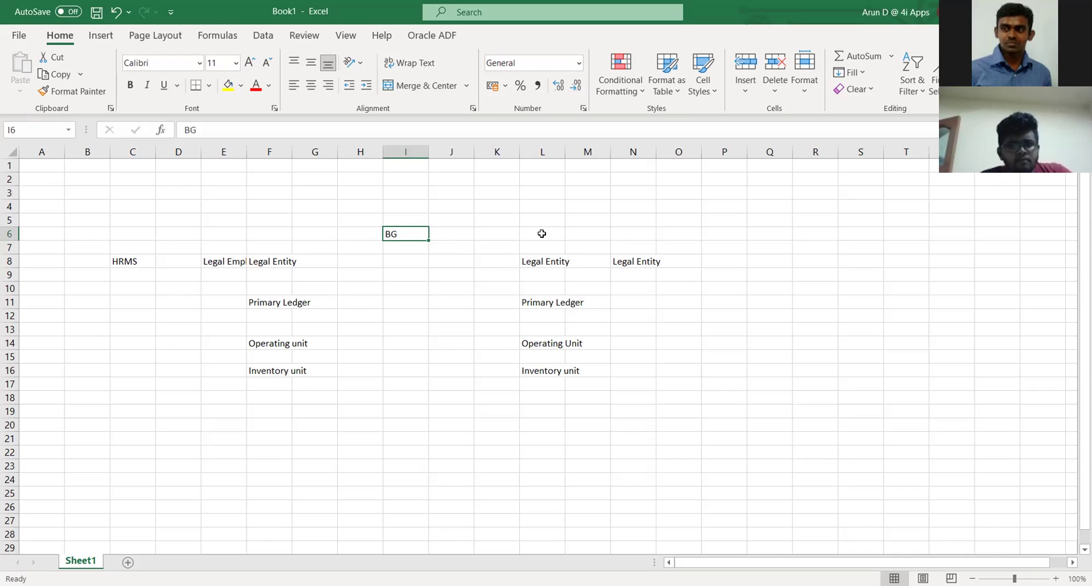
Select the BG cell I6, then the Legal Entity cell F8 and Primary Ledger cell F11.
click(352, 284)
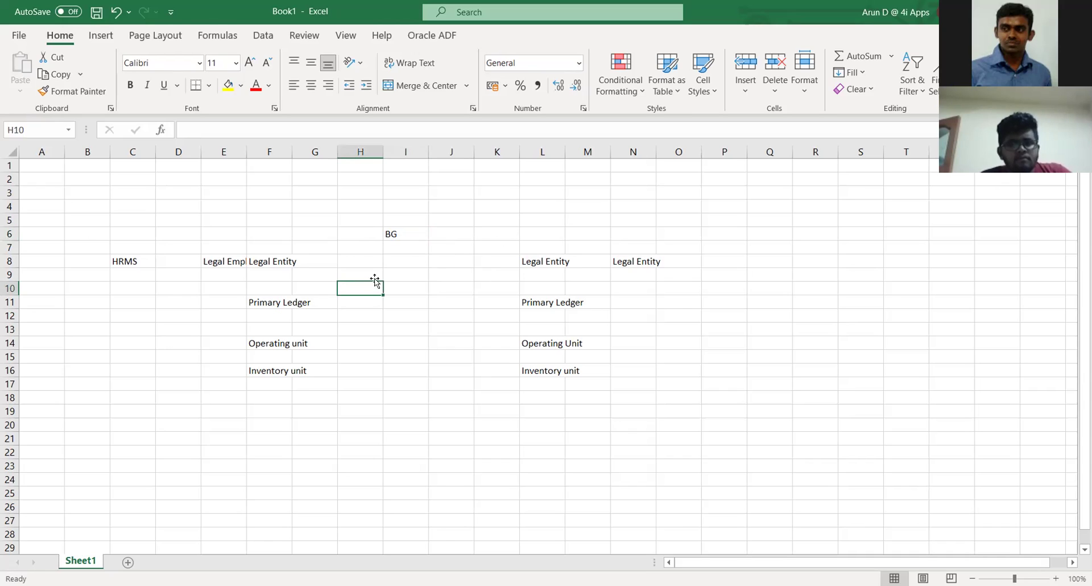
click(394, 234)
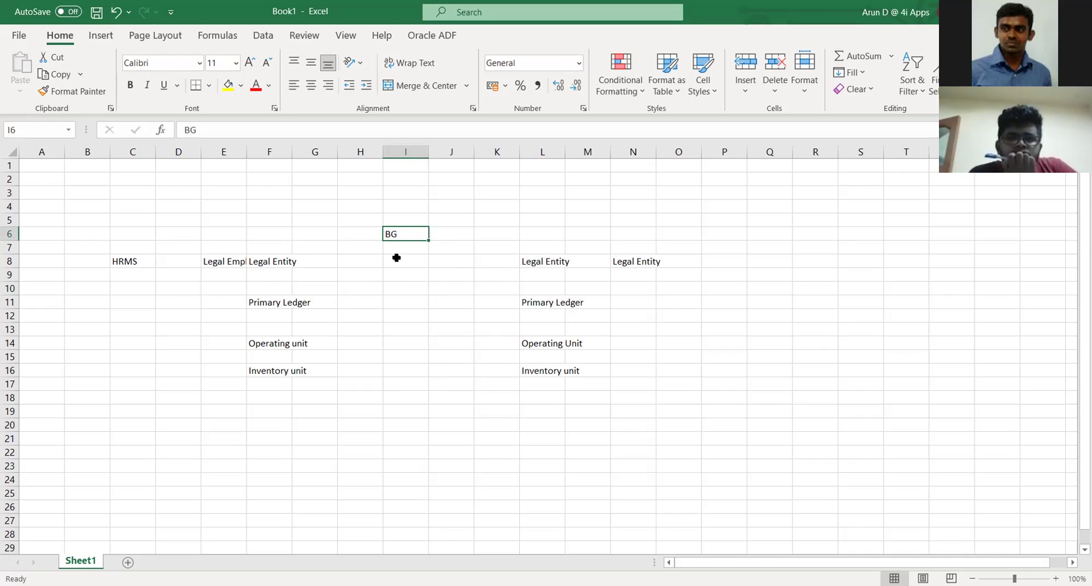
click(208, 260)
click(272, 259)
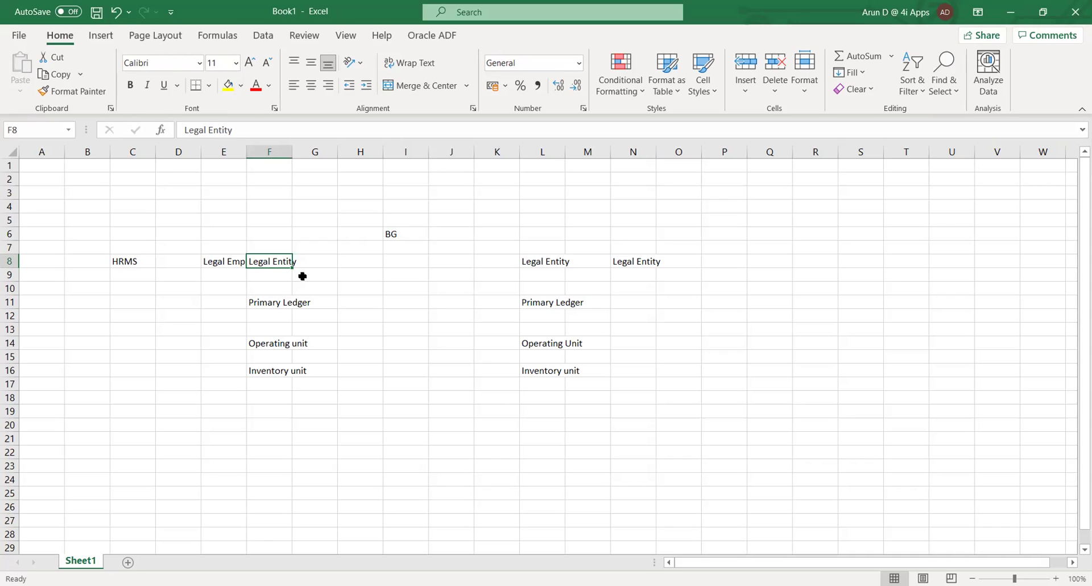
key(Down)
key(Down)
key(Down)
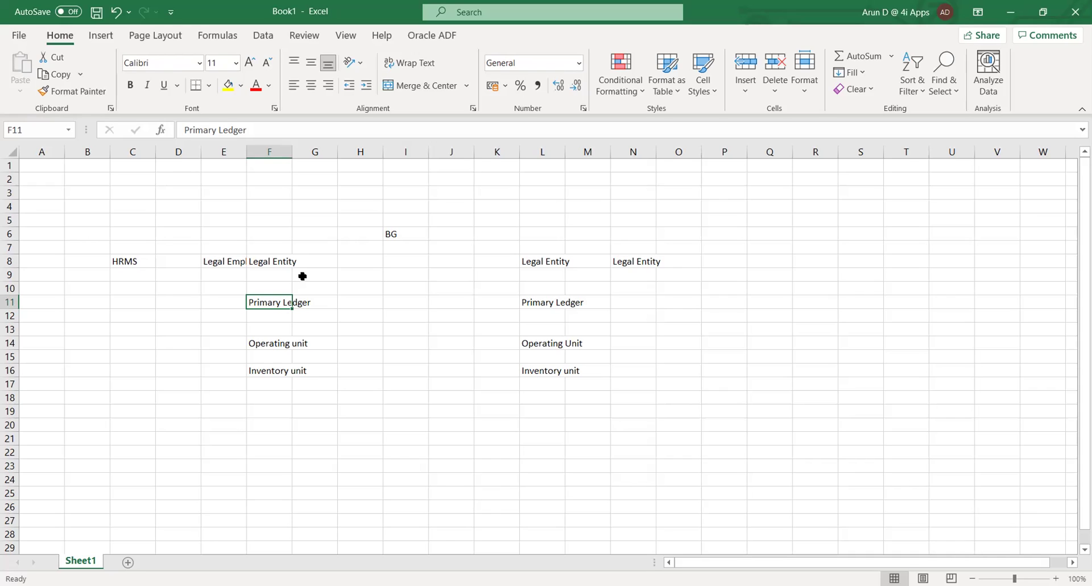
AutoFit column E to the Legal Employer text, then check cells E8, F8 and C8.
drag(243, 151, 243, 151)
double_click(243, 152)
click(233, 311)
click(219, 261)
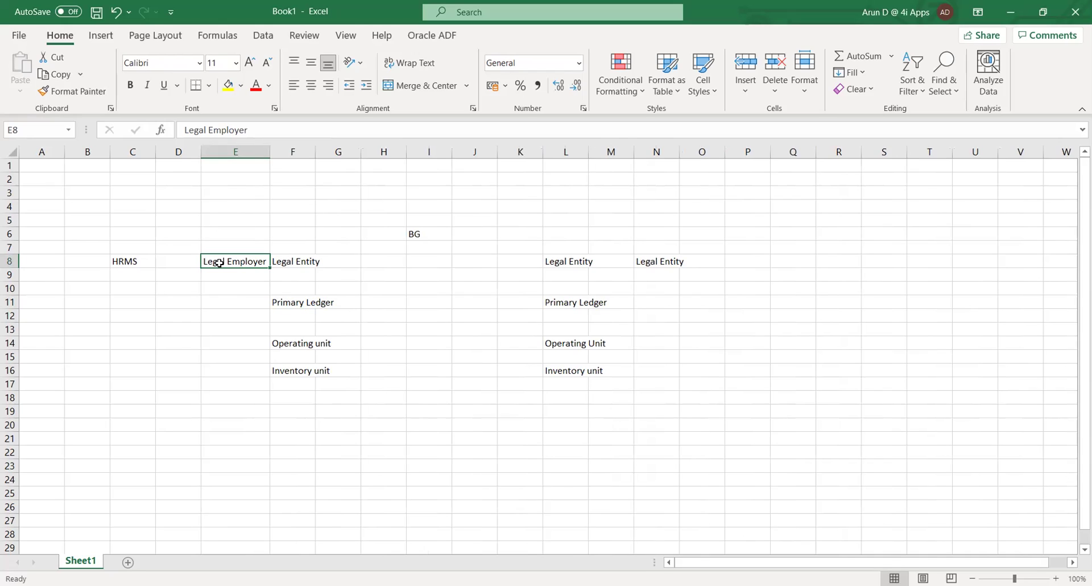
key(Right)
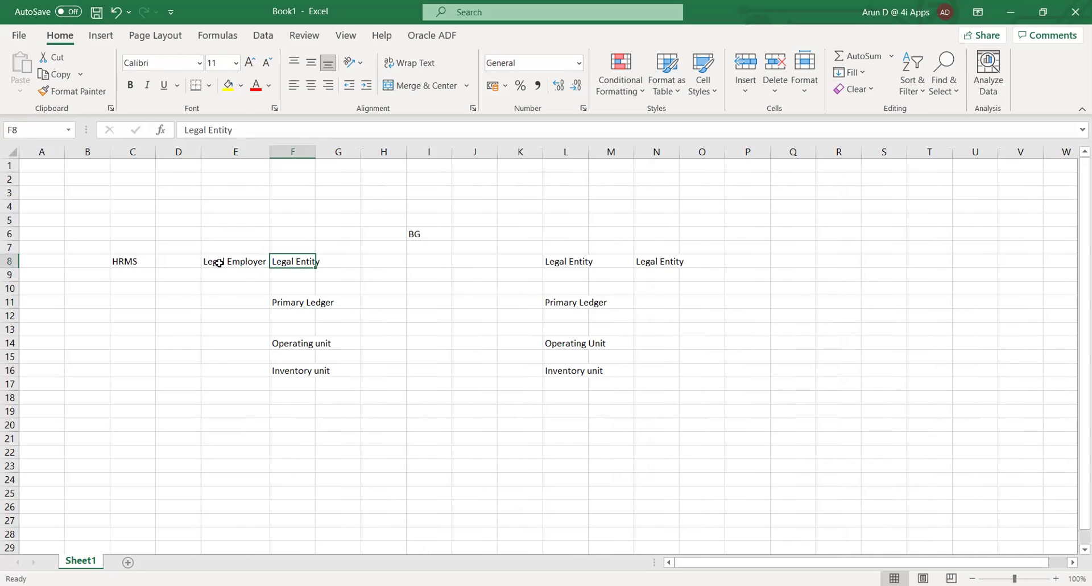
click(219, 263)
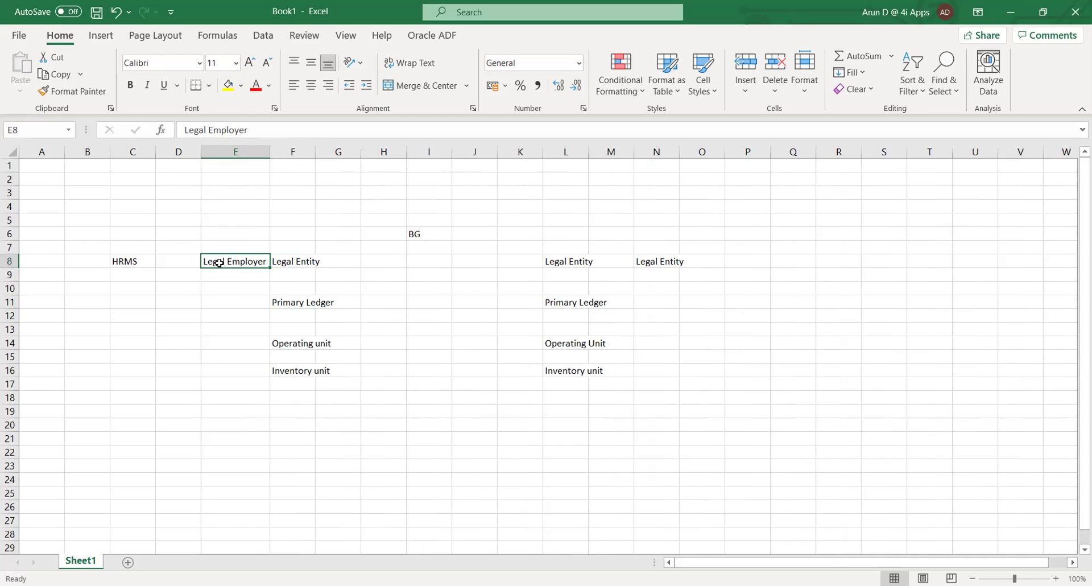
key(Left)
key(Left)
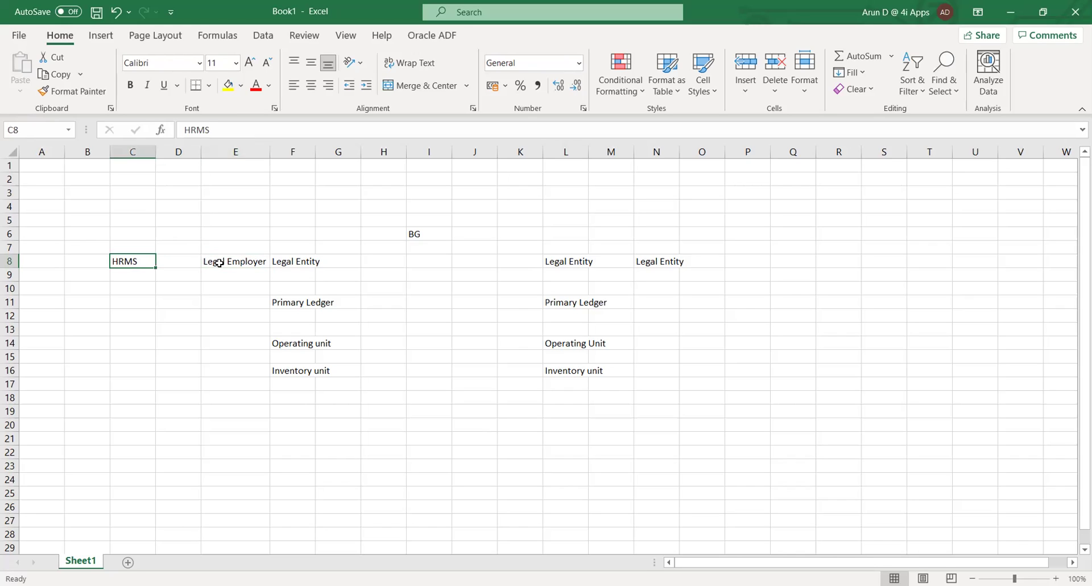
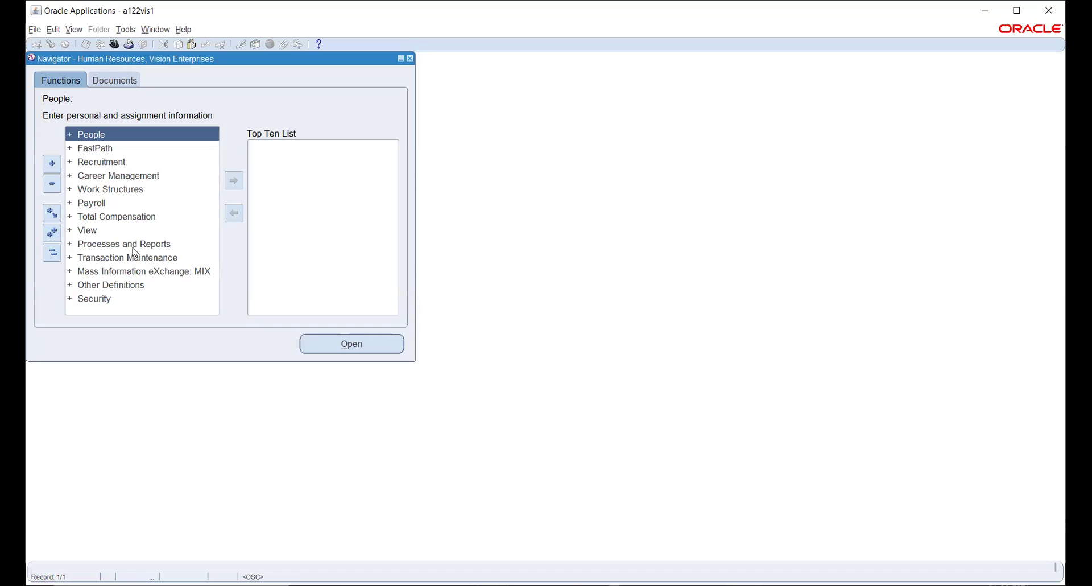
Select Work Structures and start a responsibility switch, which raises the expired-session Decision dialog.
click(112, 189)
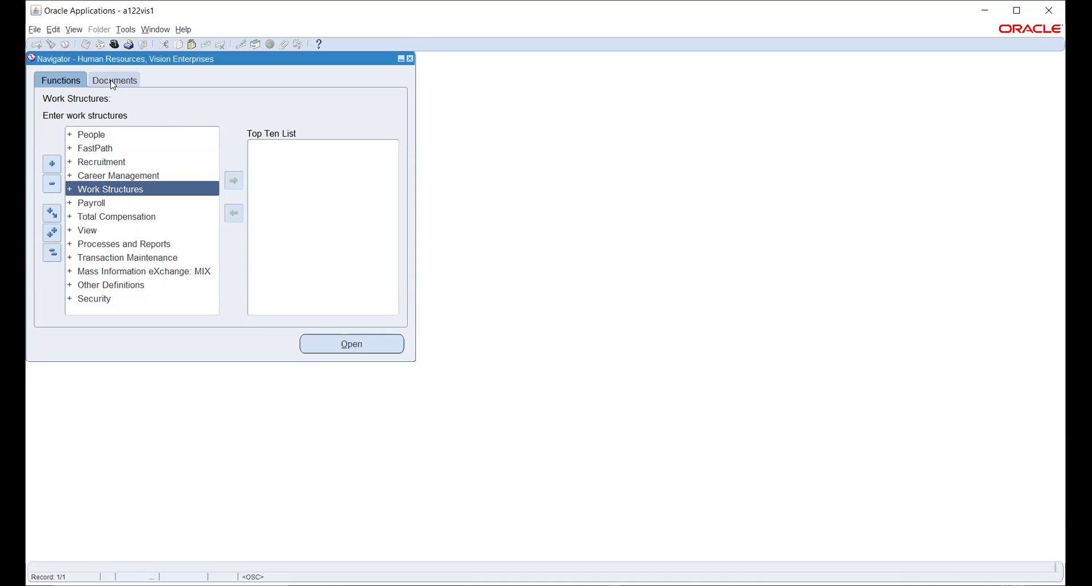
click(114, 45)
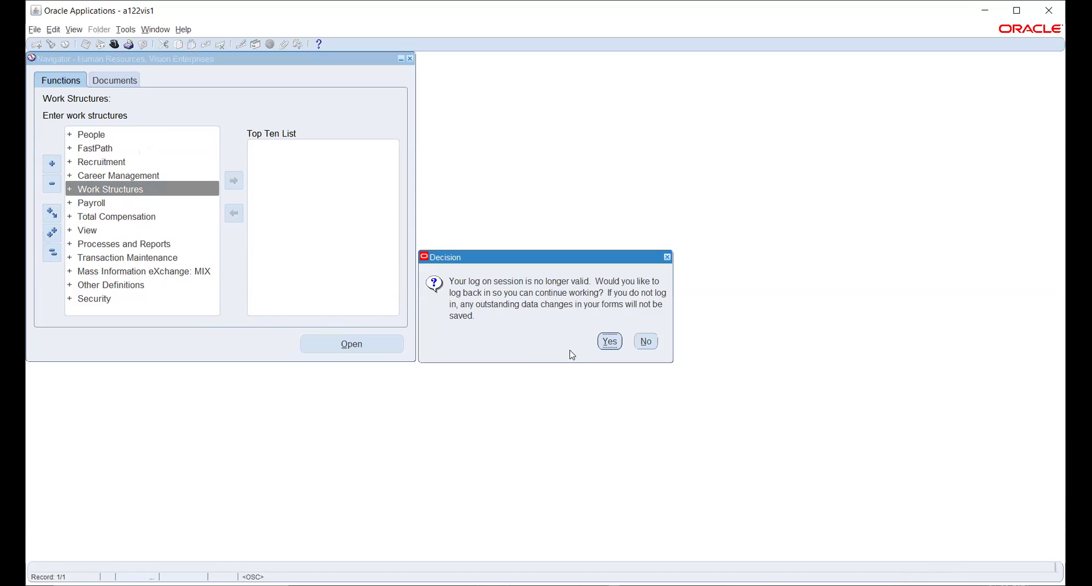
Accept logging back in, maximize the window, and confirm the login note to reach the 140-entry Responsibilities list.
click(609, 342)
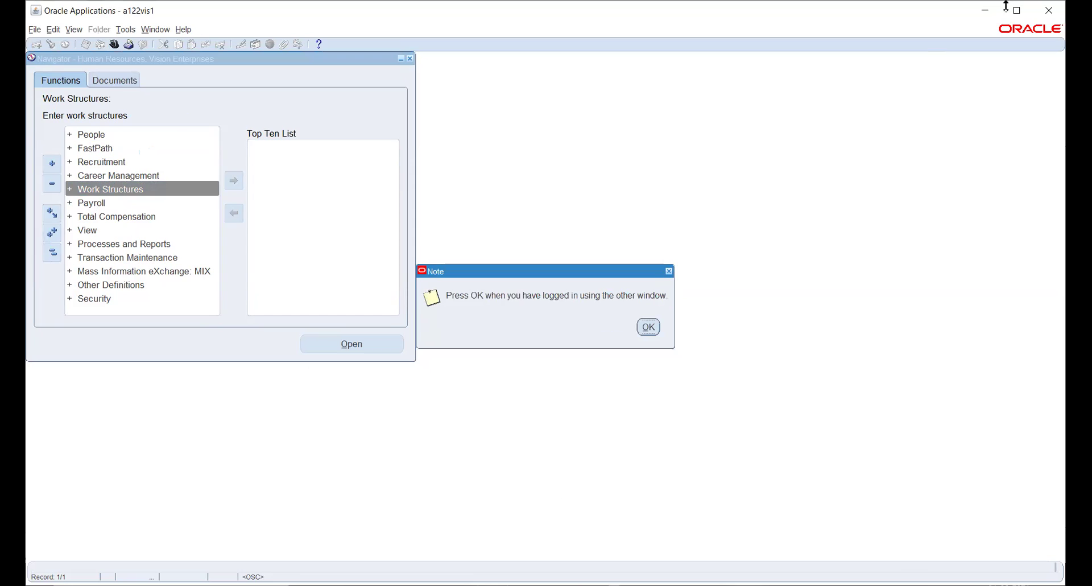
click(1022, 16)
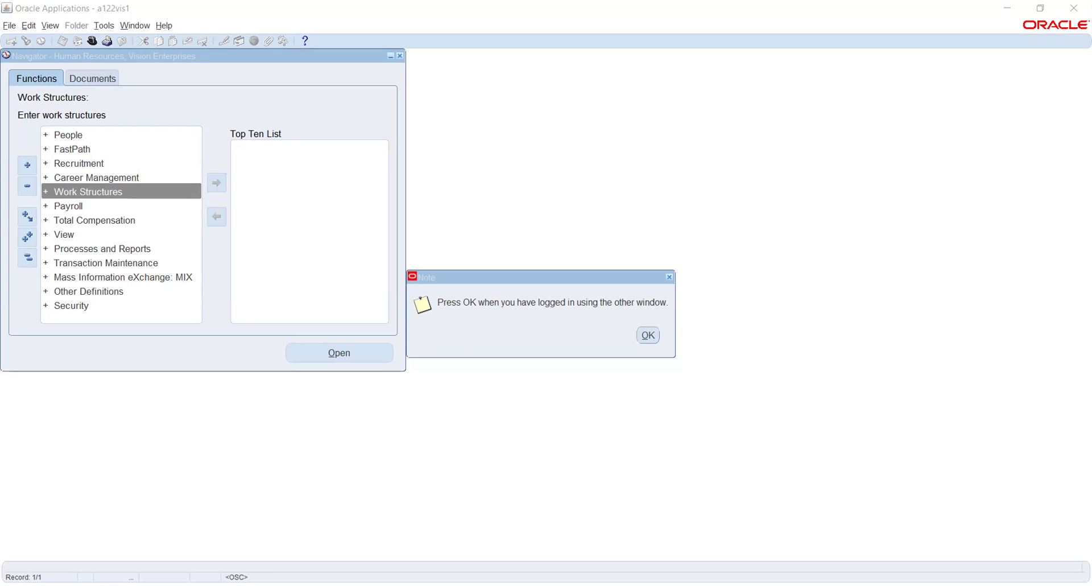
click(652, 334)
click(648, 335)
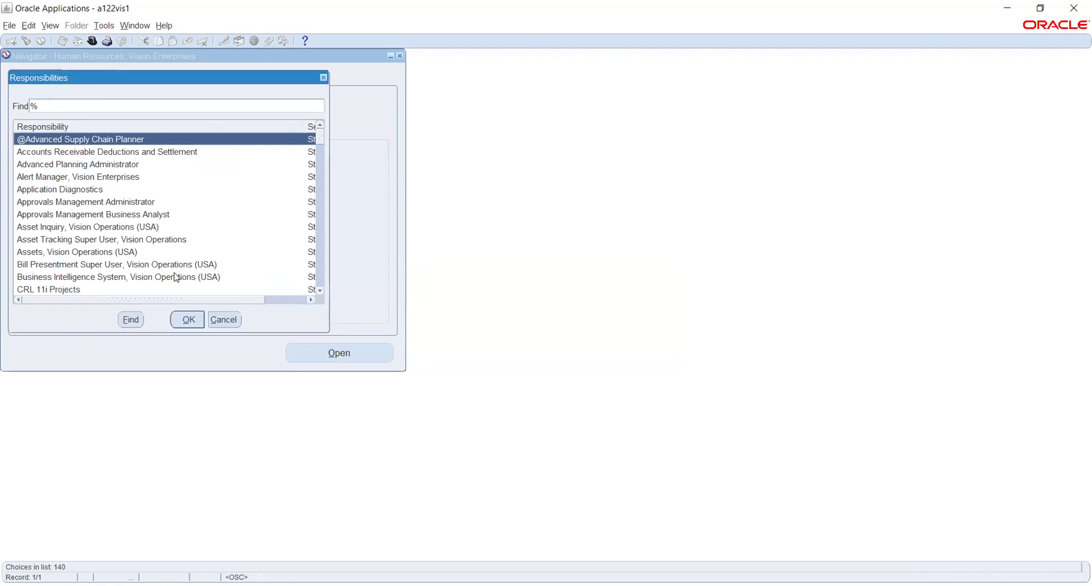
Choose System Administrator Vision and open Security > Responsibility > Define from the Navigator.
double_click(177, 278)
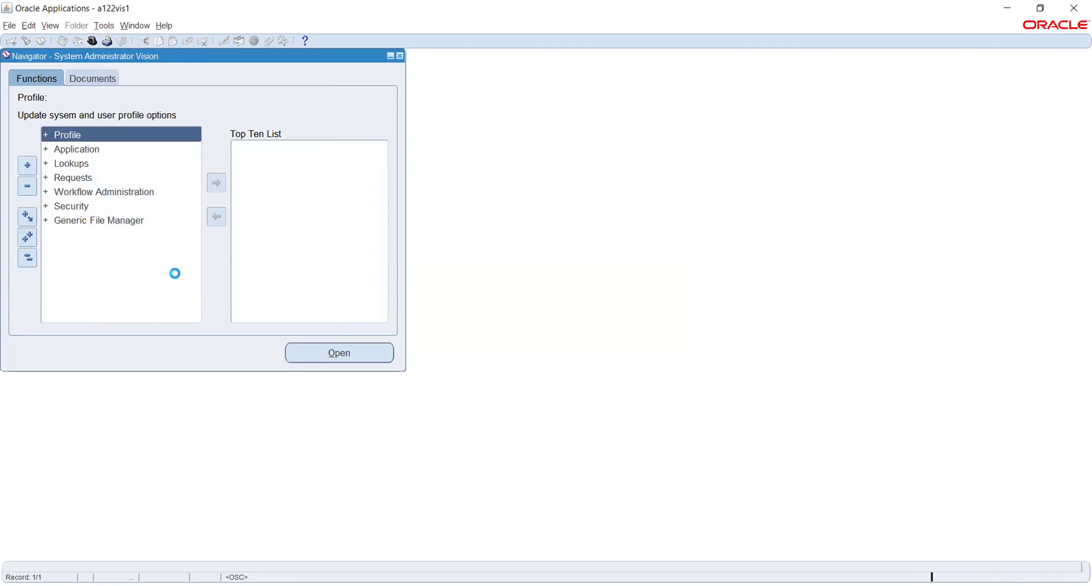
key(Down)
key(Down)
key(Down)
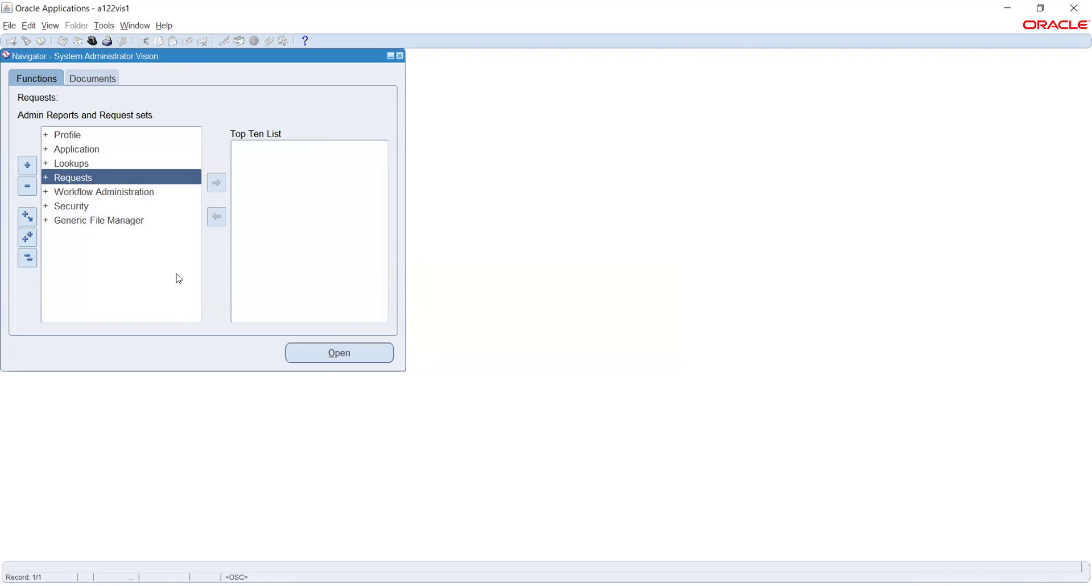
key(Down)
key(Down)
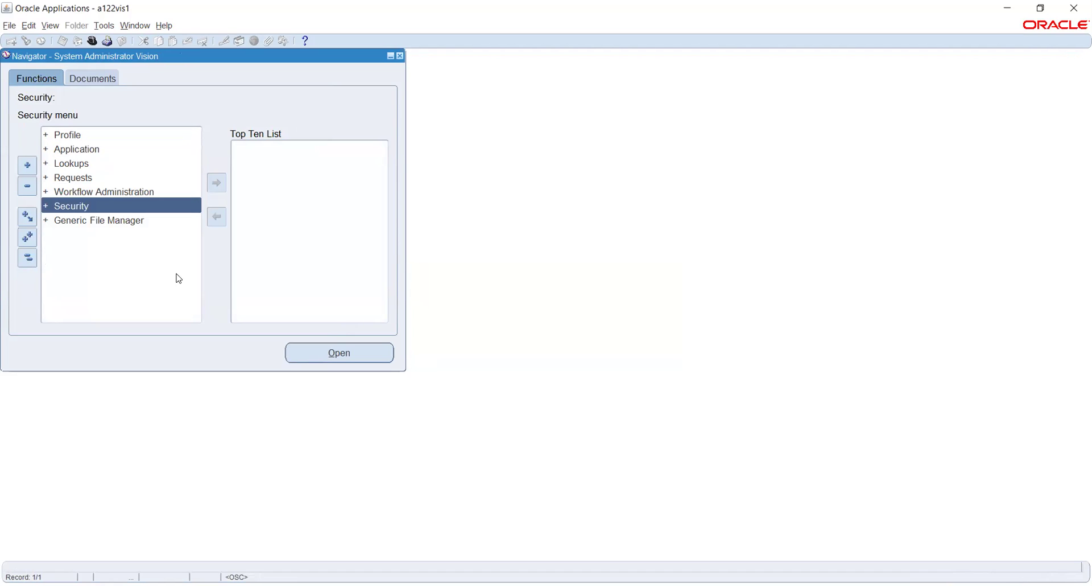
key(Return)
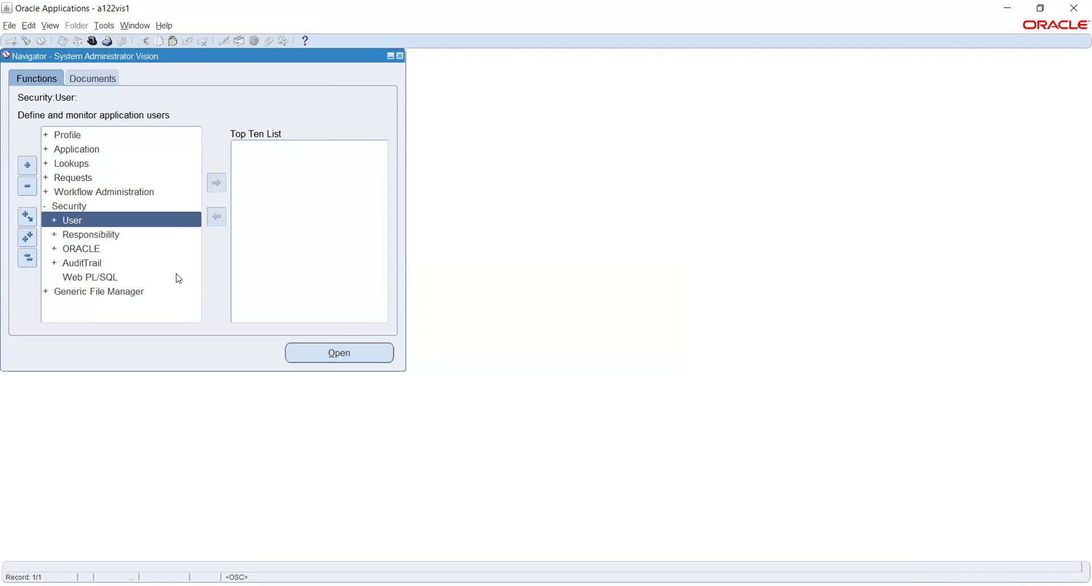
key(Down)
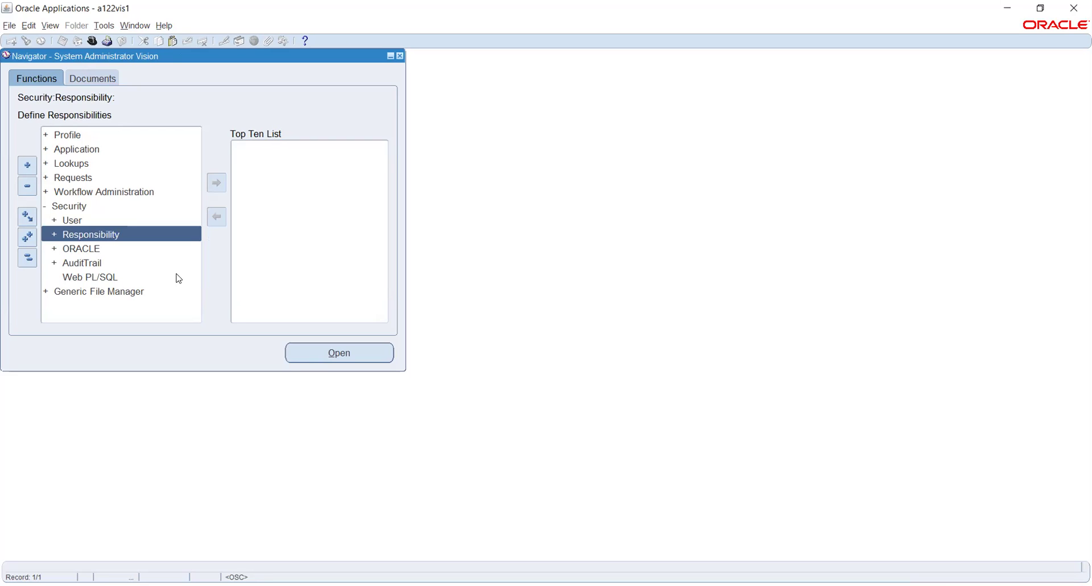
key(Return)
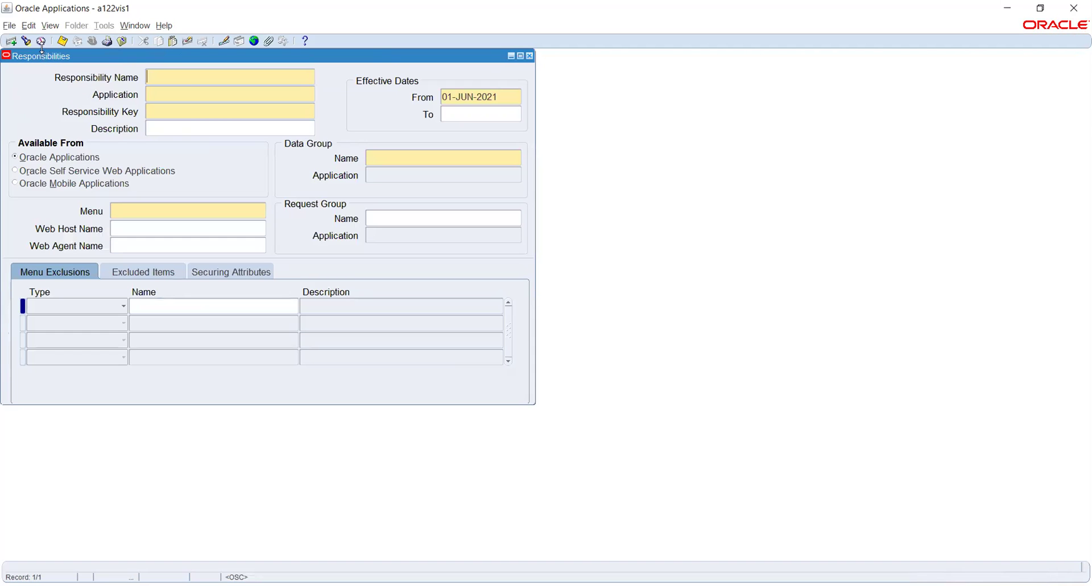
Search responsibilities with 'human%' and load Human Resources Intelligence - End User into the form.
click(27, 42)
text(hu)
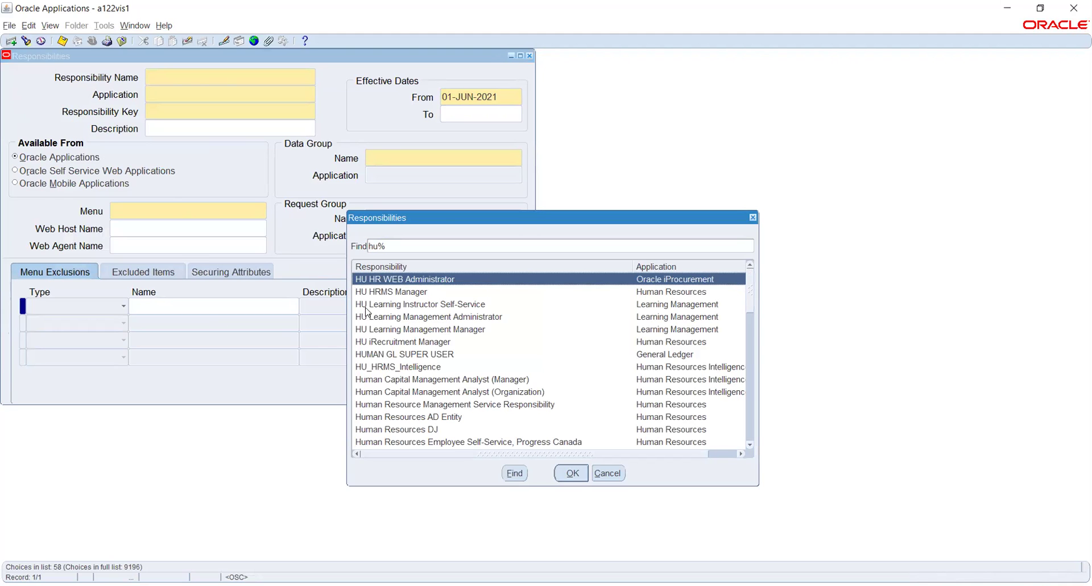
text(man)
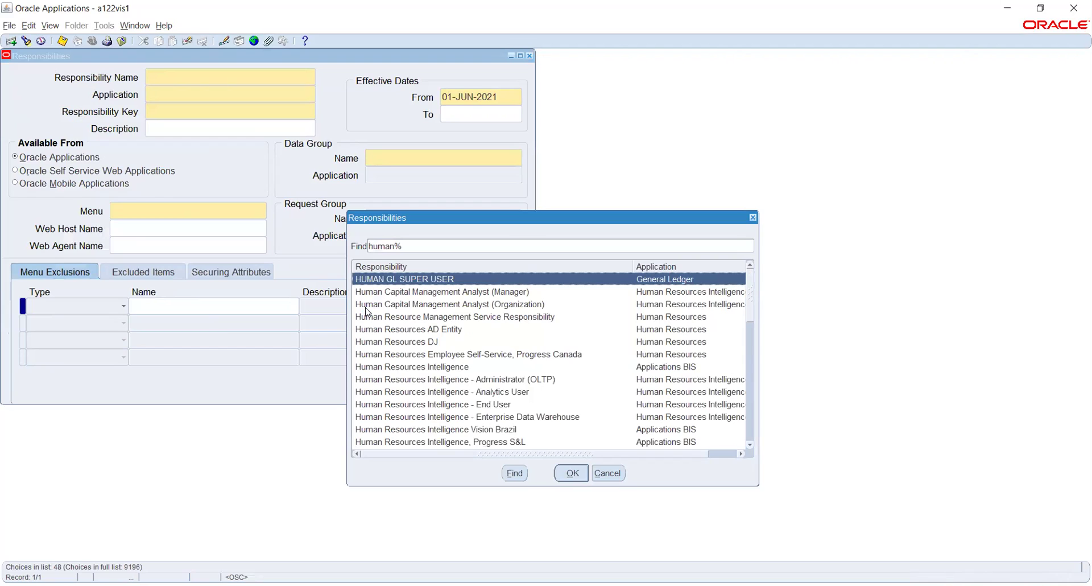
click(406, 366)
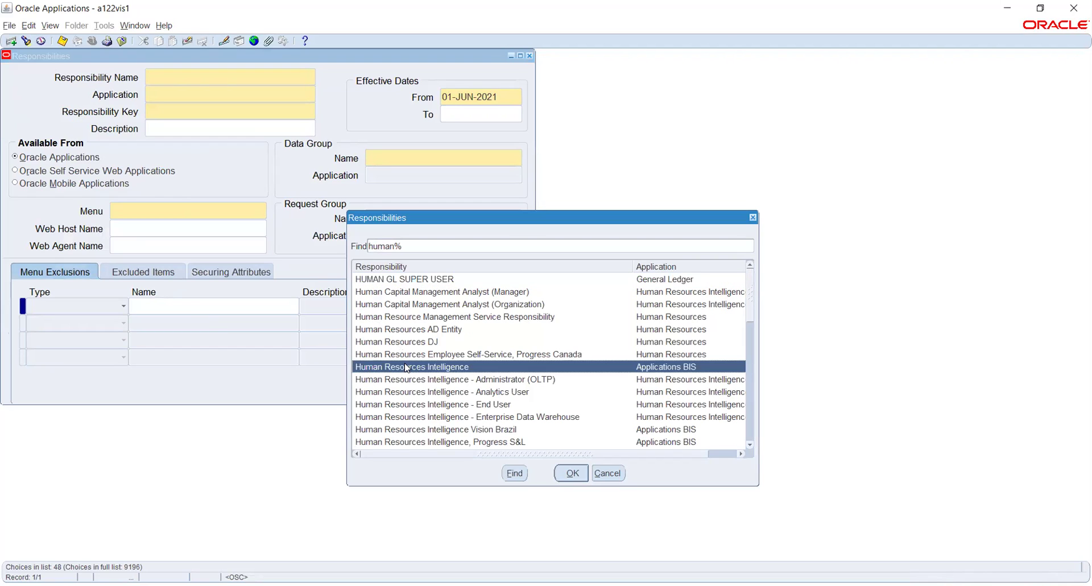
click(423, 404)
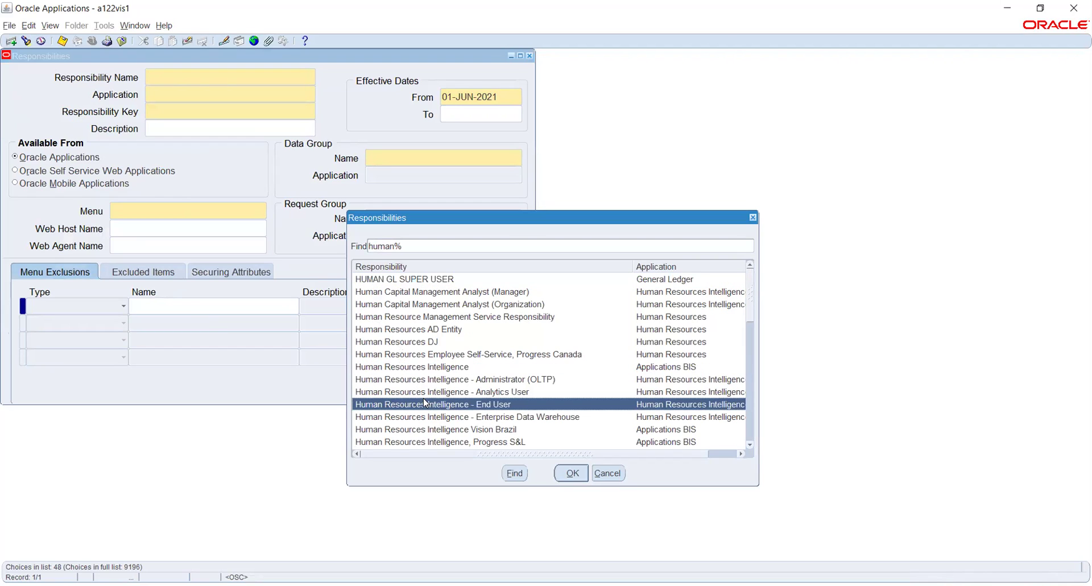
click(573, 476)
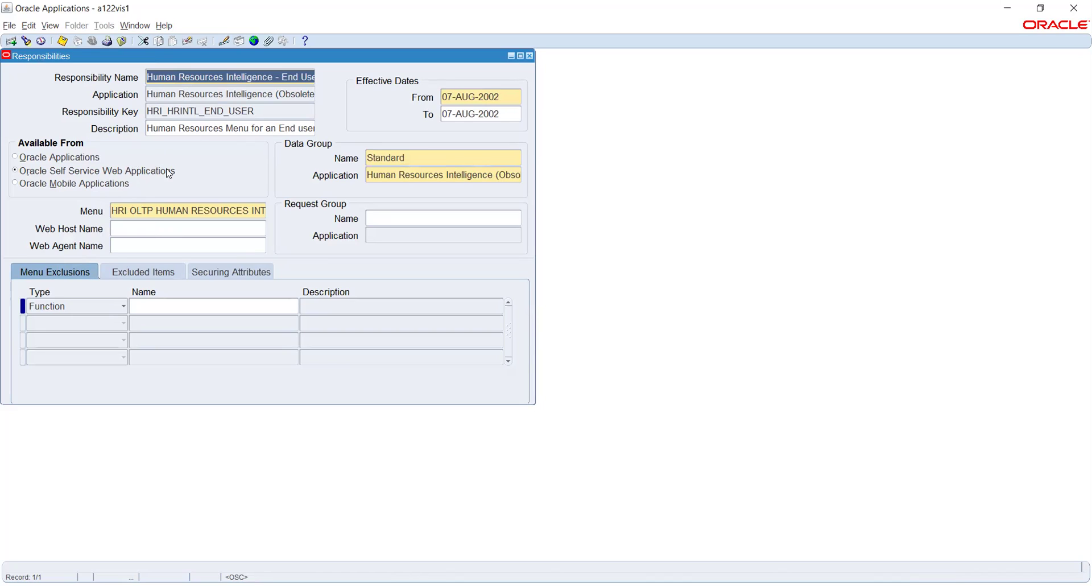
Select the Responsibility Key and Menu values, then close the Responsibilities form with F4.
drag(186, 108, 147, 111)
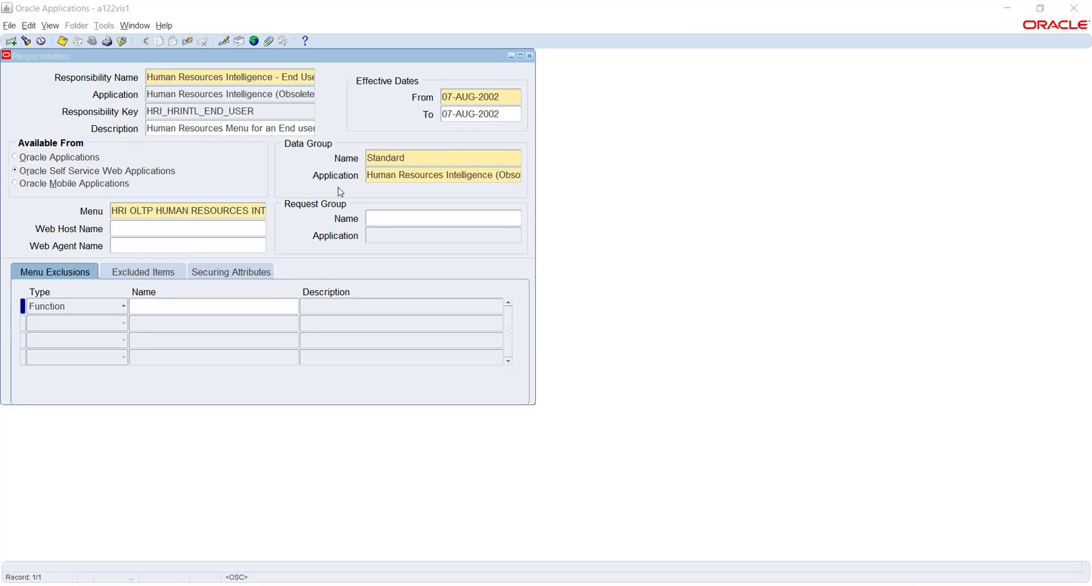
click(109, 57)
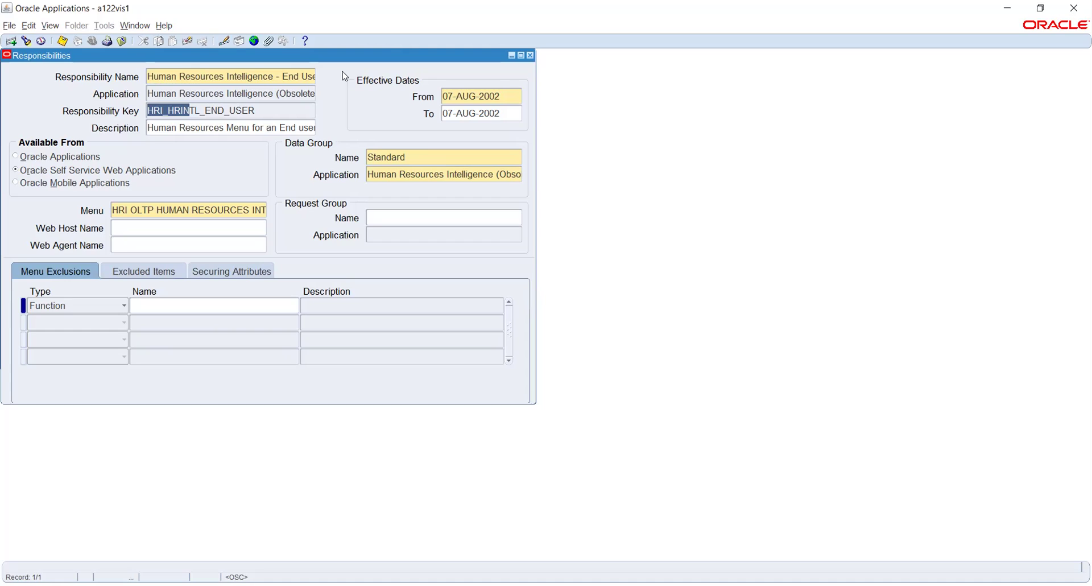
click(204, 209)
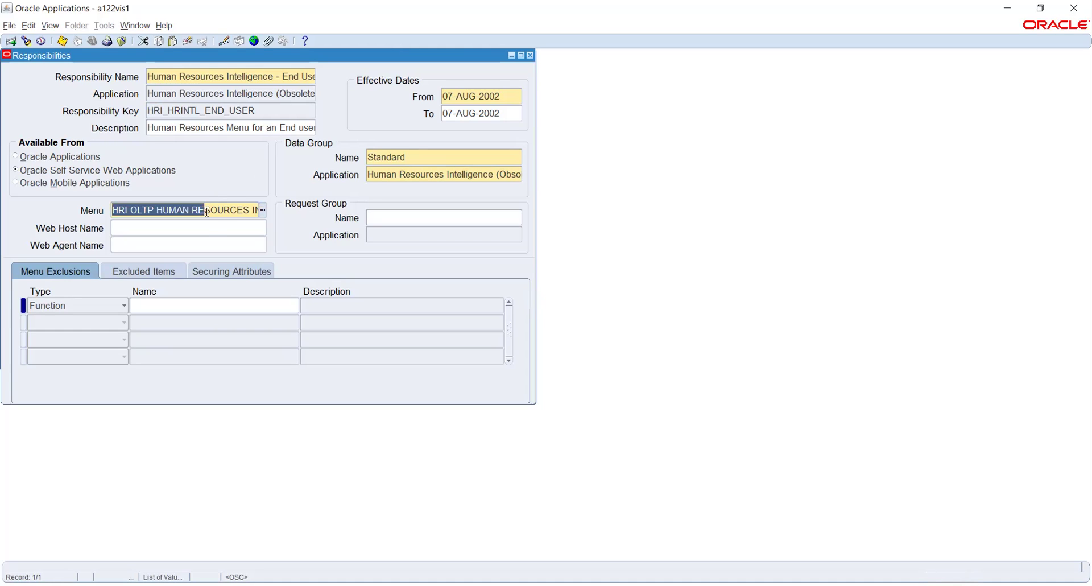
click(202, 226)
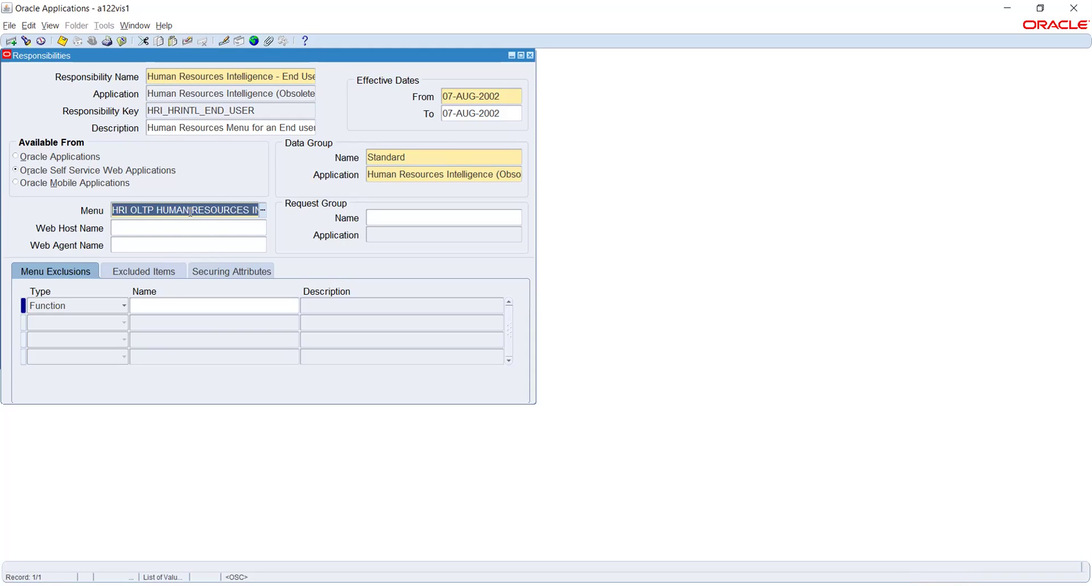
key(F4)
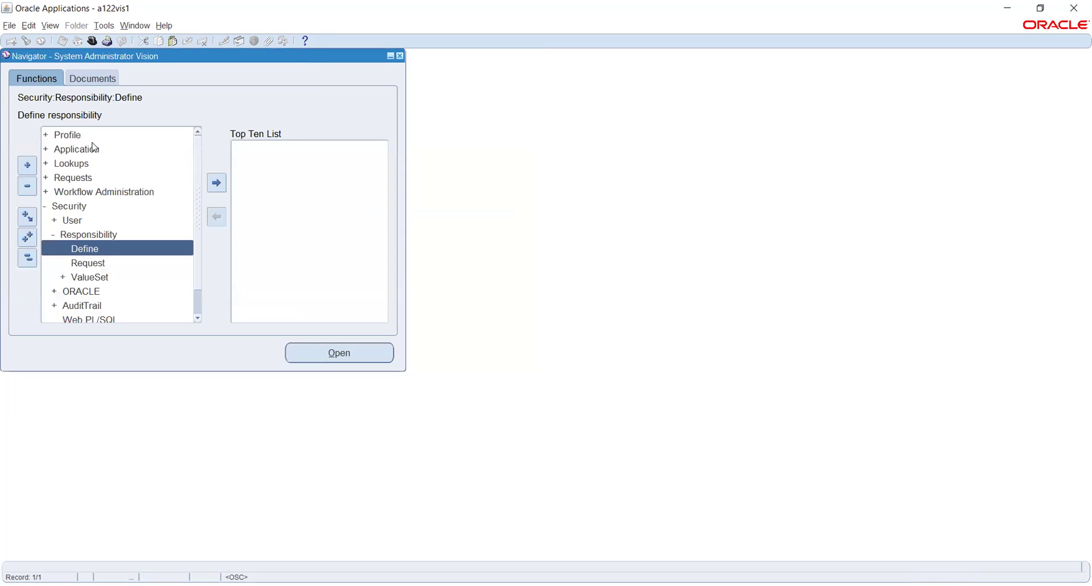
Open the Menus form, query HRI_OLTP_HRMS_INTELLIGENCE by its pasted User Menu Name, and view its tree.
double_click(95, 148)
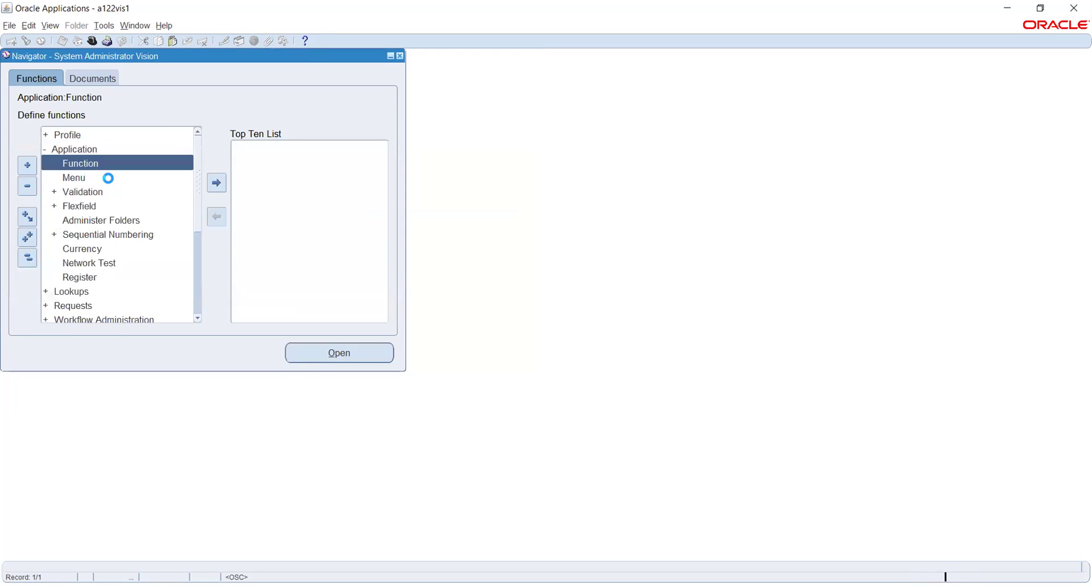
click(80, 179)
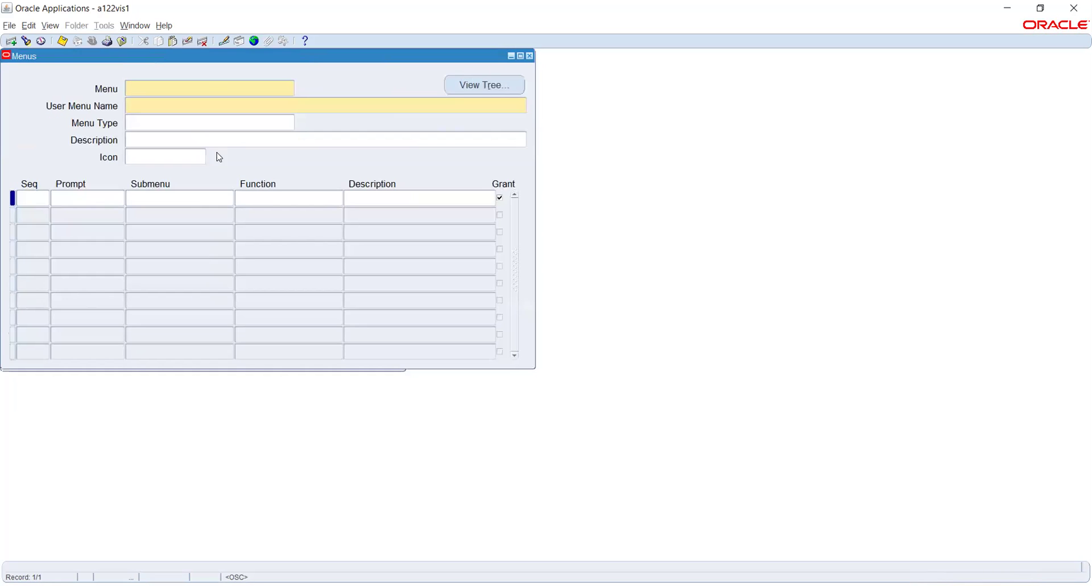
key(F11)
key(ctrl+v)
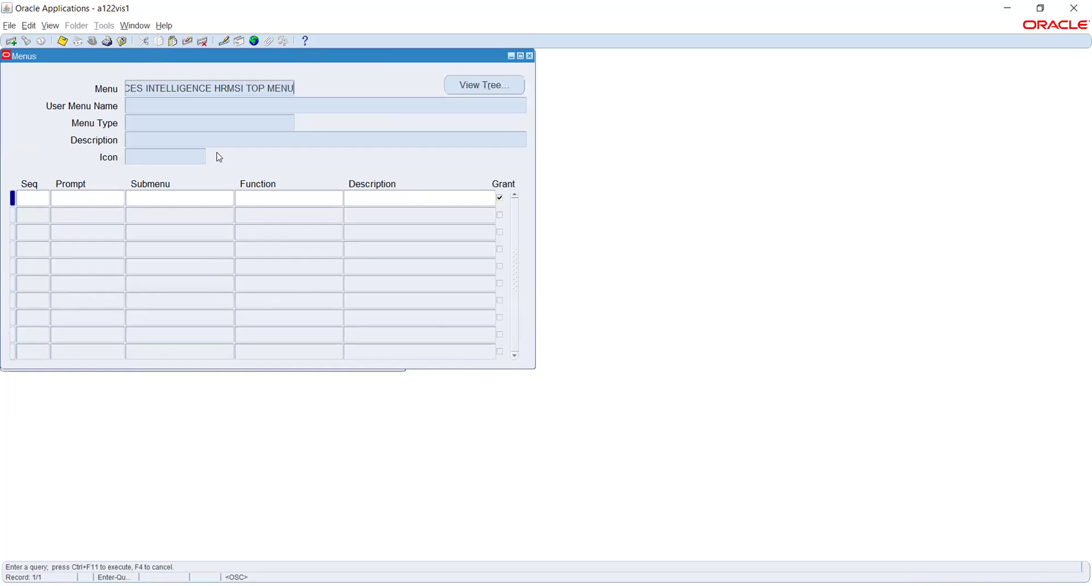
key(ctrl+F11)
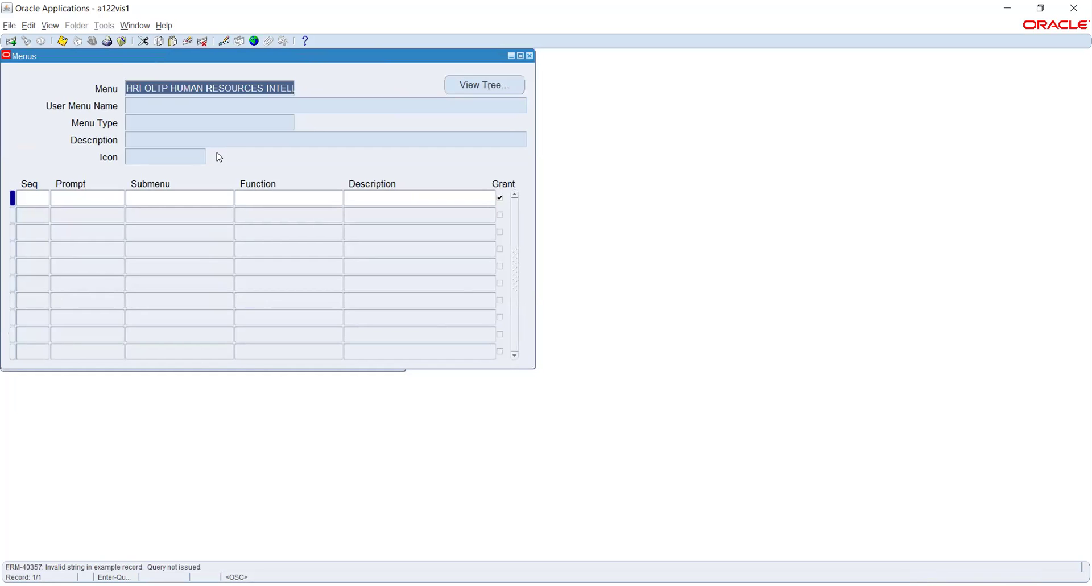
key(BackSpace)
key(Tab)
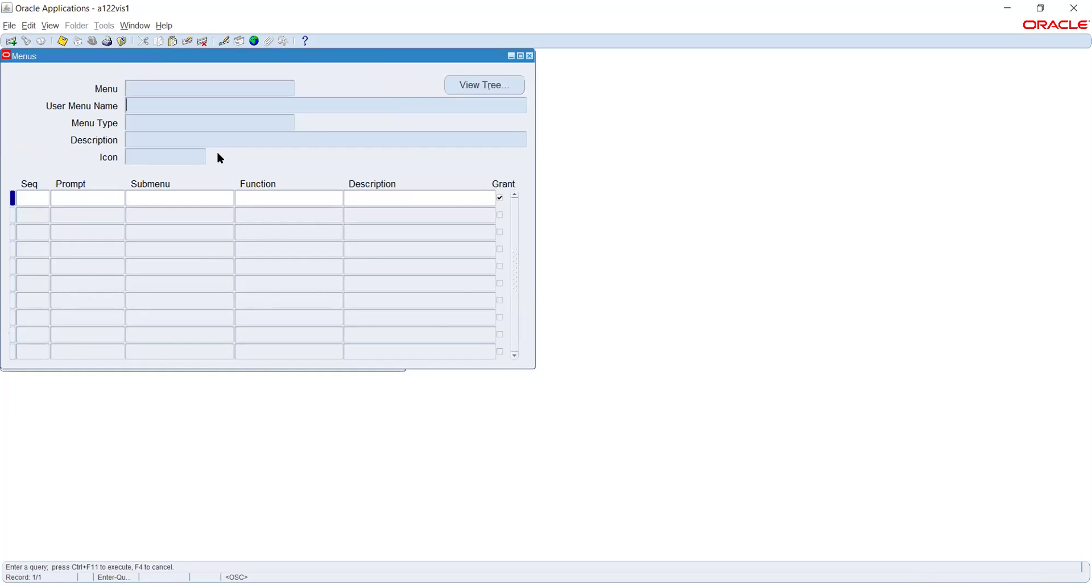
text(HRI OLTP HUMAN RESOURCES INTELLIGENCE HRMSi TOP MENU)
key(ctrl+F11)
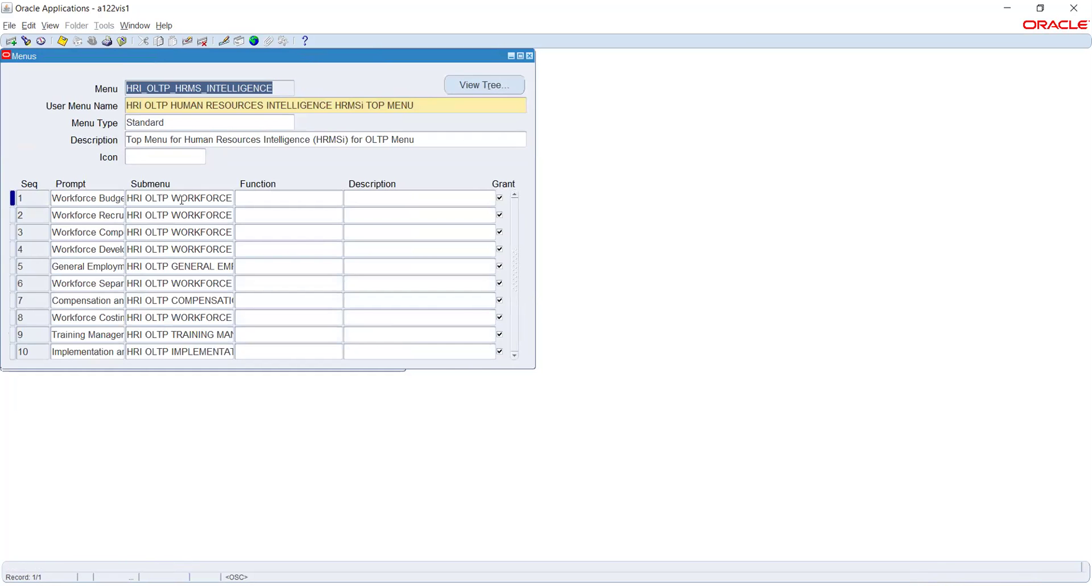
click(465, 86)
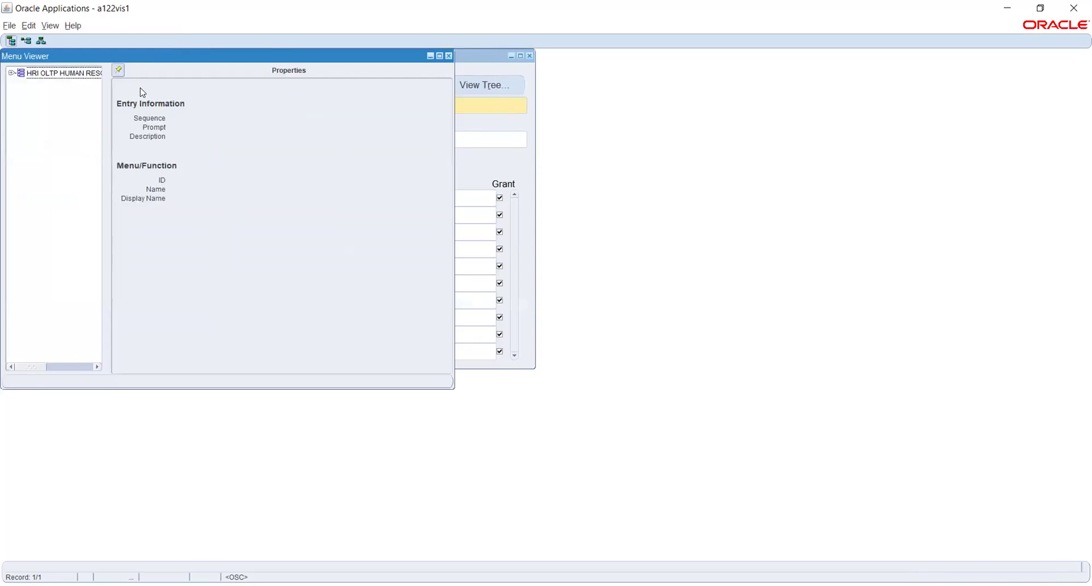
Expand the root, check General Employment Practices and Workforce Separation properties, then close the viewer.
click(11, 73)
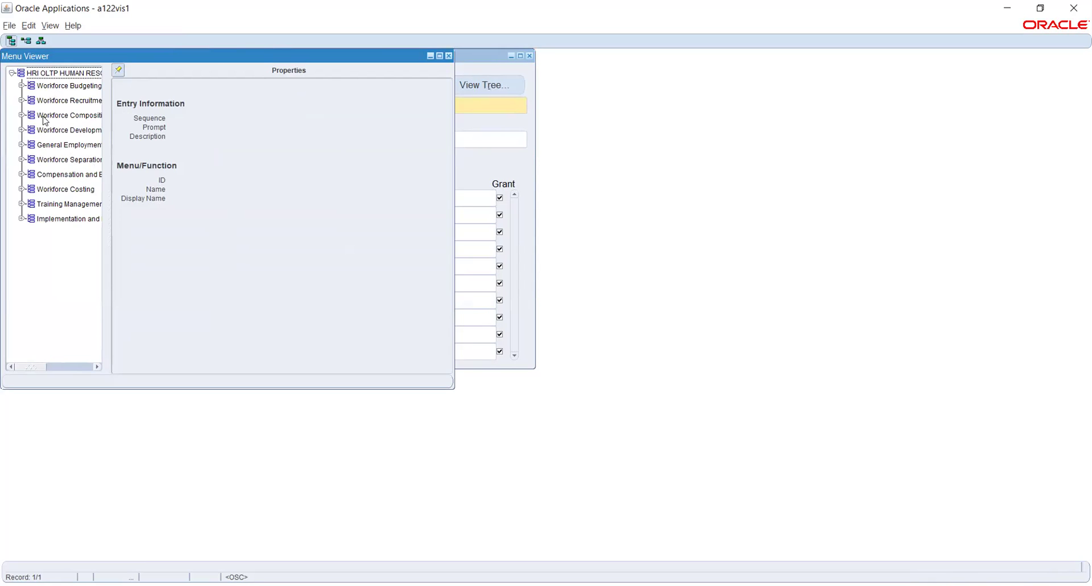
click(53, 147)
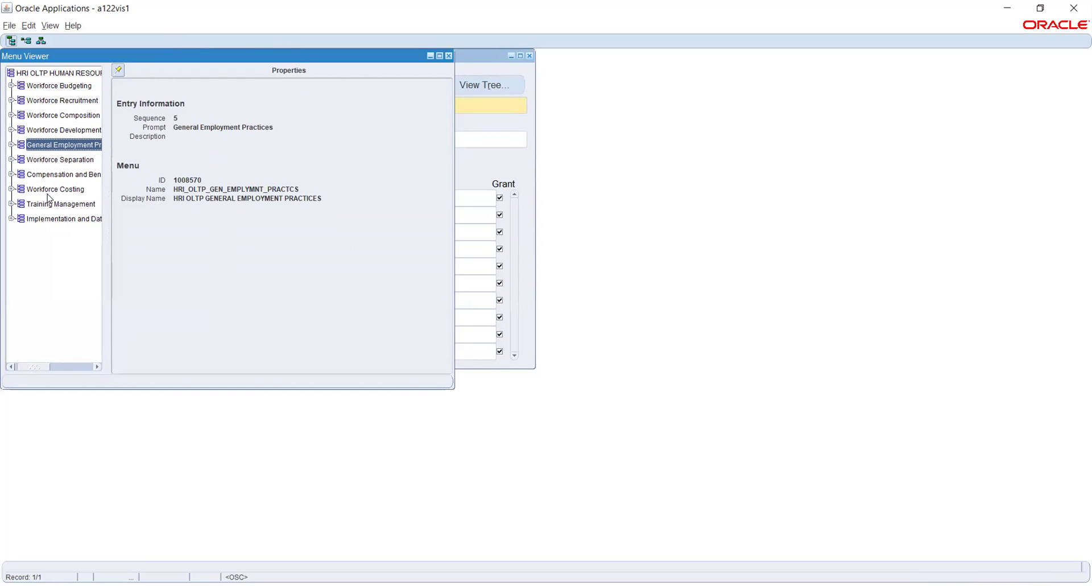
click(58, 162)
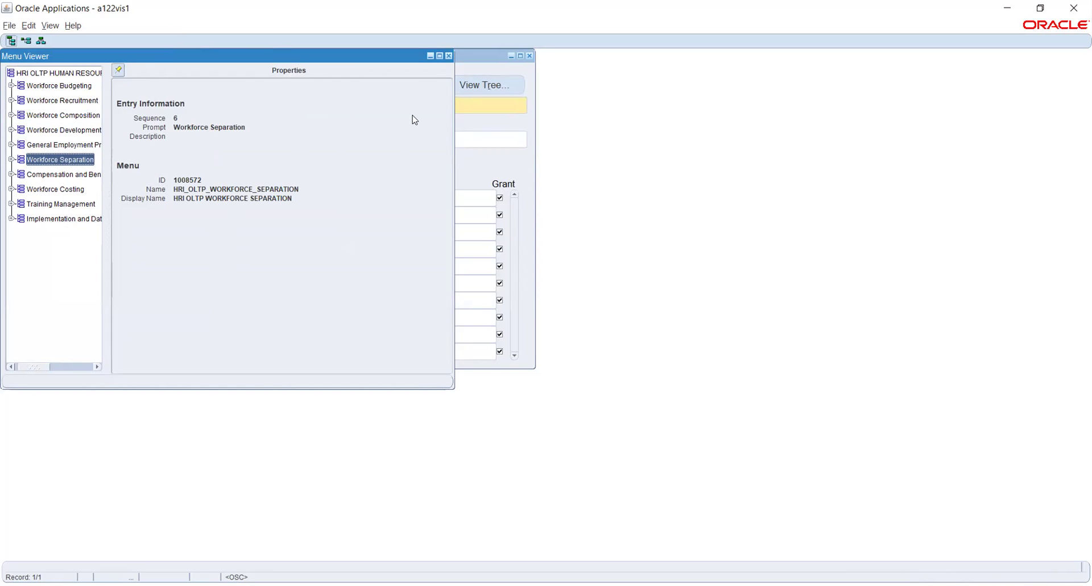
click(449, 56)
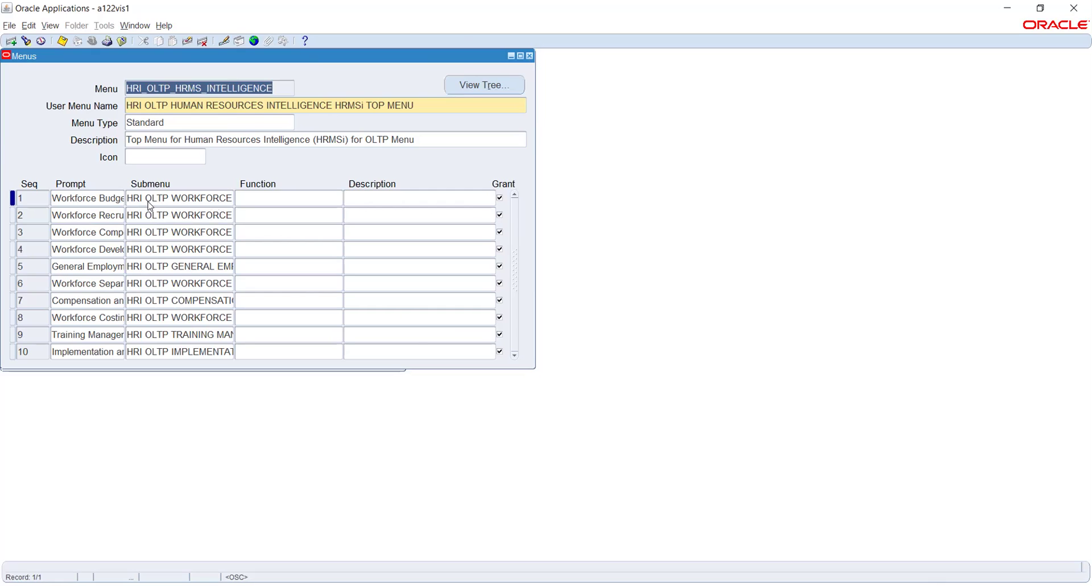
Reopen the tree, expand the root, and view Workforce Separation then General Employment Practices properties.
click(475, 88)
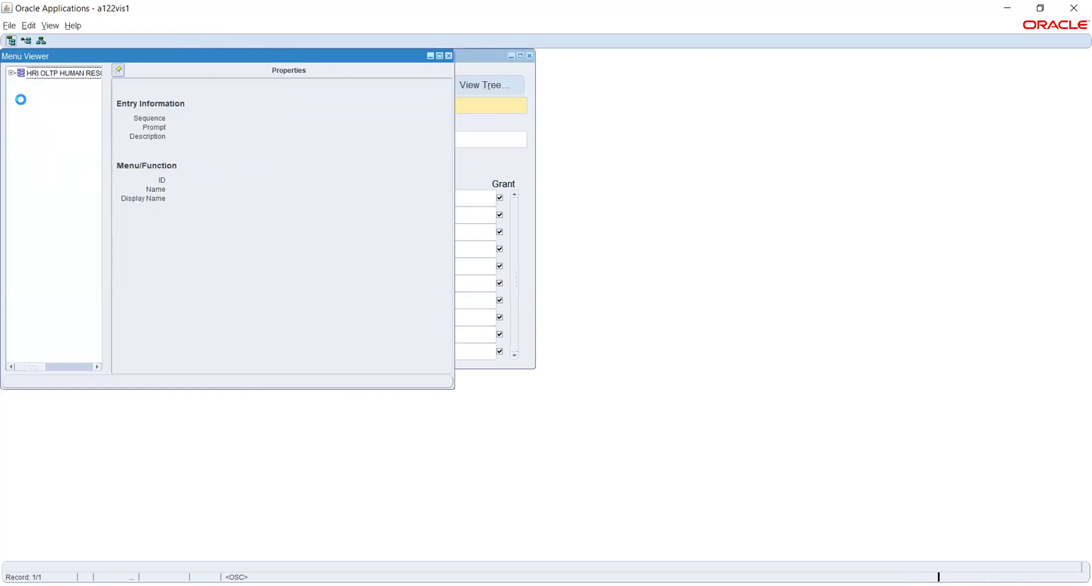
click(21, 73)
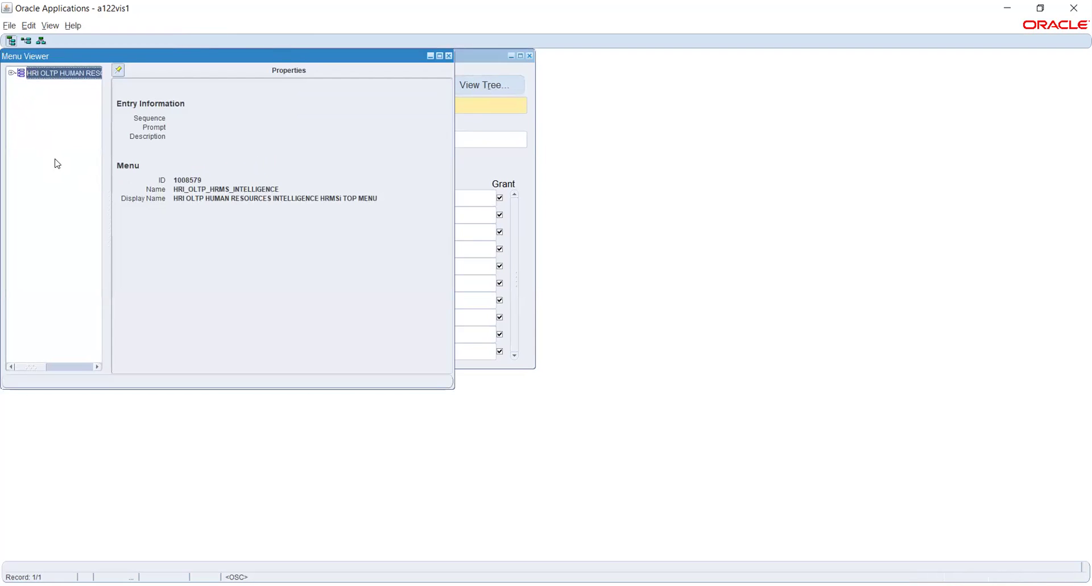
click(11, 73)
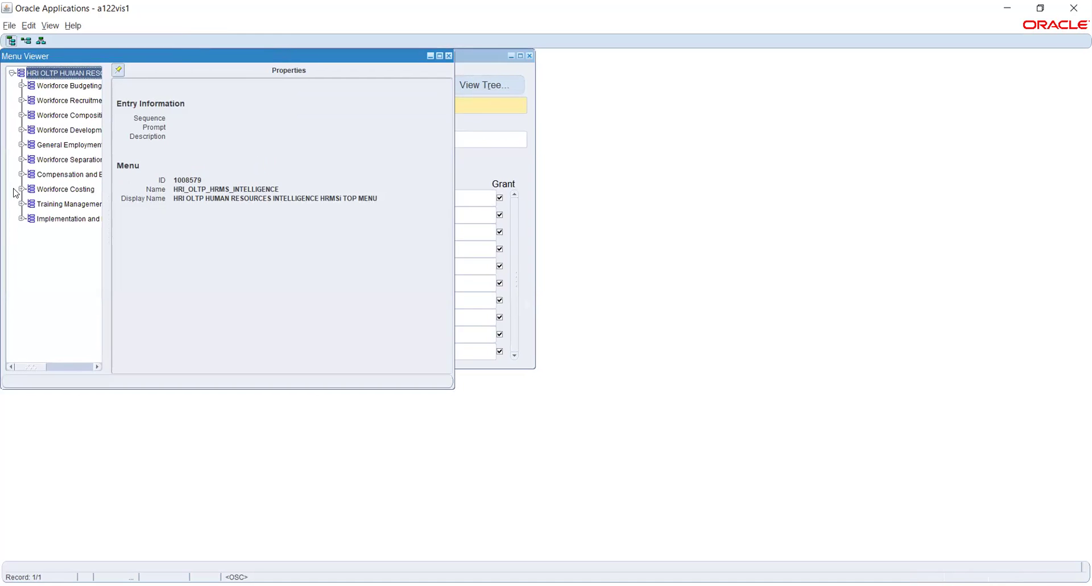
click(68, 160)
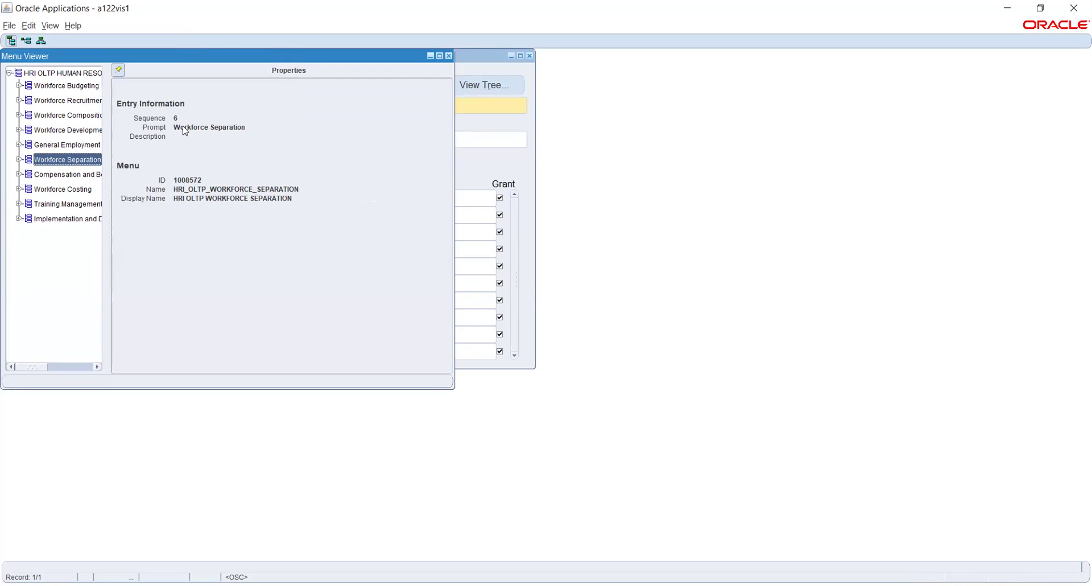
click(51, 146)
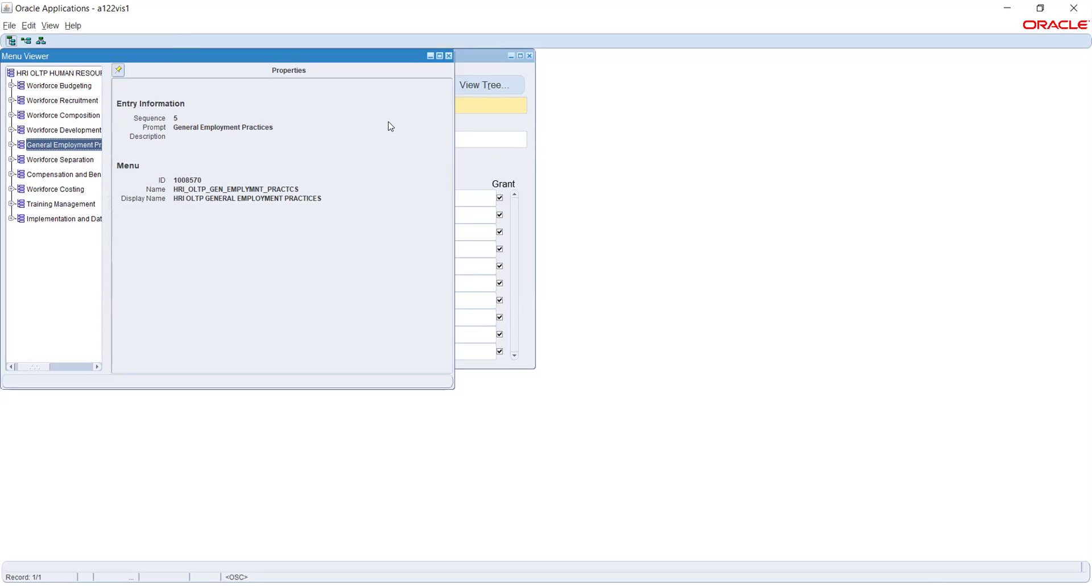
Close the Menu Viewer with its X button, leaving HRI_OLTP_HRMS_INTELLIGENCE in the Menus form.
click(449, 55)
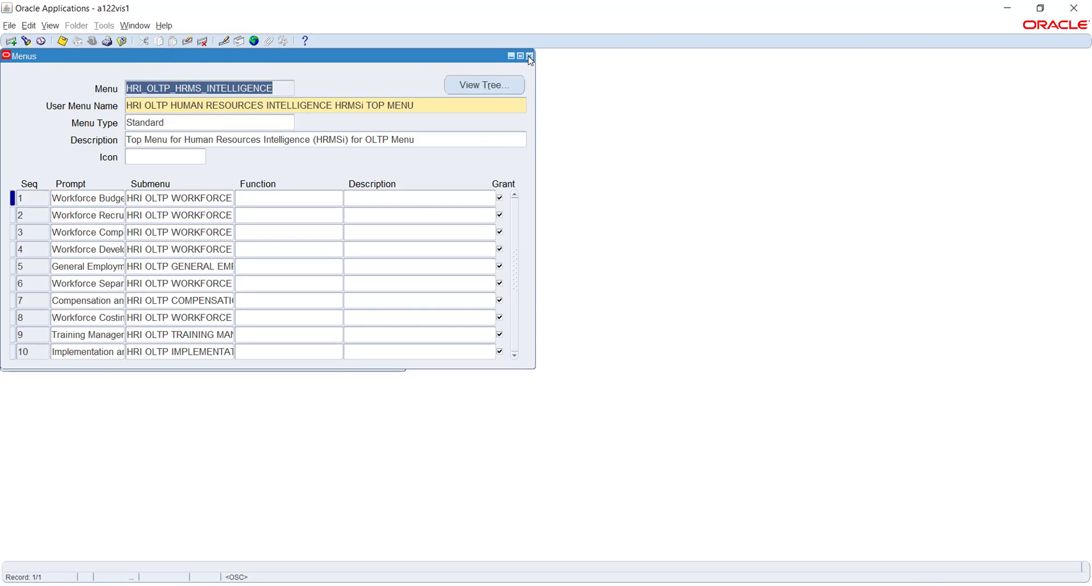
Close the Menus form, then filter the switch-responsibility list with 'sys' and accept the choice.
click(530, 55)
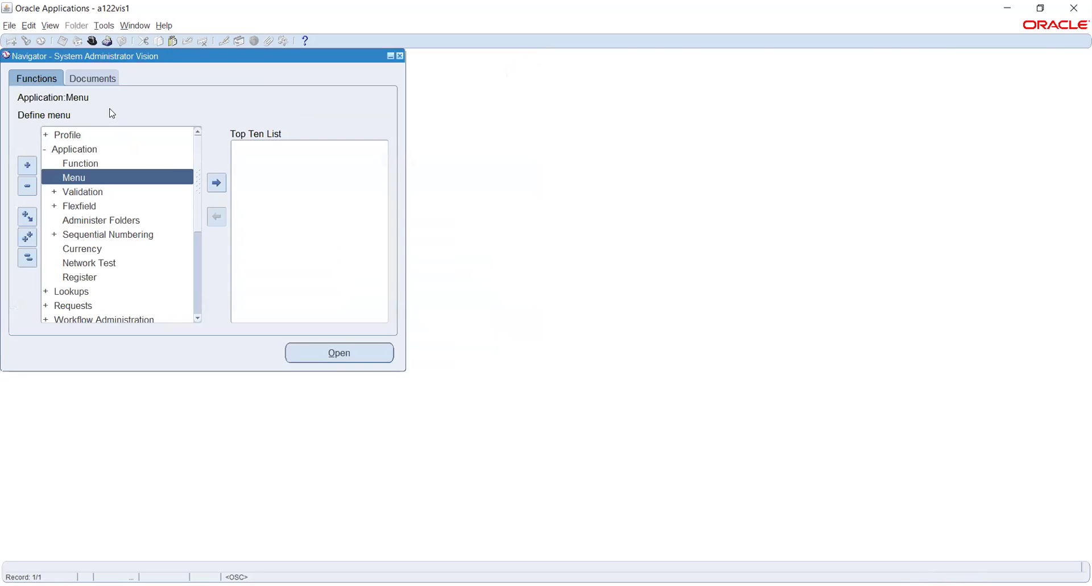
click(90, 41)
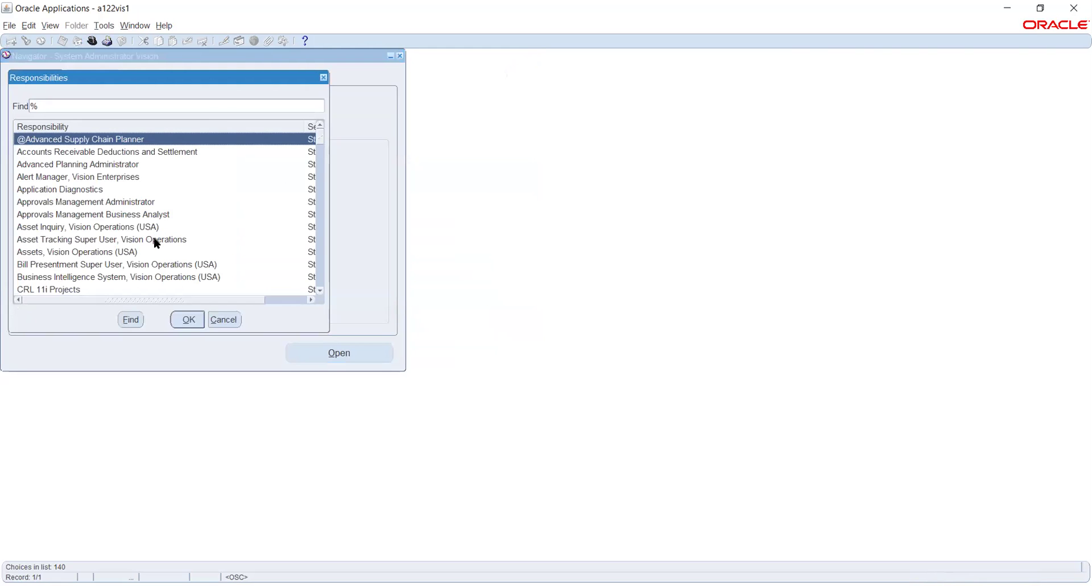
text(sys)
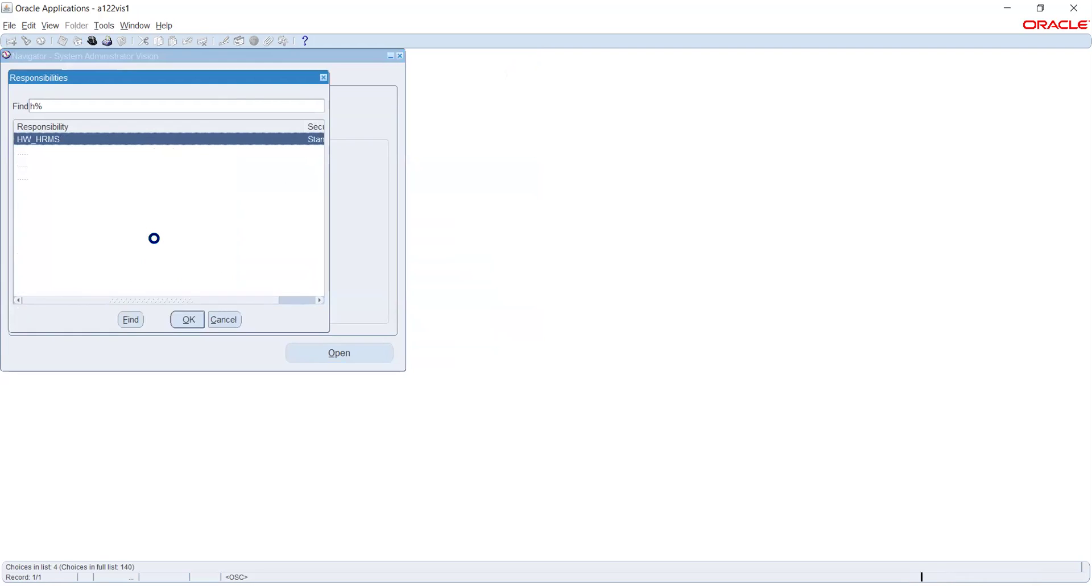
key(Return)
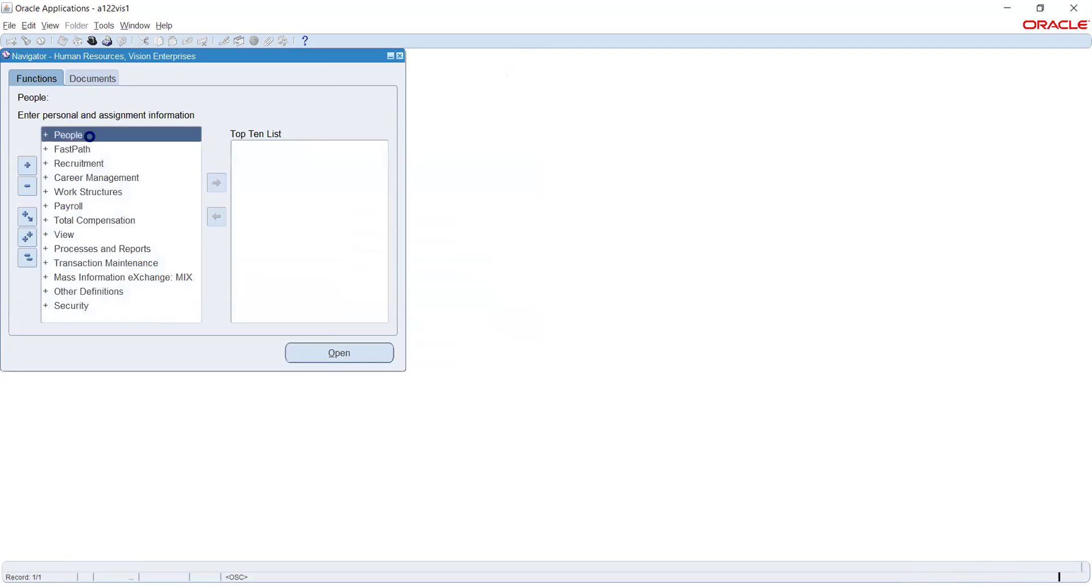
Open the People > Enter and Maintain form from the Navigator.
double_click(78, 141)
double_click(97, 152)
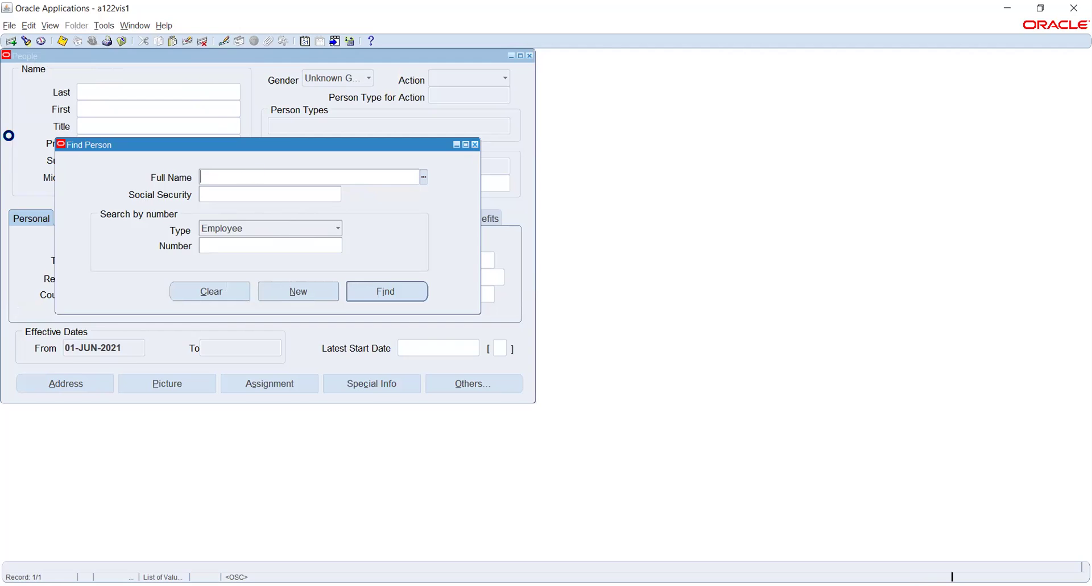
Reopen the Find Person search, restrict the search type to Employee, and move into Full Name.
click(9, 135)
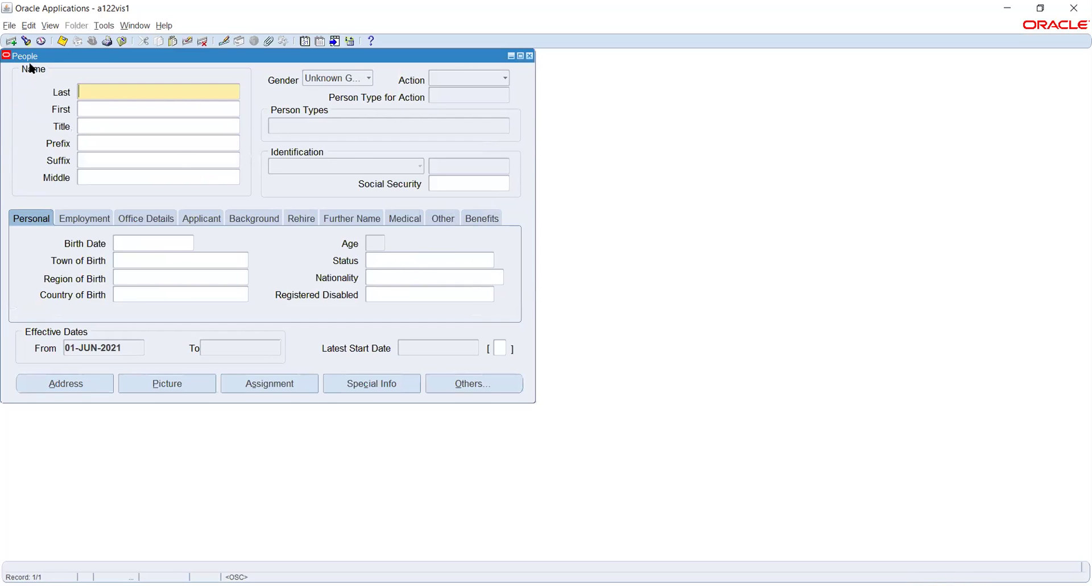
click(26, 41)
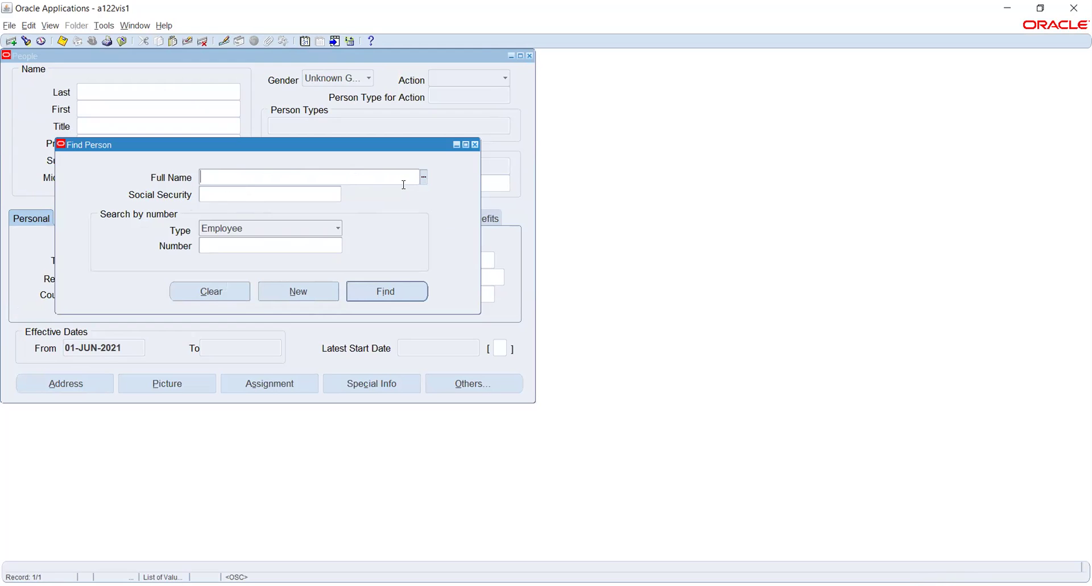
click(218, 246)
click(212, 190)
click(302, 227)
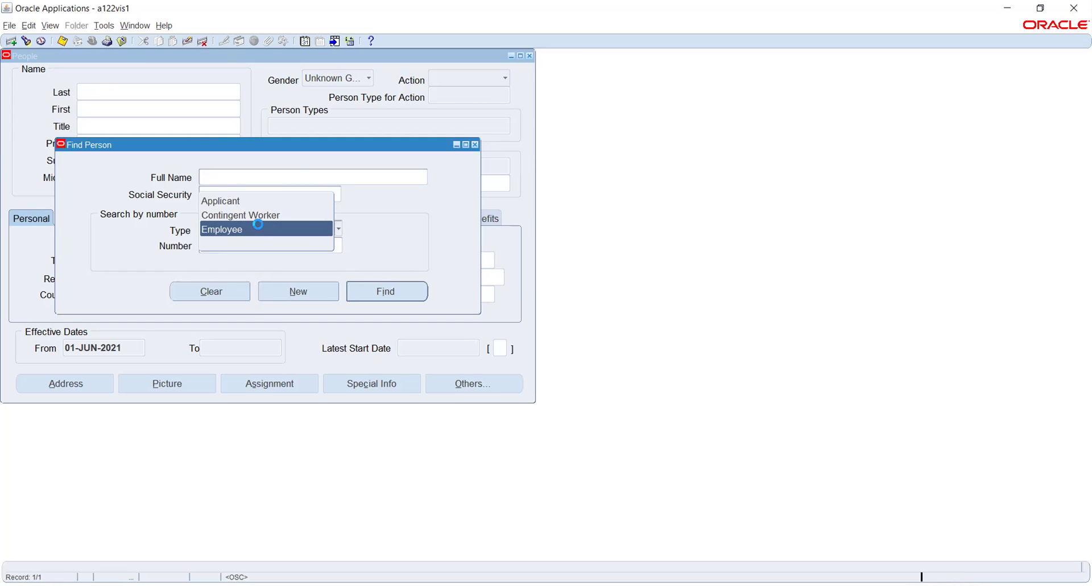
click(262, 229)
click(330, 173)
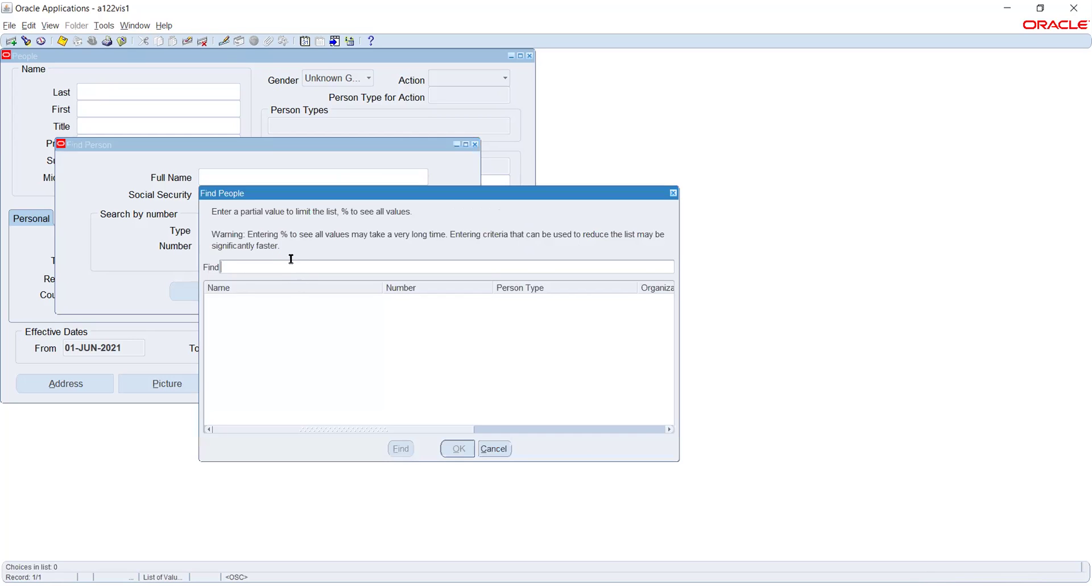
Search for people matching '%stock' and load the second matching employee's record.
text(%stock%)
key(Return)
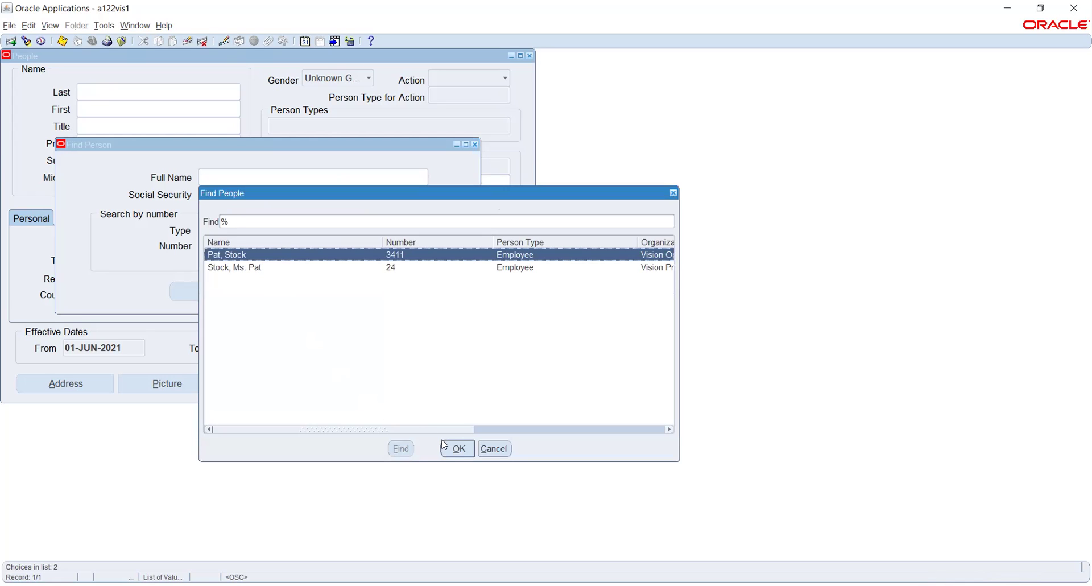
click(266, 268)
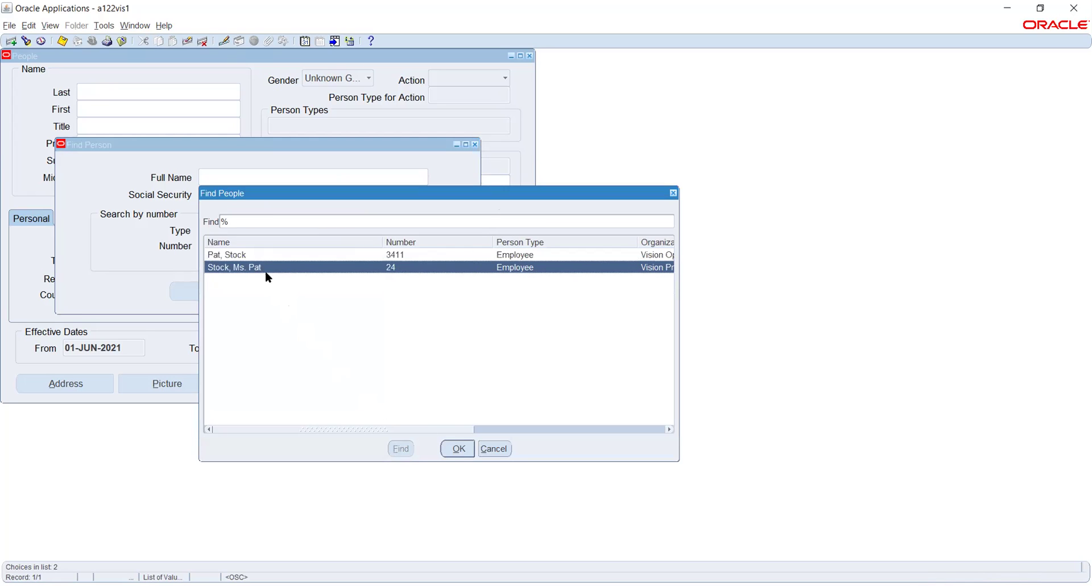
click(459, 448)
click(390, 293)
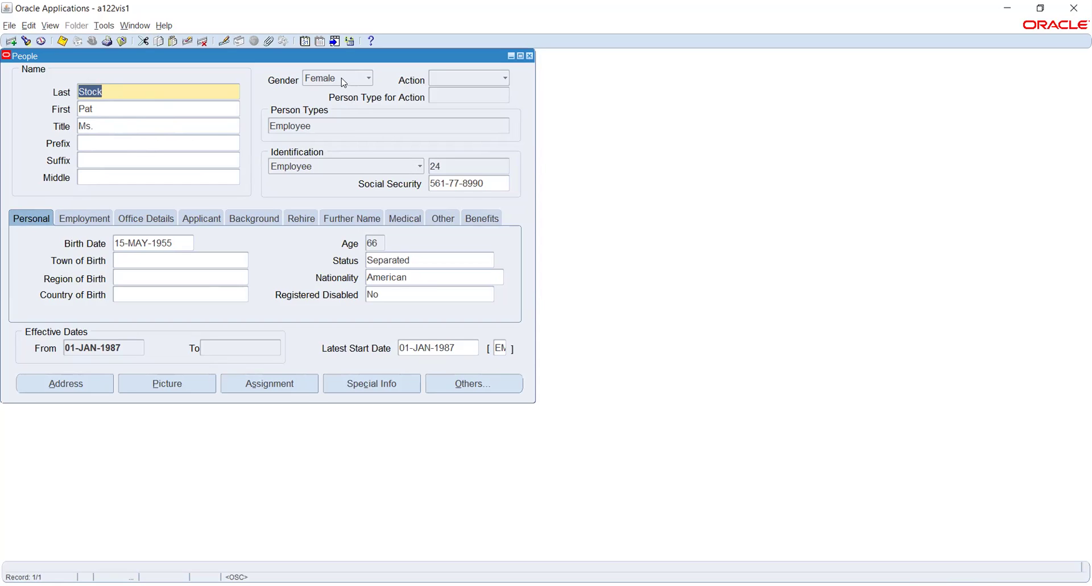
Drop down the Action list for the loaded employee to see its options.
click(461, 81)
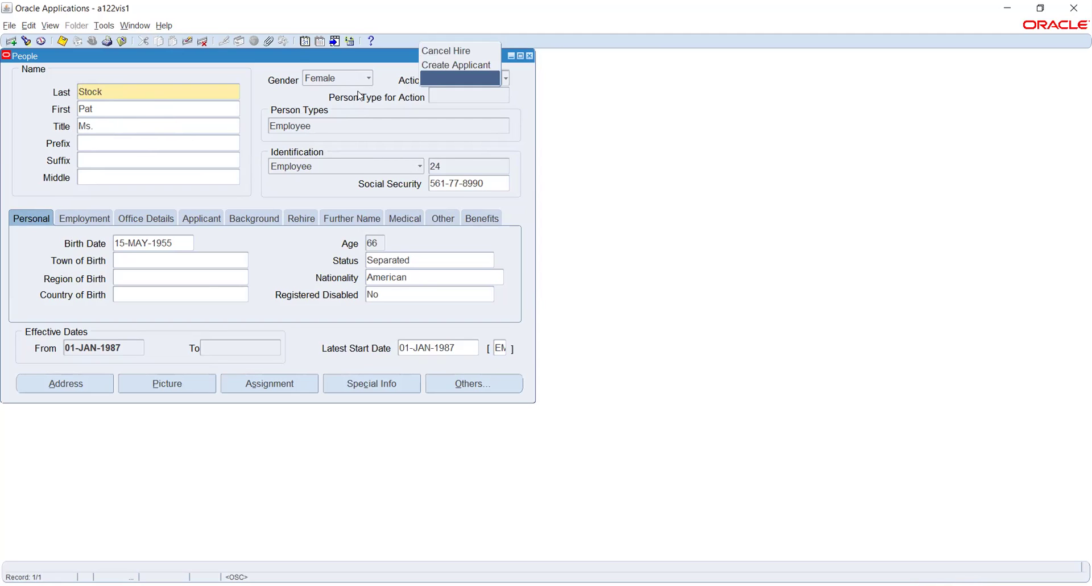
Close the Action list without a choice and view the employee's Employment tab details.
click(310, 97)
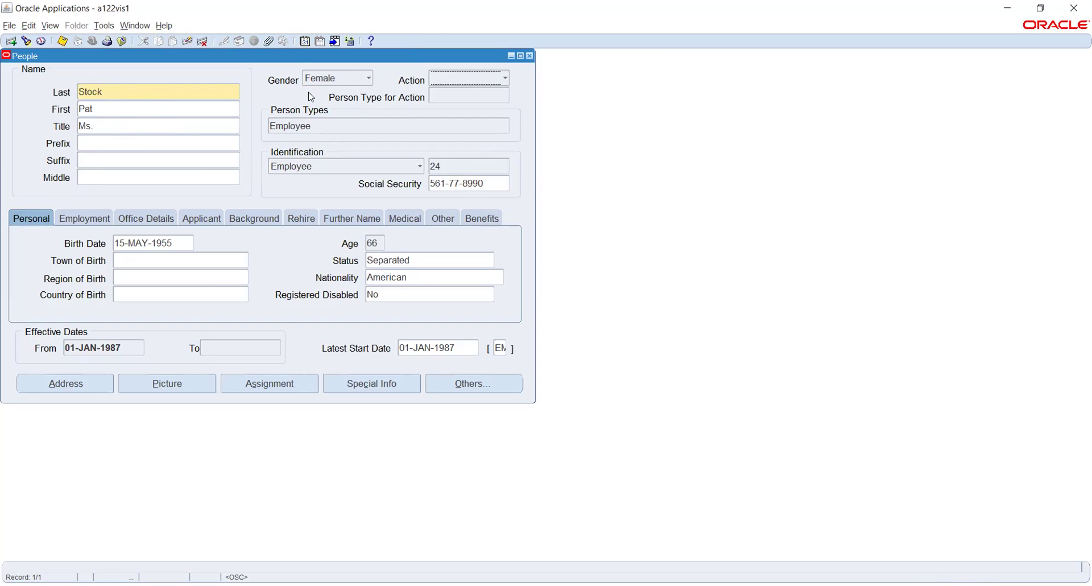
click(316, 128)
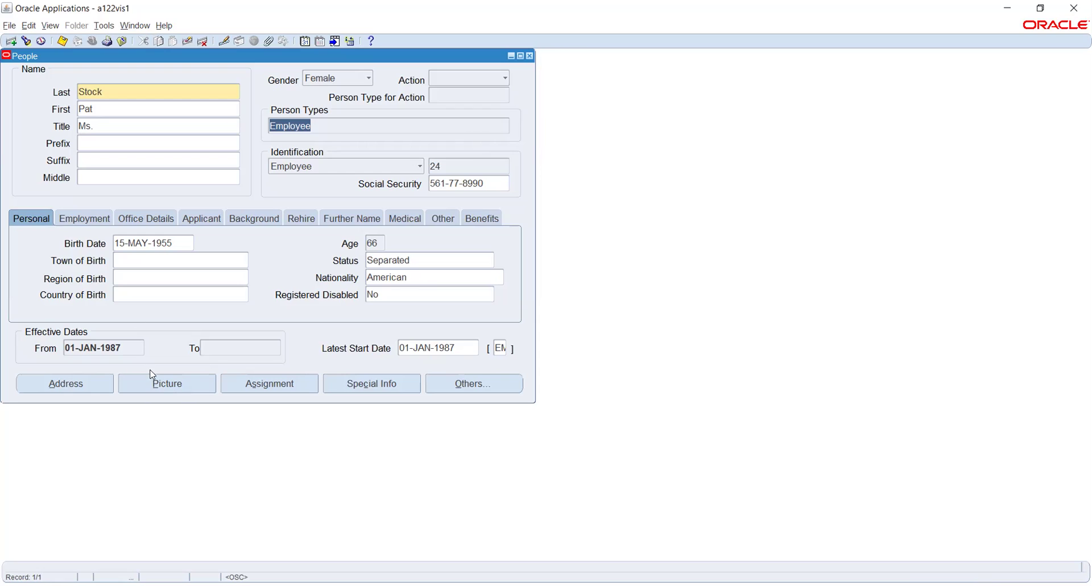
click(83, 217)
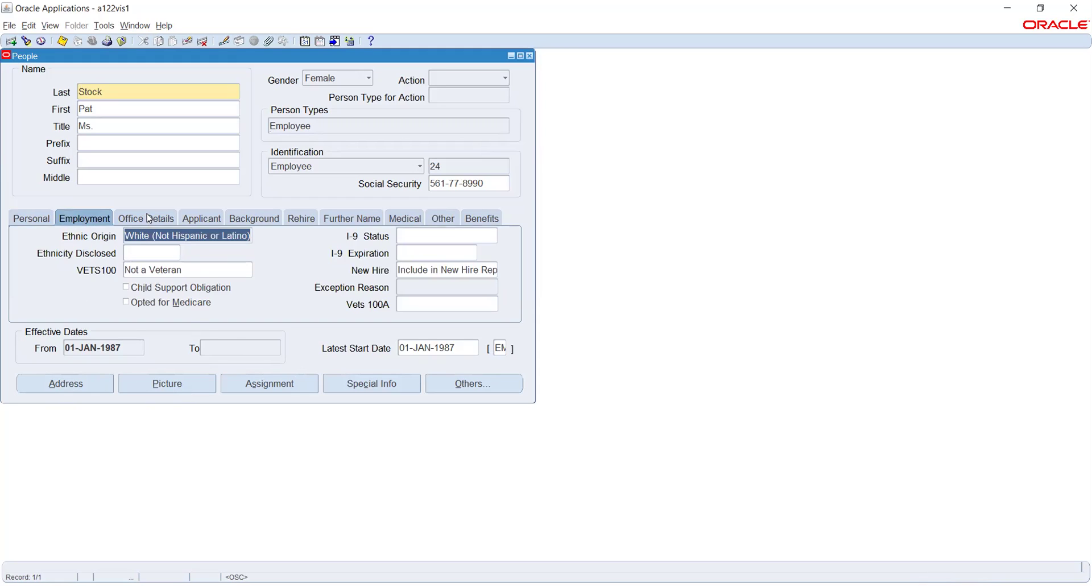
Review the Office Details, Rehire and Further Name tabs, then open the employee's Assignment.
click(149, 221)
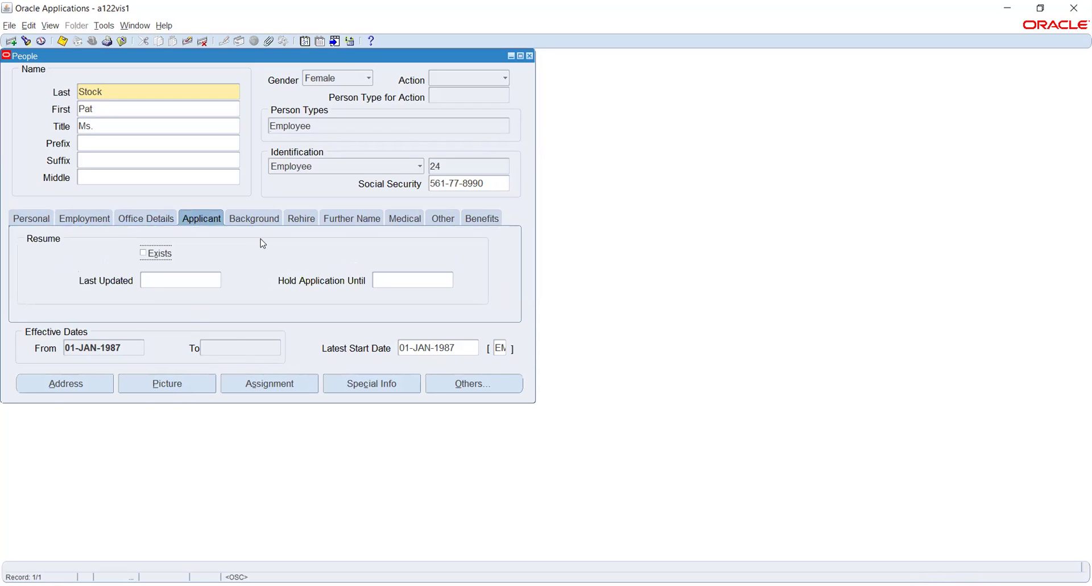
click(297, 225)
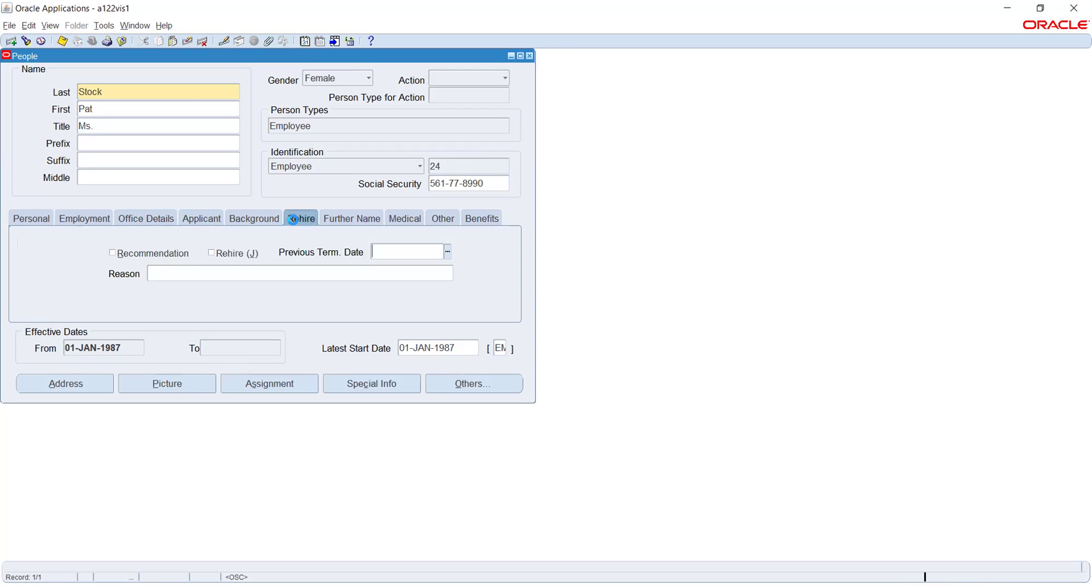
click(375, 223)
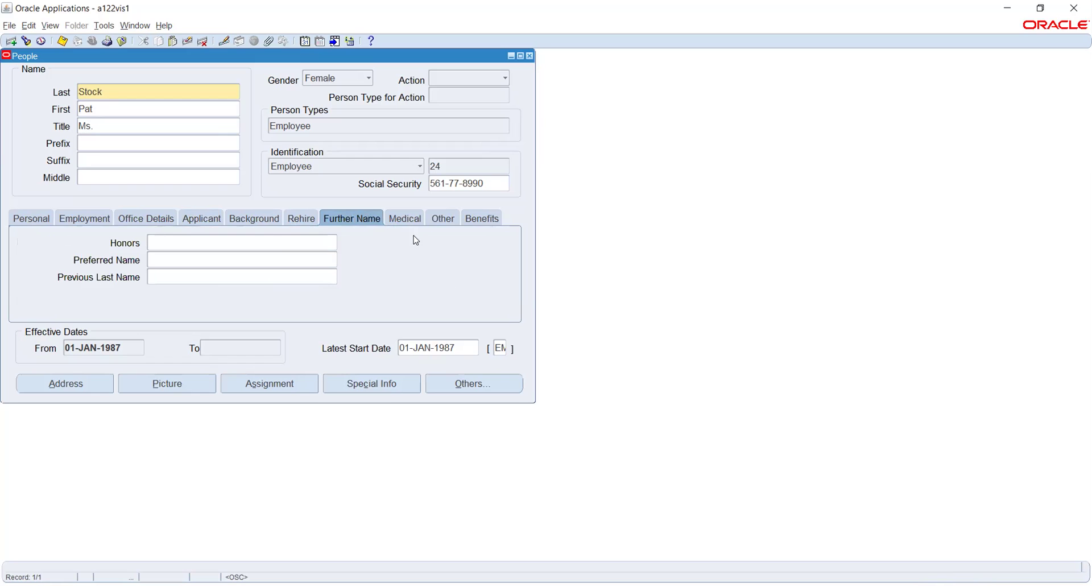
click(268, 384)
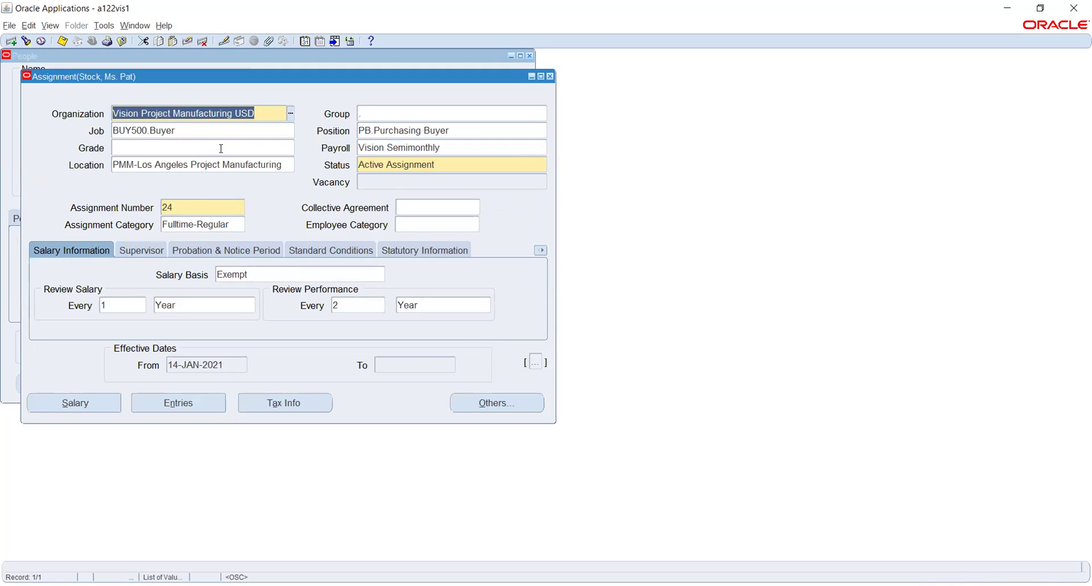
Move the Assignment window aside and view its Statutory Information and Probation & Notice Period tabs.
drag(159, 76, 278, 92)
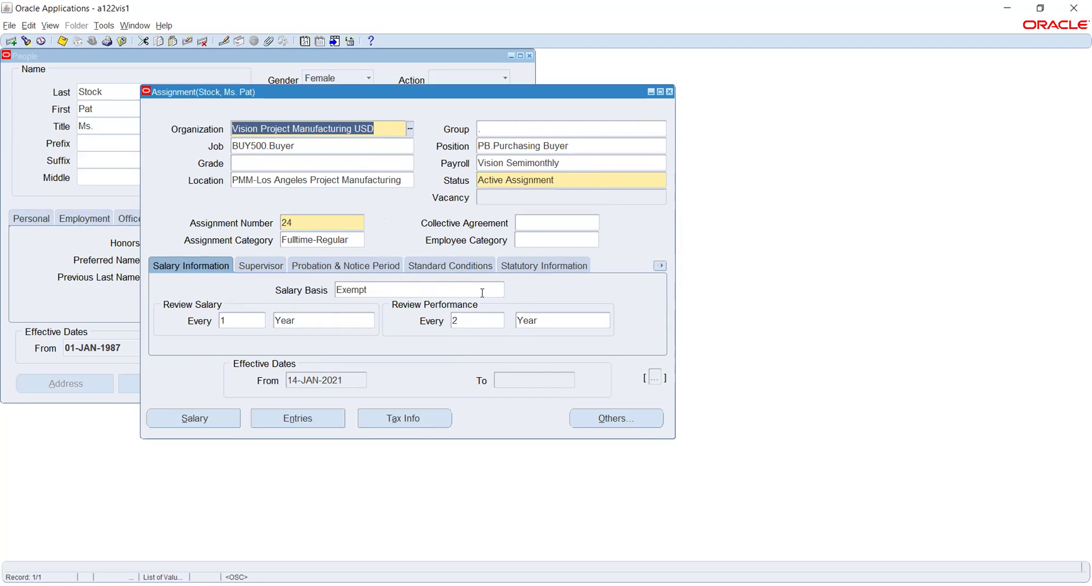
click(539, 262)
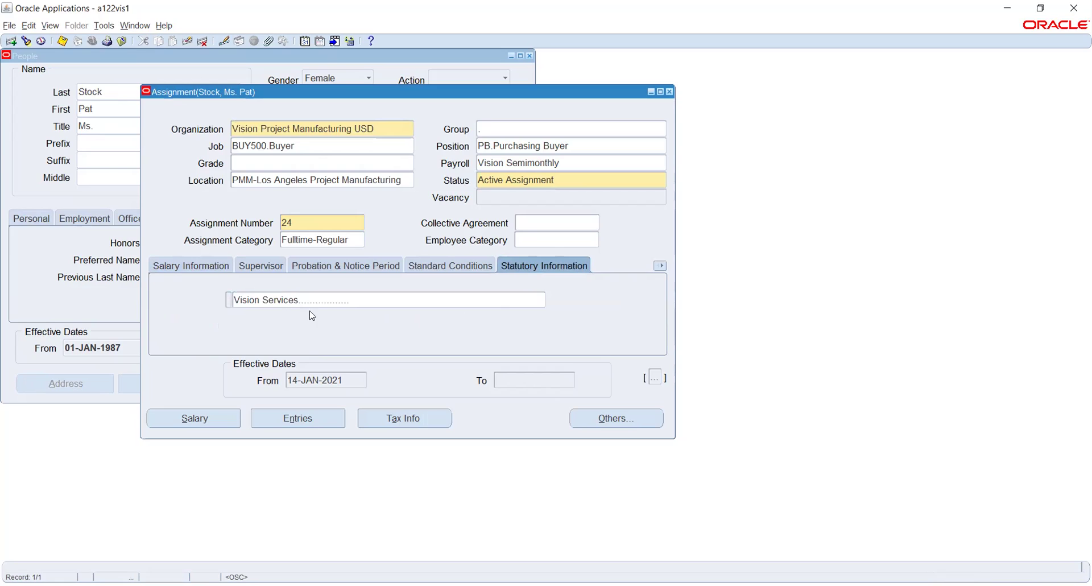
click(335, 265)
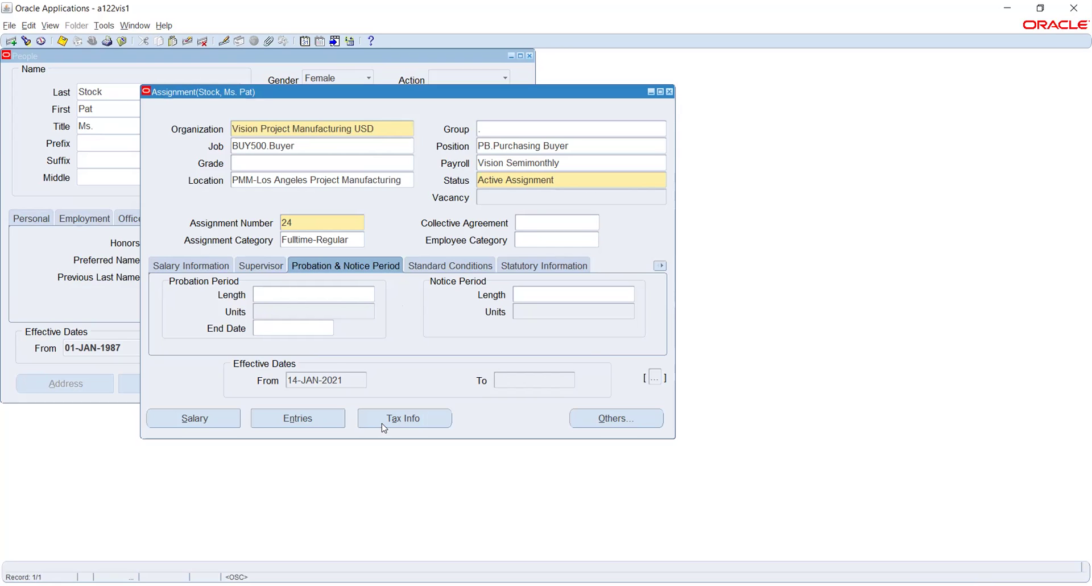
List all Assignment detail regions, such as Miscellaneous, Special Ceiling and Grade Ladder.
click(659, 266)
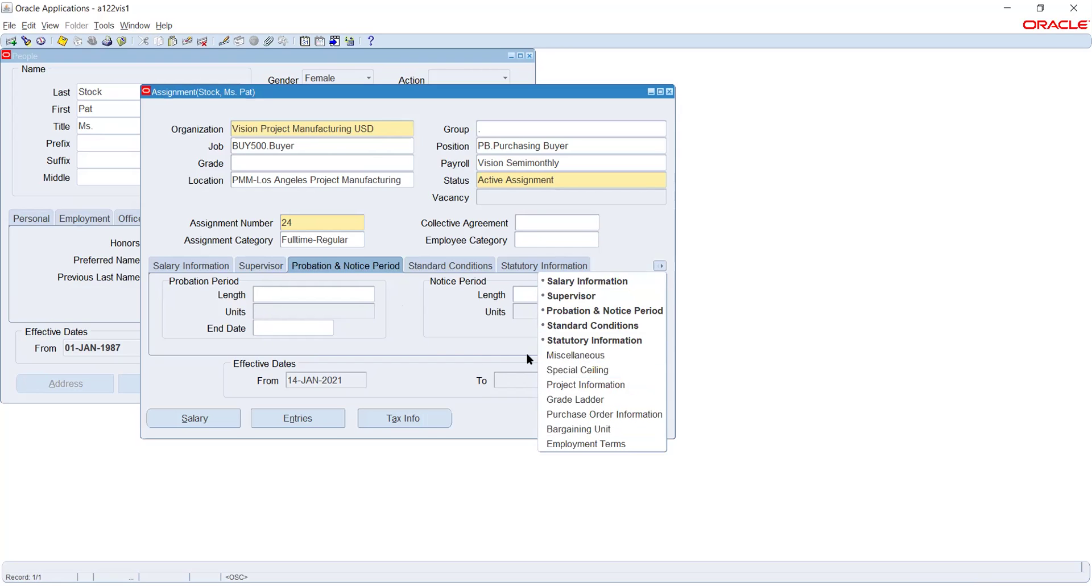
Close the region list, check the Supervisor tab, then view Salary Information with Exempt basis.
click(398, 315)
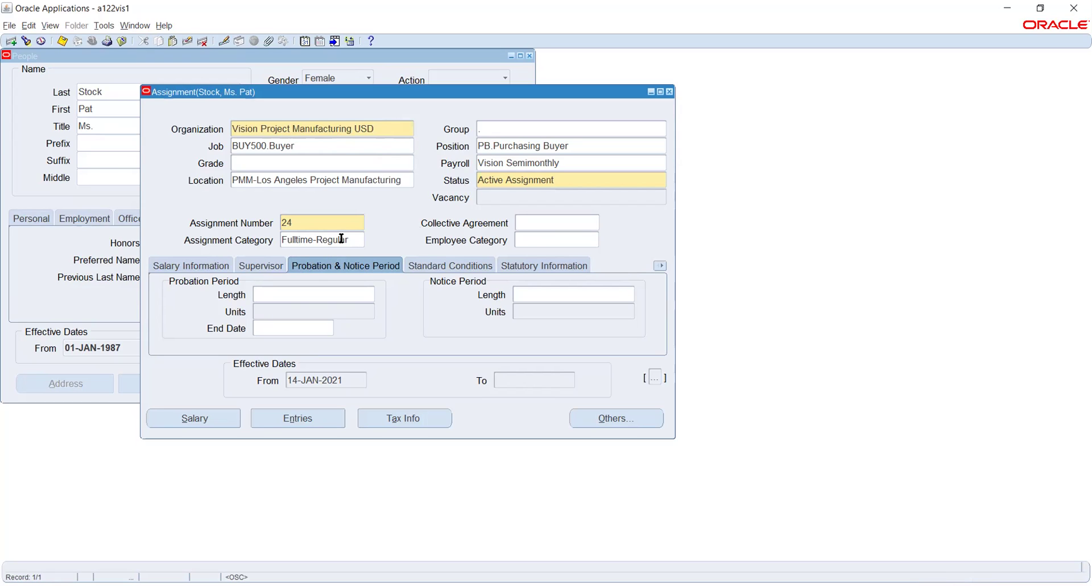
click(251, 262)
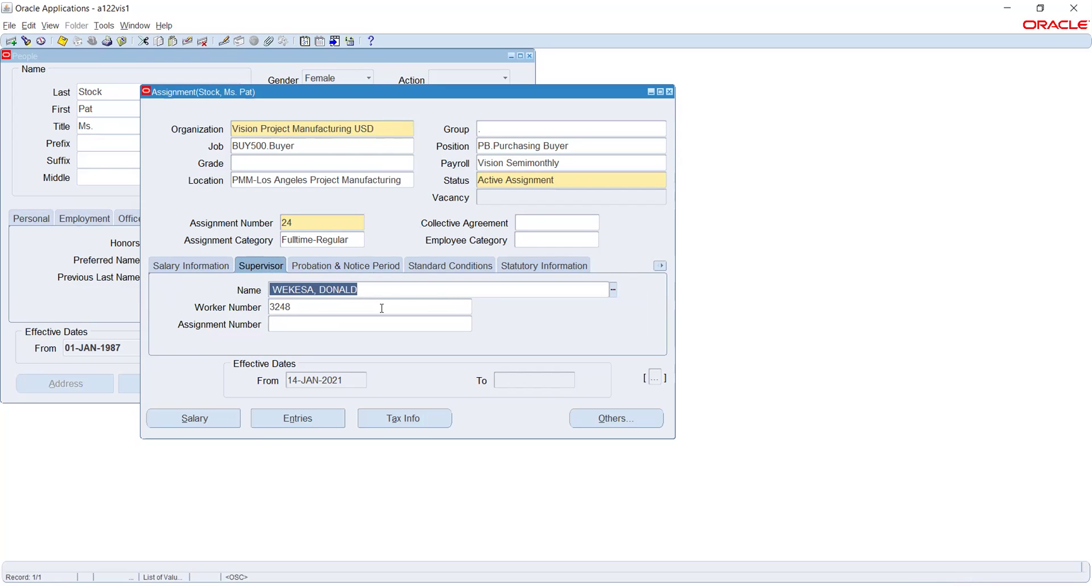
click(181, 269)
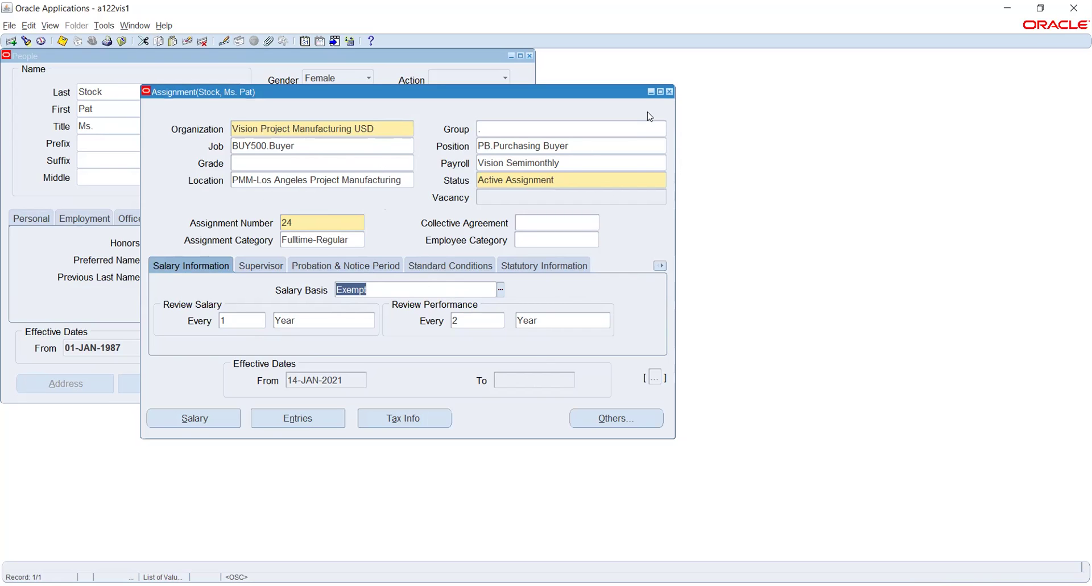
Close Assignment and People, open System Administrator's Security > Responsibility > Define, then close it.
click(670, 93)
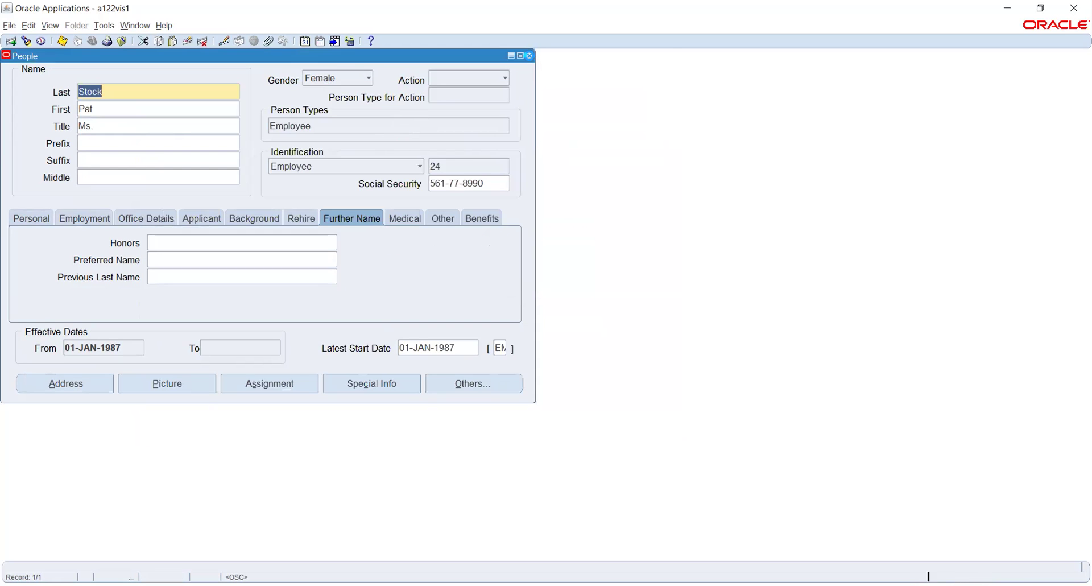
click(529, 55)
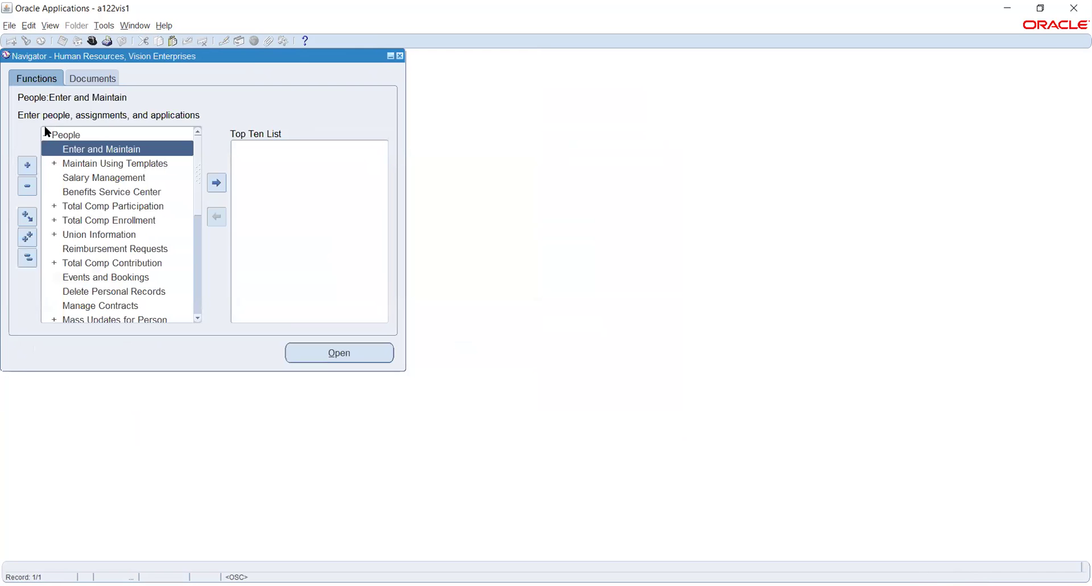
double_click(104, 147)
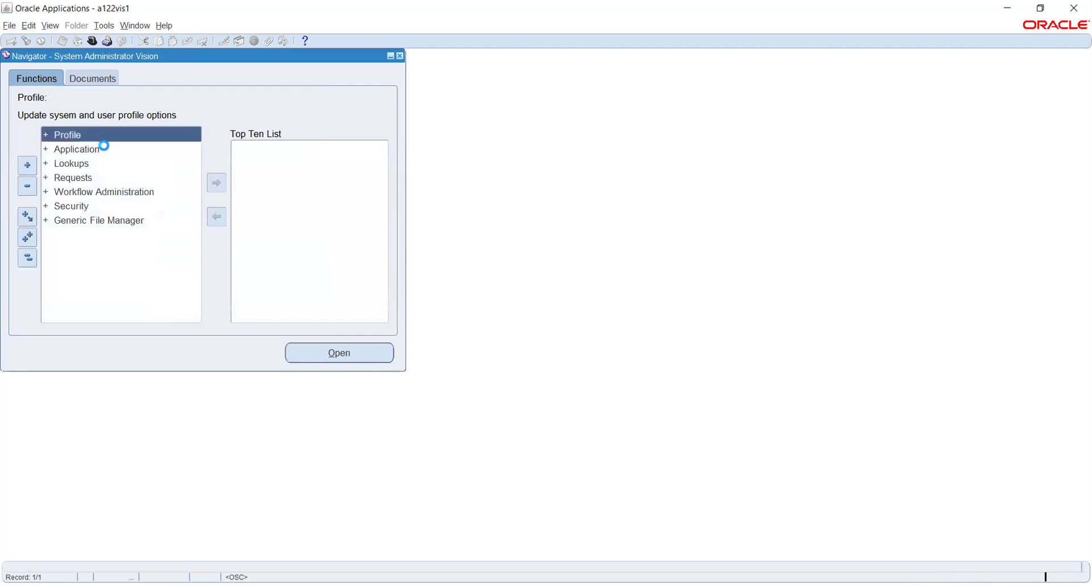
key(Down)
key(Down)
key(Down)
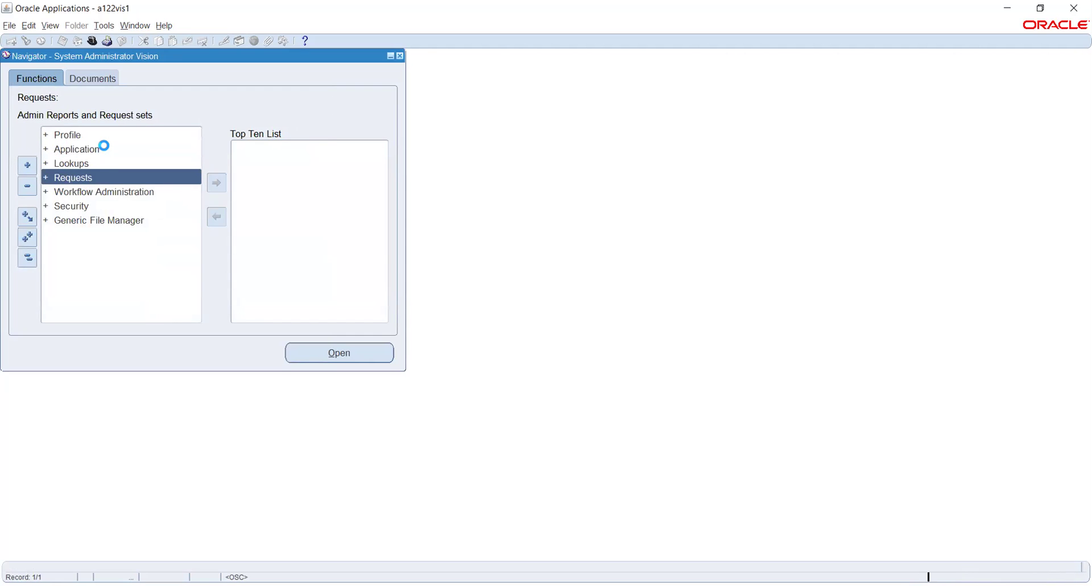
key(Down)
key(Down)
key(Return)
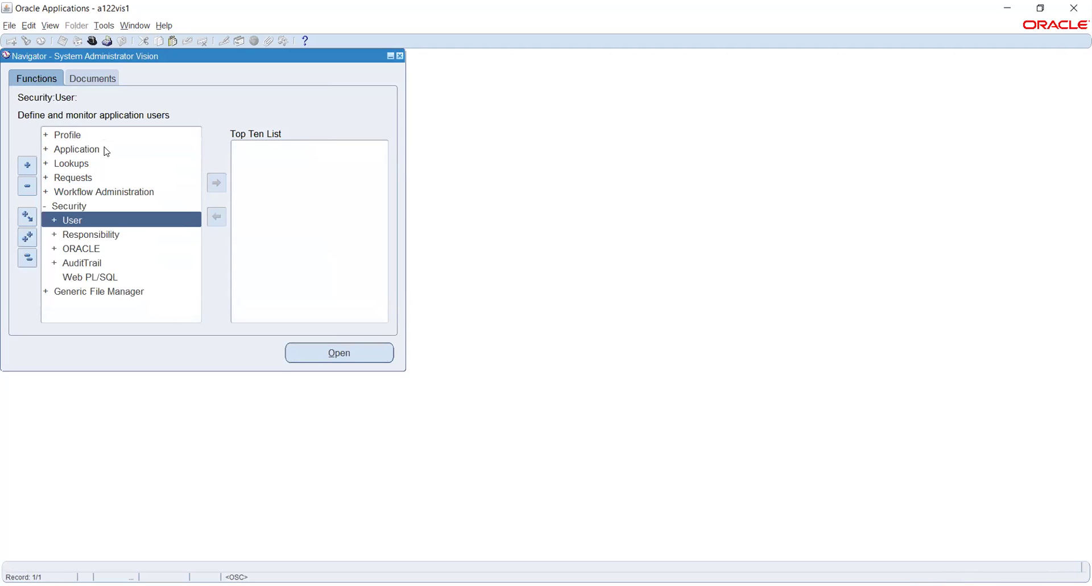
key(Down)
key(Return)
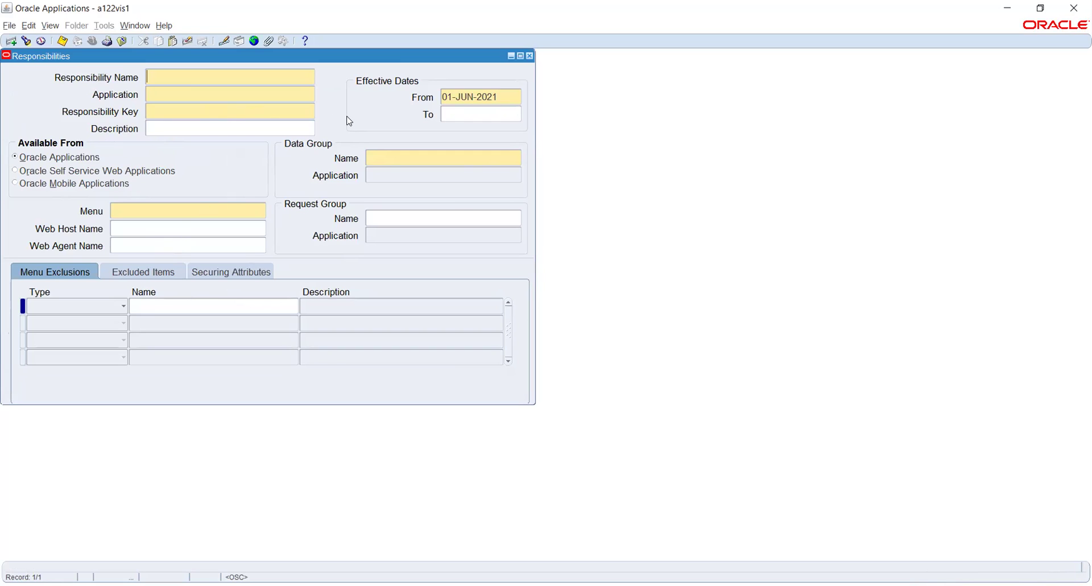
click(530, 56)
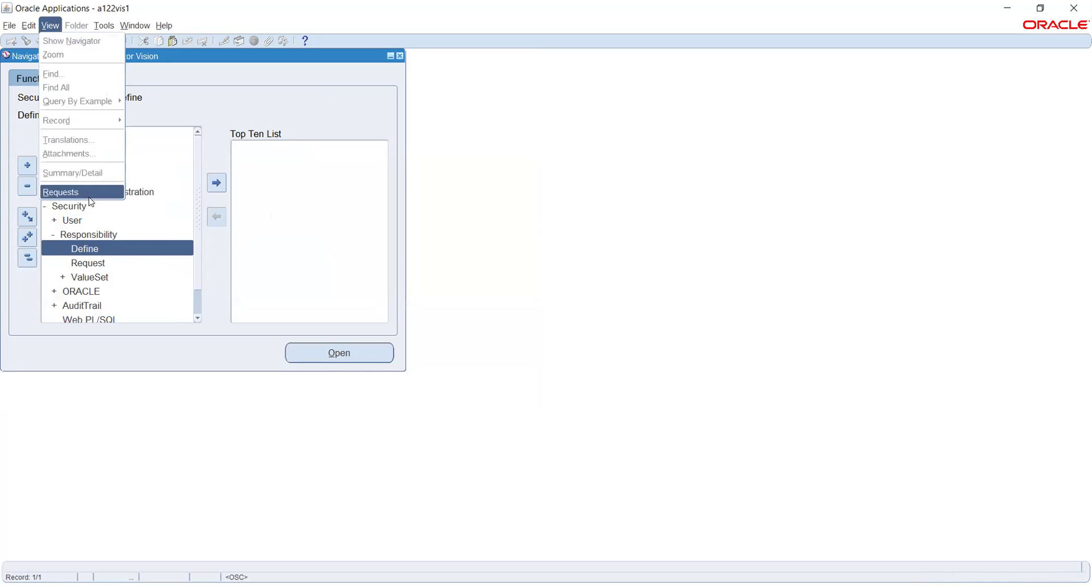
Start a new request submission, dismiss the report list without choosing one, and cancel back out.
click(90, 192)
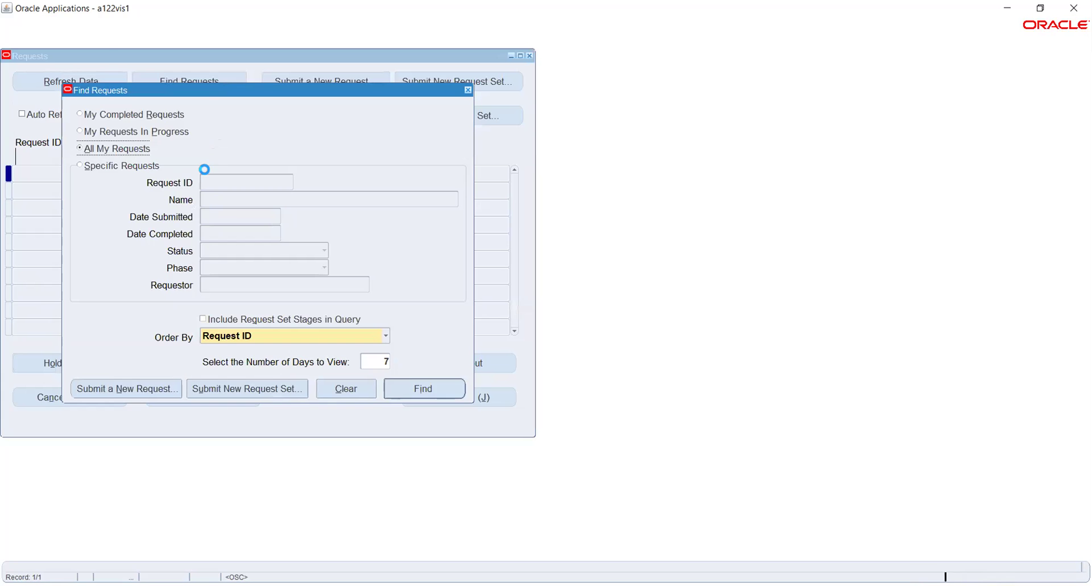
key(alt+n)
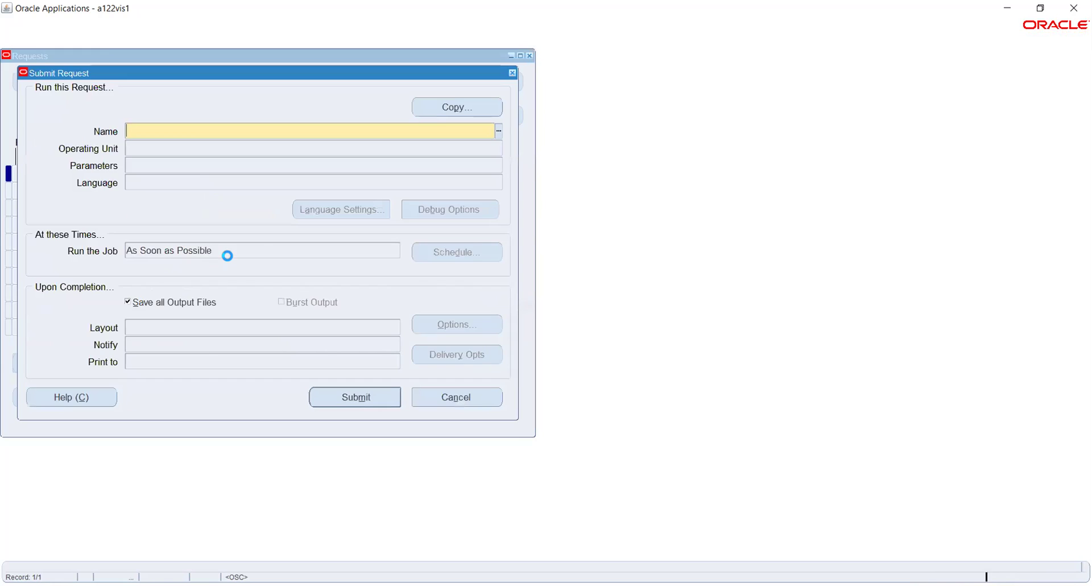
click(499, 131)
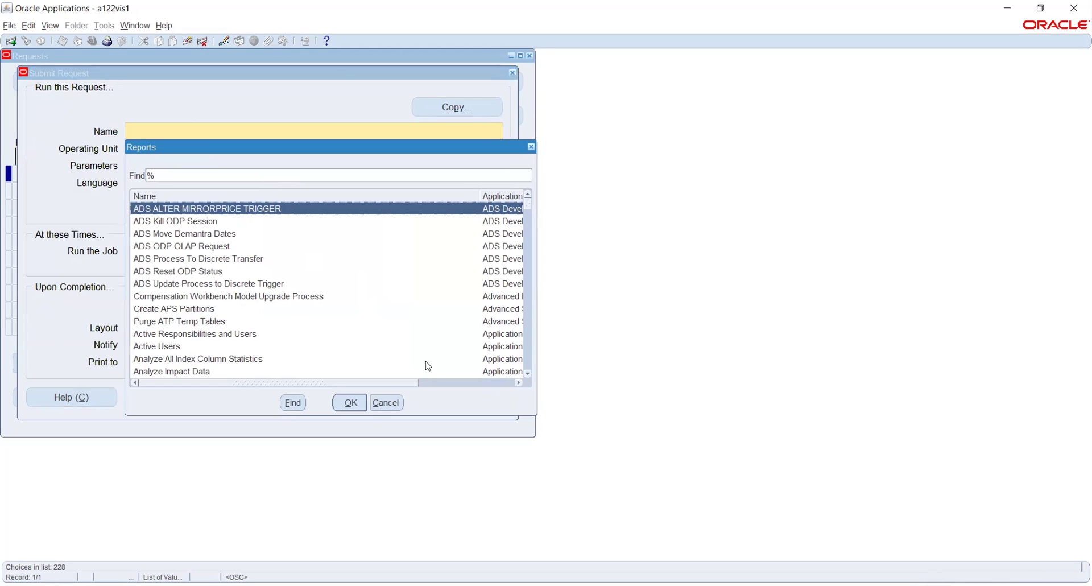
click(386, 402)
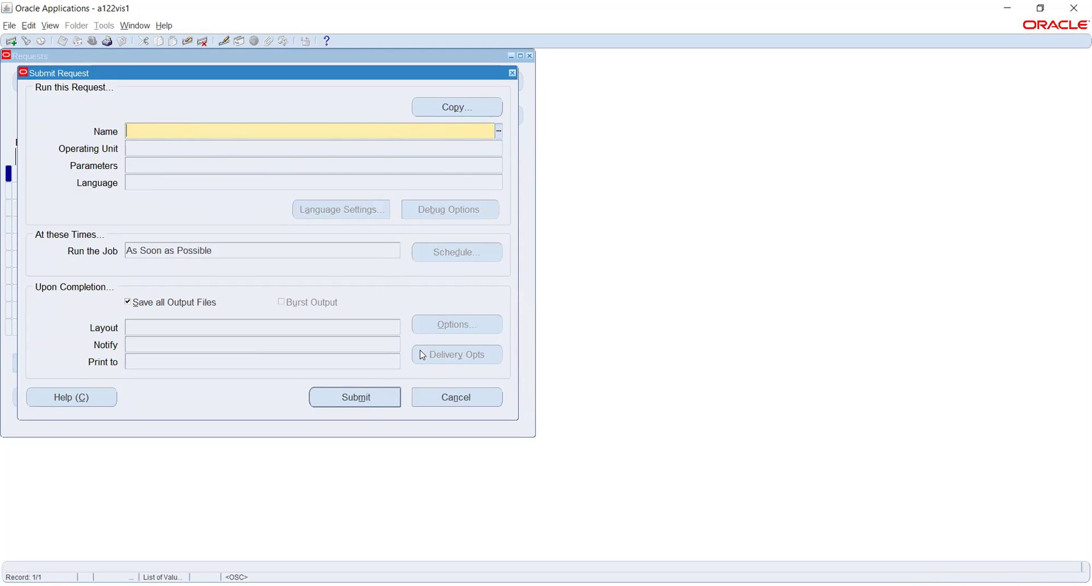
click(444, 393)
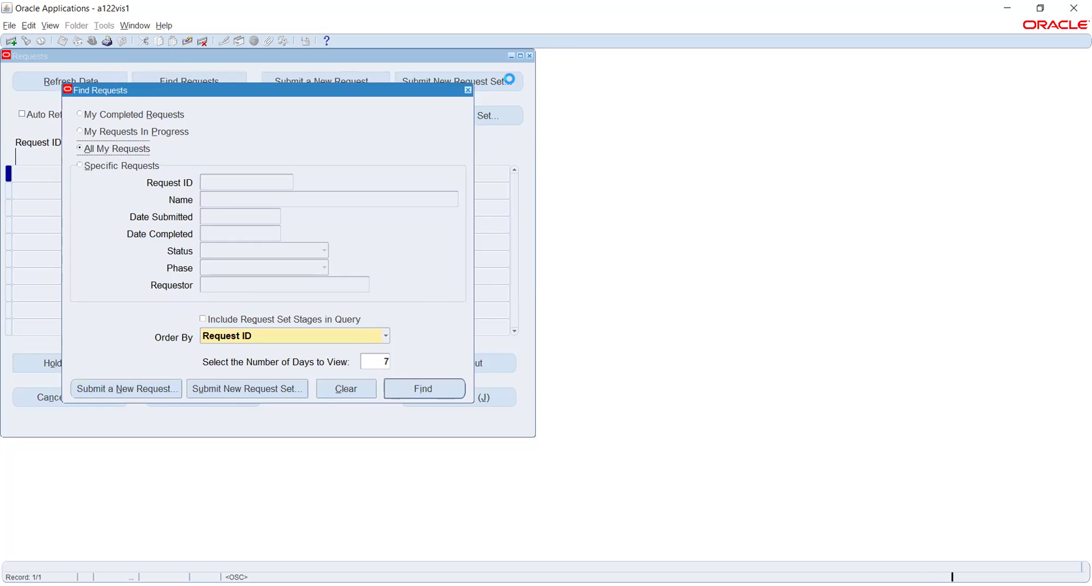
click(530, 56)
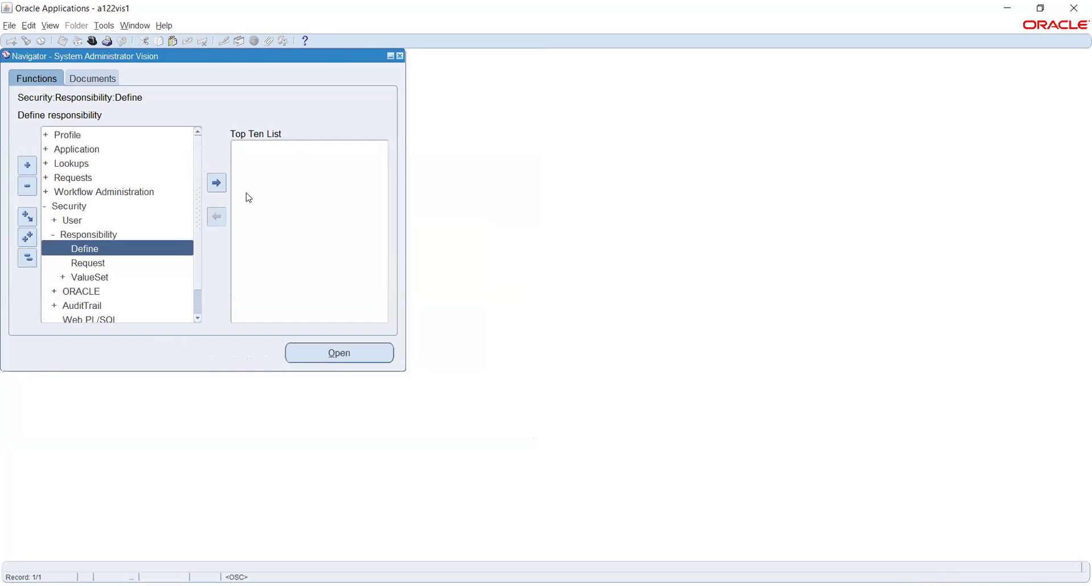
Open the Request Groups form and drop down the first request row's Type list.
click(102, 266)
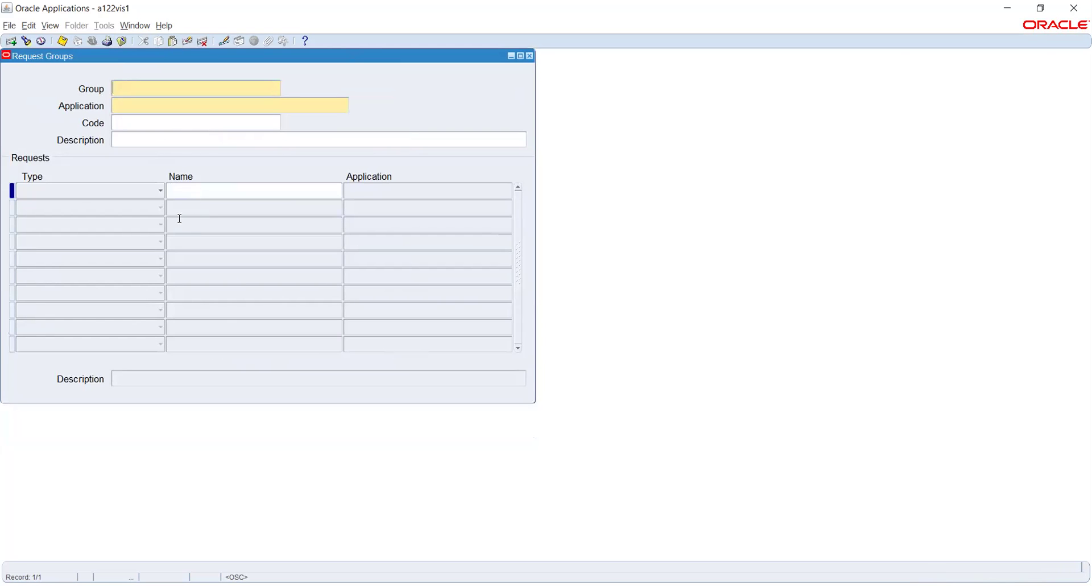
click(69, 195)
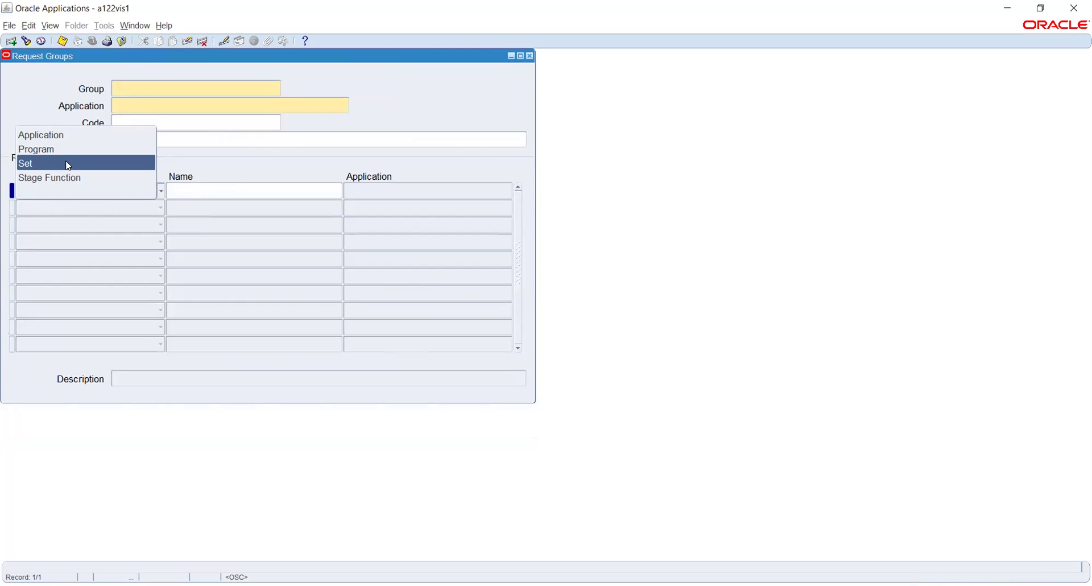
Set the row type to Program, close Request Groups, briefly open Define Responsibility, then expand User.
click(470, 106)
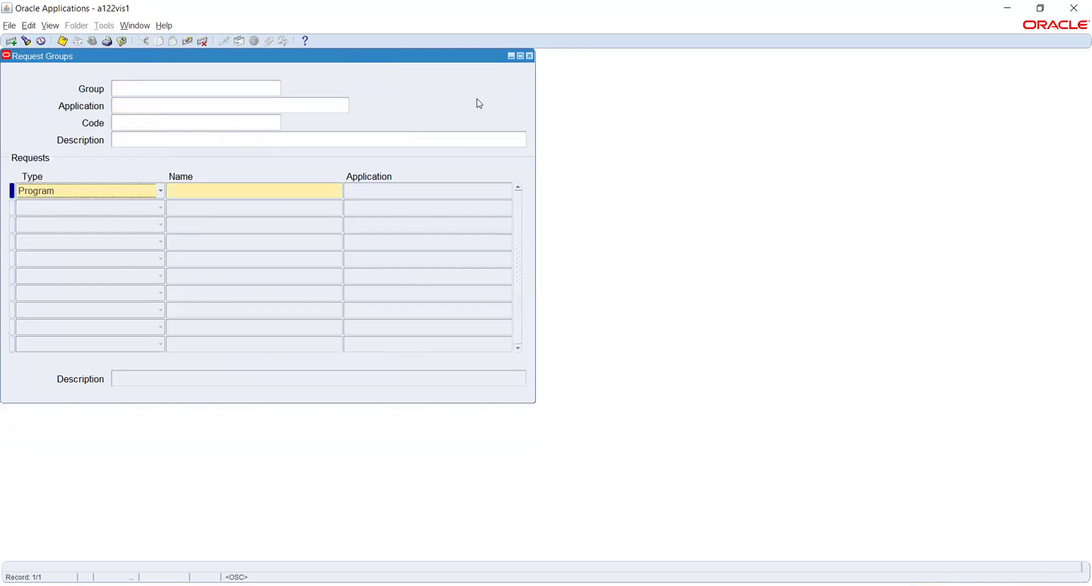
click(529, 55)
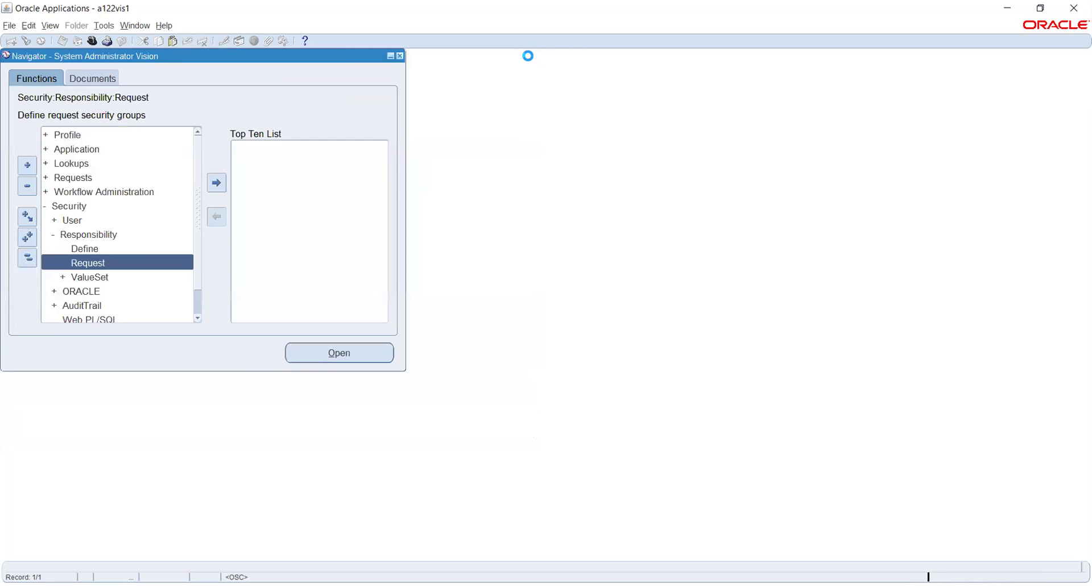
double_click(84, 253)
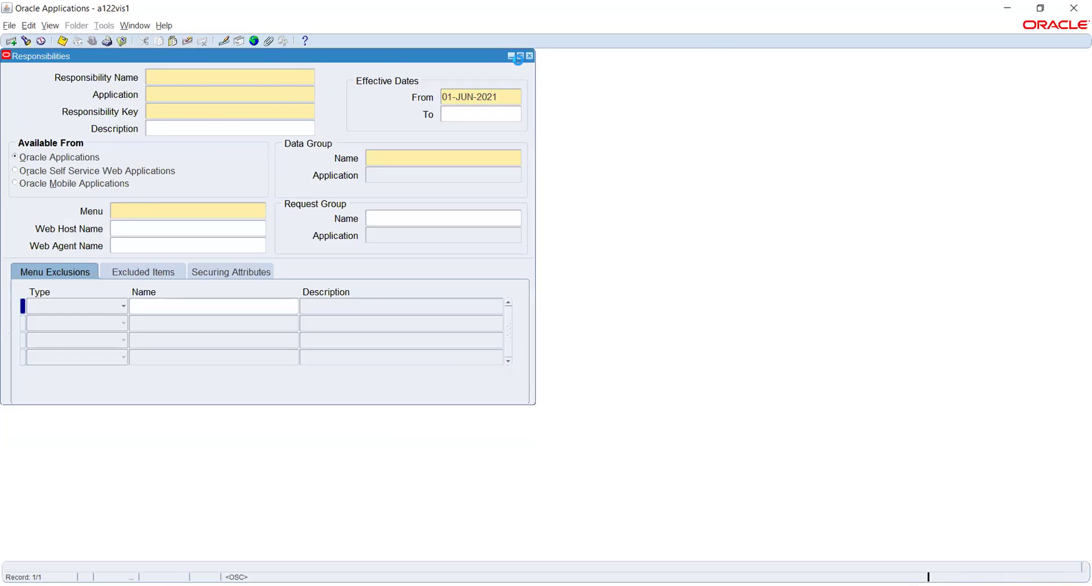
click(530, 55)
click(74, 221)
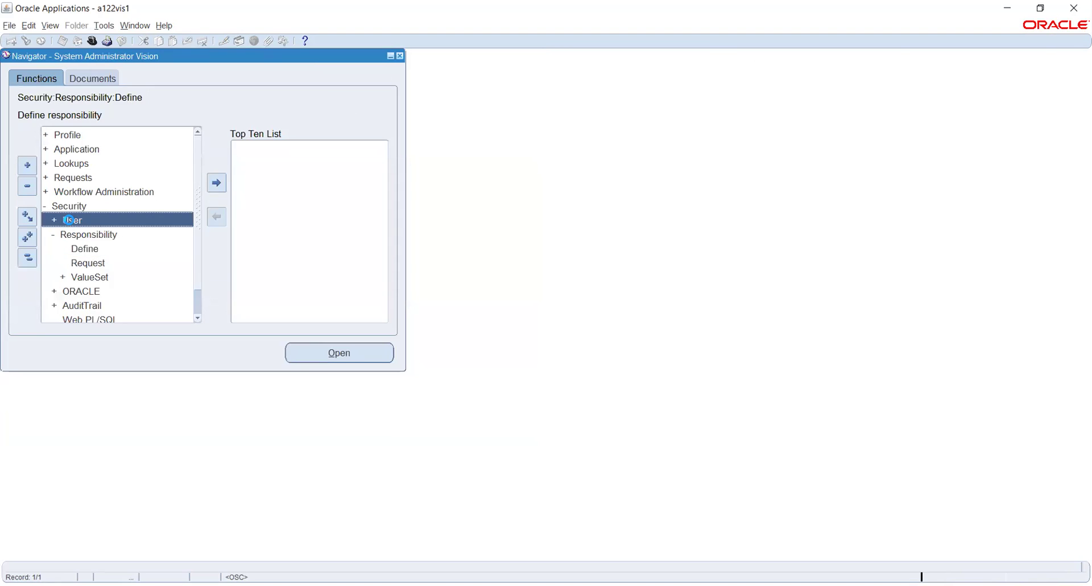
double_click(78, 220)
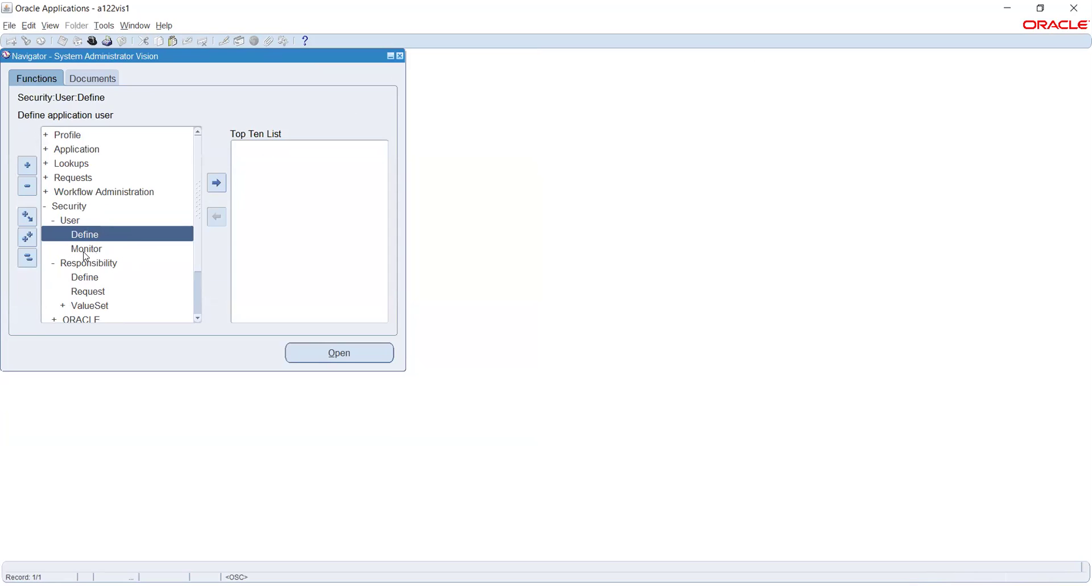
Open Security > User > Define to bring up a blank Users form.
double_click(85, 237)
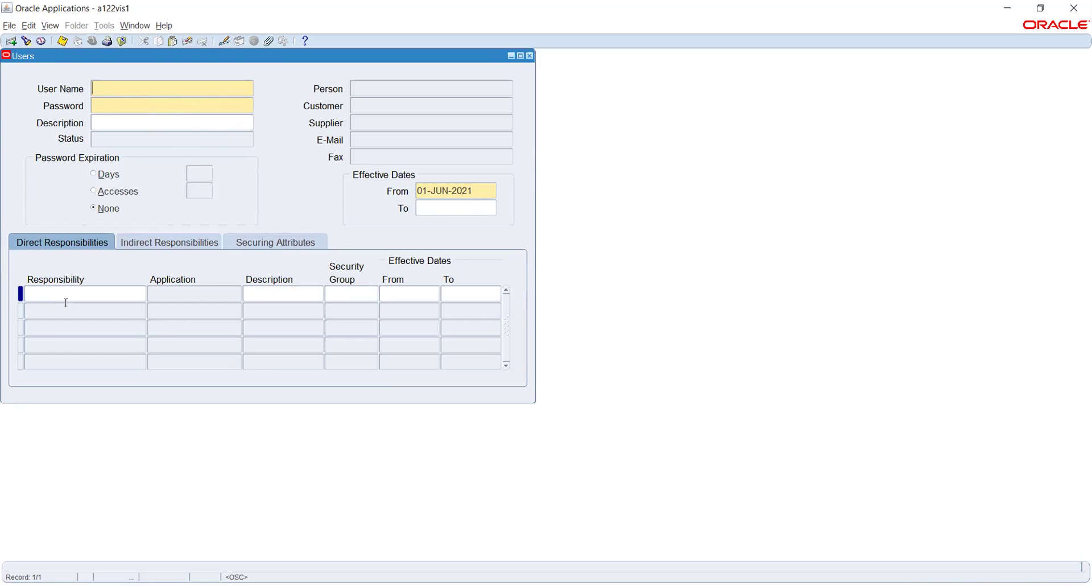
Enter the first Responsibility field, then close the Users form without defining a user.
click(51, 291)
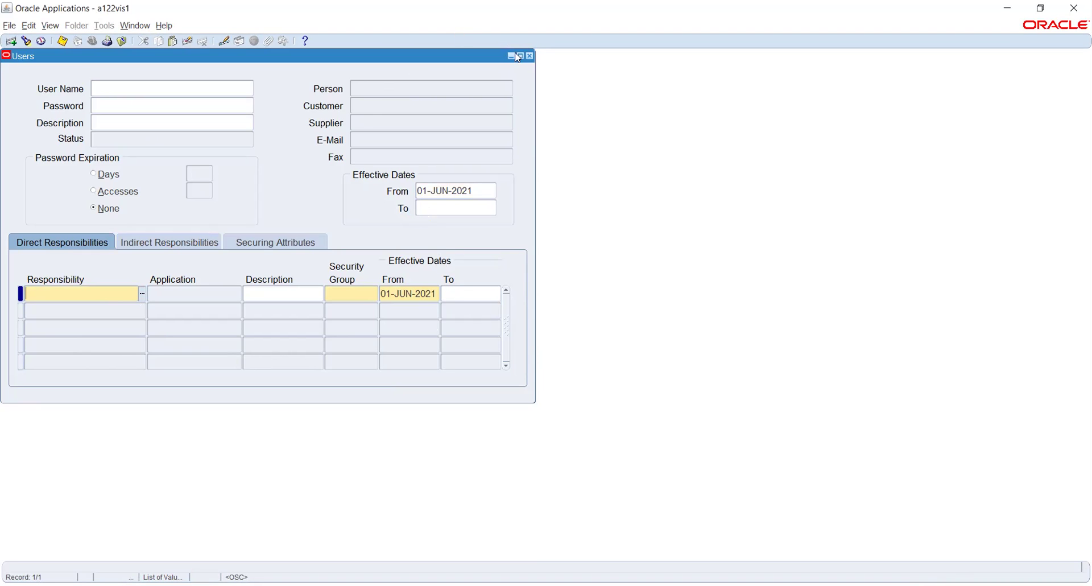
click(529, 56)
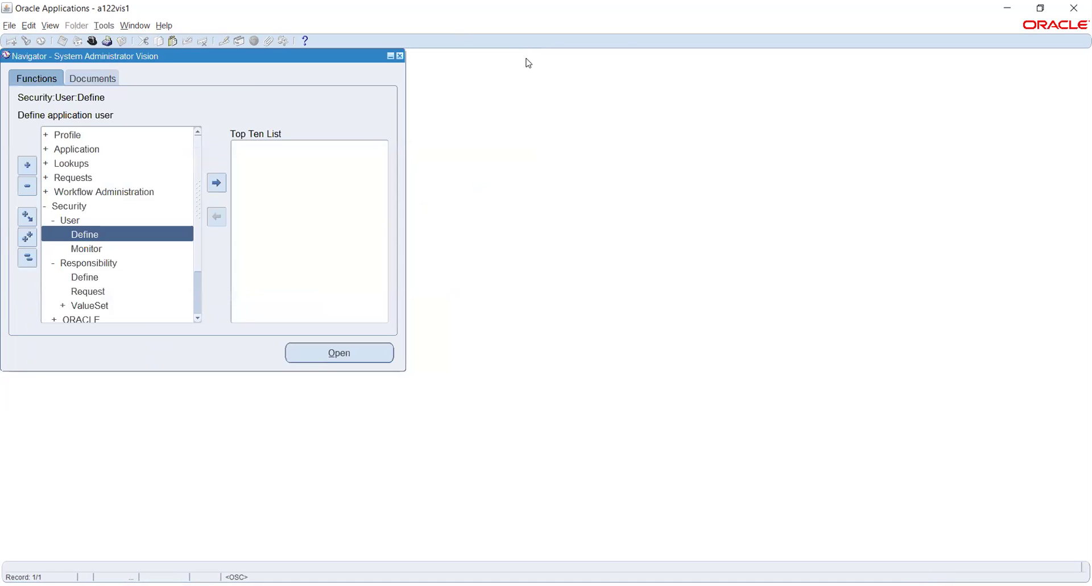
Collapse the Navigator and switch to Human Resources, Vision Enterprises via the h% filter.
click(27, 259)
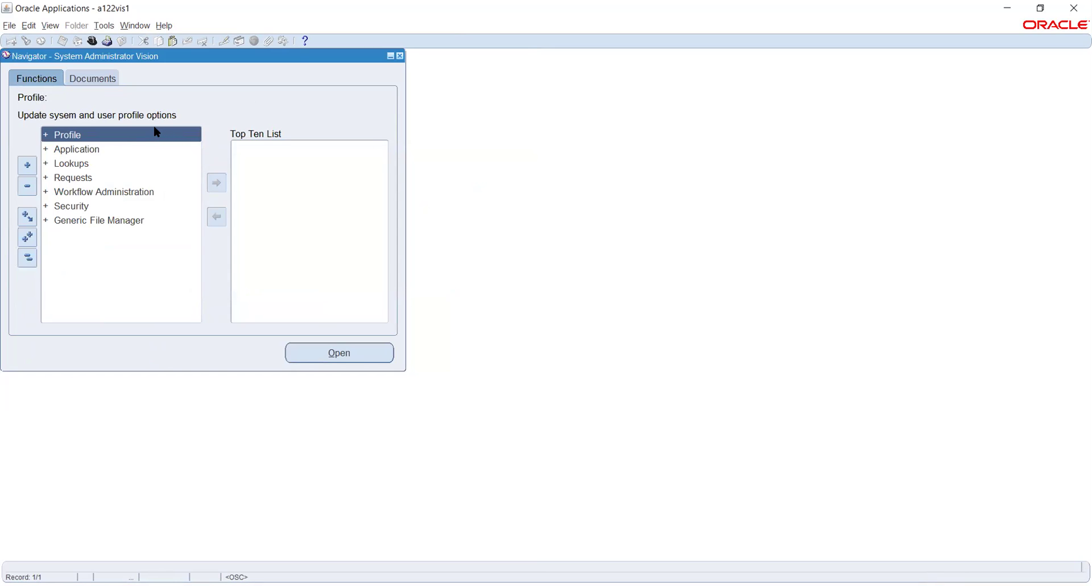
click(92, 41)
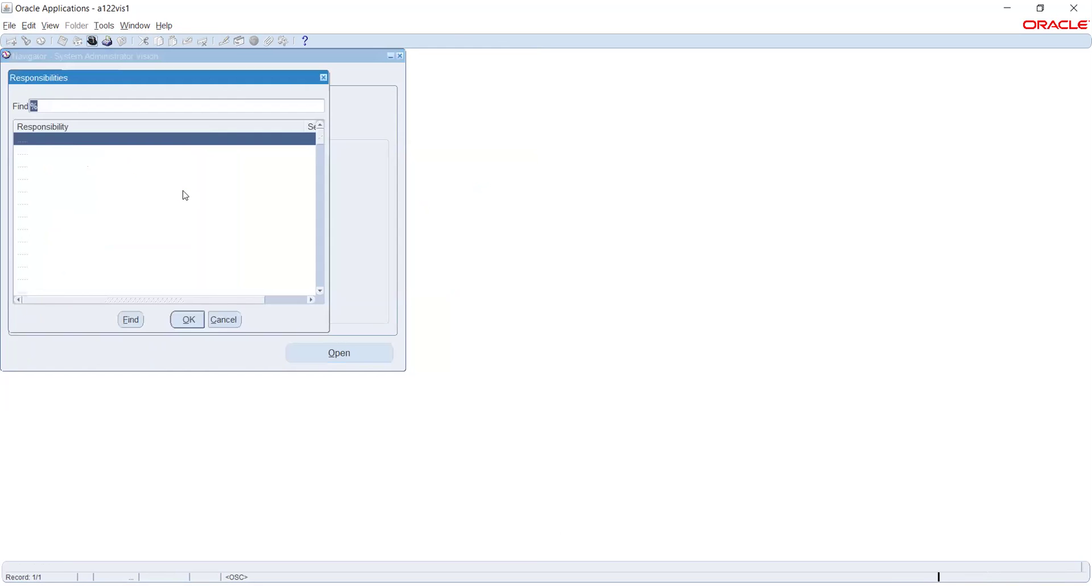
text(h)
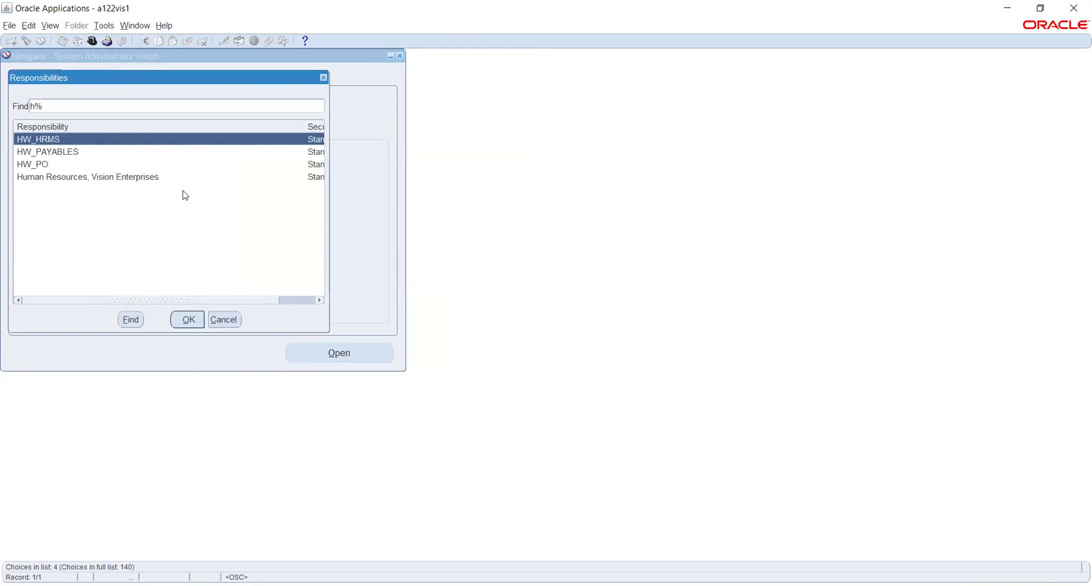
click(107, 177)
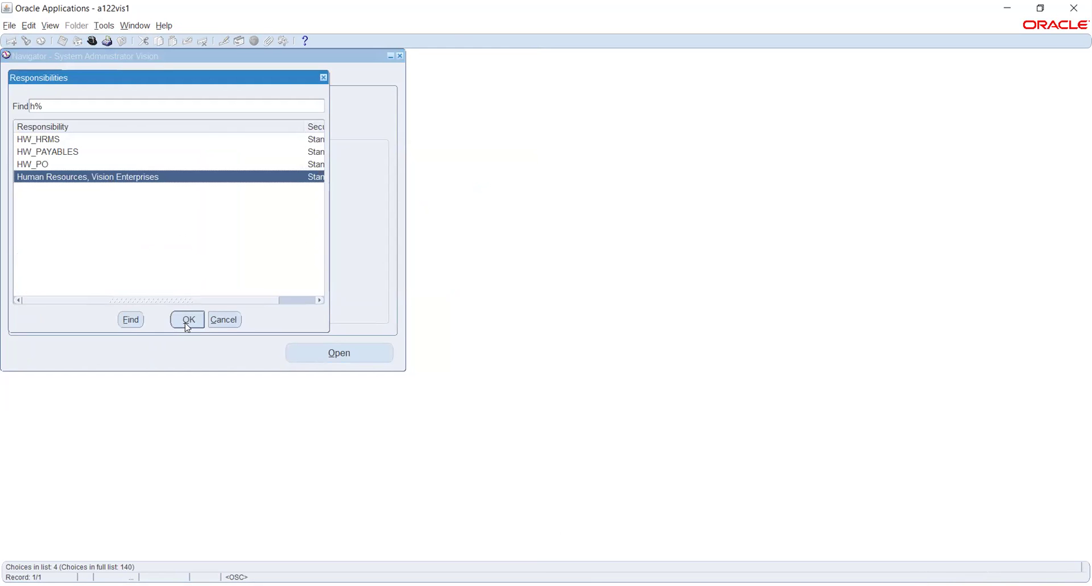
click(186, 319)
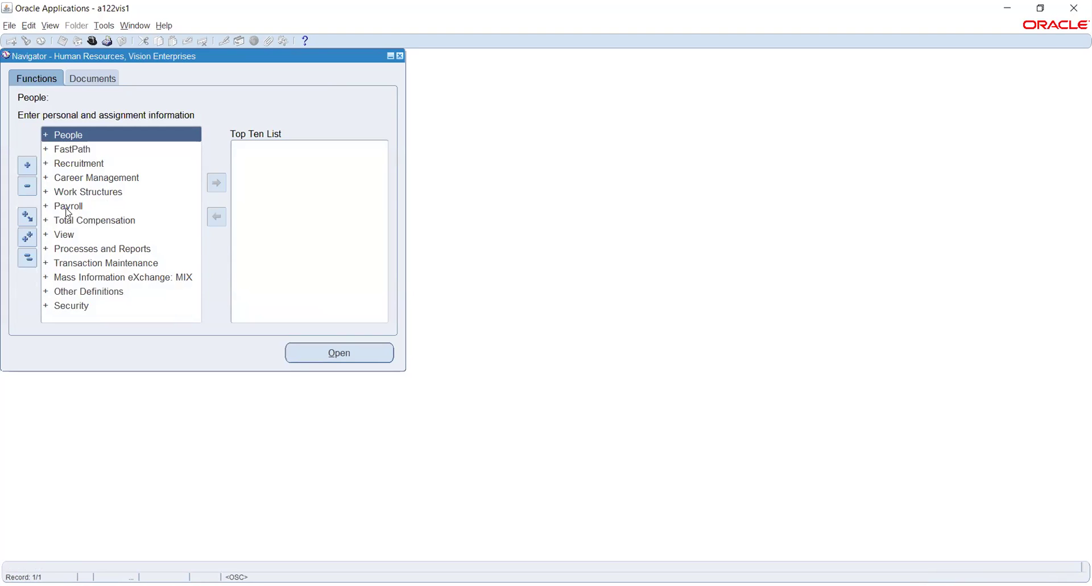
Expand Work Structures and open its Location form.
click(82, 194)
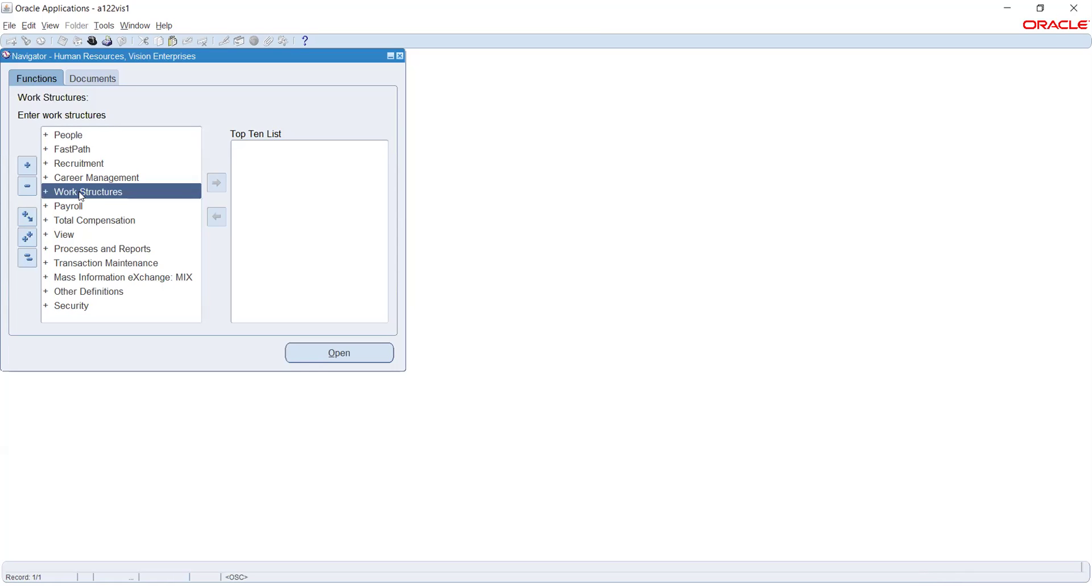
double_click(81, 194)
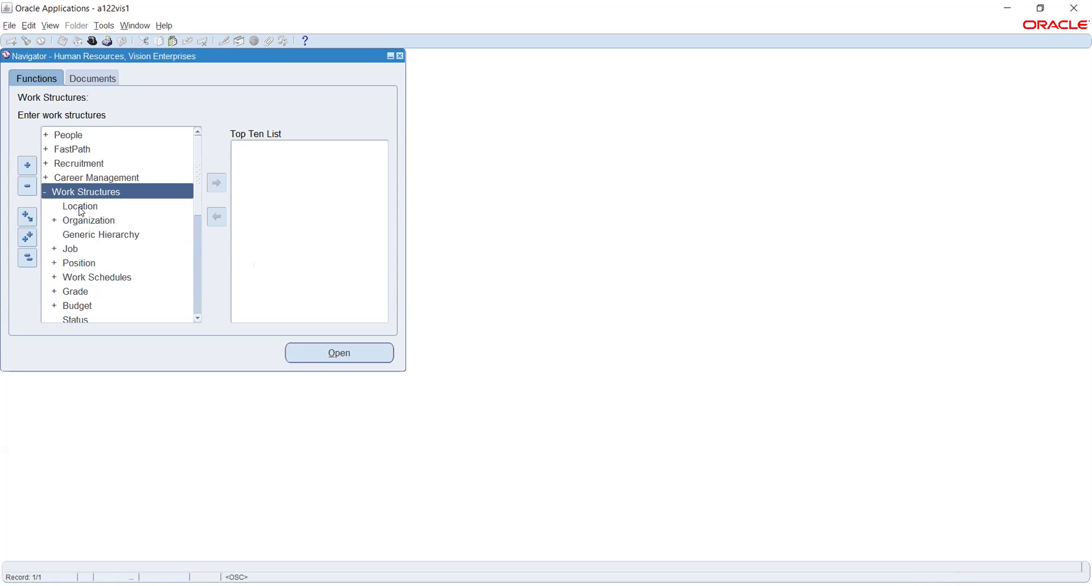
click(82, 211)
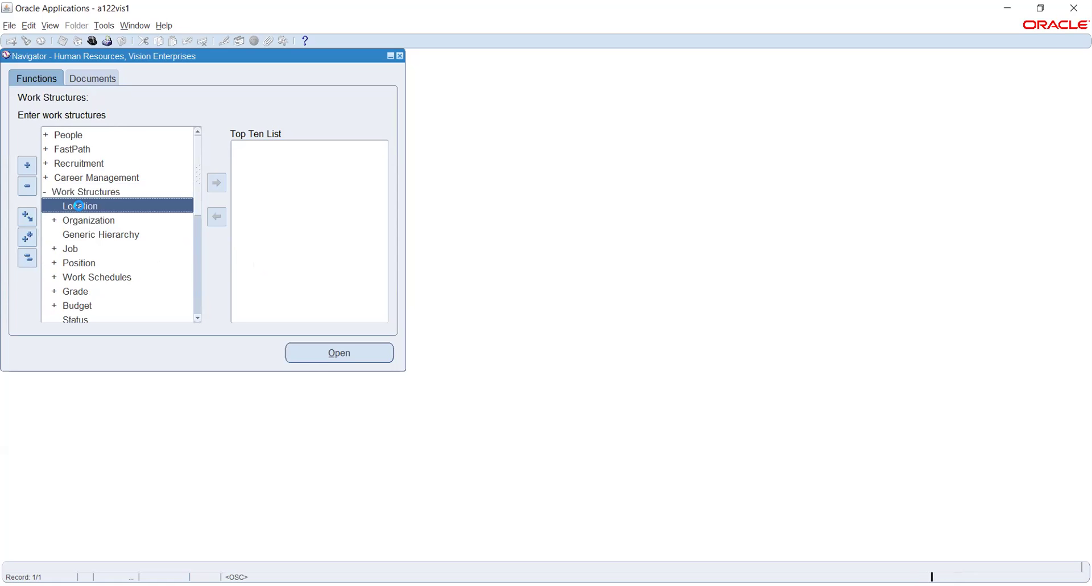
double_click(81, 210)
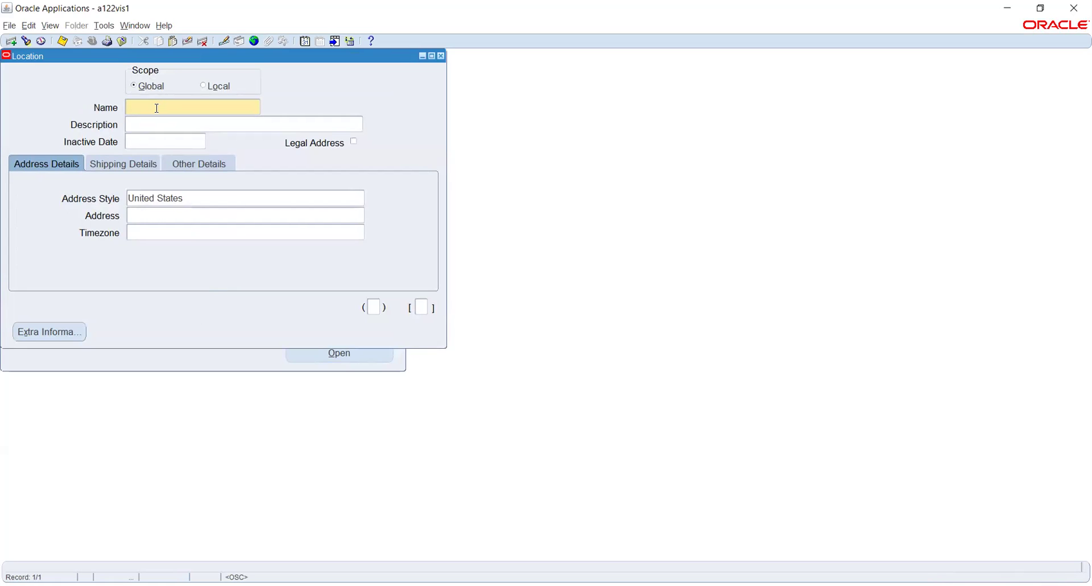
Name the location 'Rel_Business Group' and change its address style to India.
text(Rel_Business Group)
key(Tab)
click(206, 195)
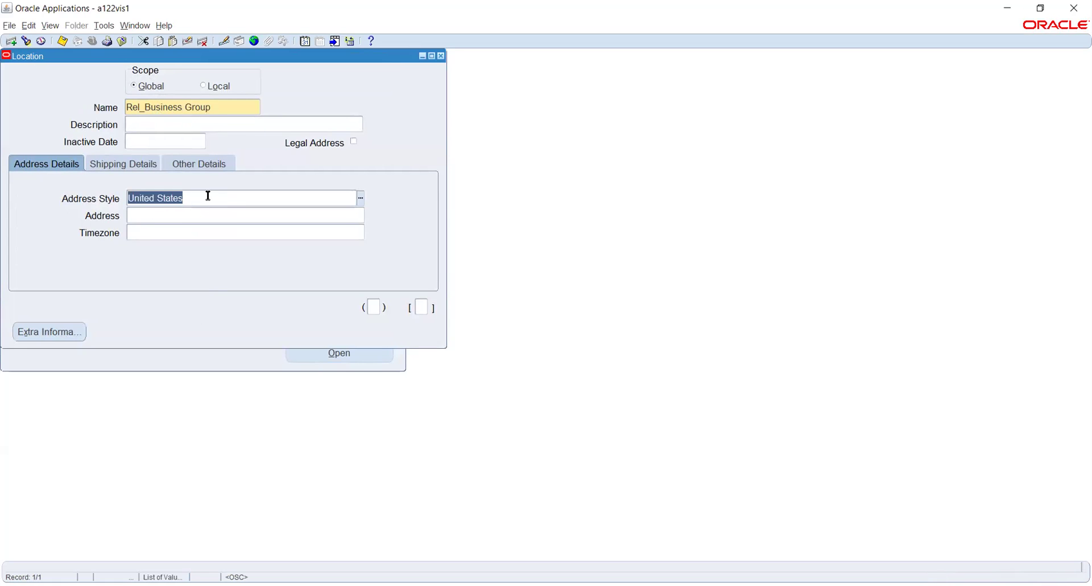
text(India)
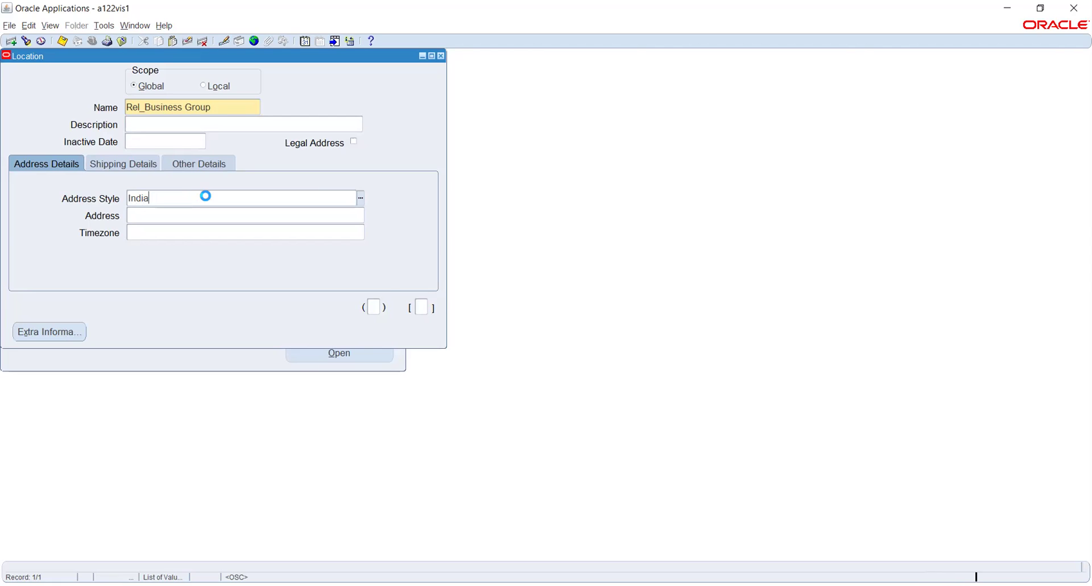
key(Tab)
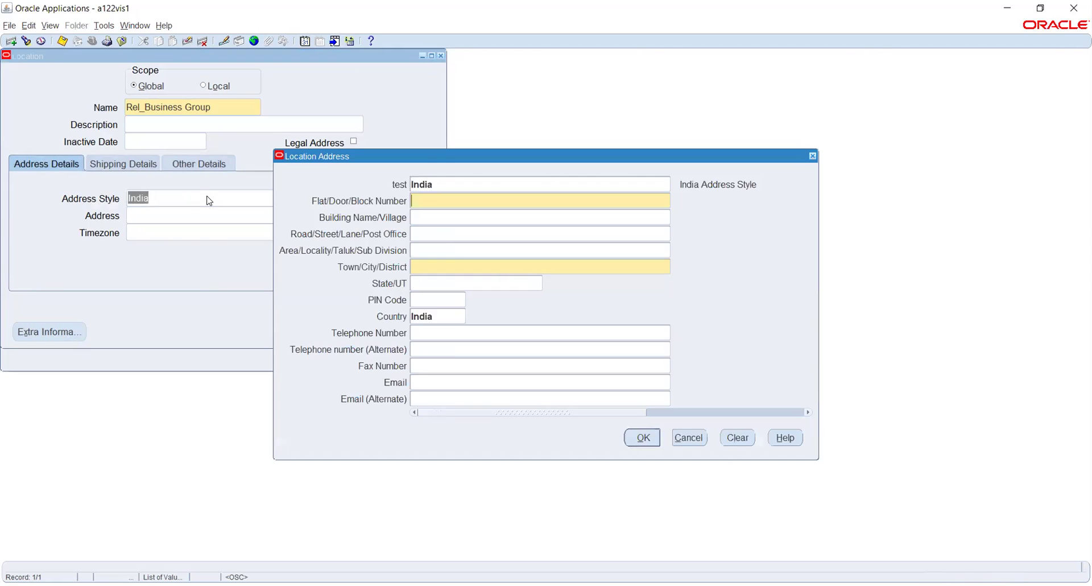
Fill in the street address, Chennai, Tamil Nadu and PIN code, then confirm the India address.
key(Tab)
click(470, 265)
text(Chennai)
key(Tab)
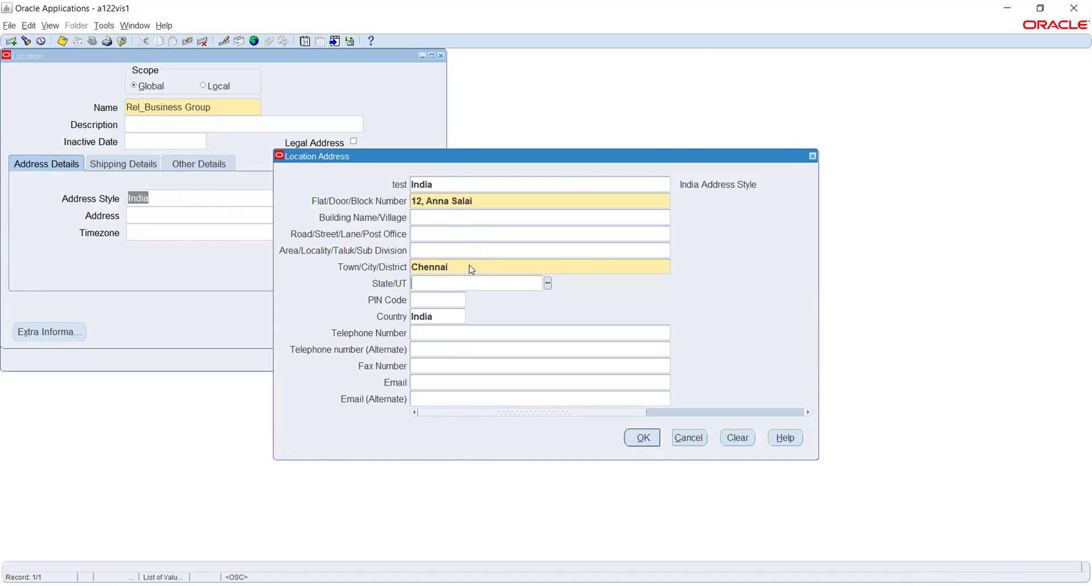
text(tamil)
key(Tab)
text(600040)
key(Tab)
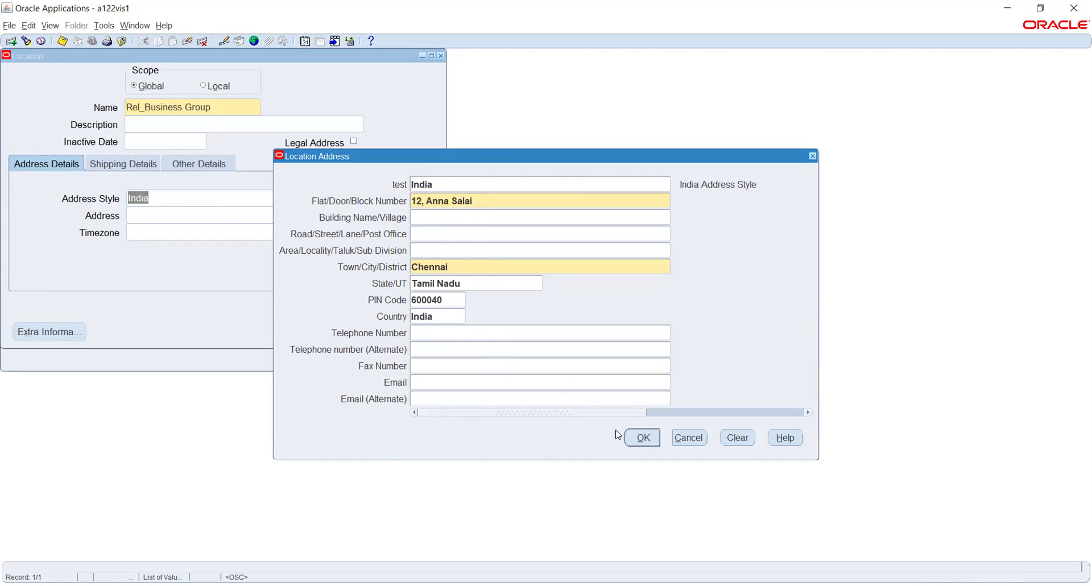
click(644, 439)
Look over the Shipping Details and Other Details tabs, then return to Address Details.
click(114, 164)
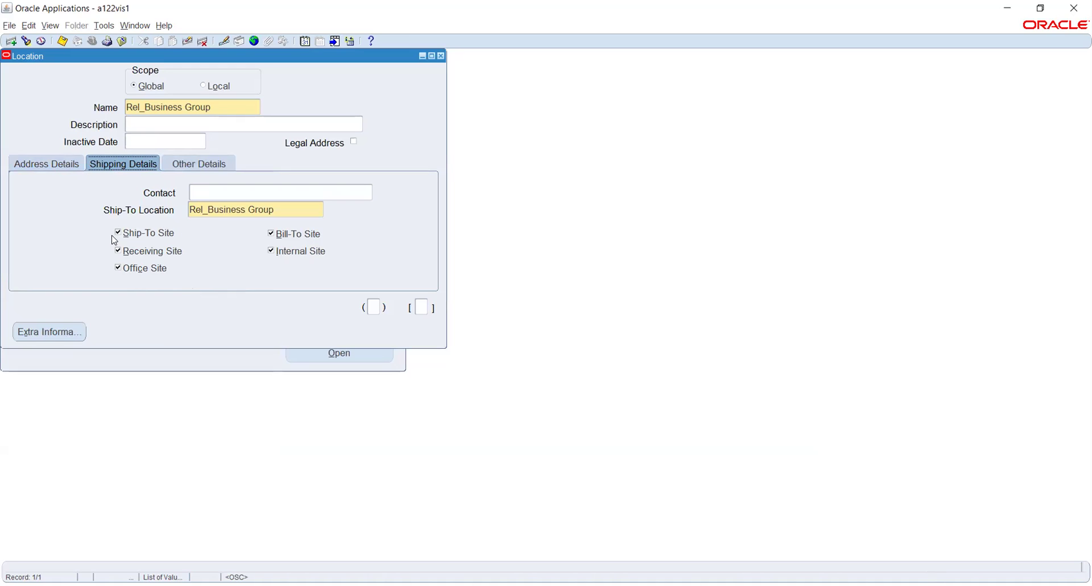
click(177, 164)
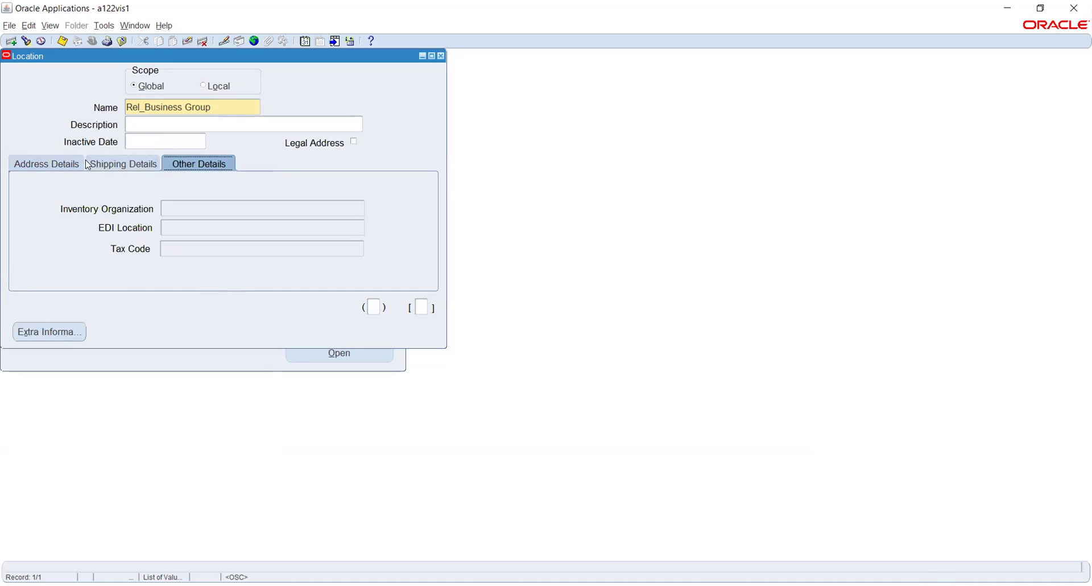
click(41, 163)
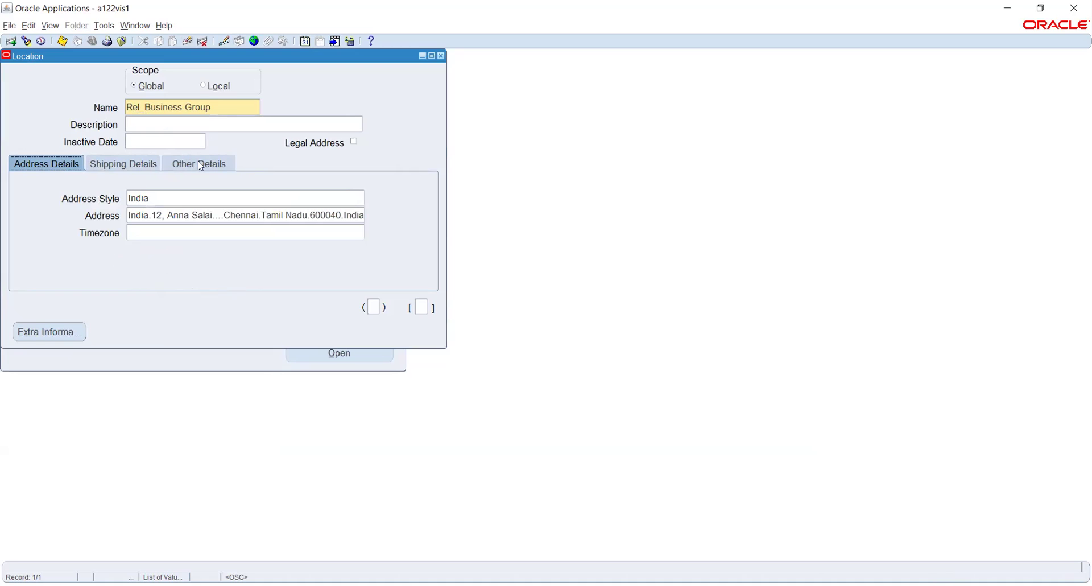
Save Rel_Business Group and begin a new blank location record.
key(ctrl+s)
click(220, 106)
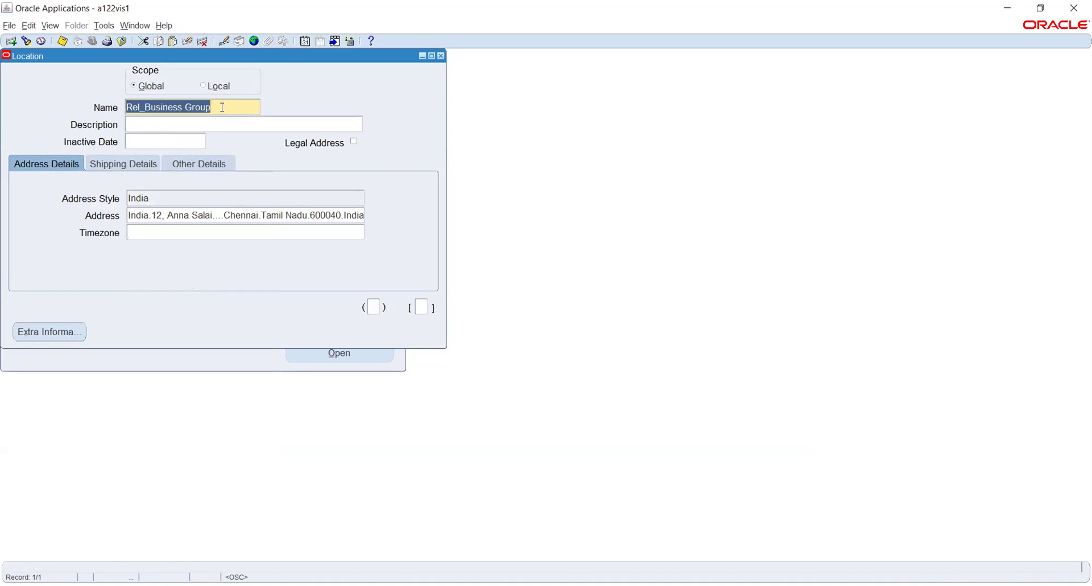
key(ctrl+Down)
Name the new location 'Rel_Payroll office' and set its address style to India.
click(223, 109)
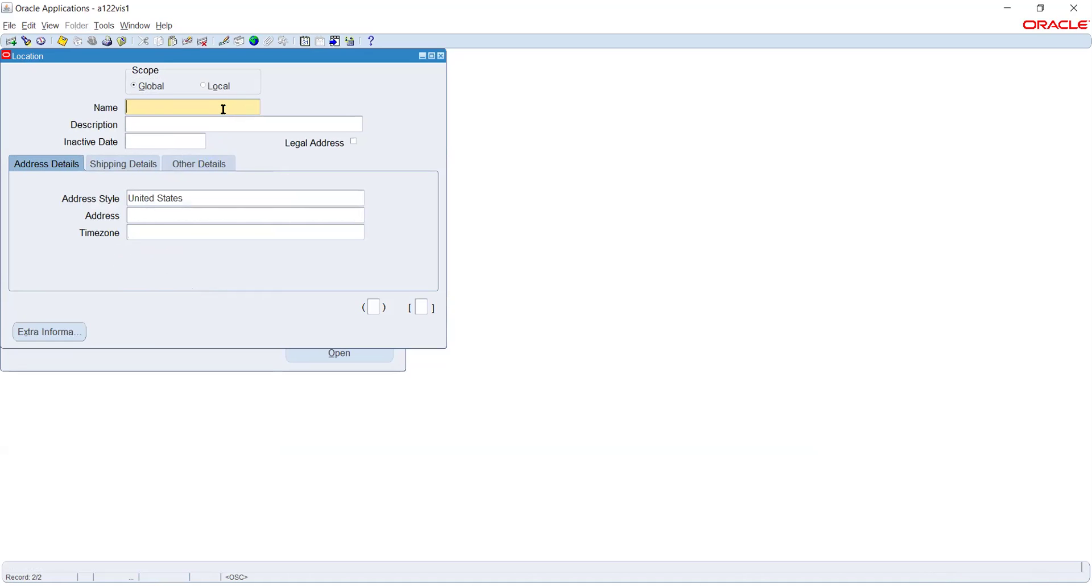
text(Rel_Payroll office)
click(201, 197)
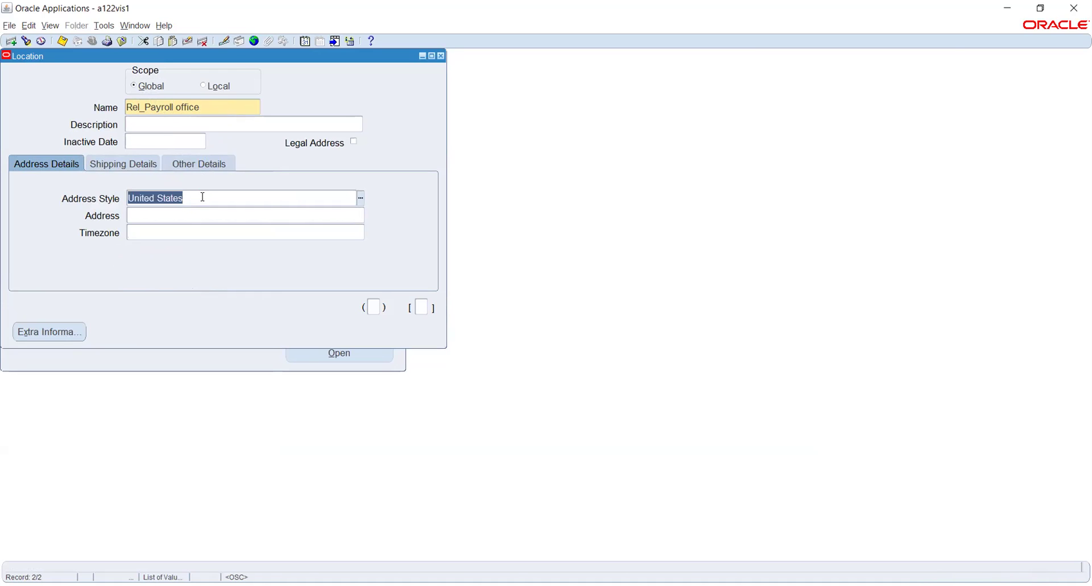
text(india)
key(Tab)
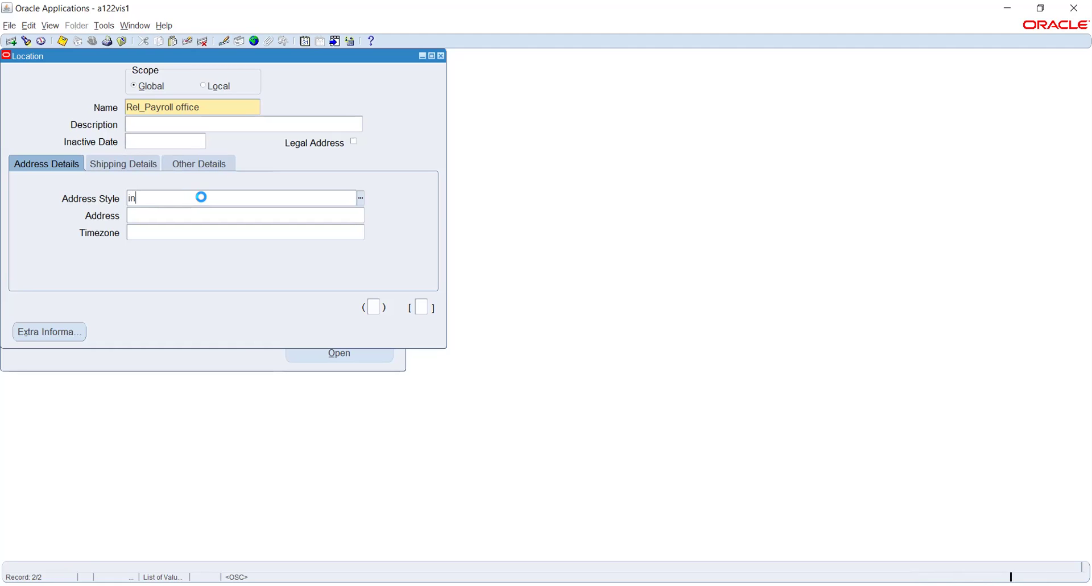
key(Return)
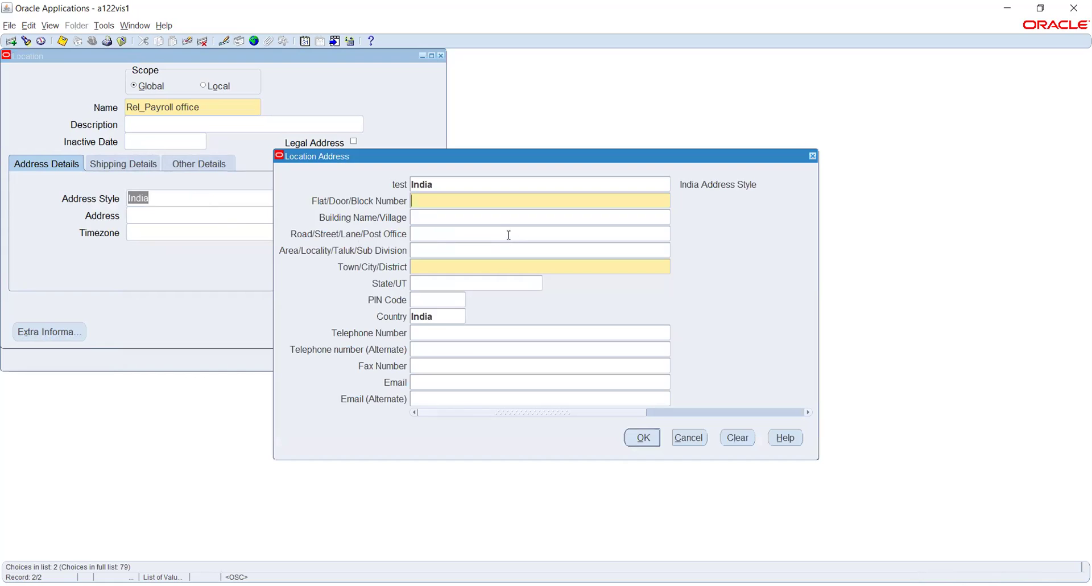
click(508, 234)
key(Tab)
text(Chennai)
key(Tab)
text(Tami)
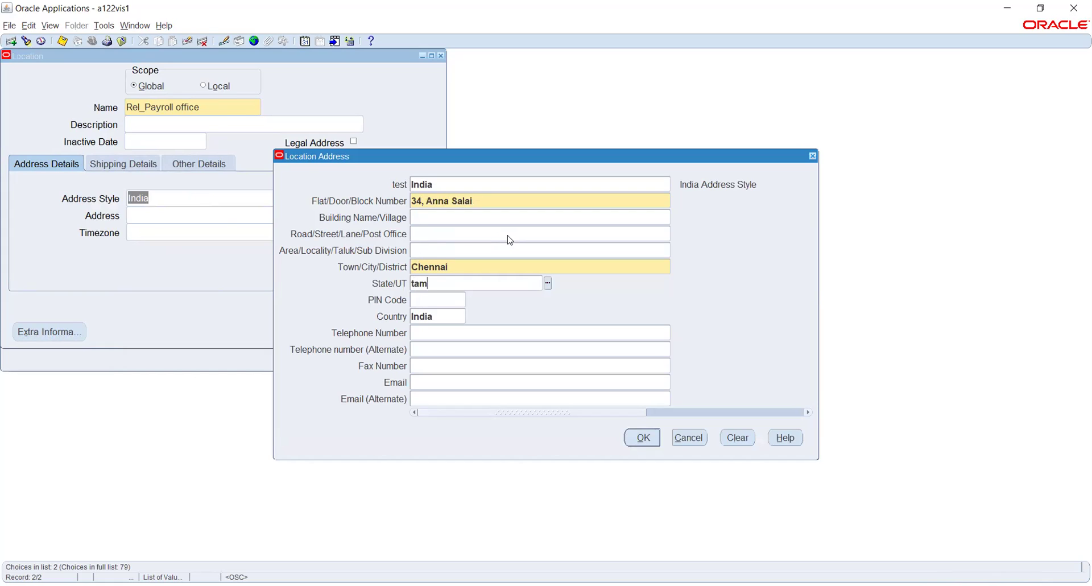
key(Tab)
text(600040)
key(Tab)
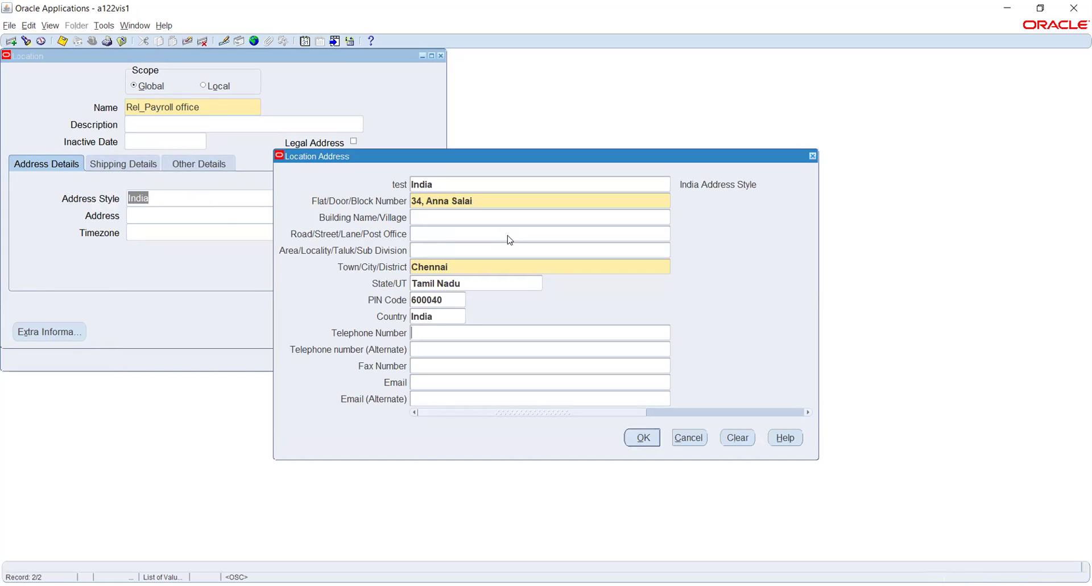
click(641, 438)
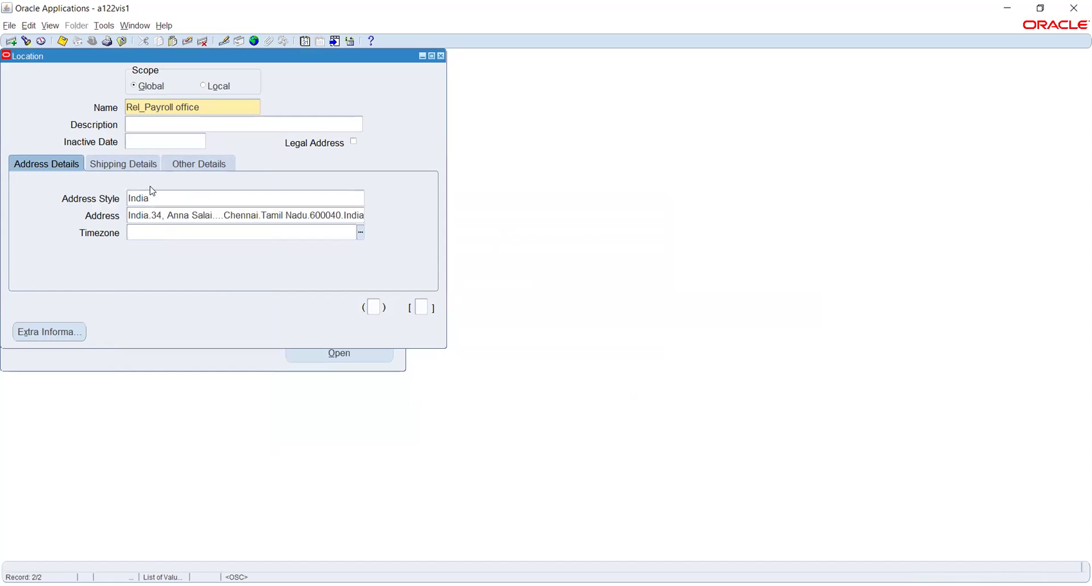
key(ctrl+s)
click(227, 107)
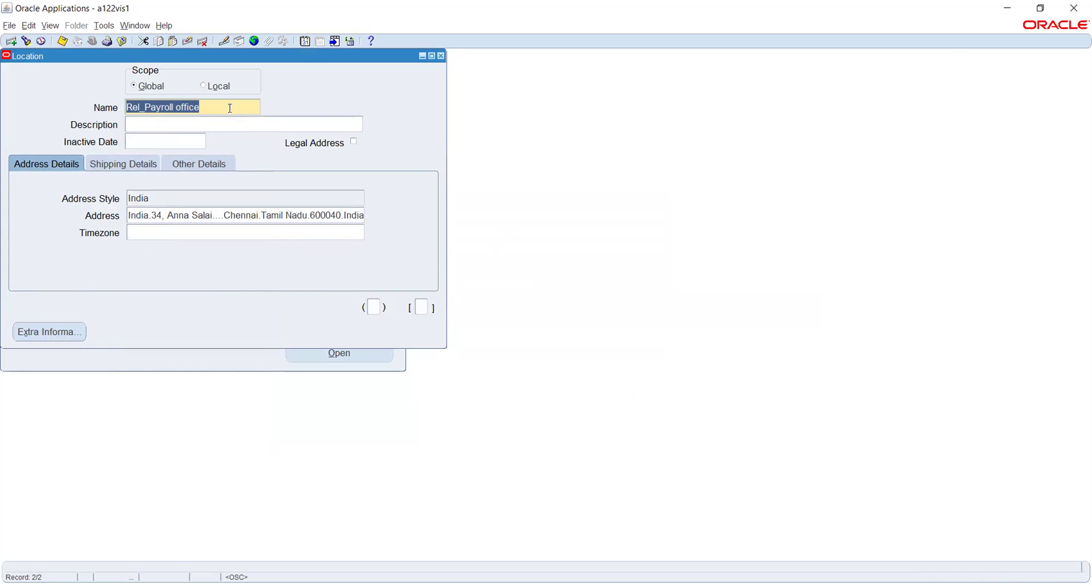
Start a new location record named 'Rel_Operating office' with India address style.
key(ctrl+Down)
click(231, 108)
text(R)
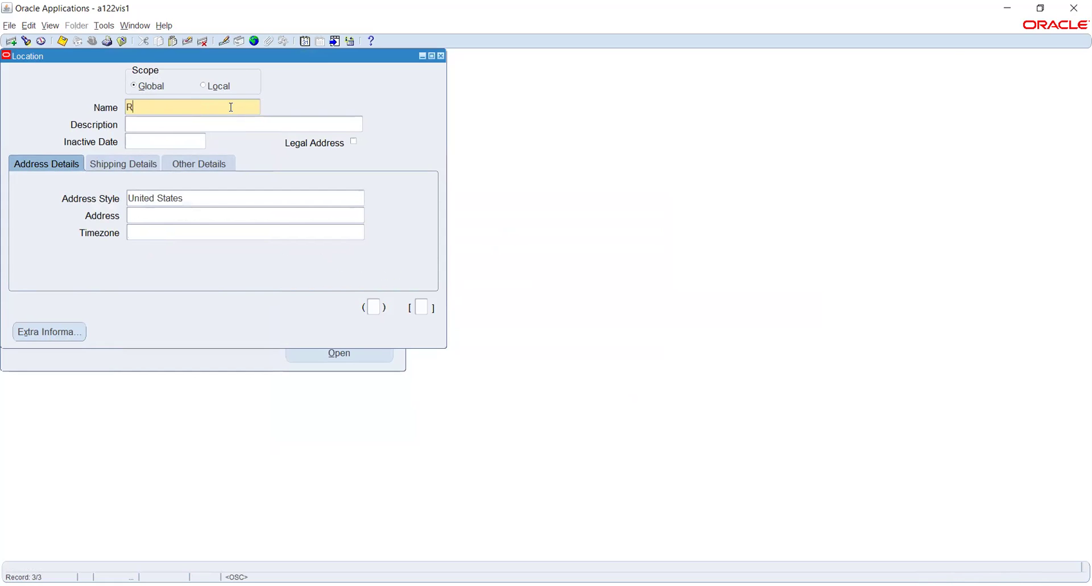
text(el_Operating office)
key(Tab)
click(203, 199)
text(in)
key(Tab)
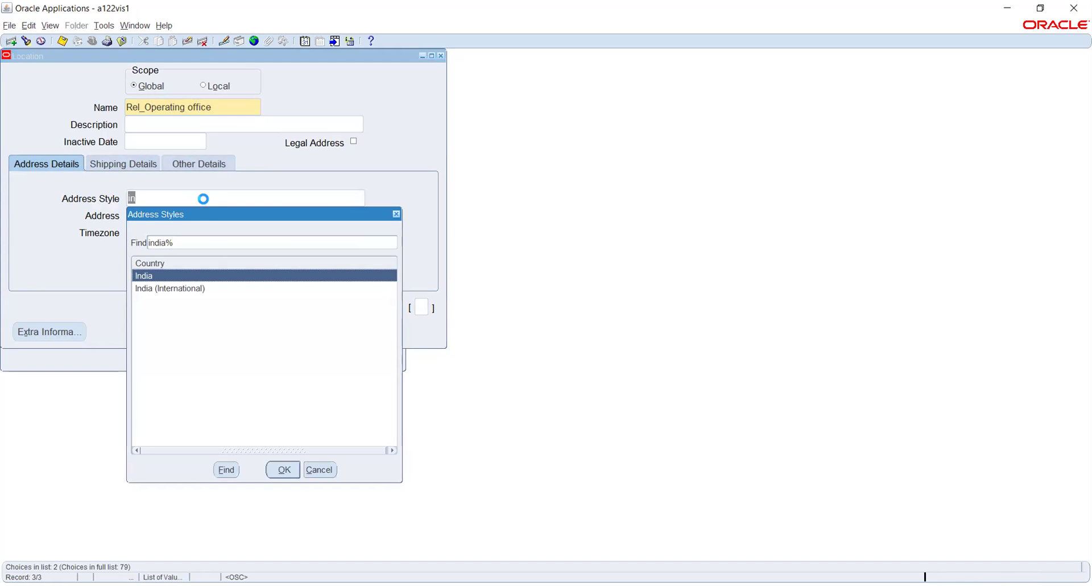
click(285, 470)
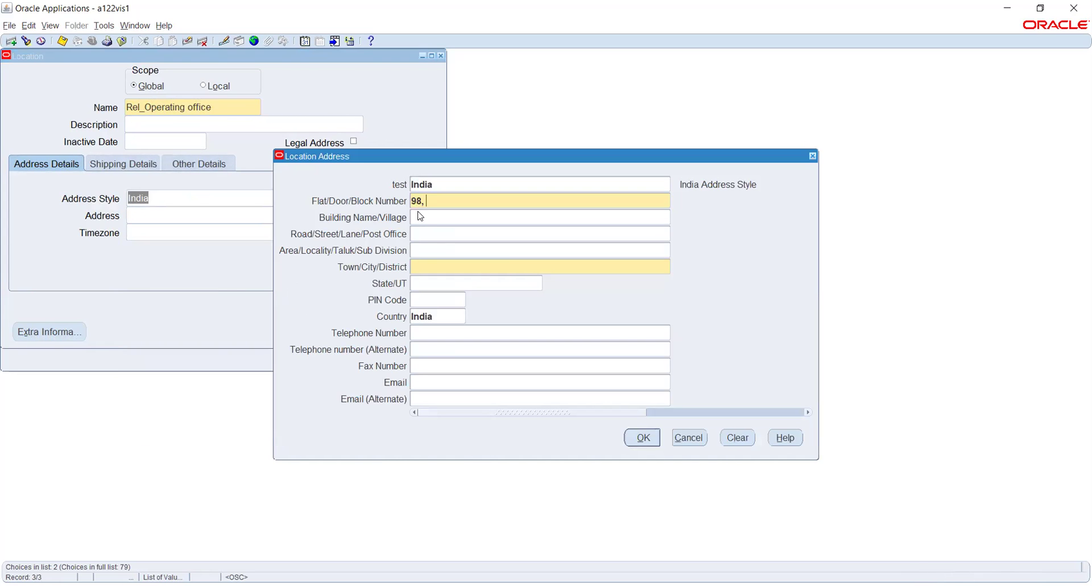
click(442, 266)
text(Chennai)
key(Tab)
text(Tam)
key(Tab)
text(6)
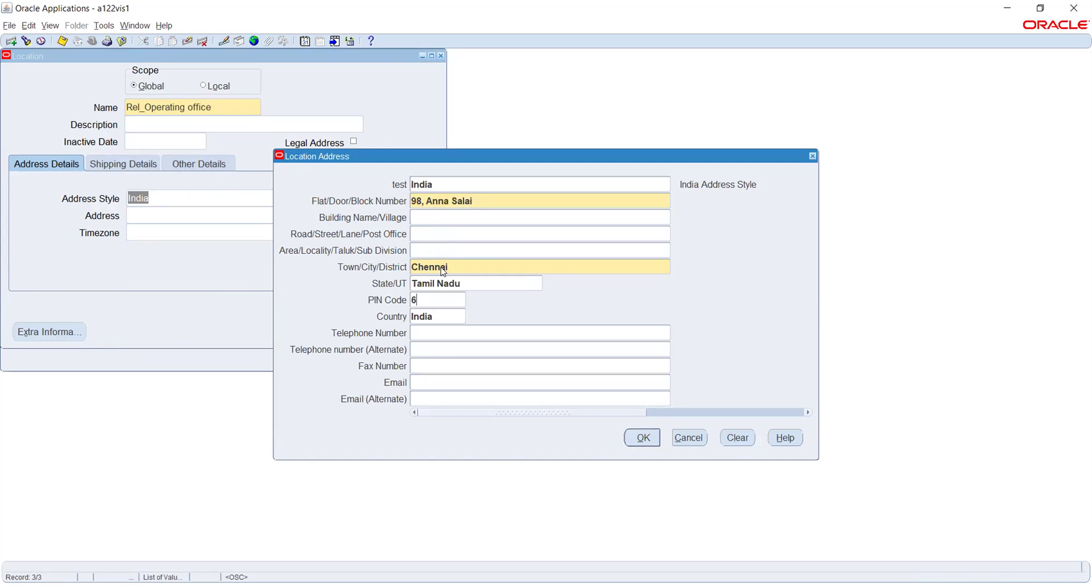
text(00040)
key(Tab)
key(Tab)
click(642, 438)
key(ctrl+s)
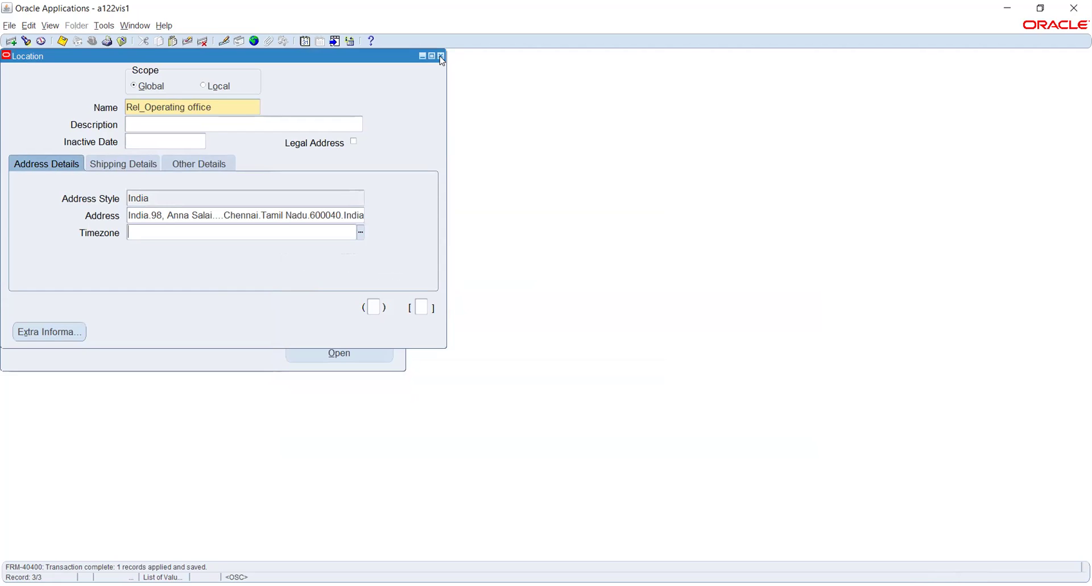
click(442, 58)
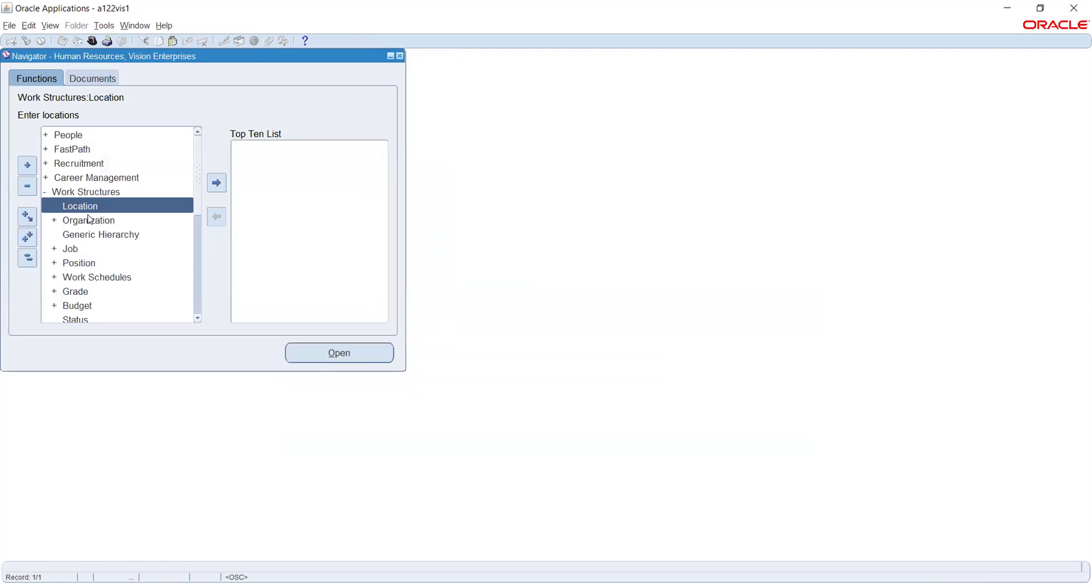
Expand the Organization functions under Work Structures and open Location again.
double_click(171, 220)
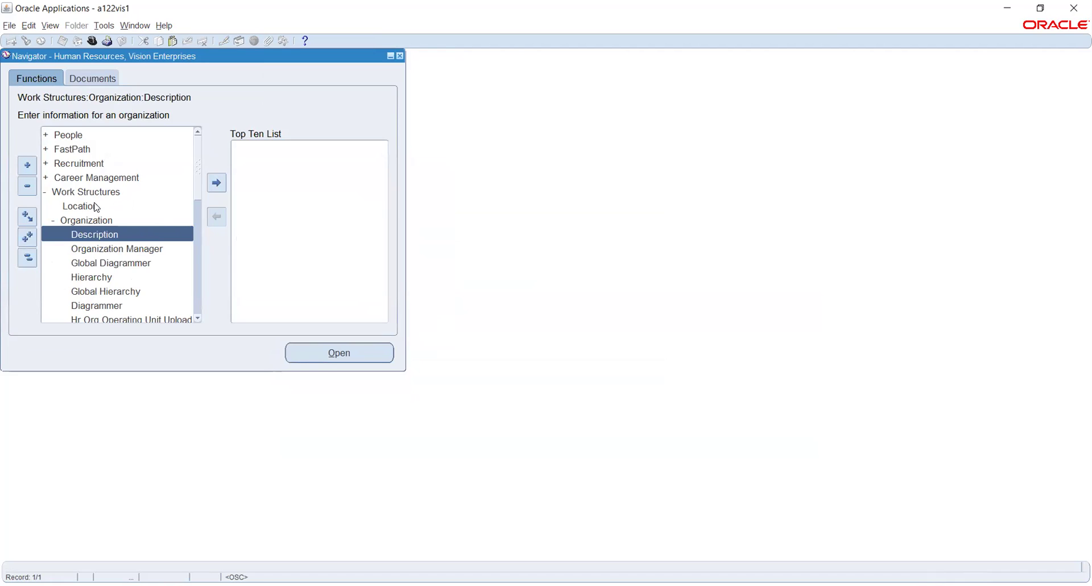
double_click(96, 205)
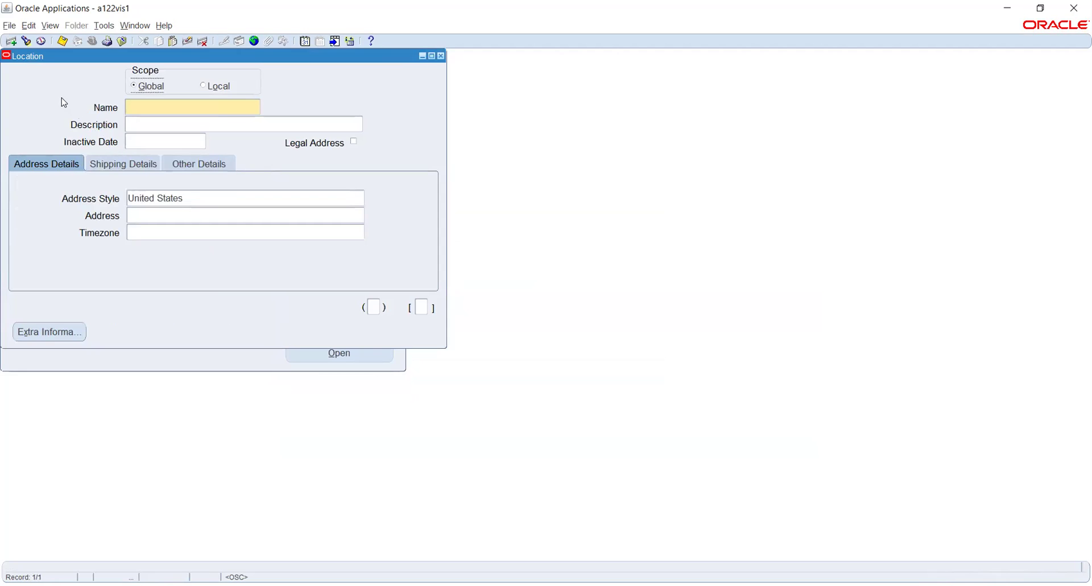
Attempt a Find on existing locations and dismiss the resulting error messages twice.
click(27, 44)
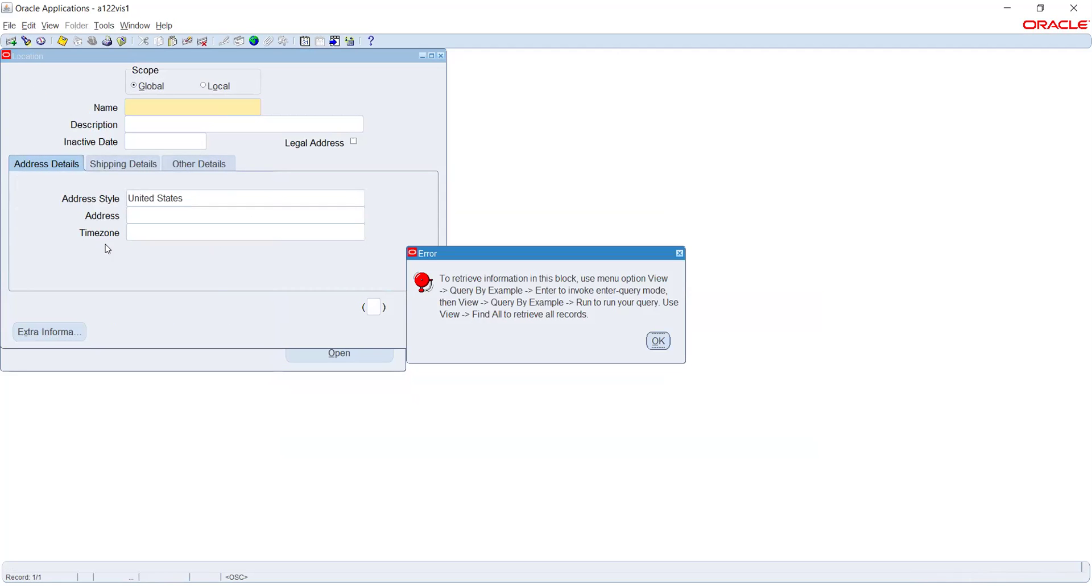
key(Return)
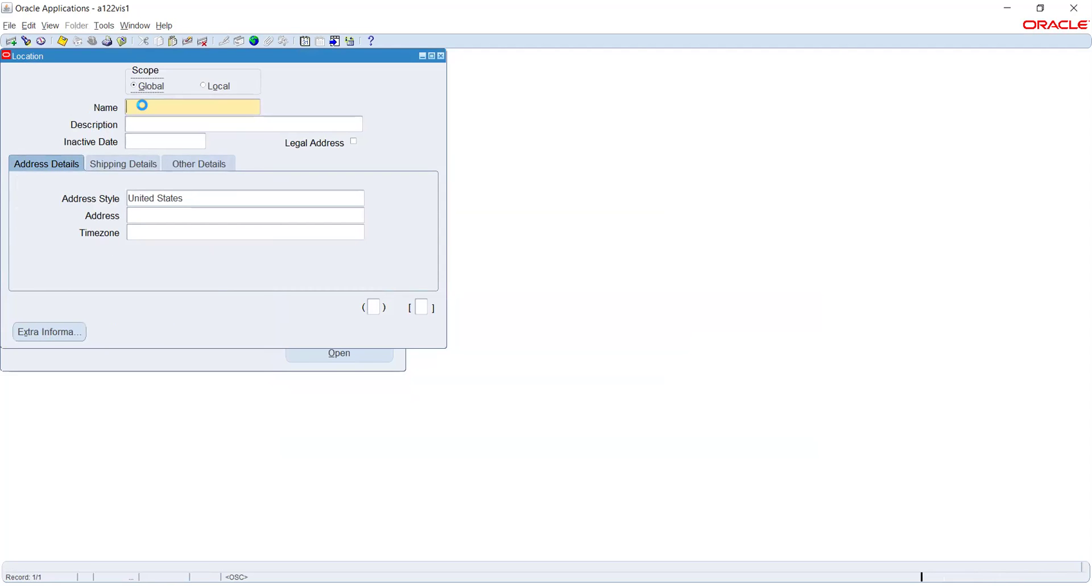
click(26, 41)
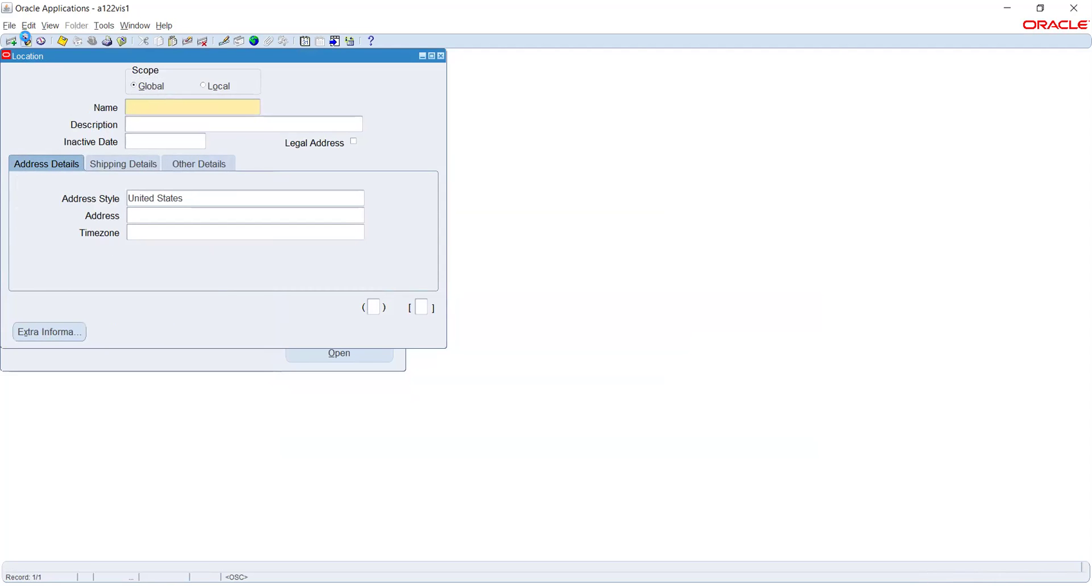
click(658, 340)
Query locations matching 'Rel%' and view Rel_Business Group's India address without changes.
key(F11)
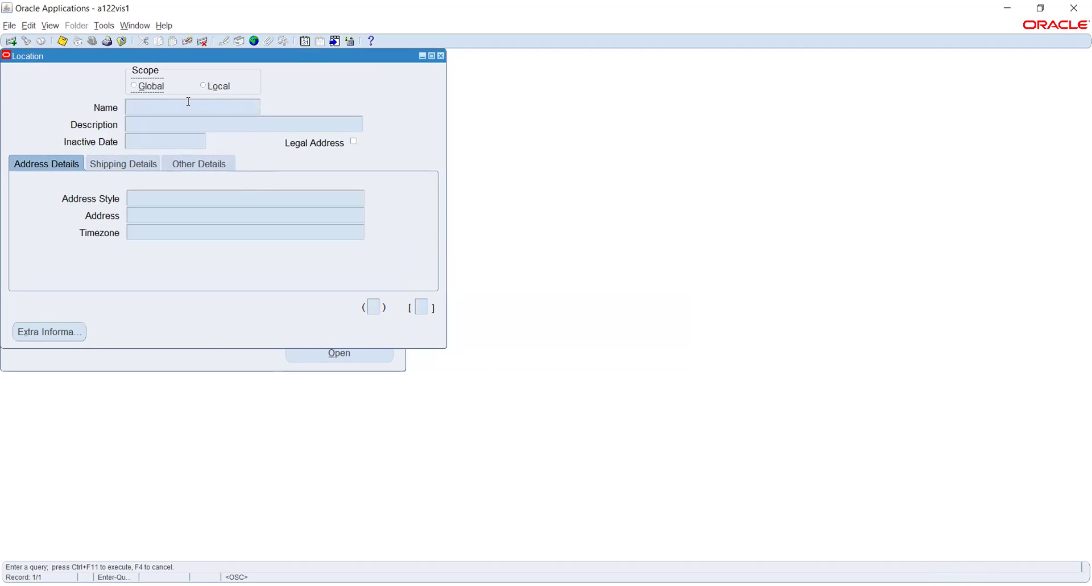
text(Rel%)
key(ctrl+F11)
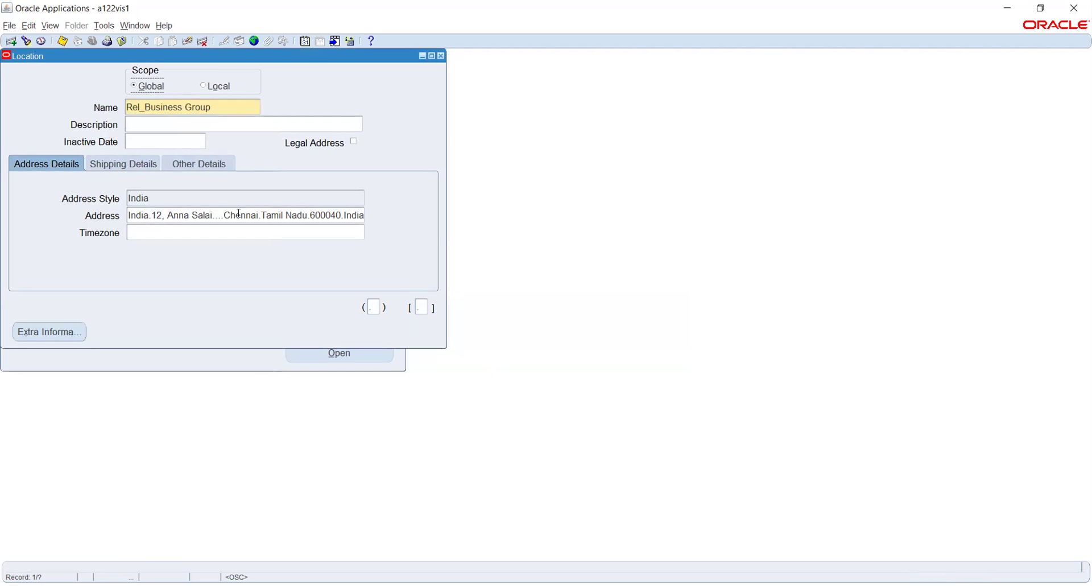
click(239, 213)
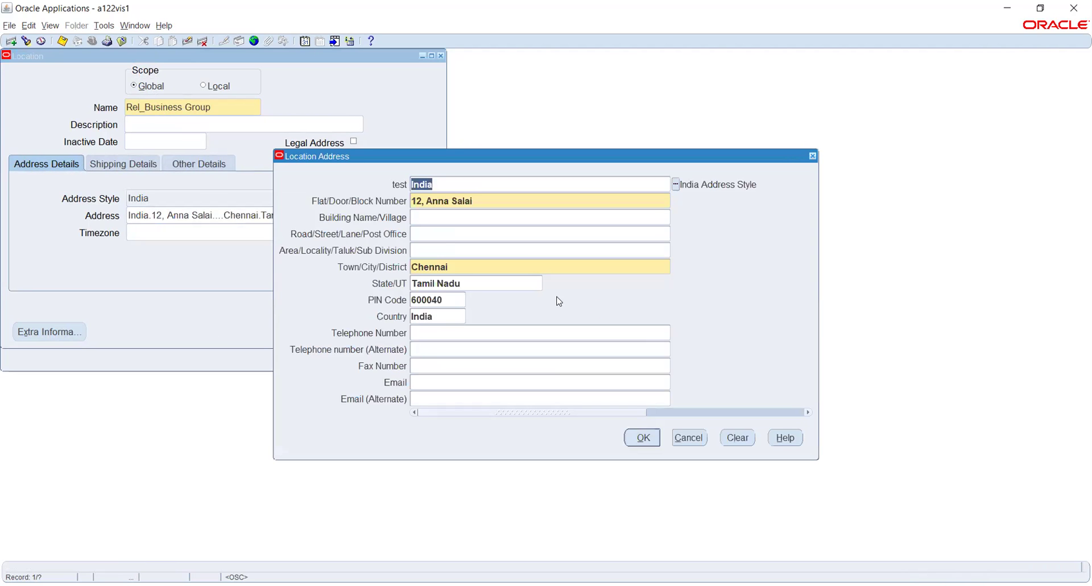
click(693, 443)
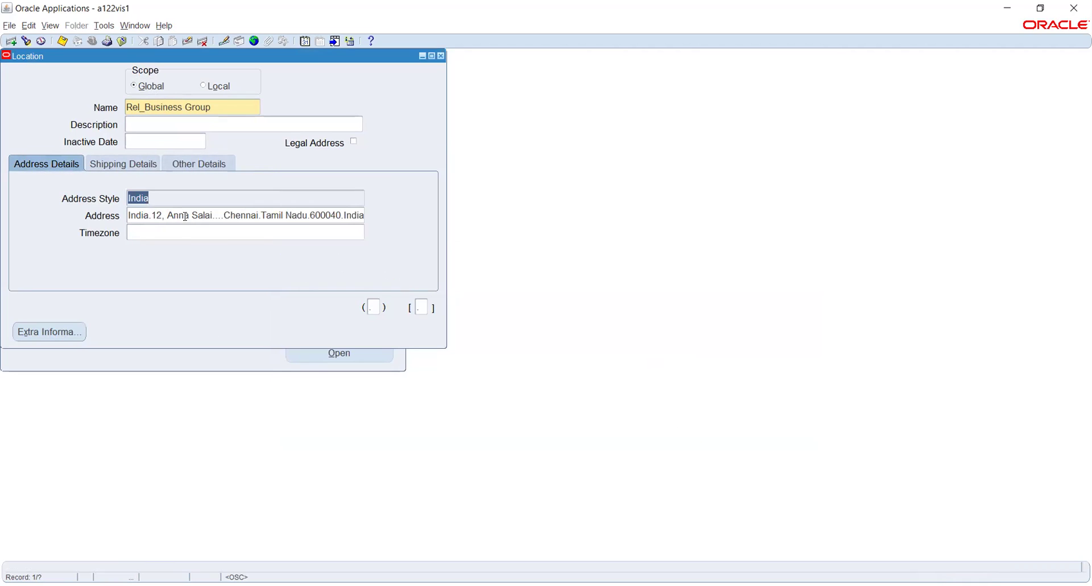
click(161, 195)
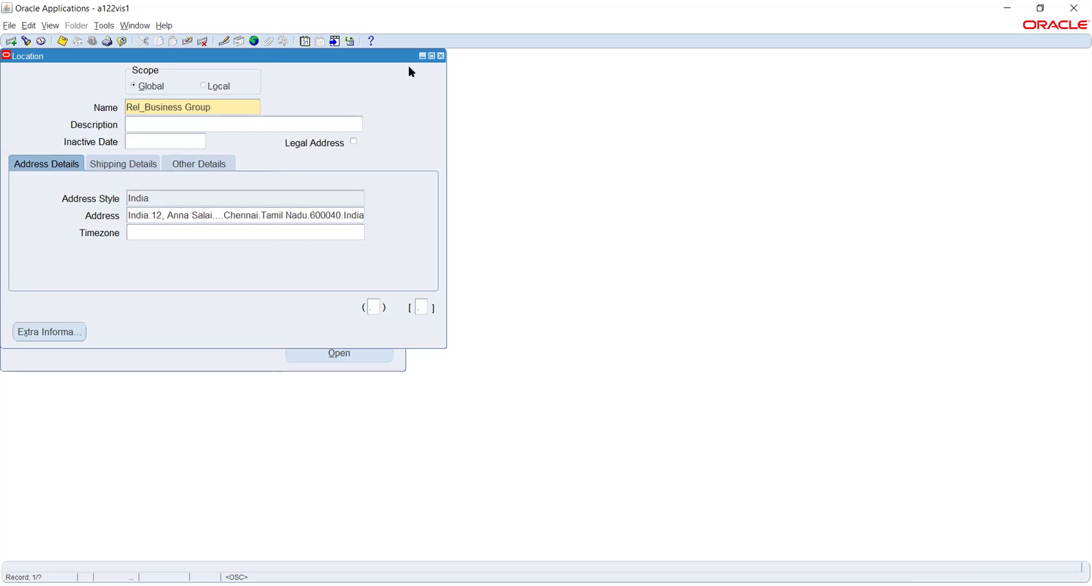
Close the Location form and start a blank record in the Organization Description form.
click(442, 57)
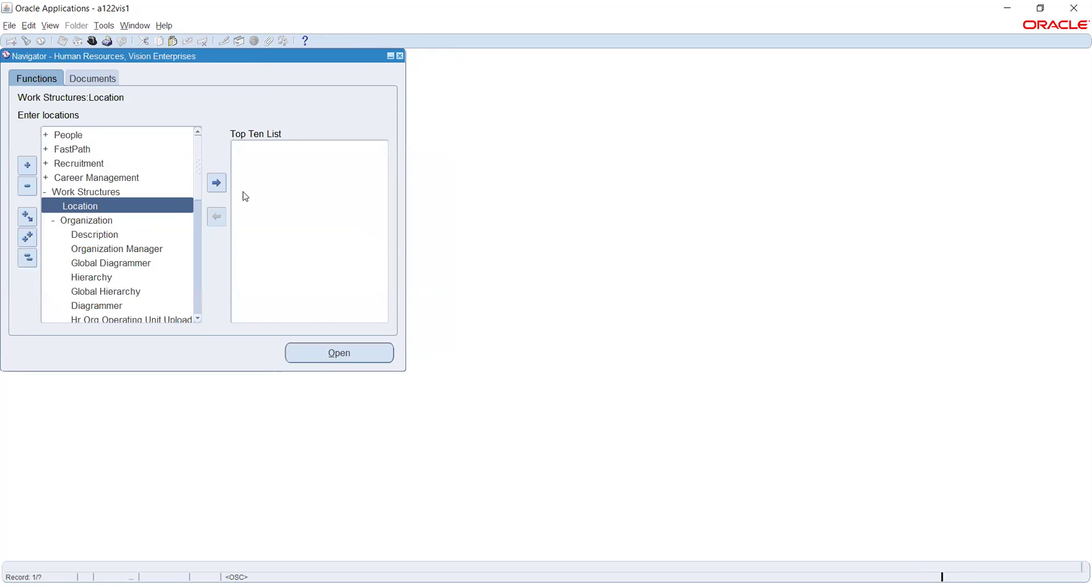
double_click(109, 235)
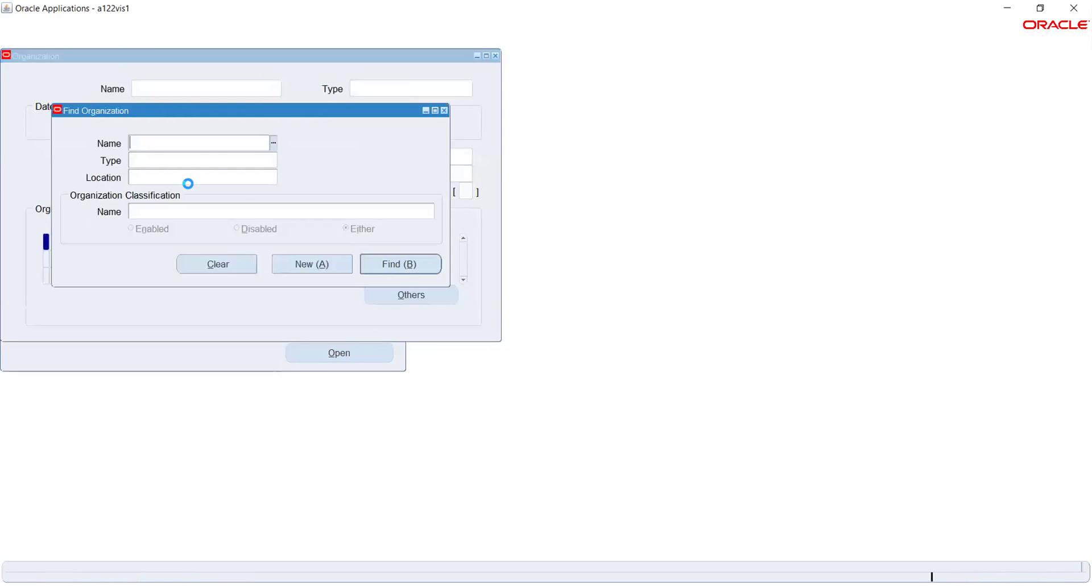
click(311, 265)
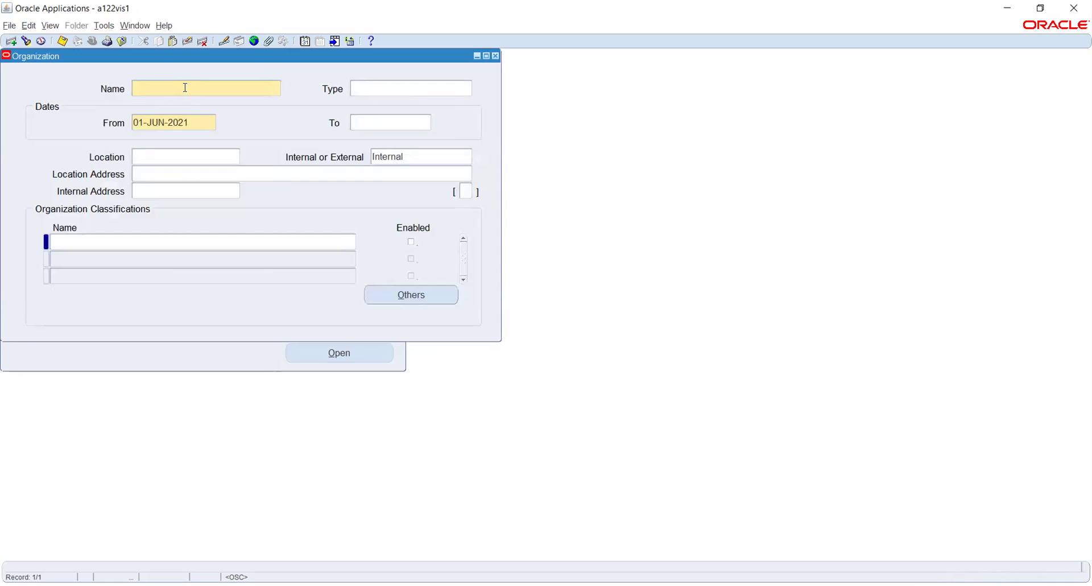
Create organization Rel_Business Group from 01-JAN-2021 at location Rel_Business Group and save it.
text(Rel_Business Group)
key(Tab)
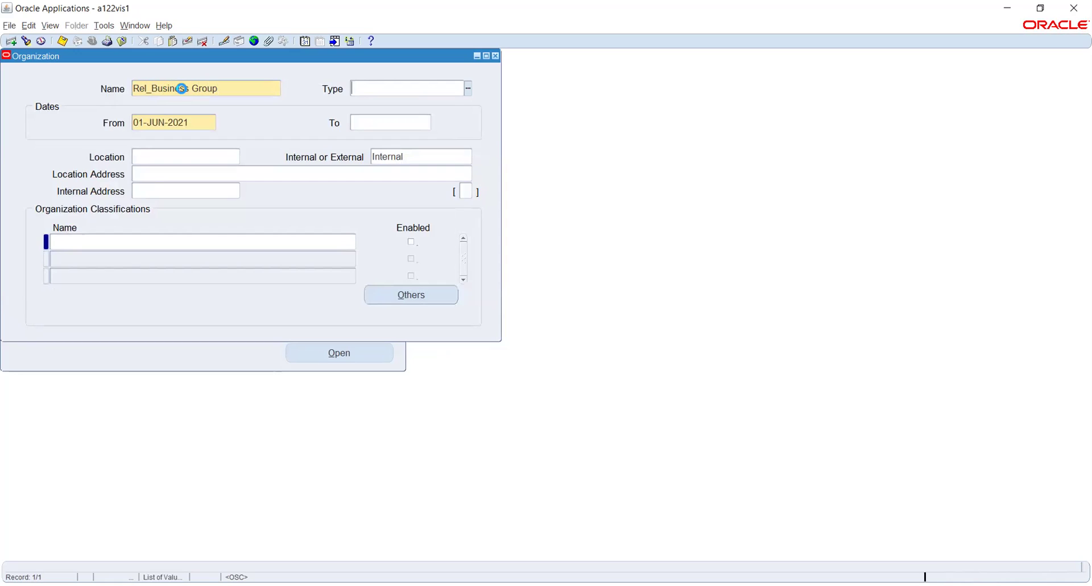
key(Tab)
text(1-JAN-202)
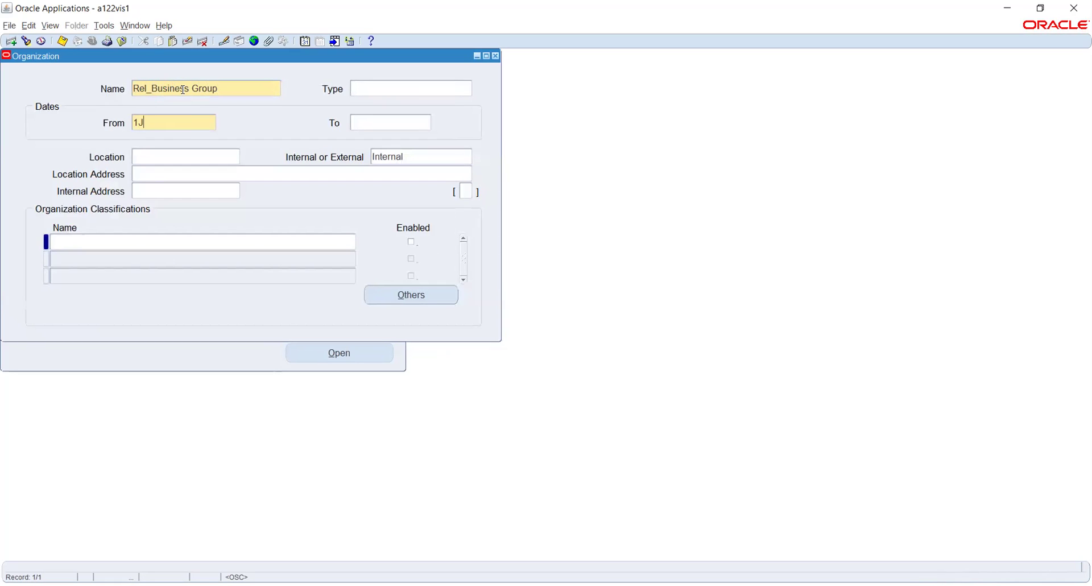
text(1)
key(Tab)
click(156, 155)
text(Rel_)
key(Tab)
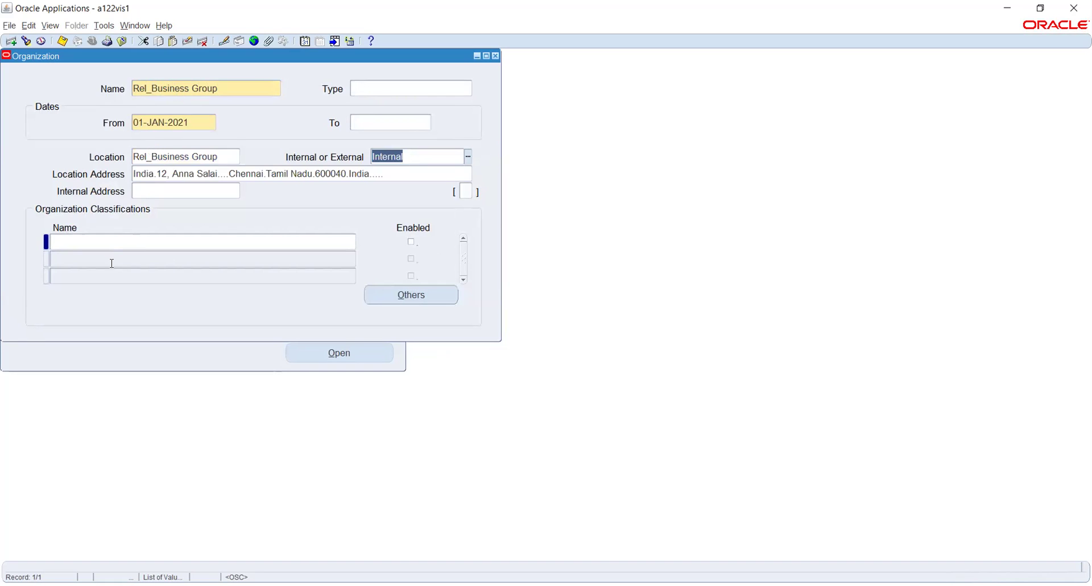
key(ctrl+s)
Add an enabled Business Group classification to the organization and save.
click(145, 241)
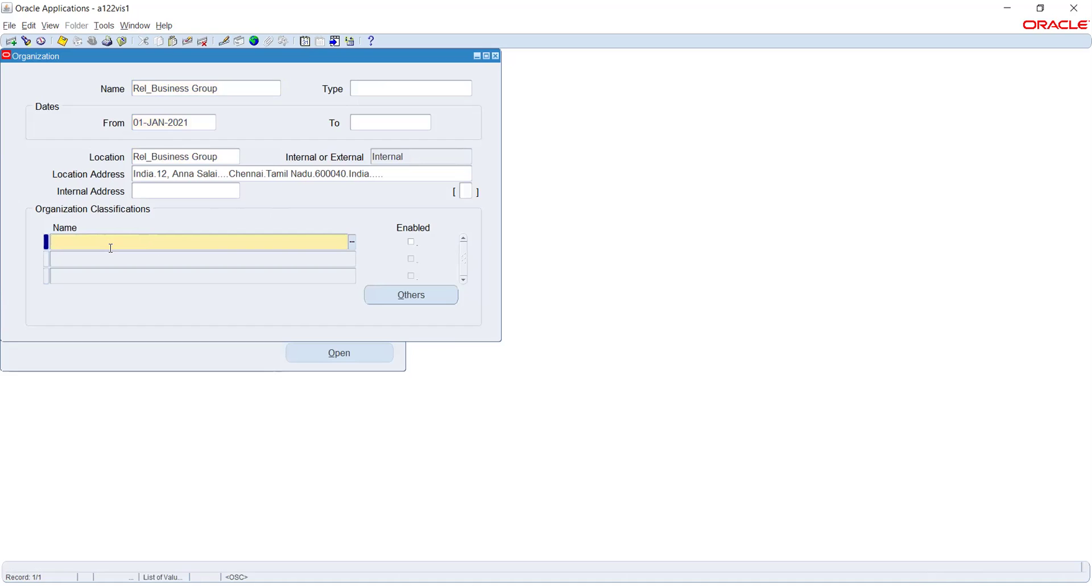
text(Bus)
key(Tab)
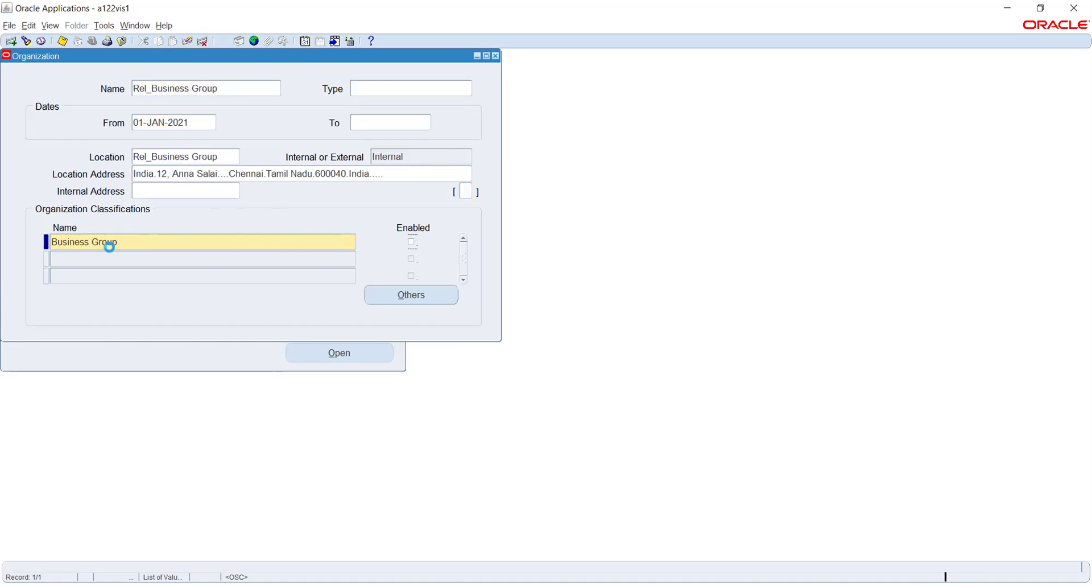
key(space)
key(ctrl+s)
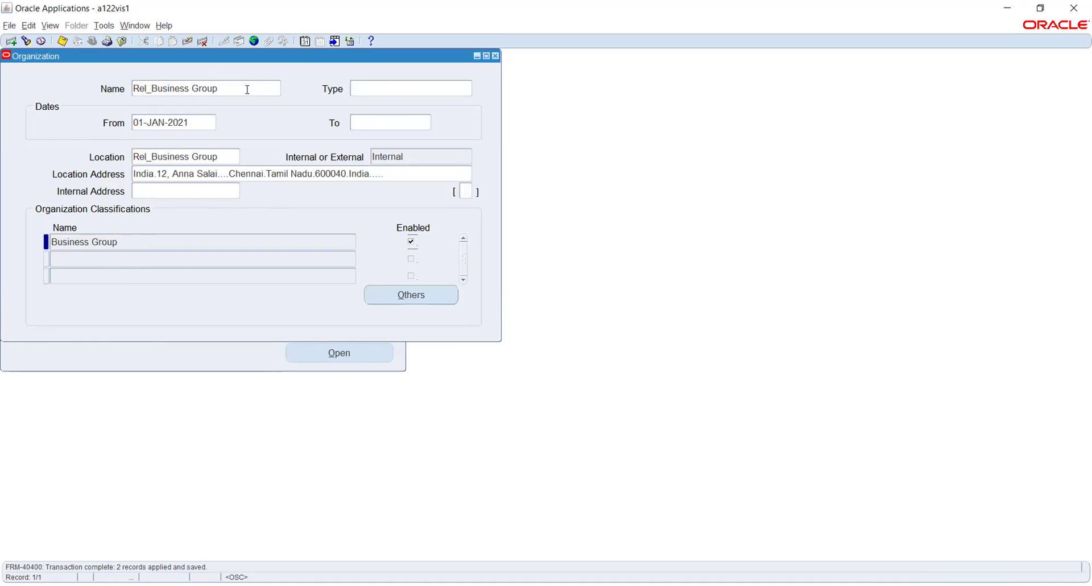
click(164, 255)
click(348, 258)
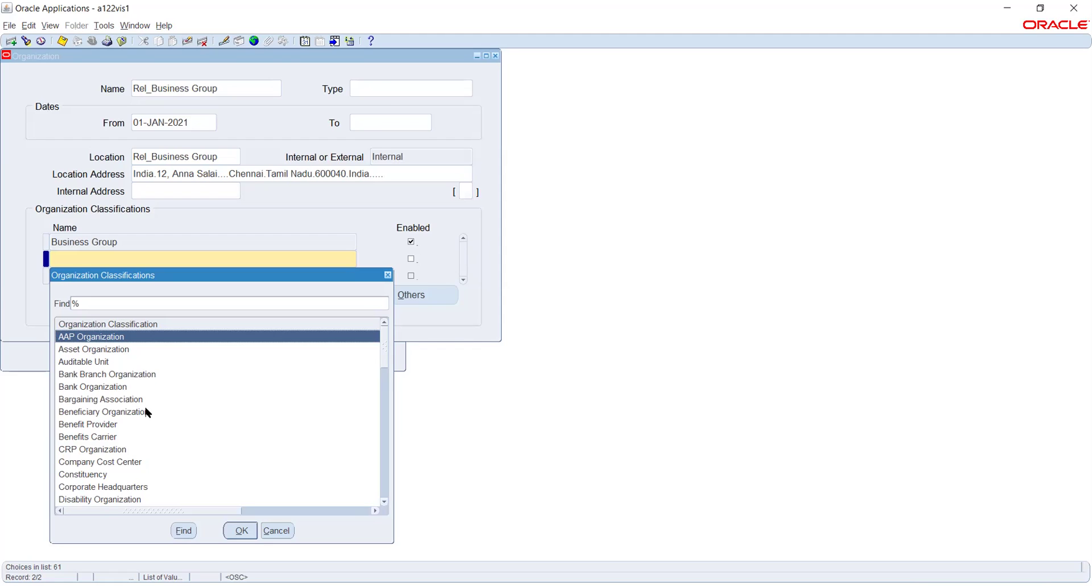
scroll(239, 401, down, 5)
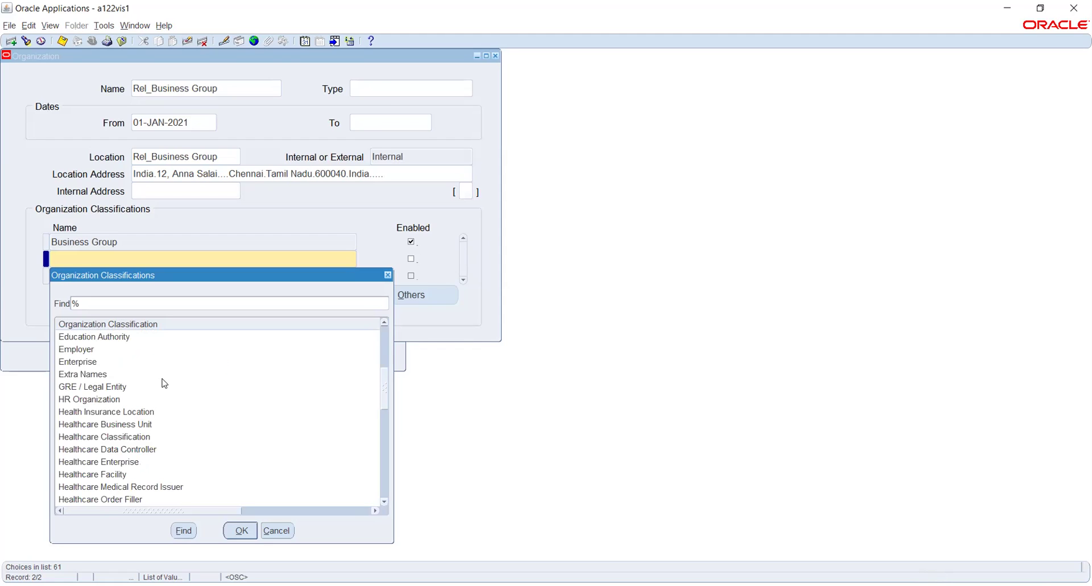
click(164, 385)
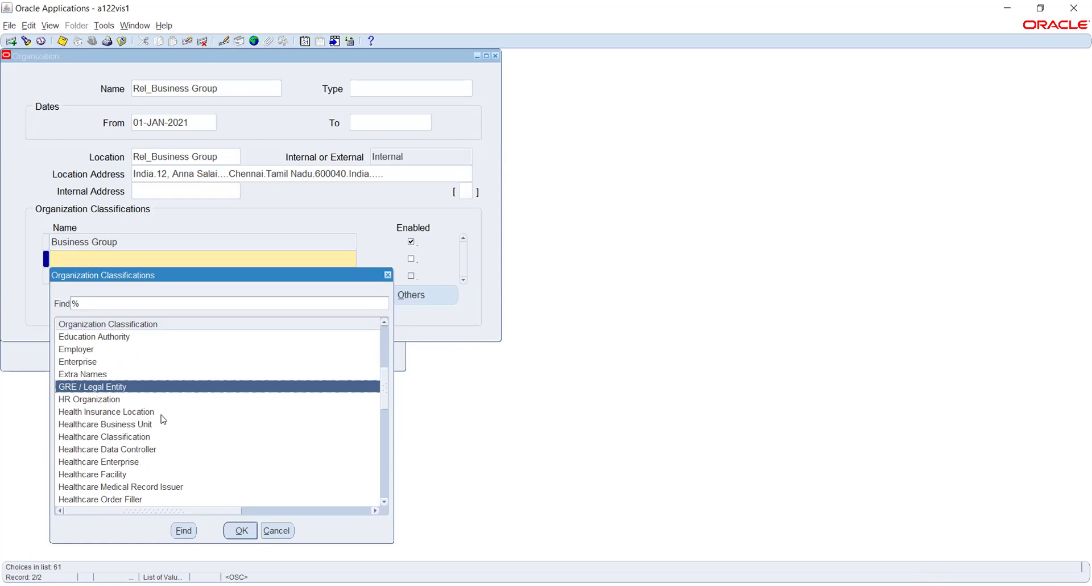
scroll(163, 418, down, 4)
scroll(164, 414, down, 5)
scroll(165, 416, up, 15)
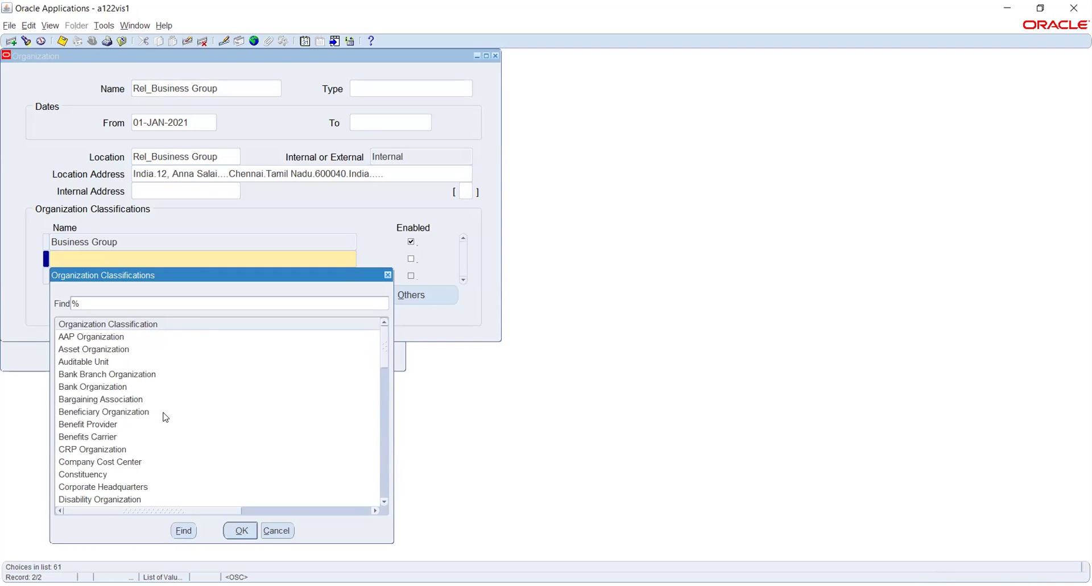
click(277, 532)
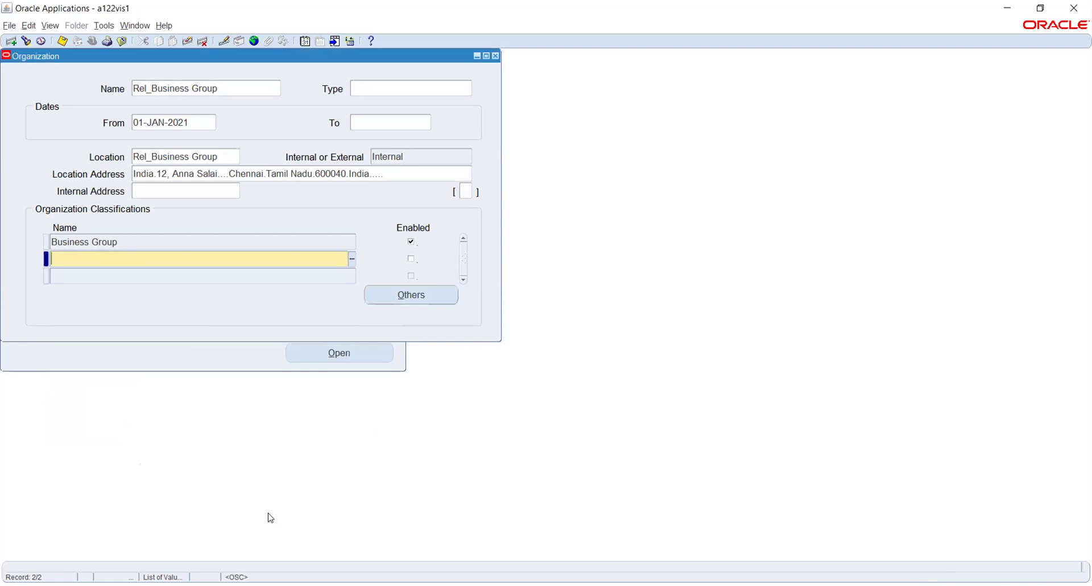
click(225, 242)
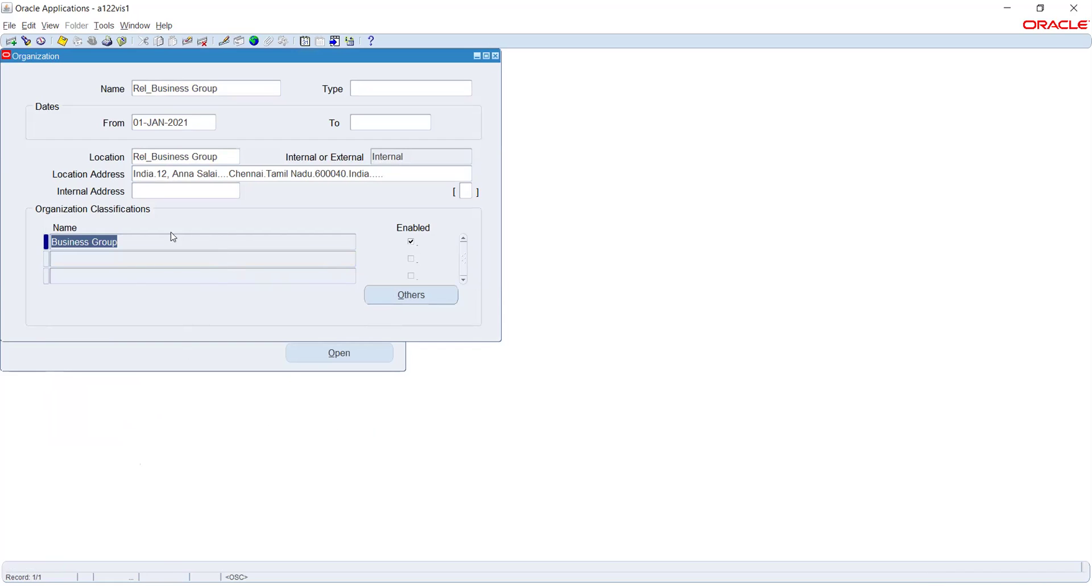
Pick Business Group Info. from the organization's additional information list.
click(406, 294)
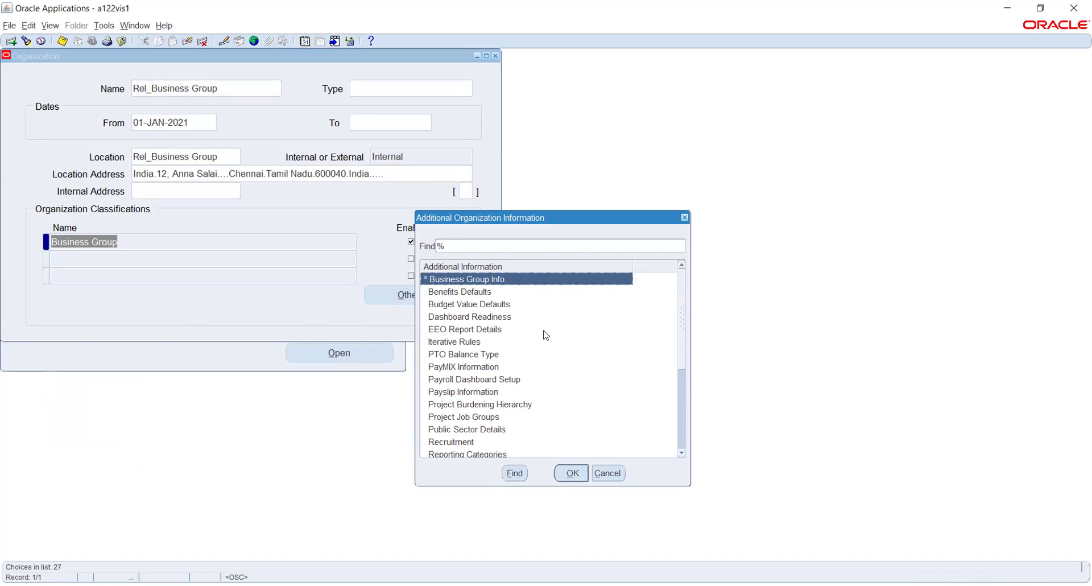
scroll(546, 332, down, 1)
scroll(543, 329, down, 3)
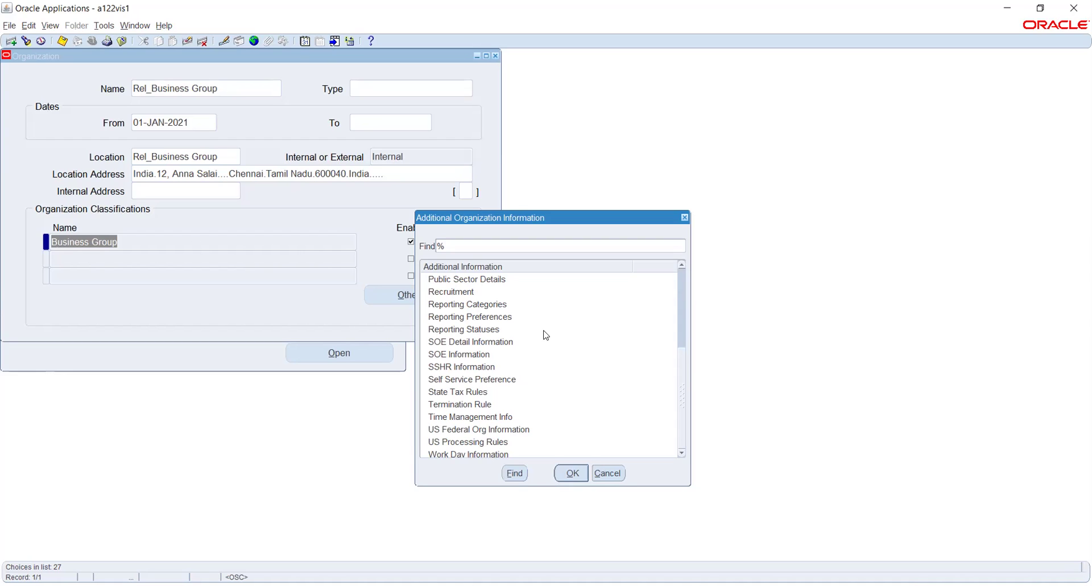
scroll(546, 336, up, 4)
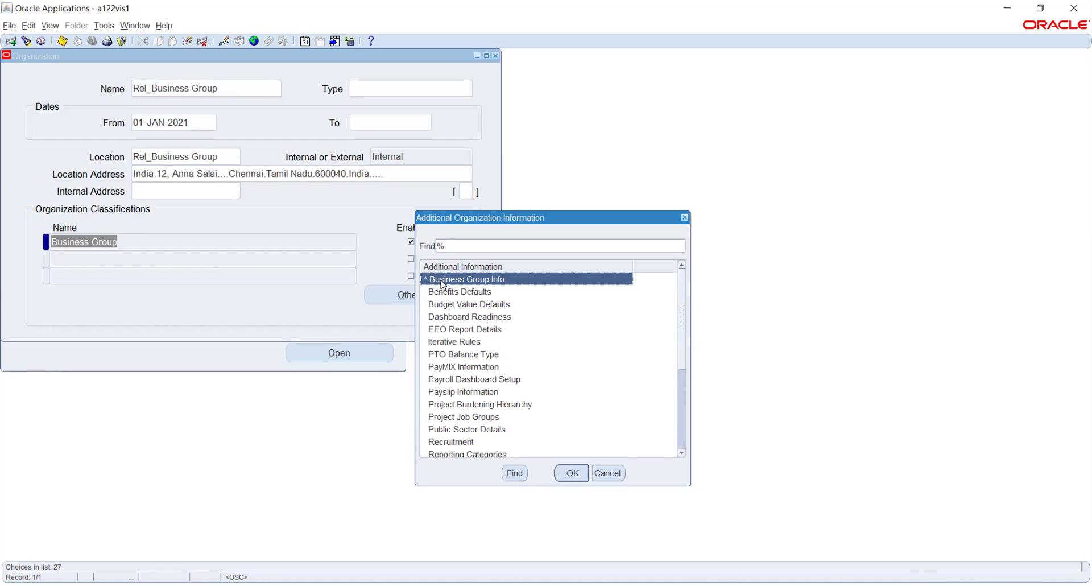
click(570, 474)
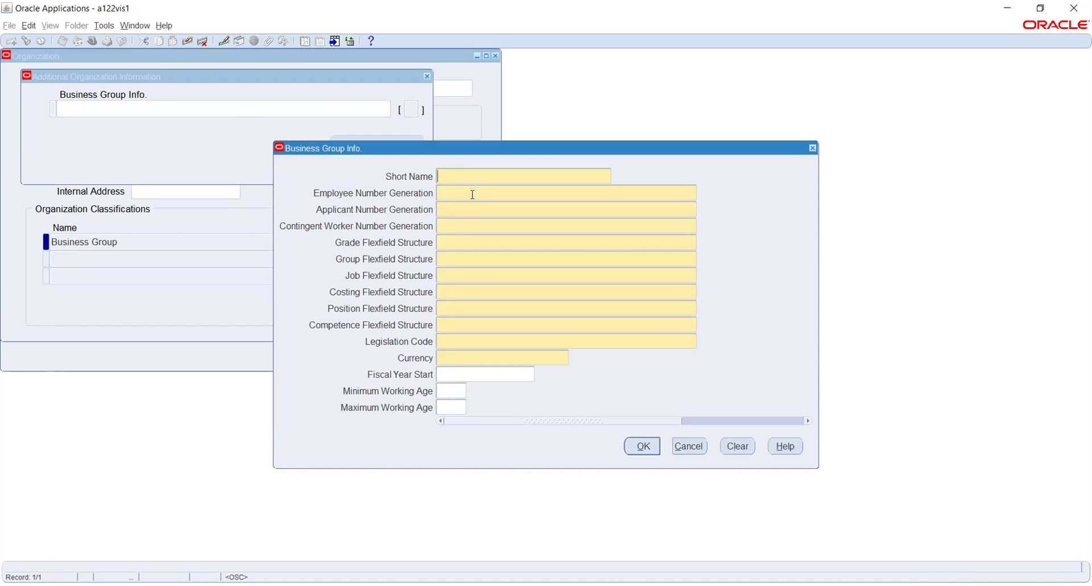
Enter short name R_BG and set employee, applicant and contingent worker numbering to Automatic.
text(R_)
text(BG)
click(472, 194)
text(Automatic)
key(Tab)
text(A)
key(Tab)
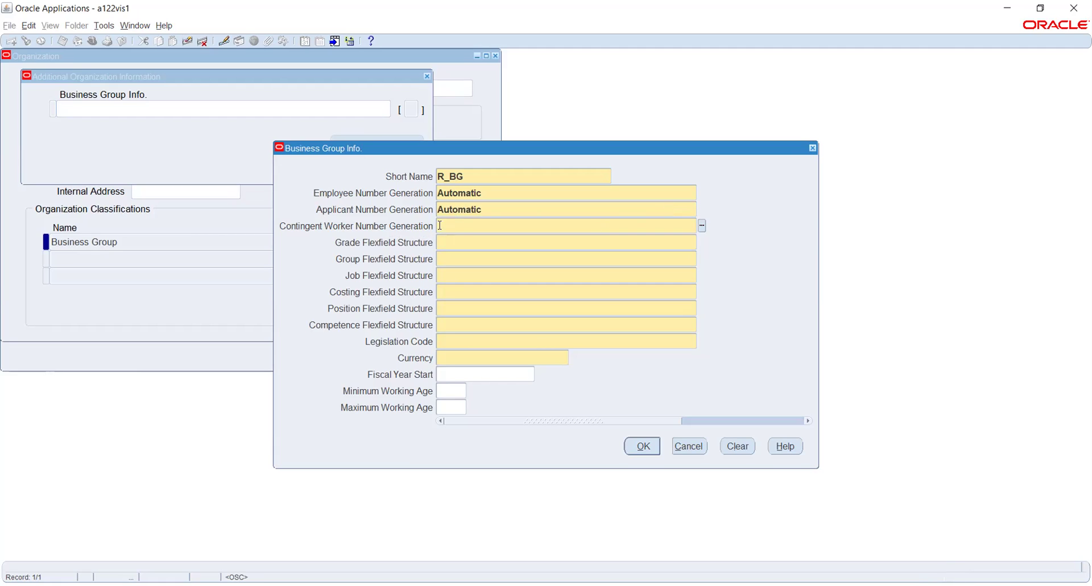
click(701, 226)
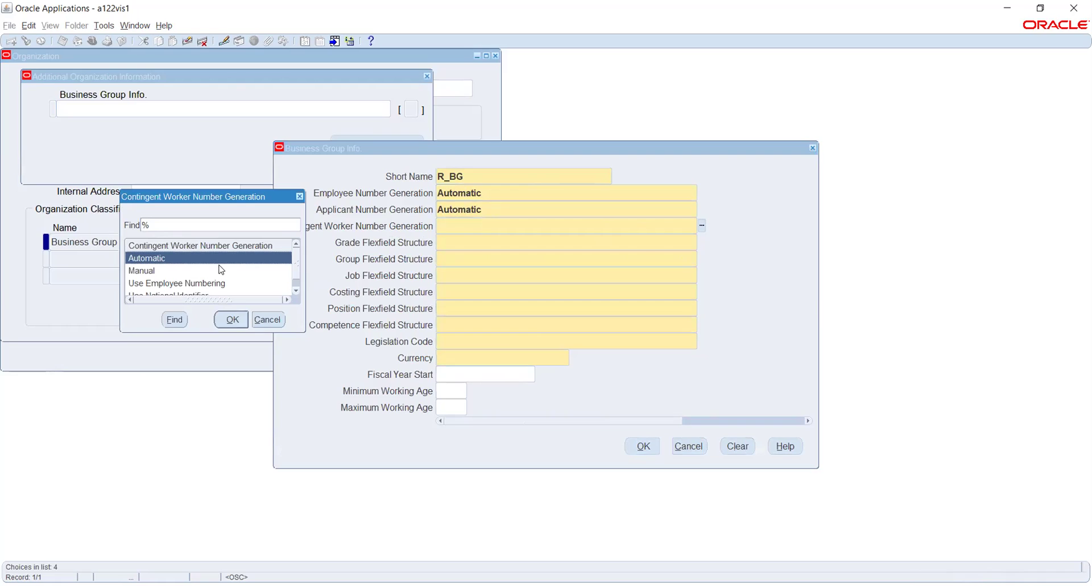
click(231, 319)
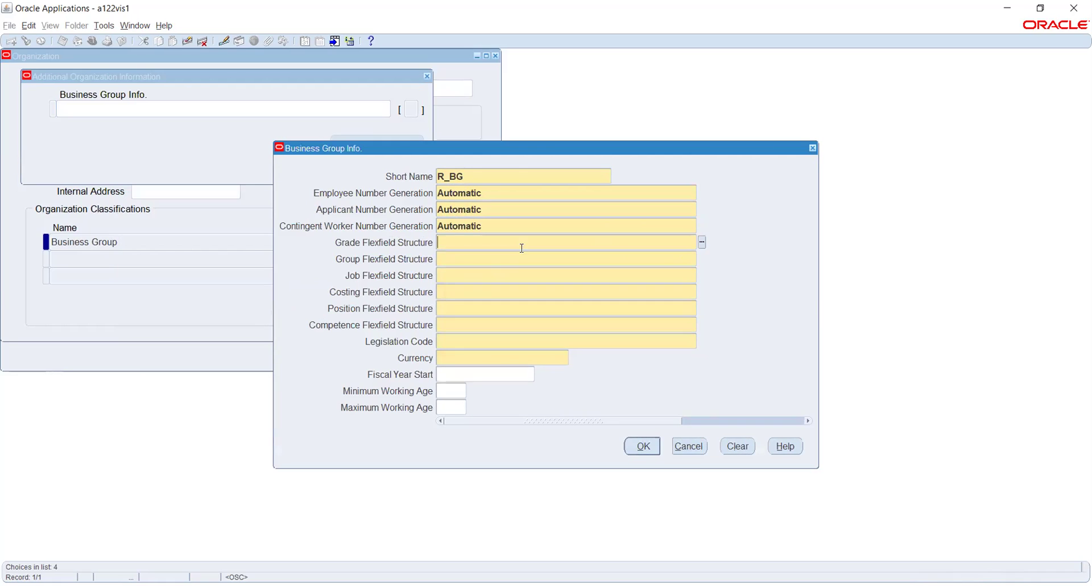
Select Grade Flexfield as the business group's grade flexfield structure.
text(g)
click(702, 242)
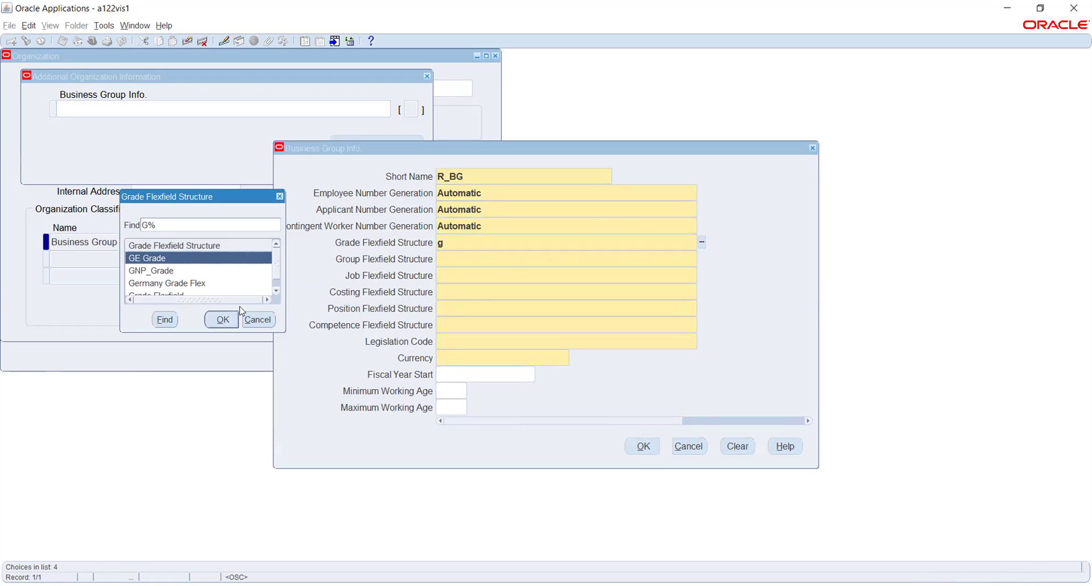
click(171, 284)
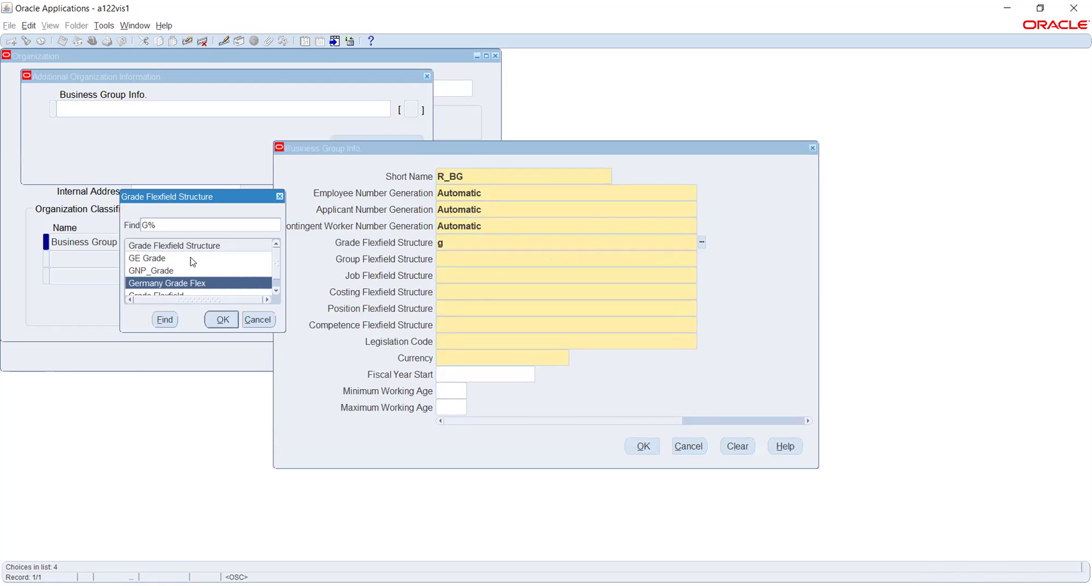
scroll(194, 267, down, 1)
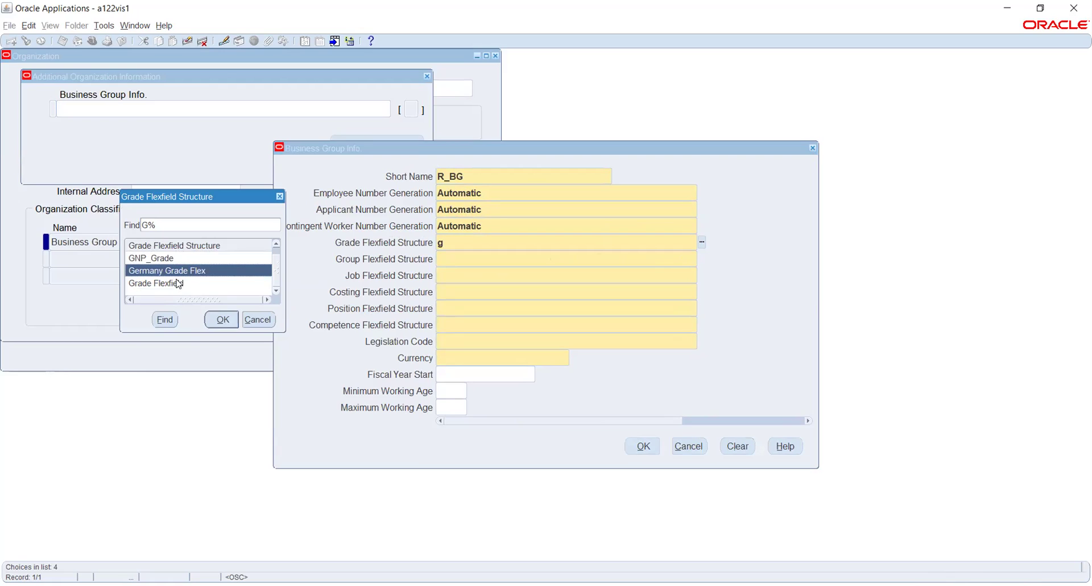
click(182, 283)
click(222, 319)
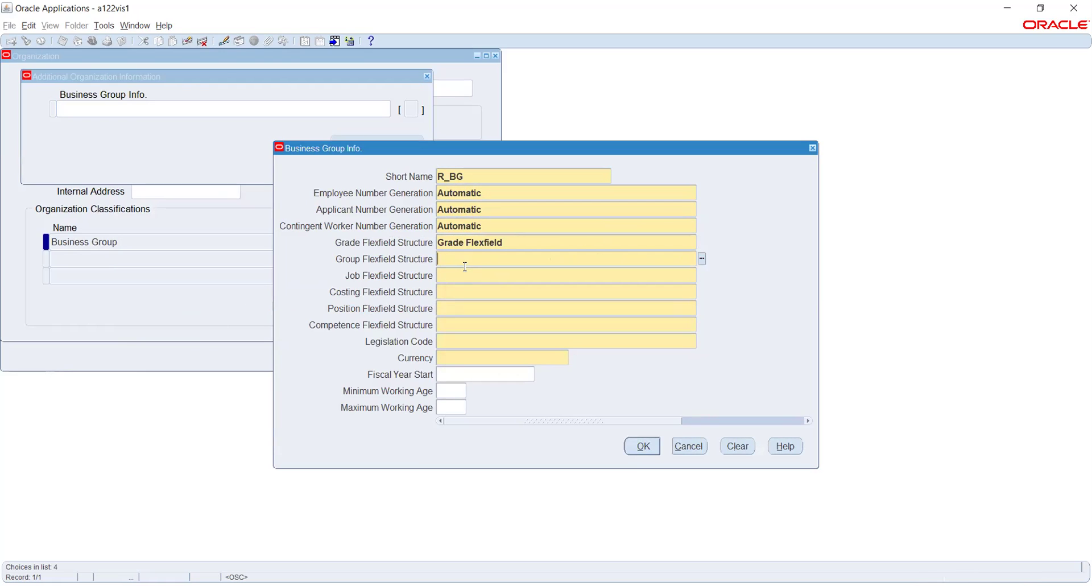
text(grade)
Set the group structure to GE Group and the job structure to Job Flexfield.
key(ctrl+l)
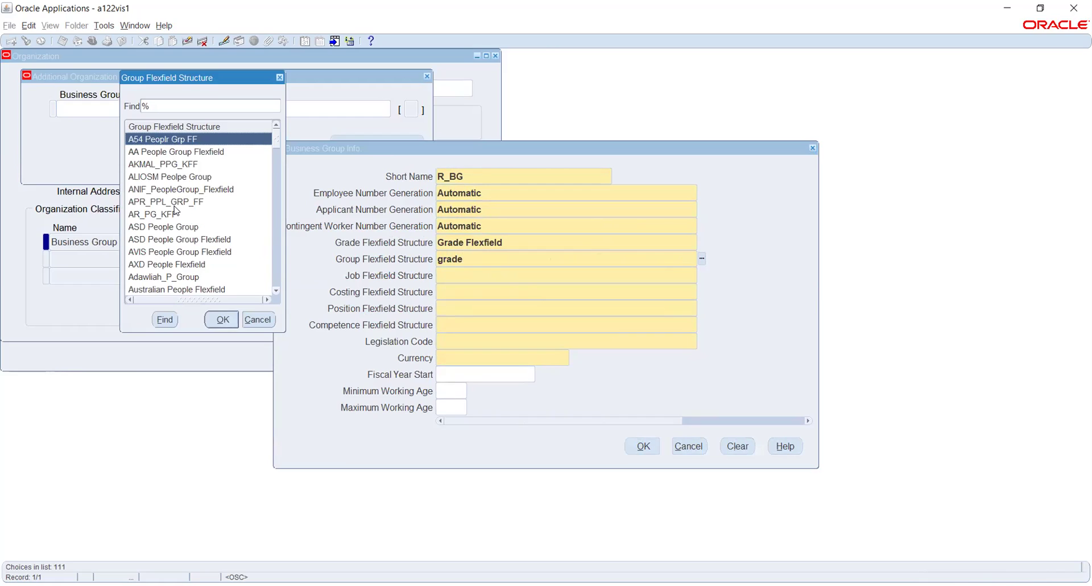
text(g)
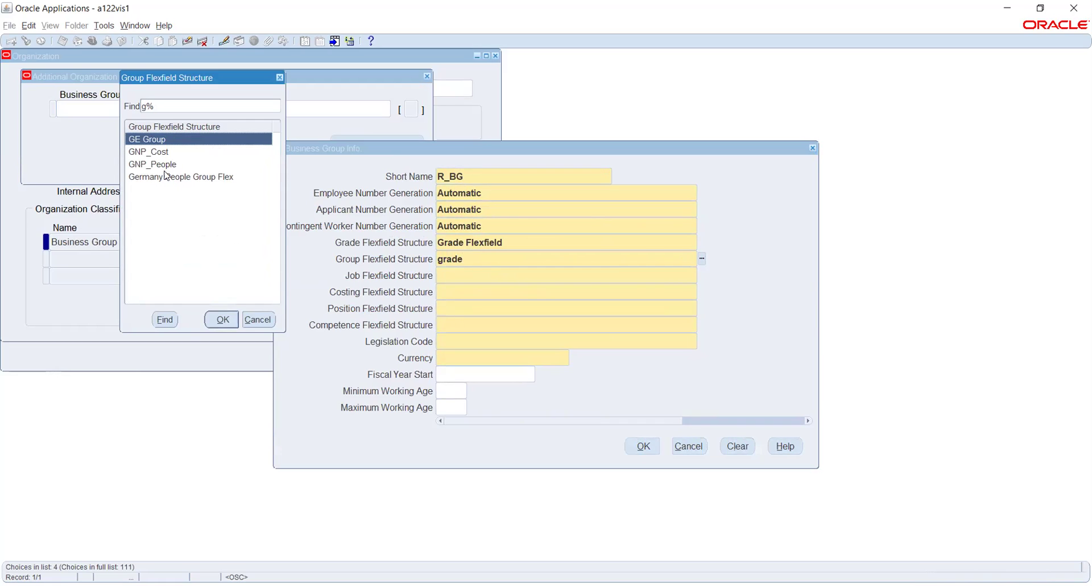
click(219, 319)
click(529, 278)
text(j)
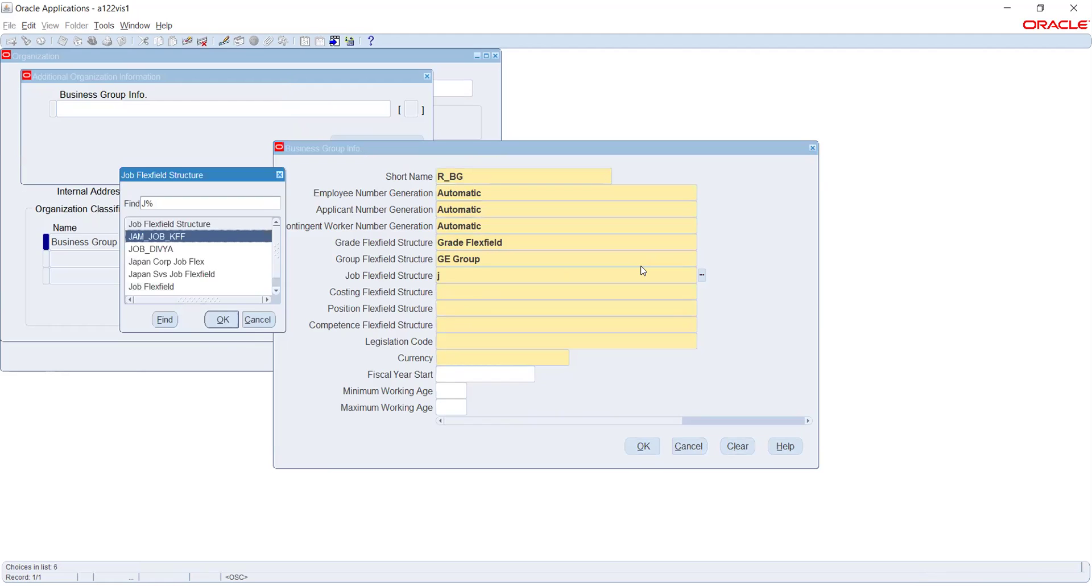
key(Down)
key(Down)
key(Down)
key(Down)
key(Return)
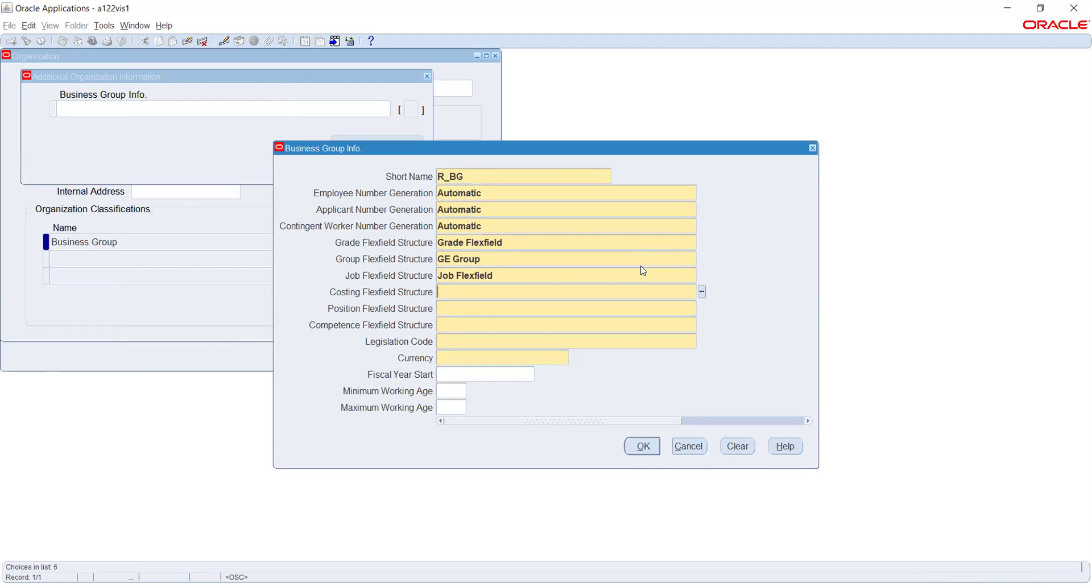
Choose Cost Allocation, Position and Competence Flexfield for the costing, position and competence structures.
text(co)
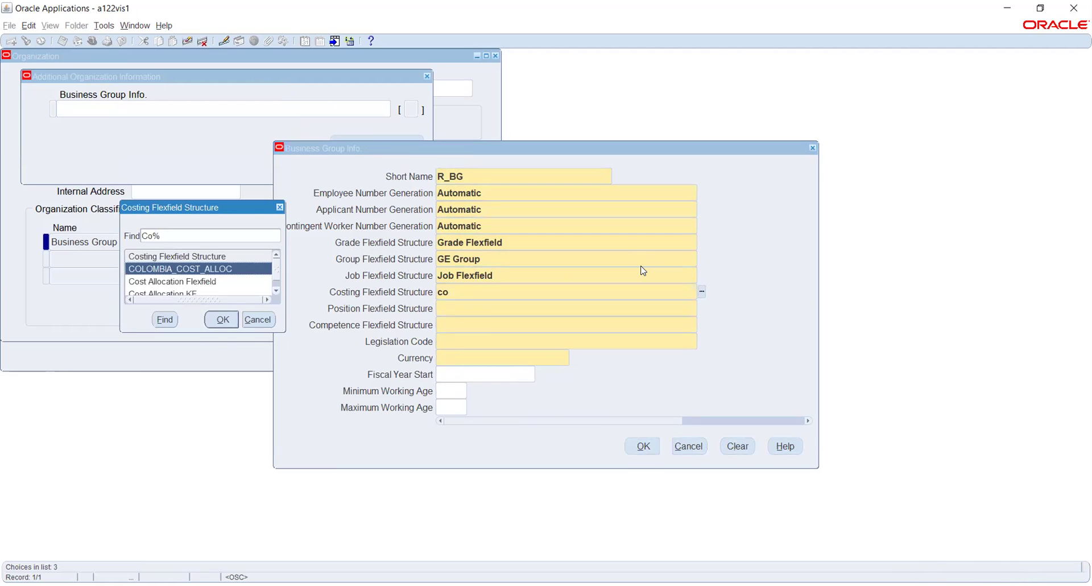
key(Down)
key(Down)
key(Up)
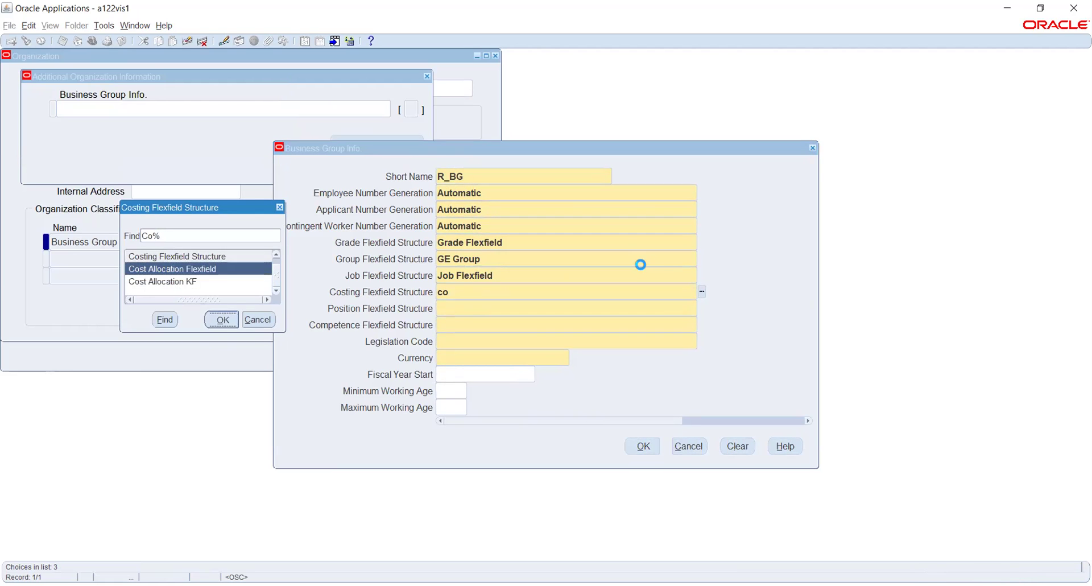
key(Return)
text(po)
key(Tab)
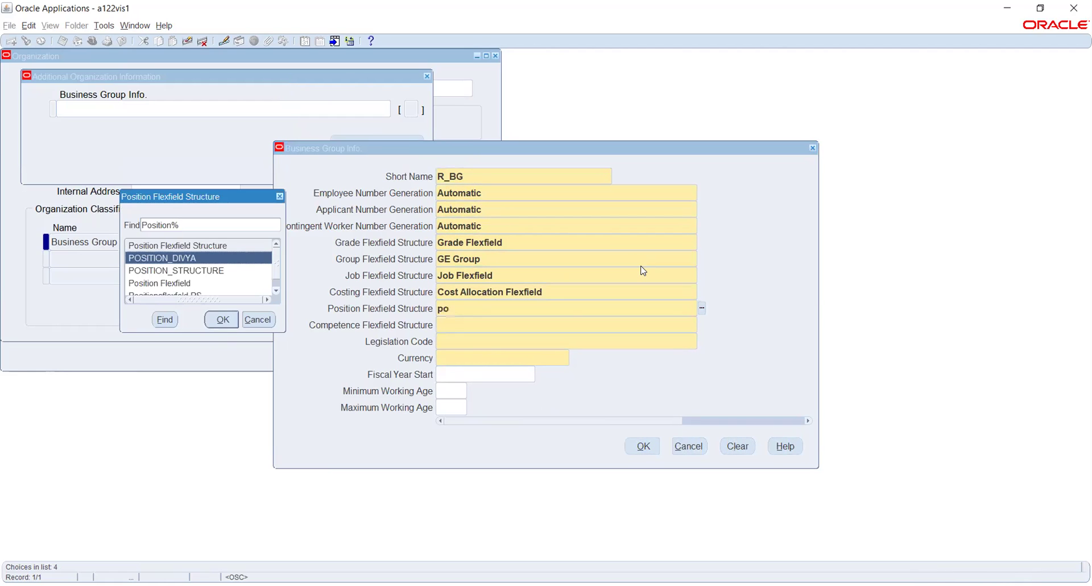
key(Down)
key(Down)
key(Return)
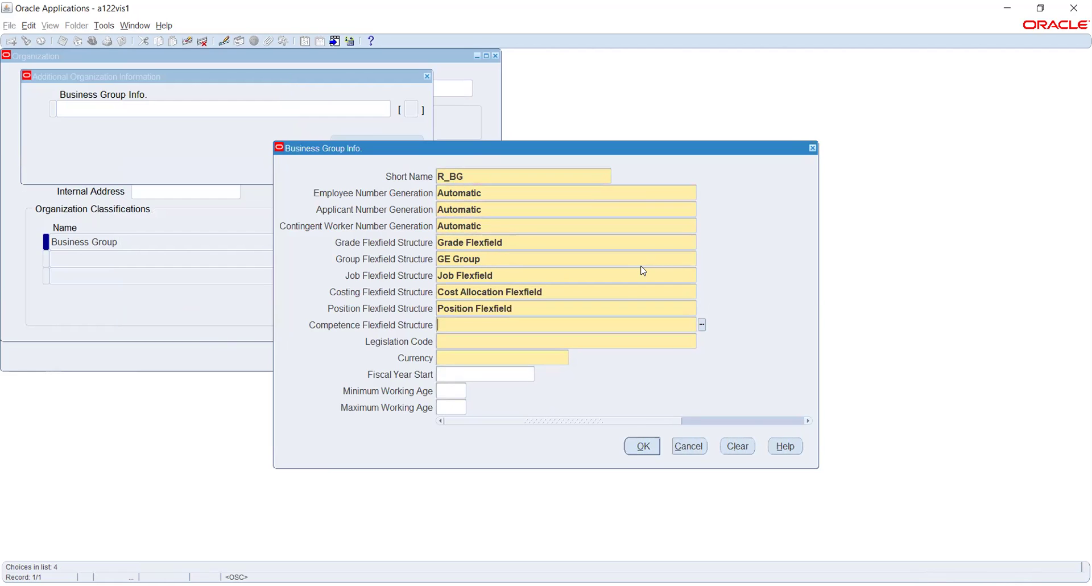
text(com)
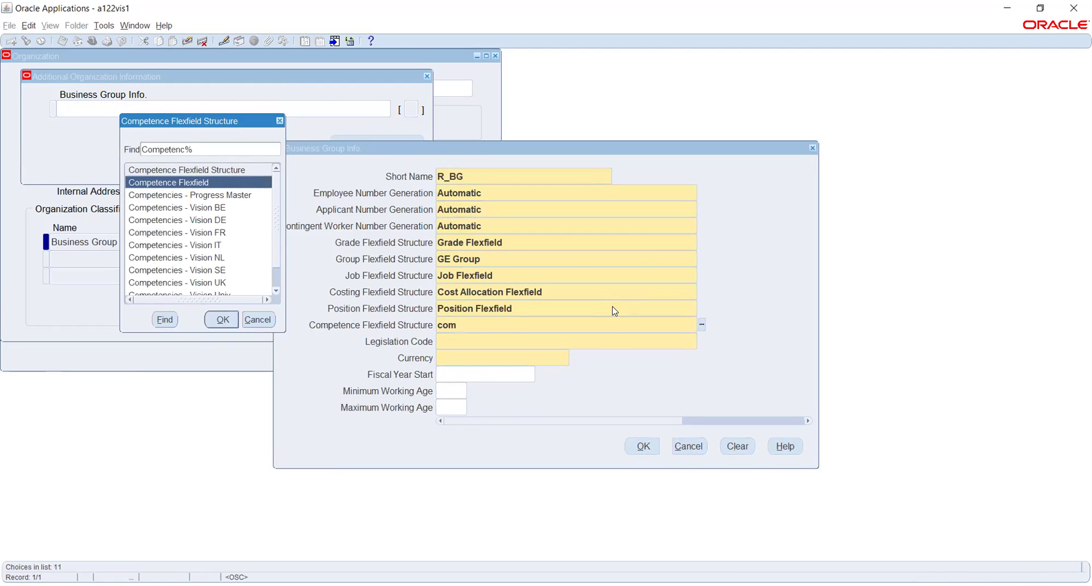
key(Return)
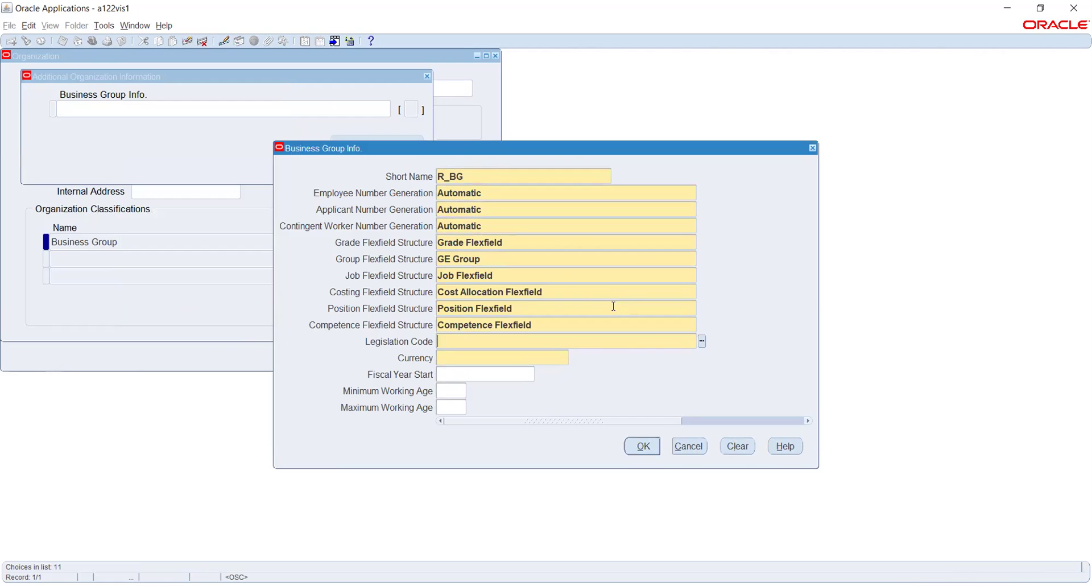
Set legislation code India and currency IND, then bring up the grade structure list again.
text(inr)
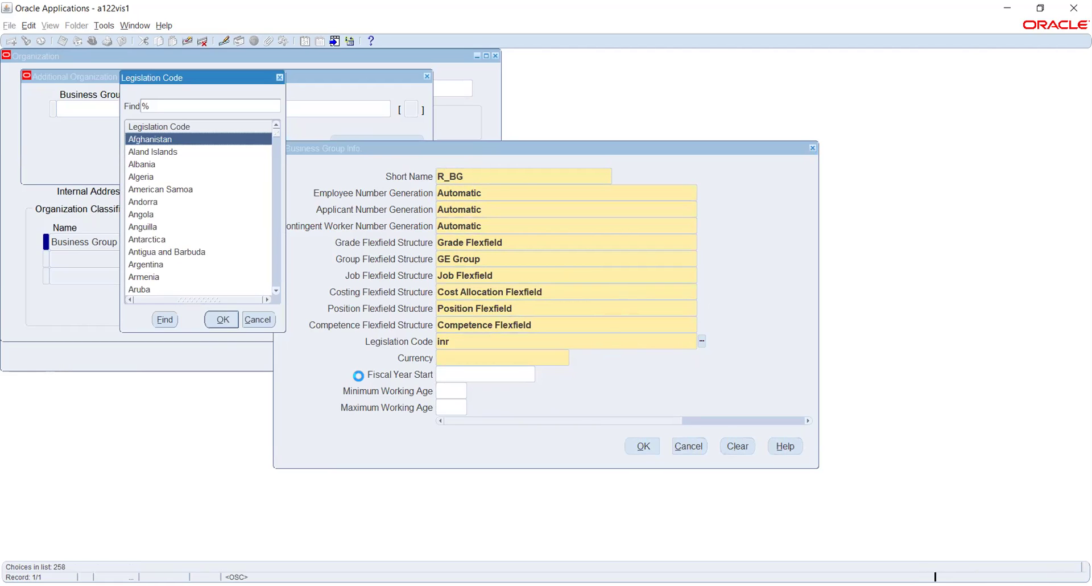
text(ind)
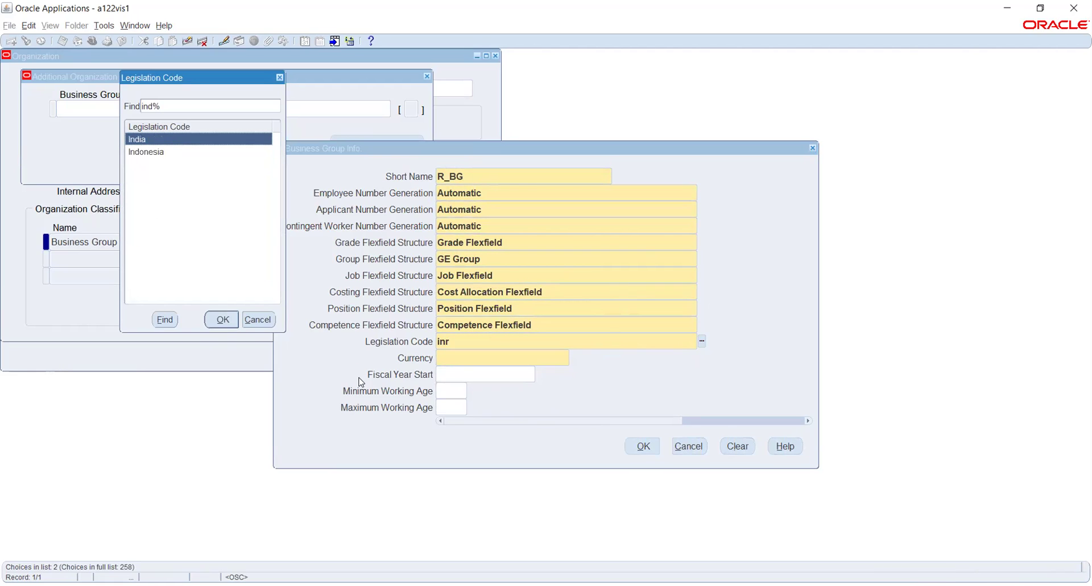
key(Return)
text(in)
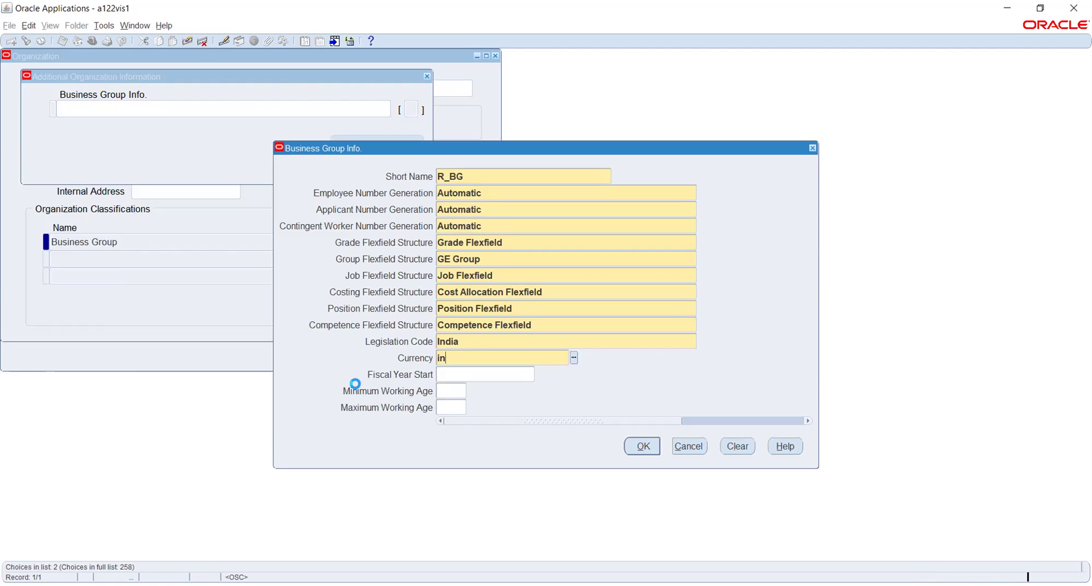
key(Return)
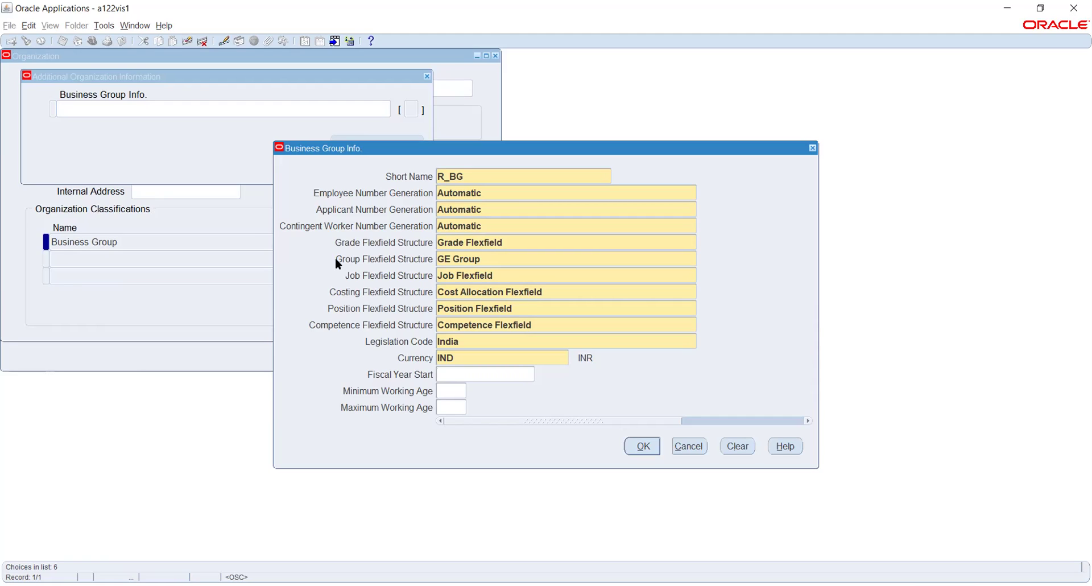
click(543, 240)
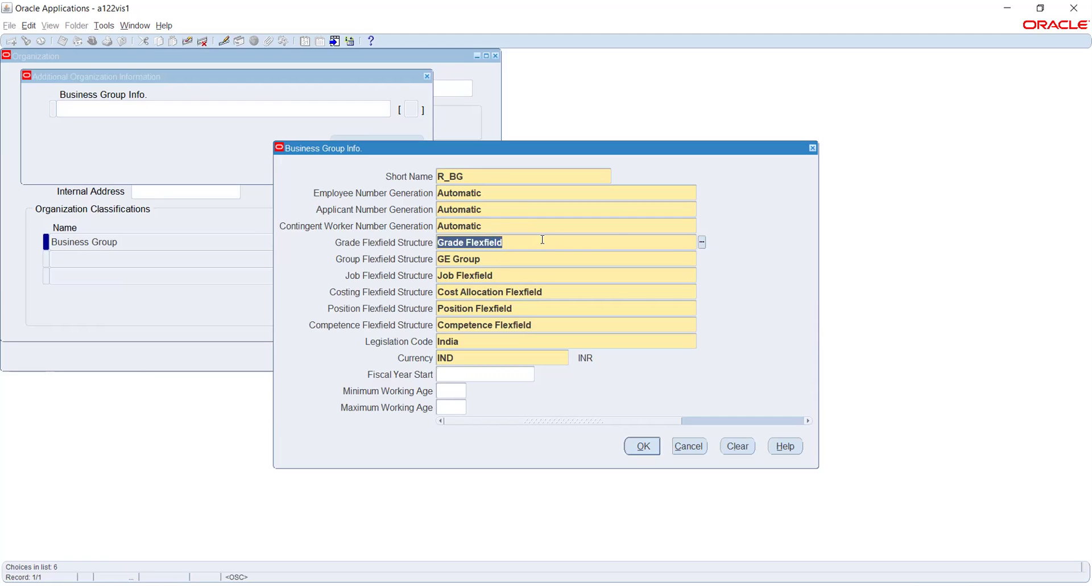
click(702, 242)
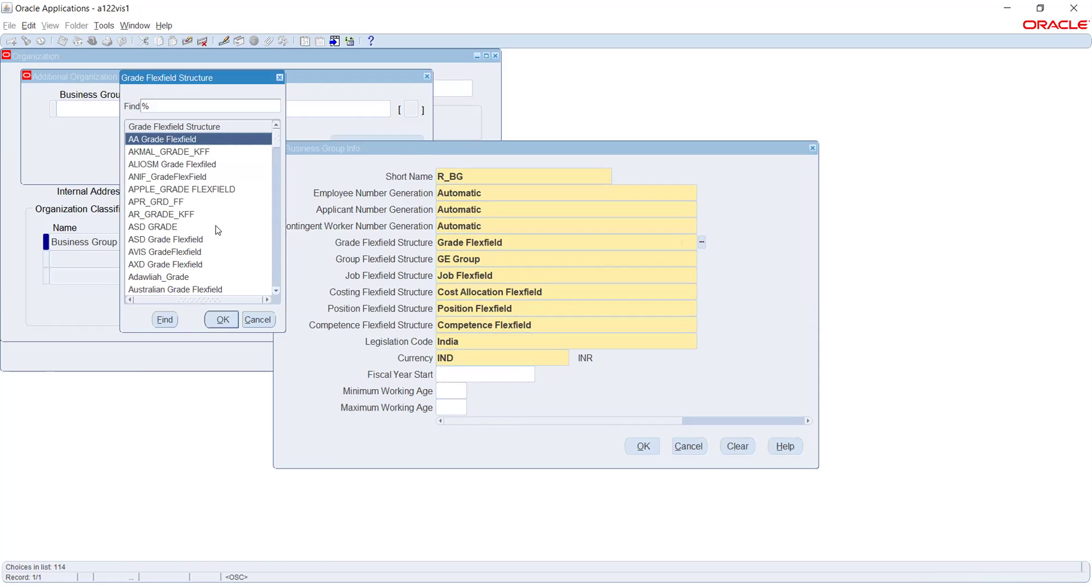
Browse the grade structure list and cancel it, leaving Grade Flexfield unchanged.
click(172, 189)
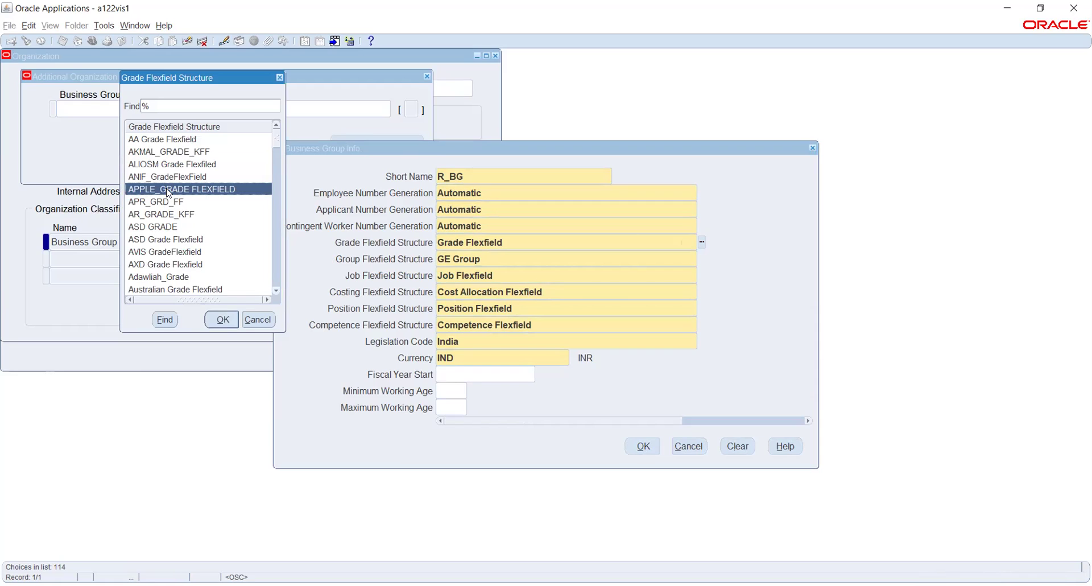
scroll(168, 194, down, 5)
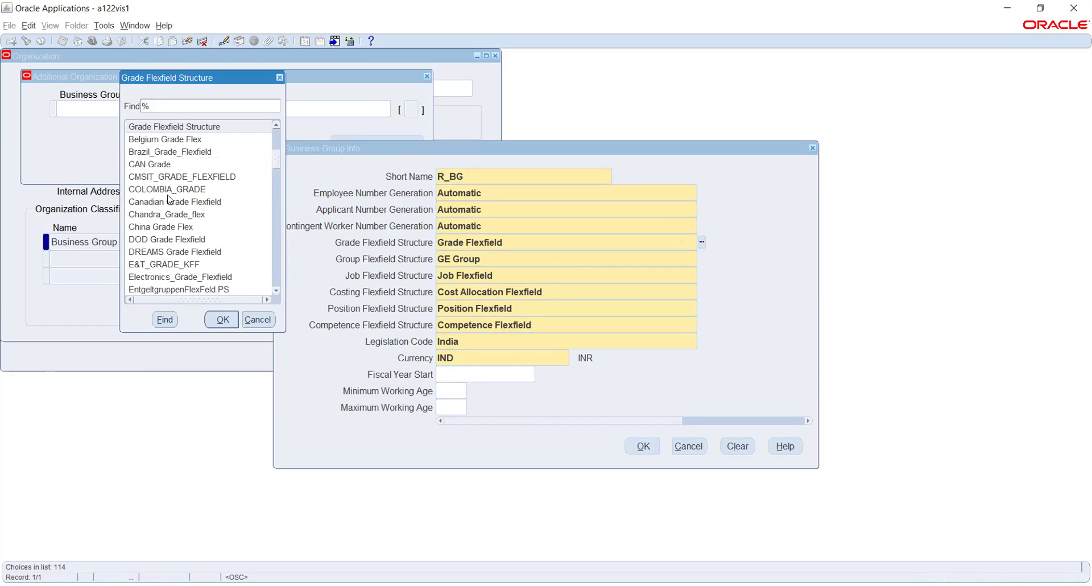
scroll(169, 199, down, 1)
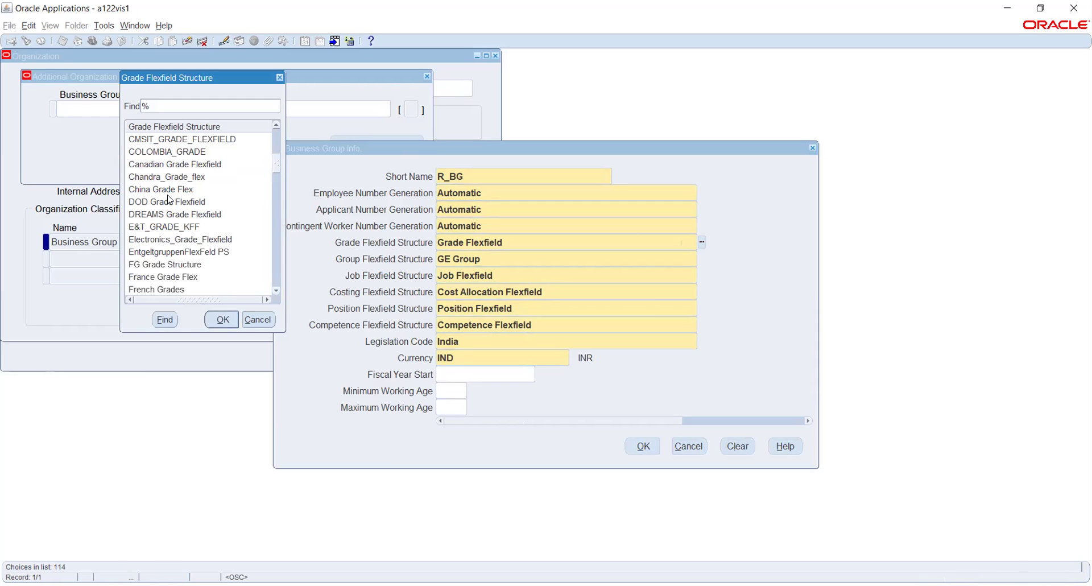
scroll(169, 199, up, 6)
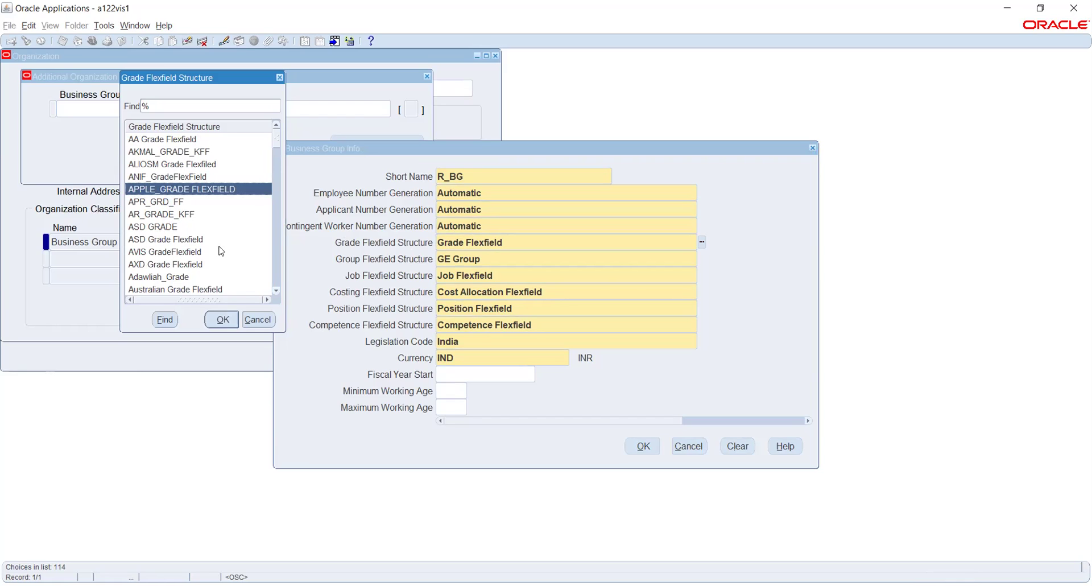
click(259, 320)
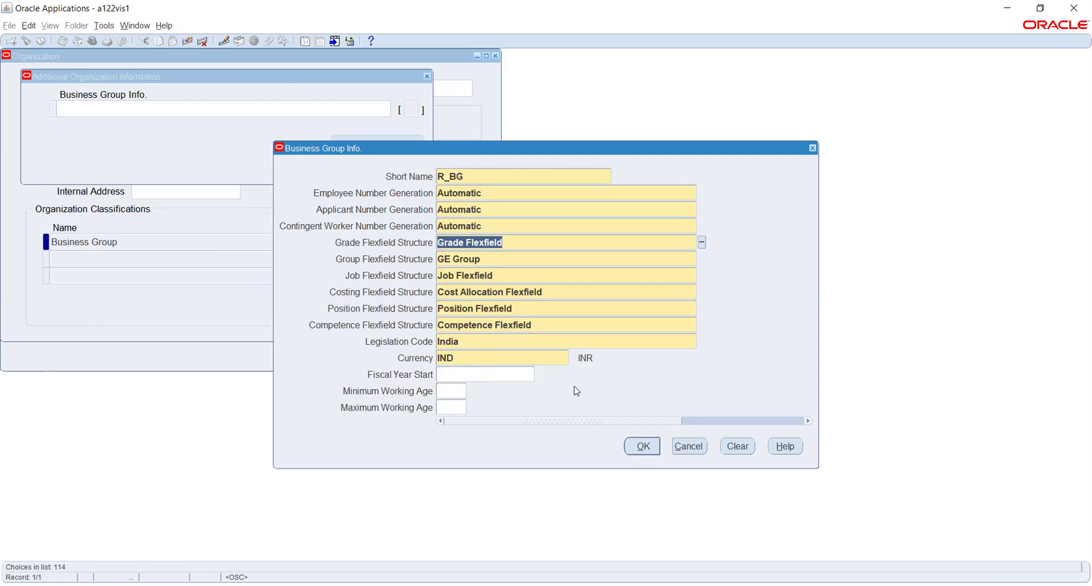
click(501, 375)
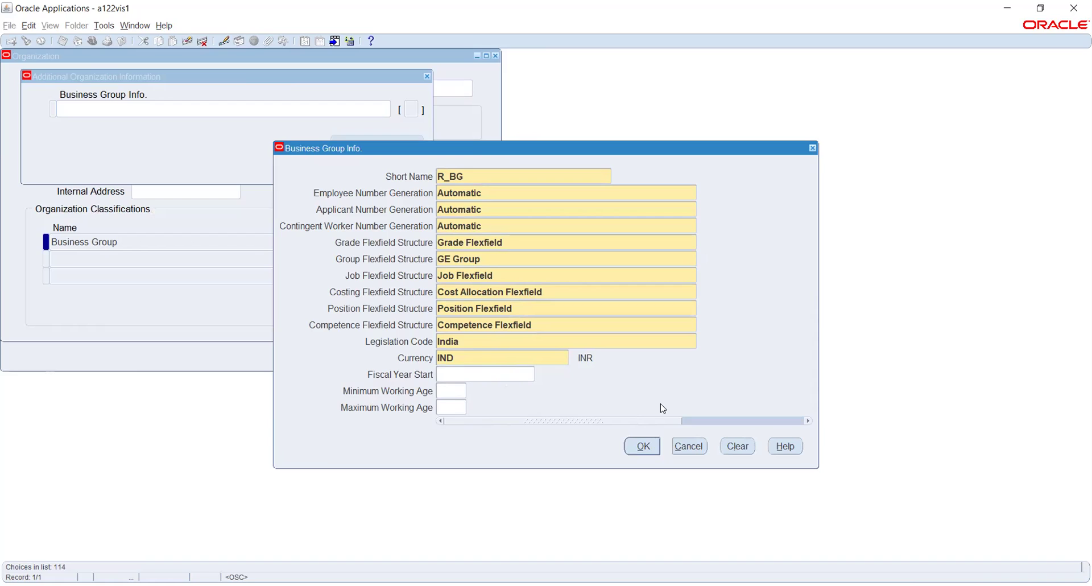
Confirm Business Group Info. and the additional information, then save Rel_Business Group.
click(644, 450)
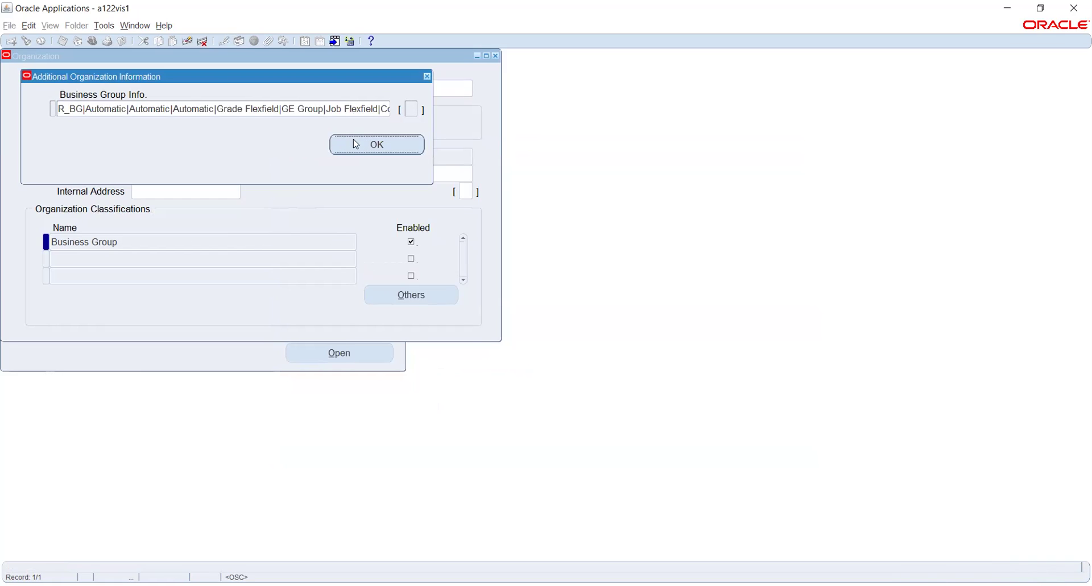
click(360, 151)
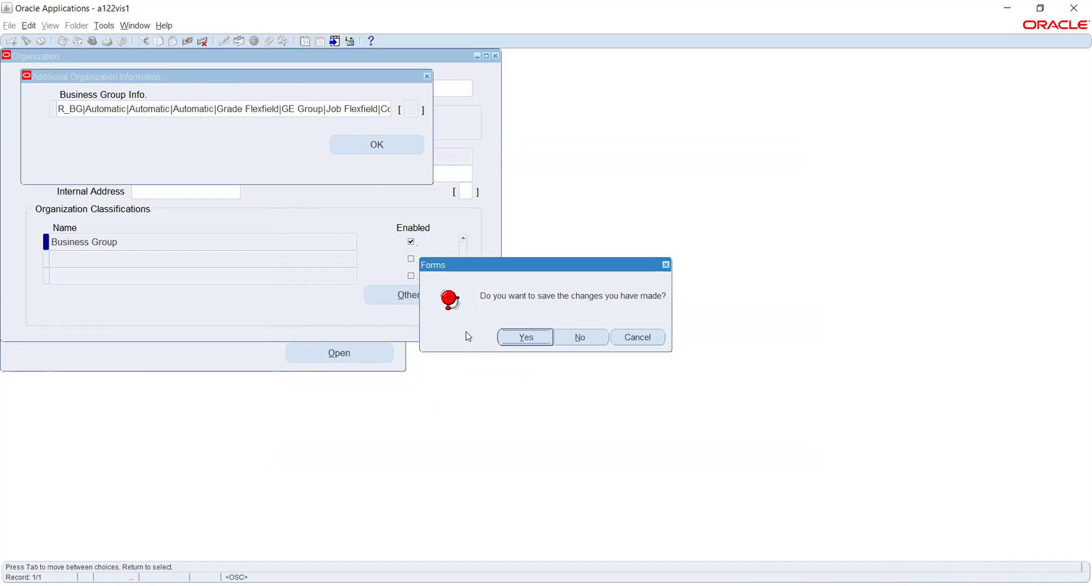
click(514, 336)
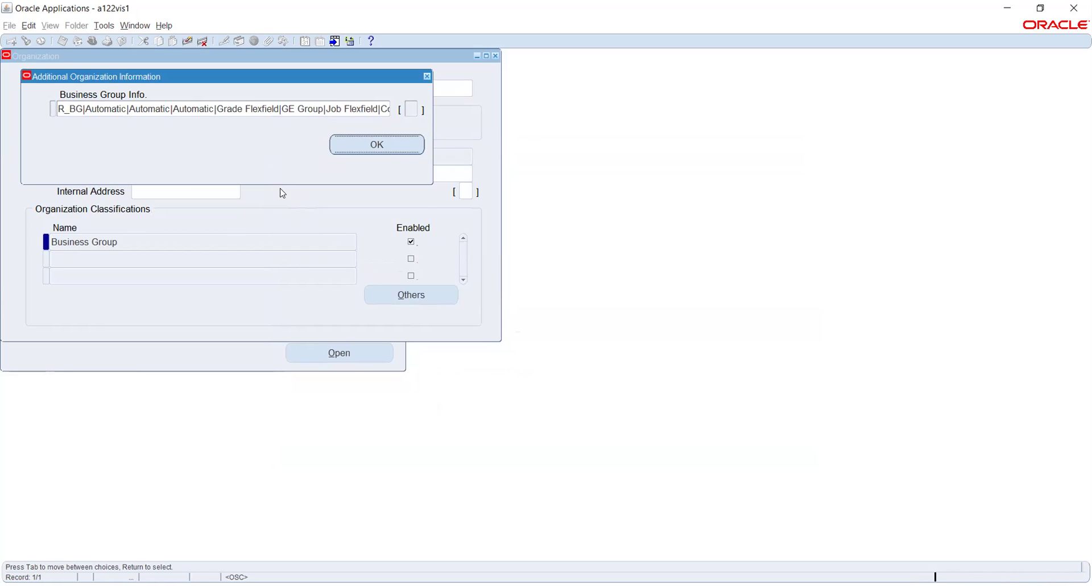
click(62, 40)
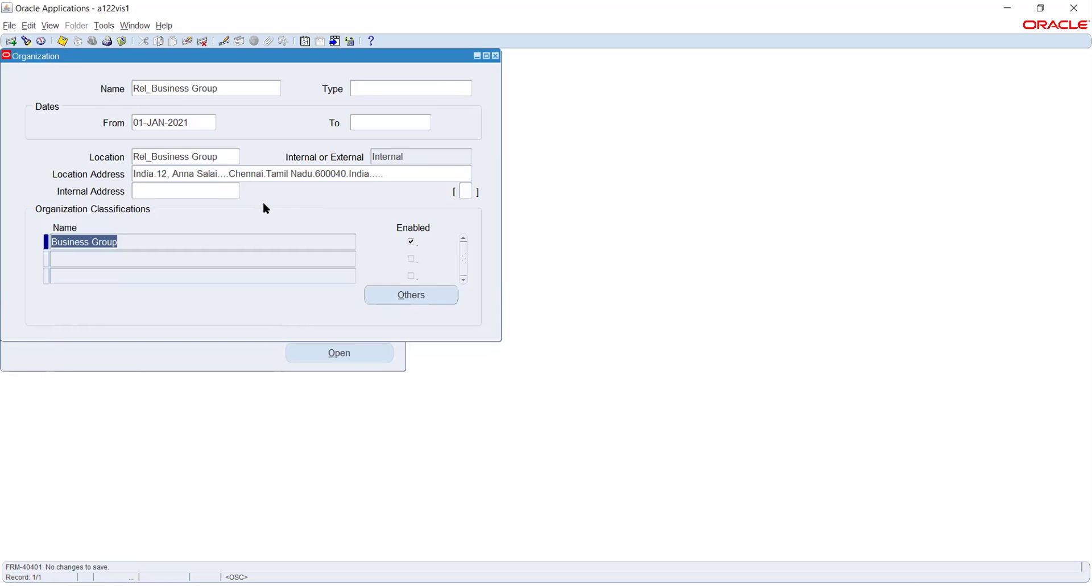
Query organizations matching Rel% and step past the results to a new blank record.
click(248, 90)
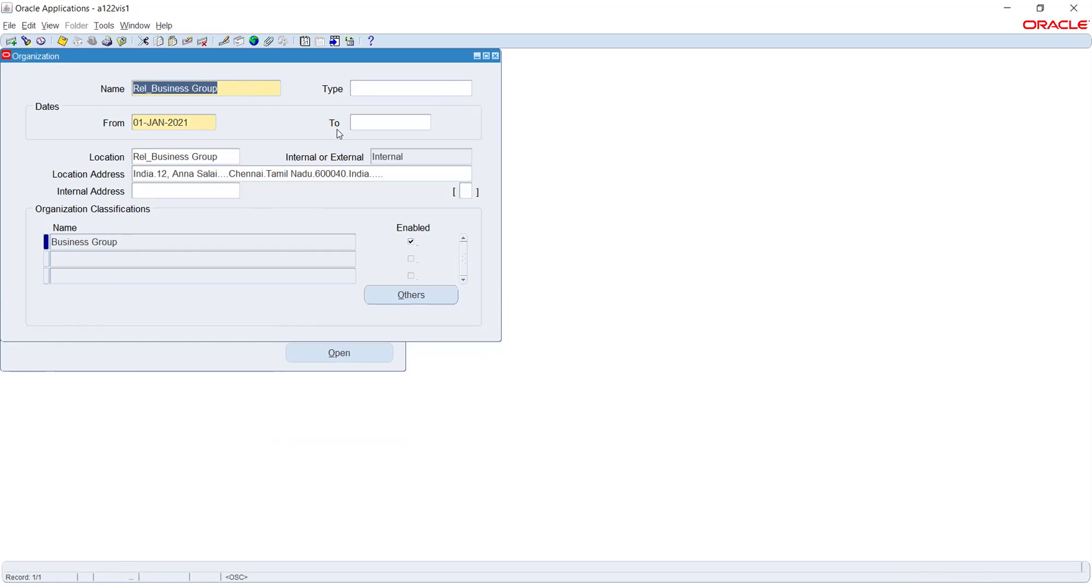
key(F11)
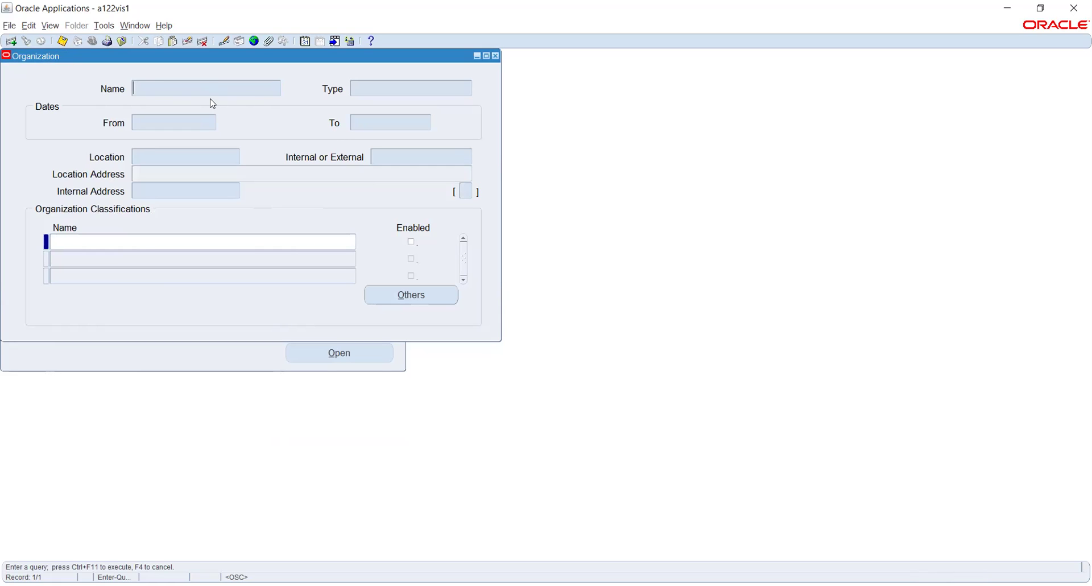
text(Rel%)
key(BackSpace)
text(%)
key(ctrl+F11)
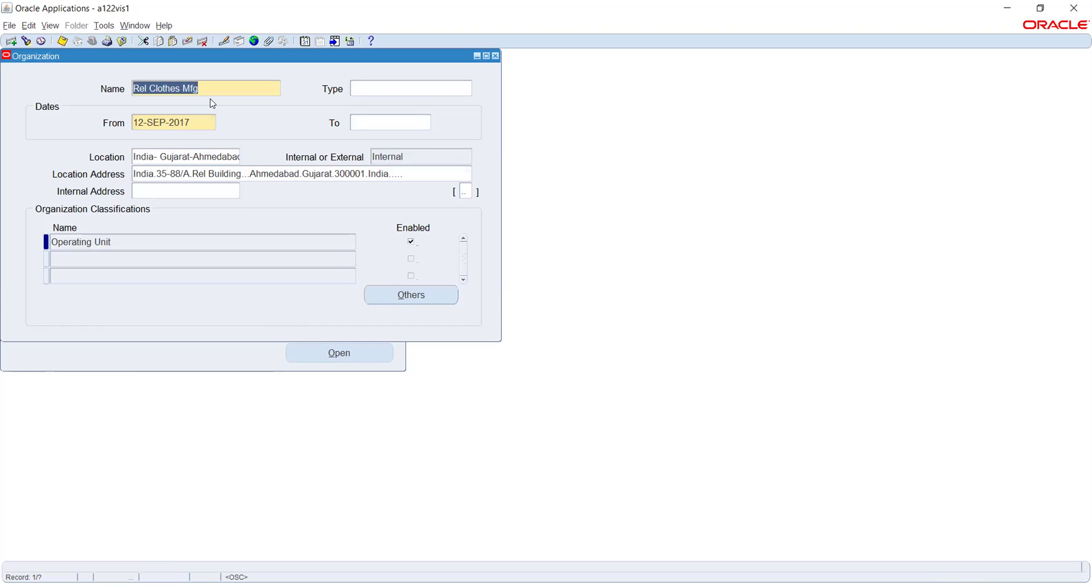
key(Down)
key(Down)
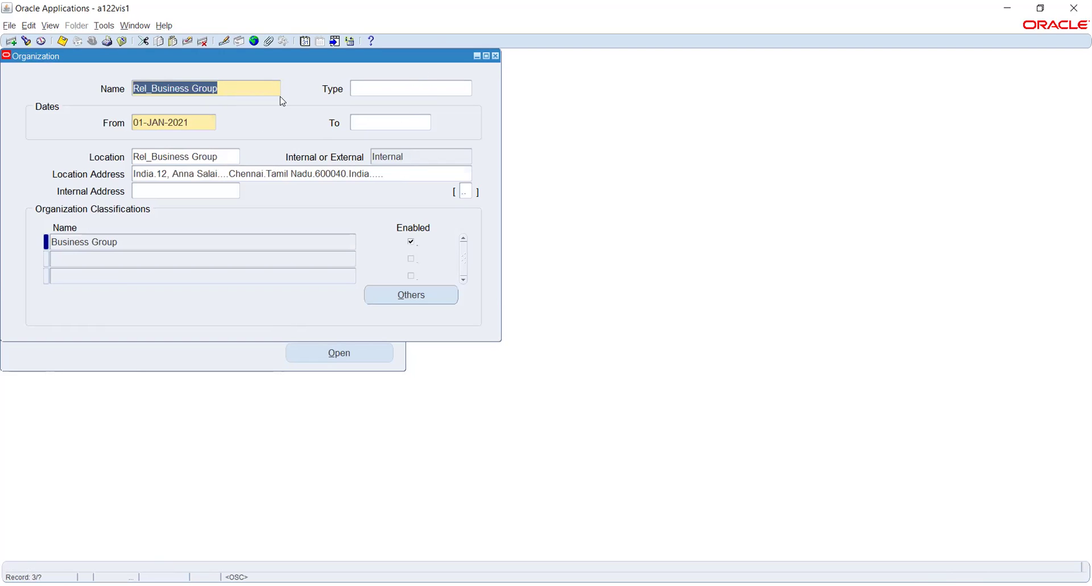
key(Down)
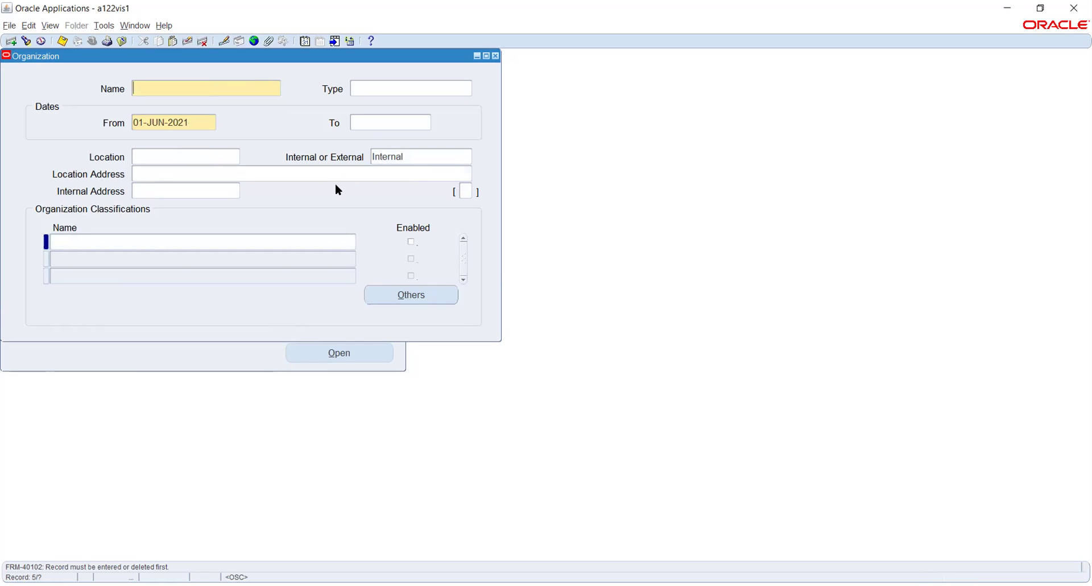
Enter organization Rel_Payroll unit from 01-JAN-2021 at location Rel_Payroll office.
text(Rel_Payroll unit)
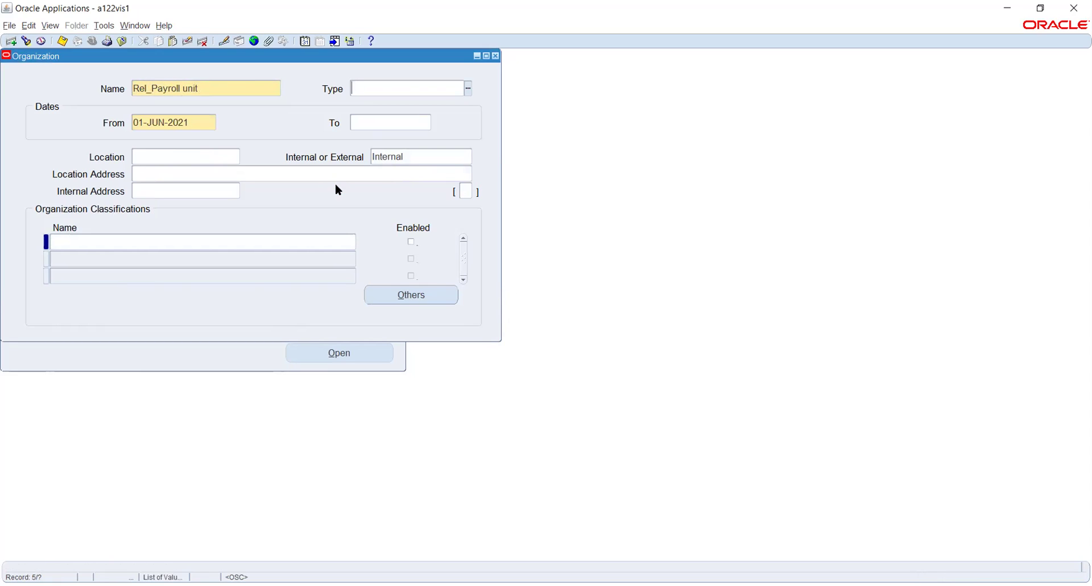
click(204, 121)
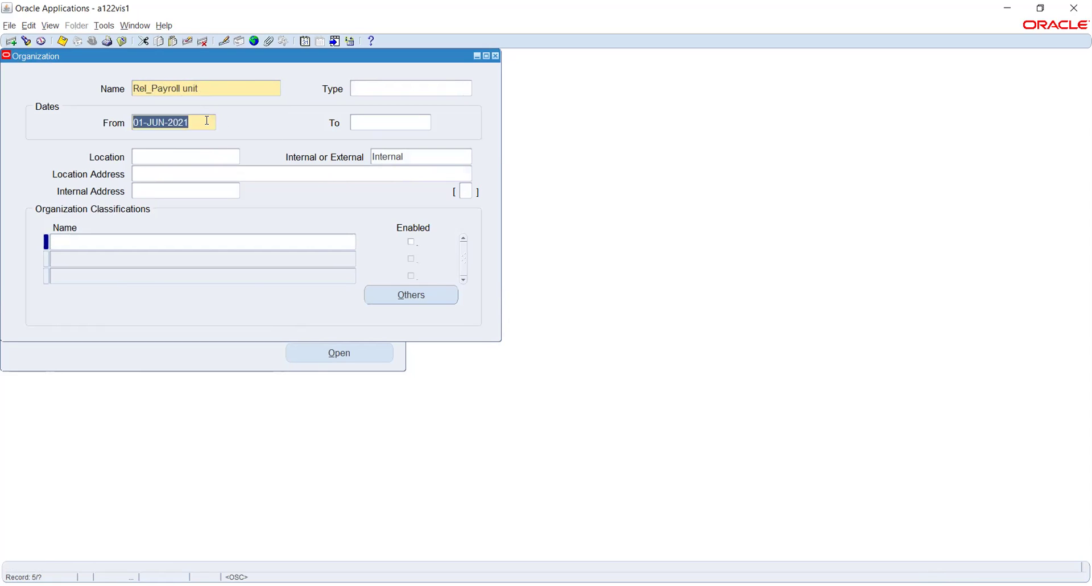
text(1-JAN-202)
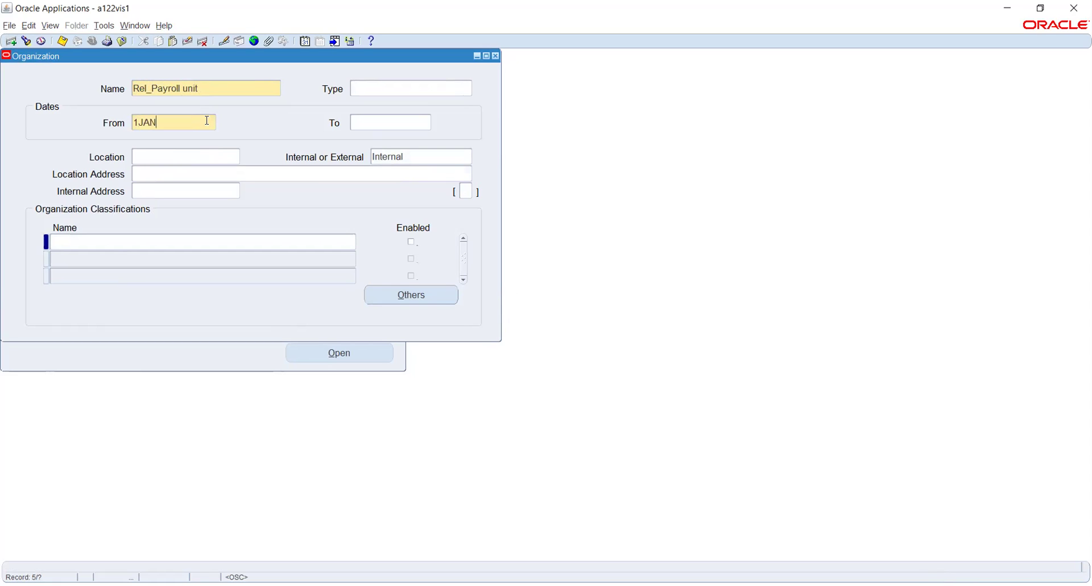
text(1)
key(Tab)
click(202, 154)
text(rel_p)
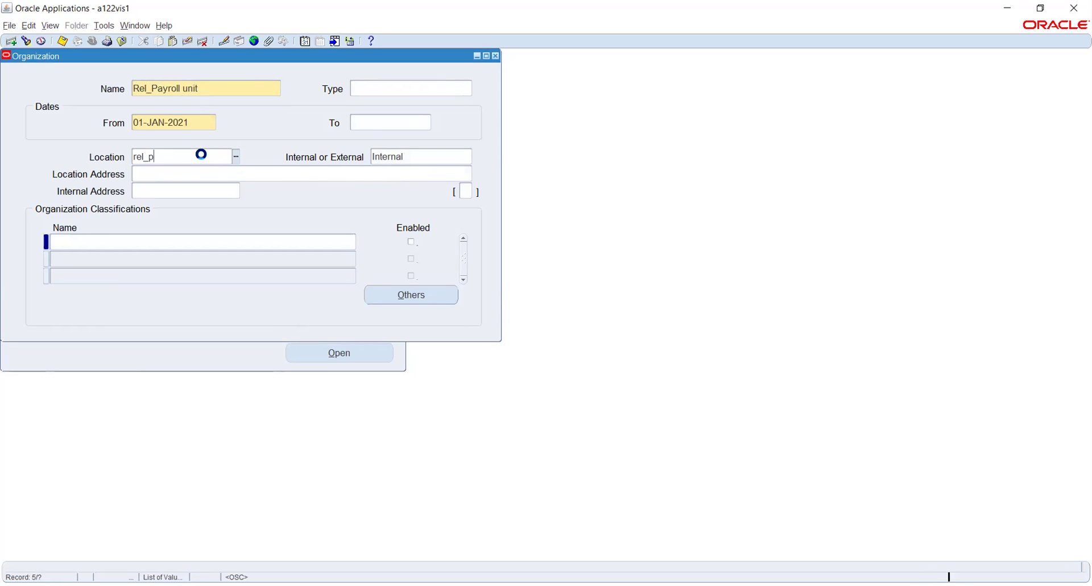
key(Tab)
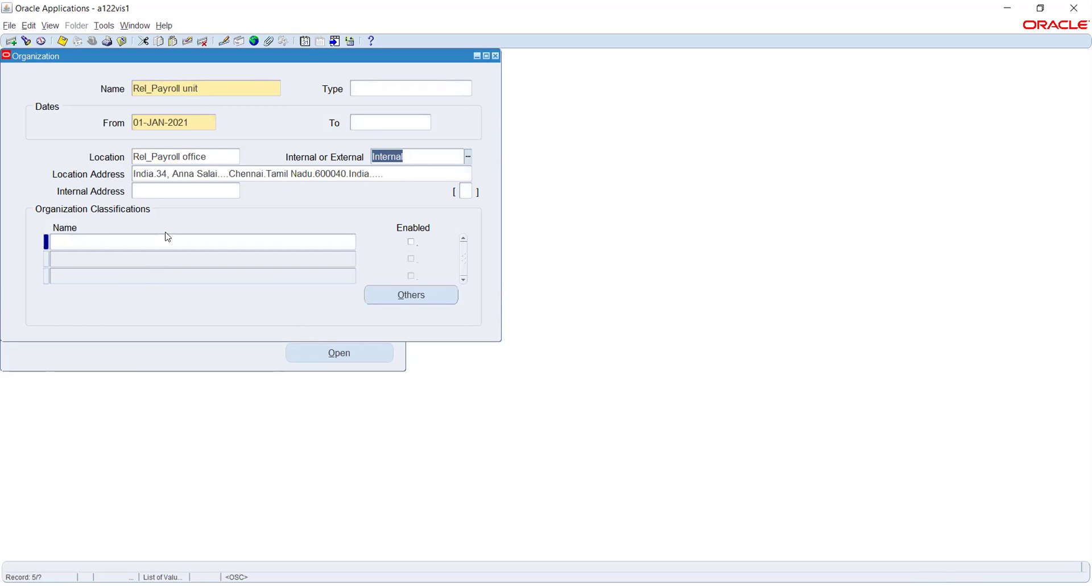
Add the HR Organization classification and save the organization.
click(199, 240)
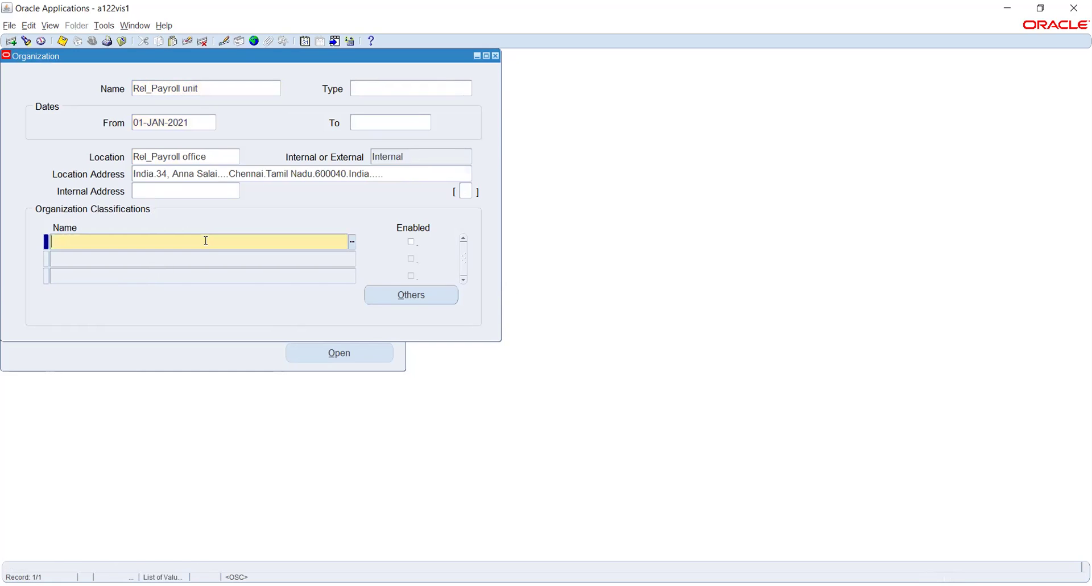
text(hum)
key(Tab)
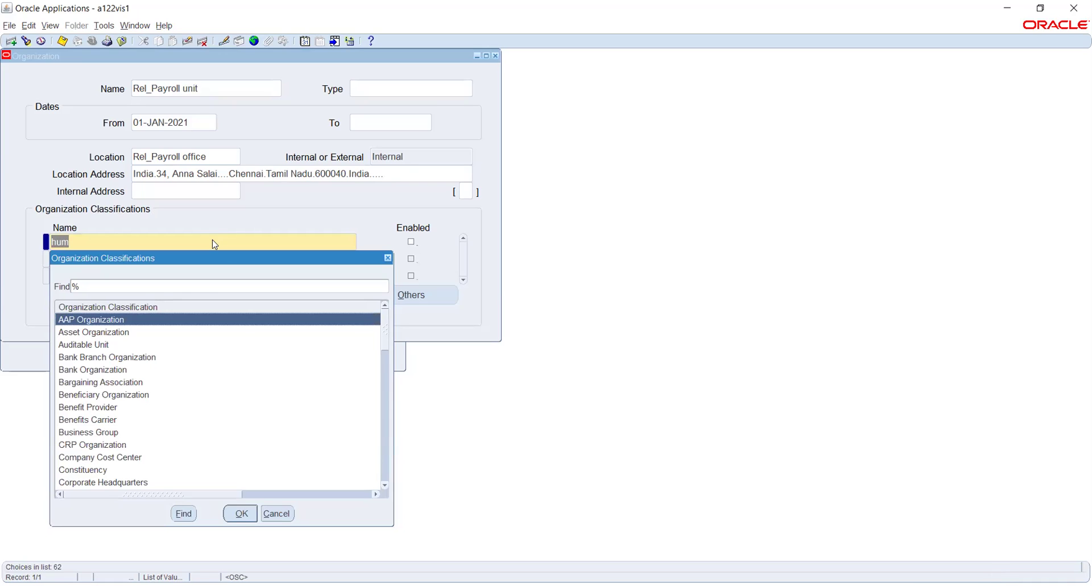
scroll(123, 372, down, 2)
scroll(122, 372, down, 2)
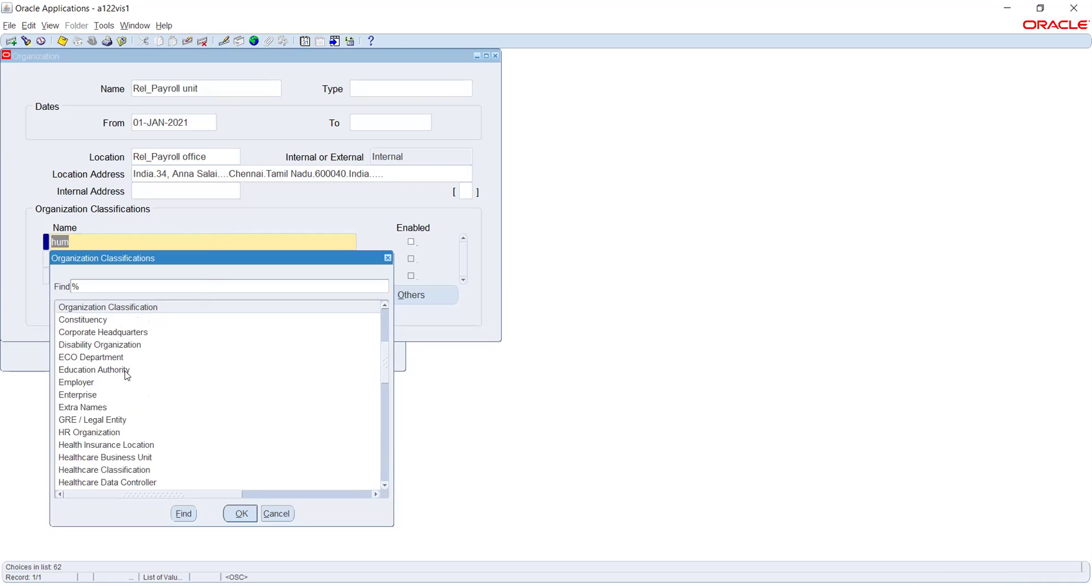
scroll(127, 375, down, 1)
click(111, 395)
click(242, 513)
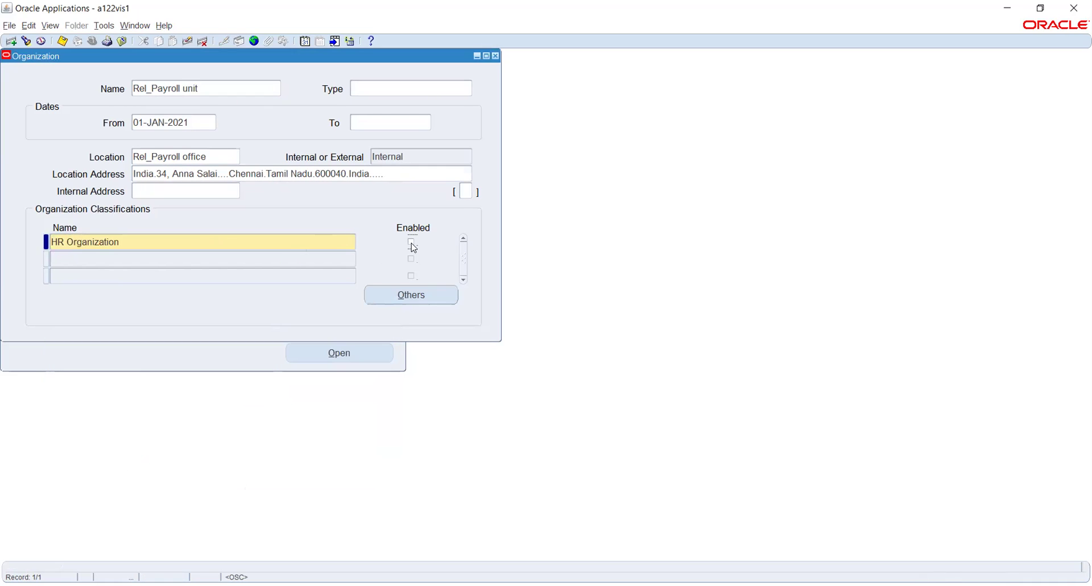
key(ctrl+s)
Review the HR Organization additional information types and close the list without changes.
click(412, 296)
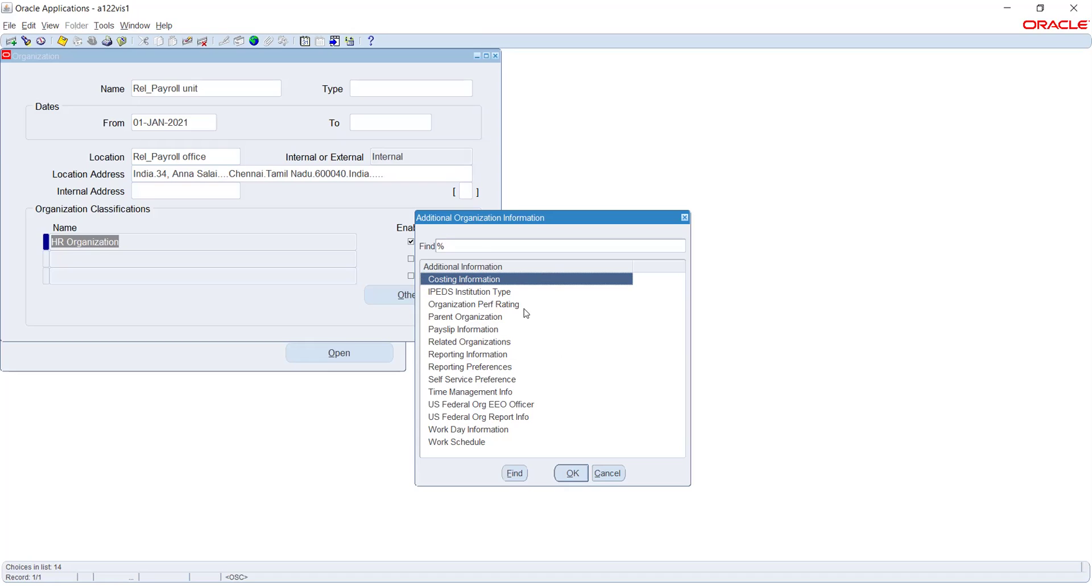
click(605, 472)
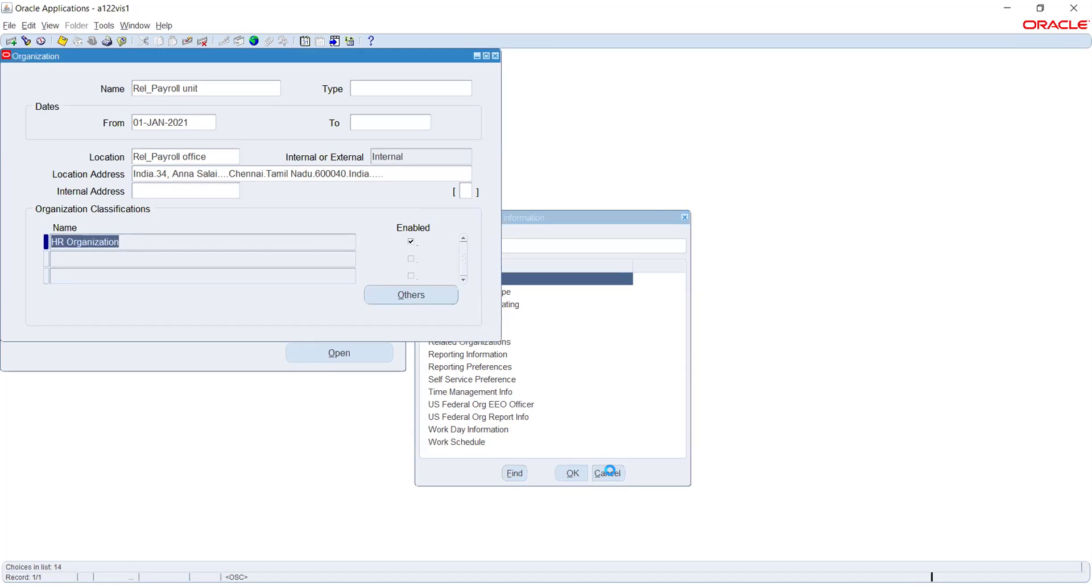
click(418, 296)
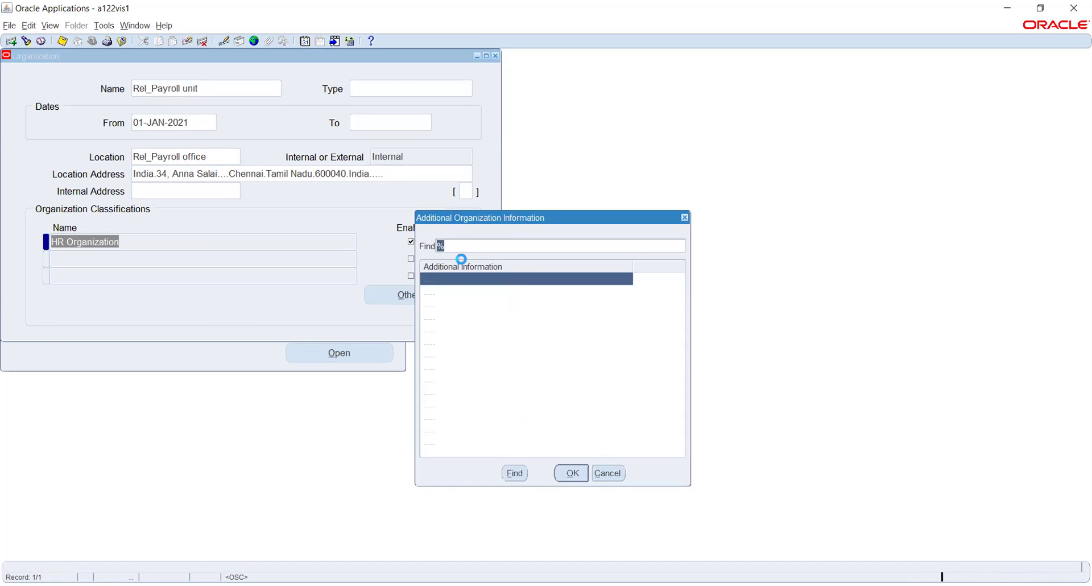
click(607, 473)
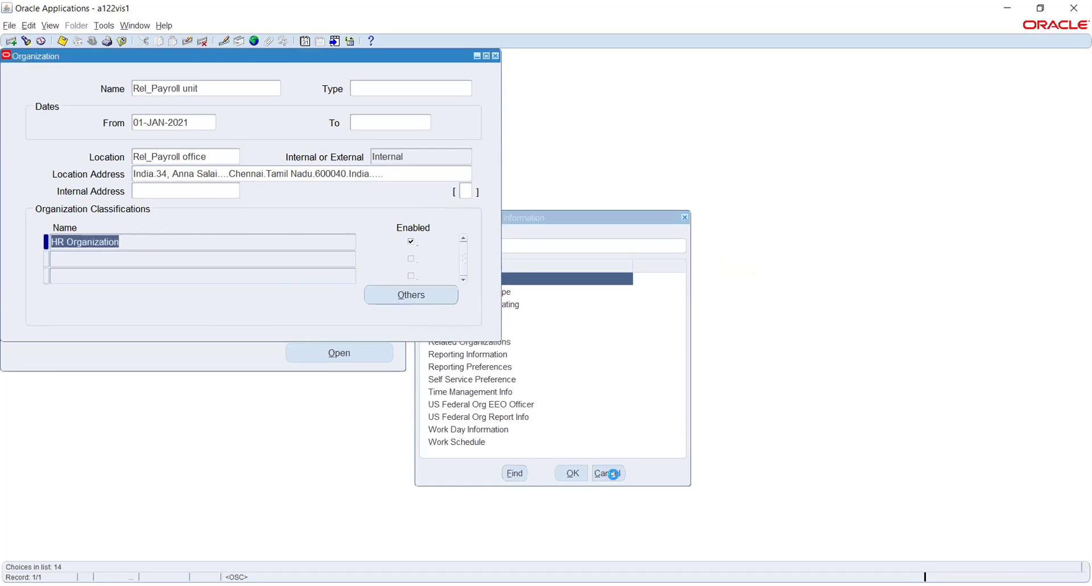
Add a second classification, Employer, and save the record.
click(182, 257)
text(employ)
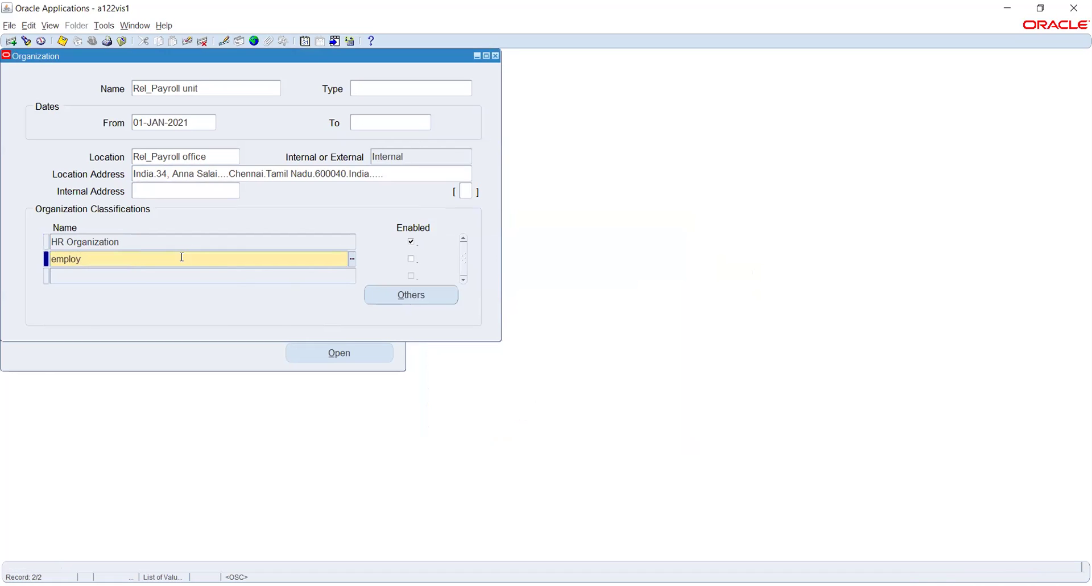
key(Tab)
key(ctrl+s)
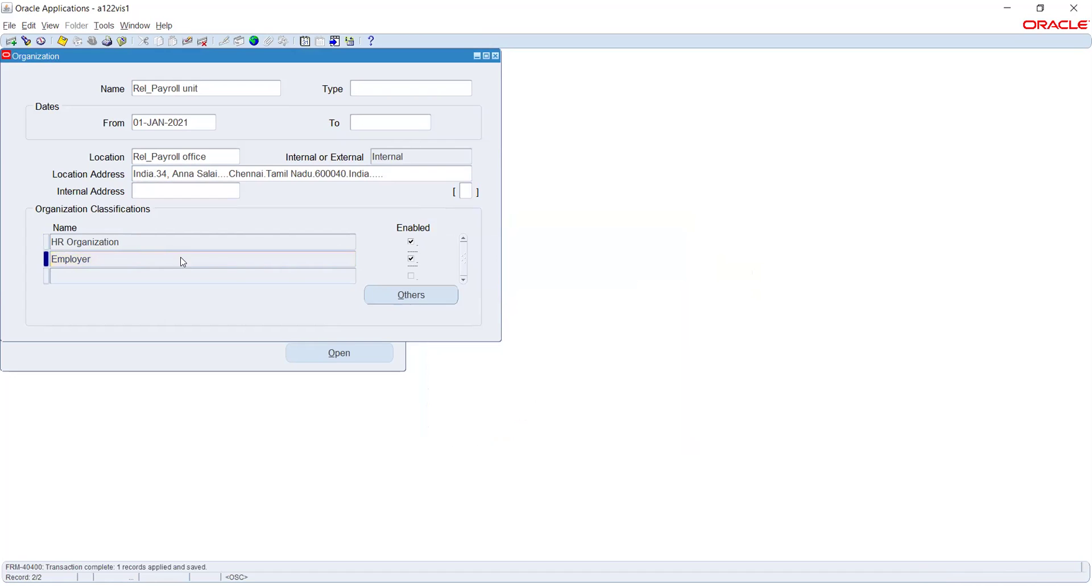
Dismiss the Employer no-additional-information error and close the Organization form.
click(423, 296)
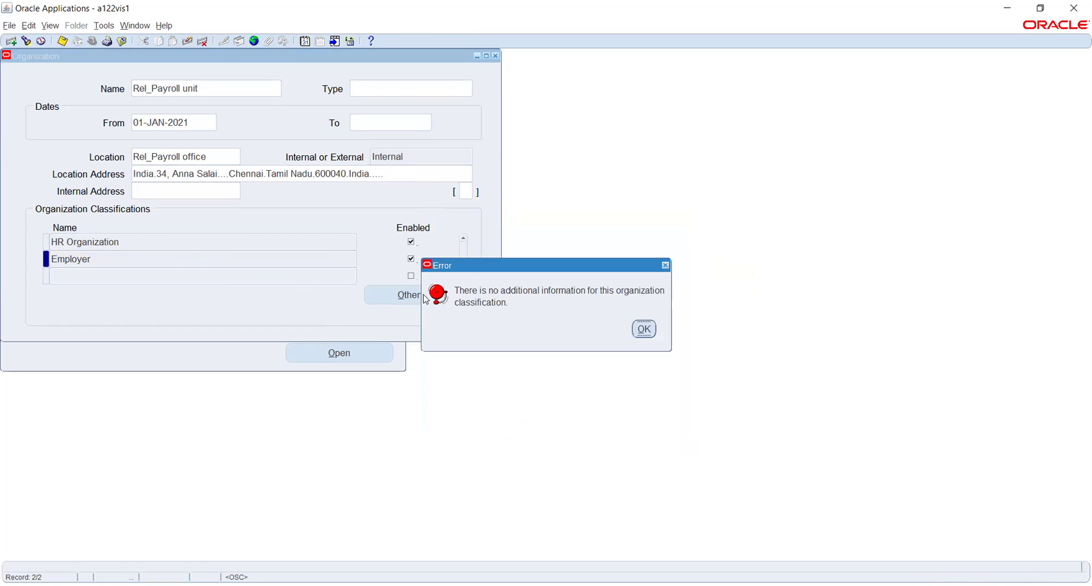
key(Return)
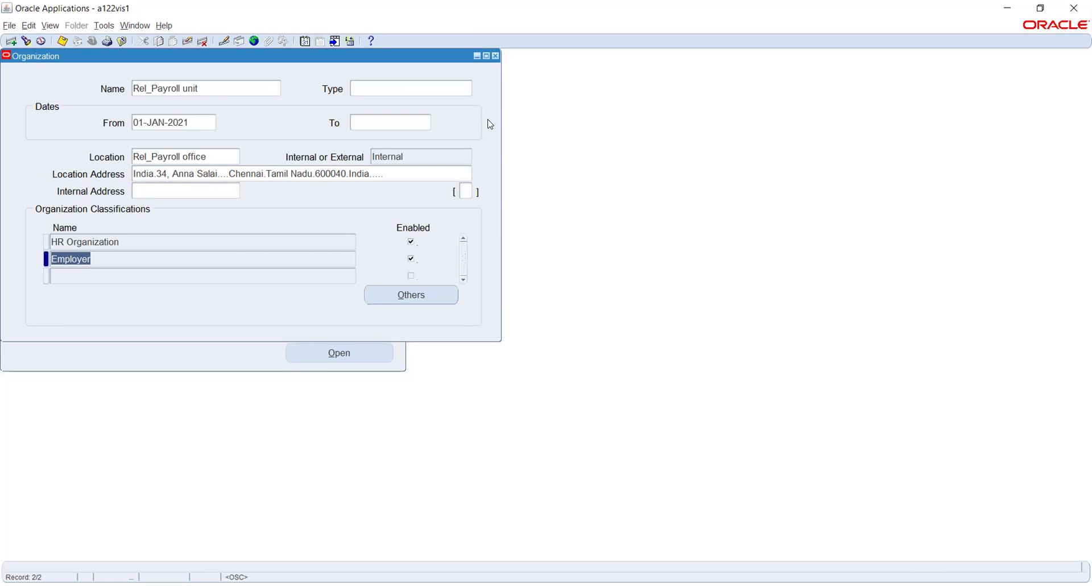
click(496, 57)
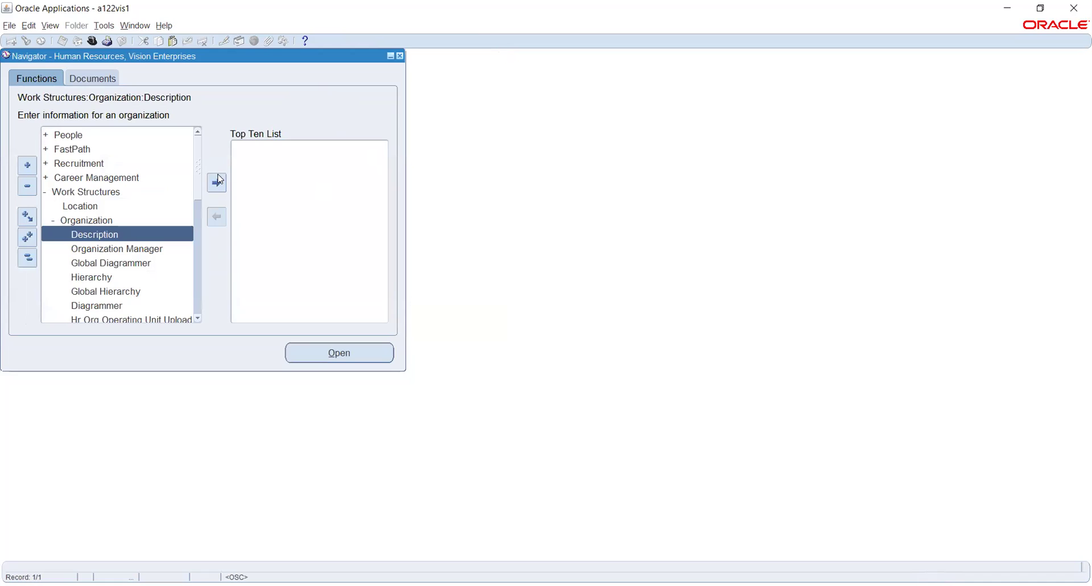
Open Job > Description from the Navigator to bring up Find Jobs.
click(198, 319)
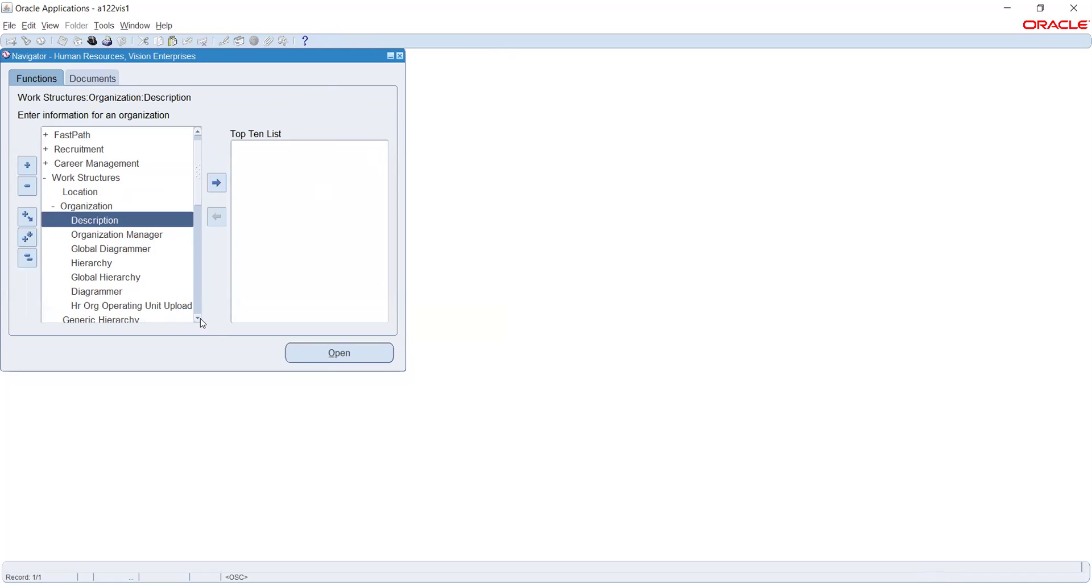
scroll(197, 316, down, 2)
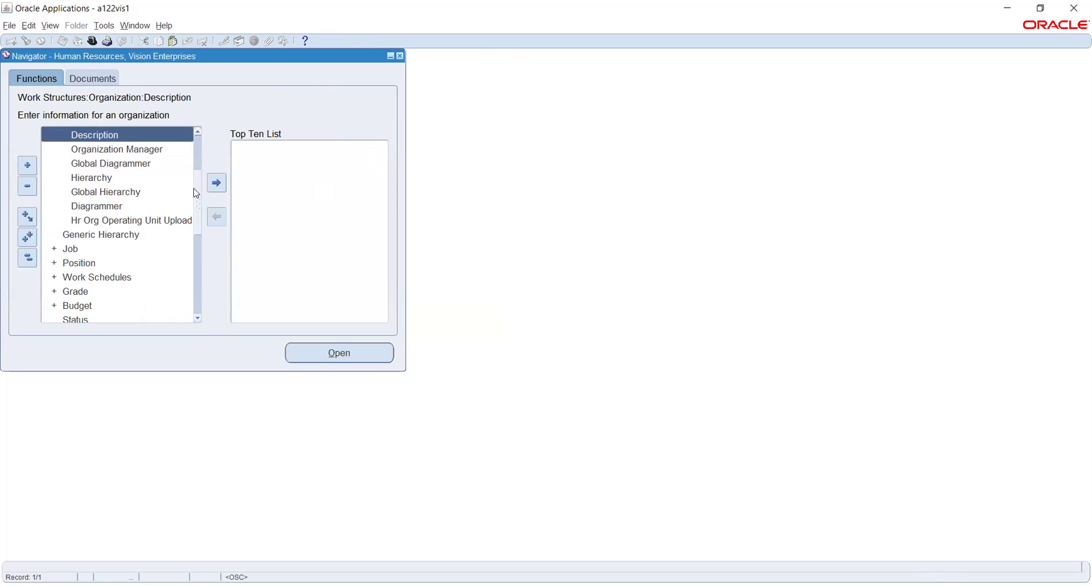
click(71, 249)
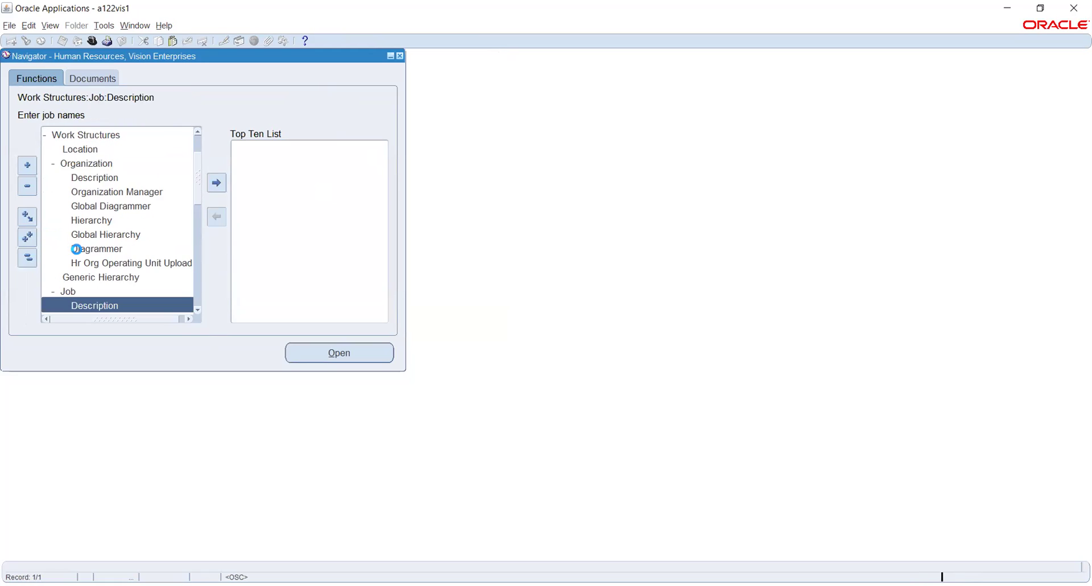
scroll(198, 313, down, 4)
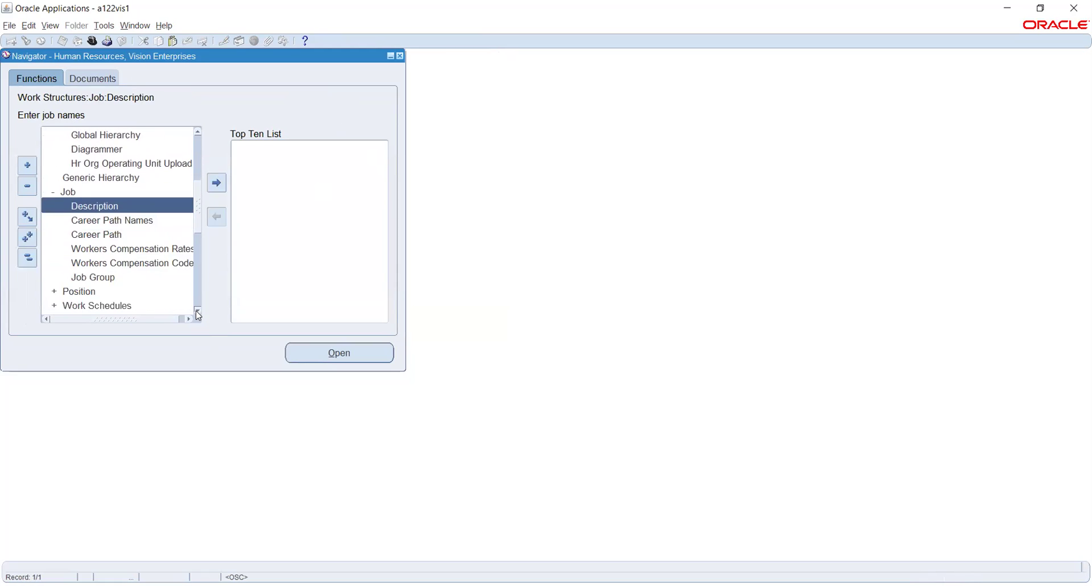
click(350, 353)
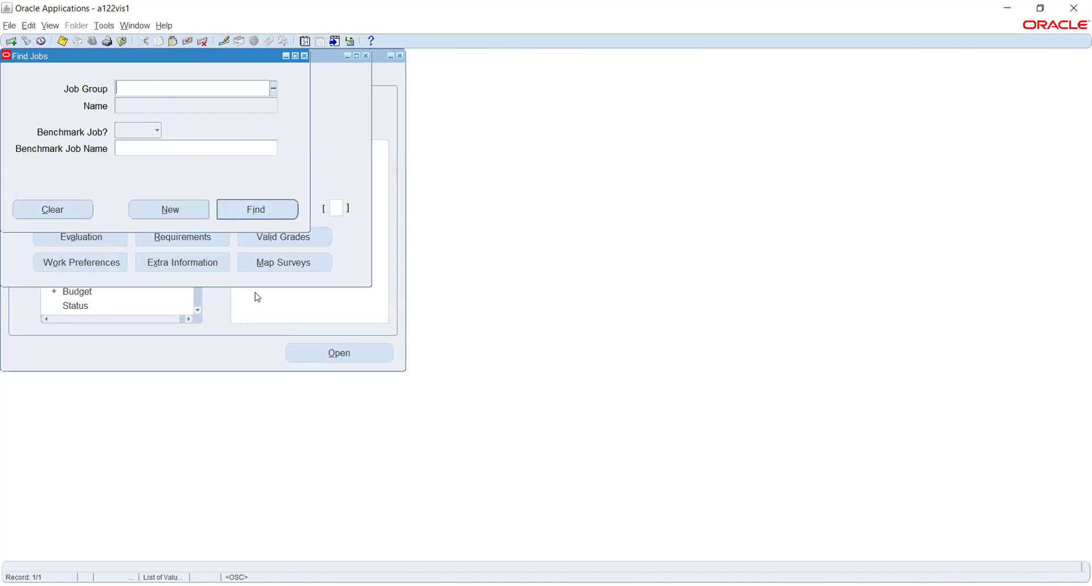
Create a new job record, keeping Vision Corporation as the job group, dated 01-JUN-2021.
click(173, 206)
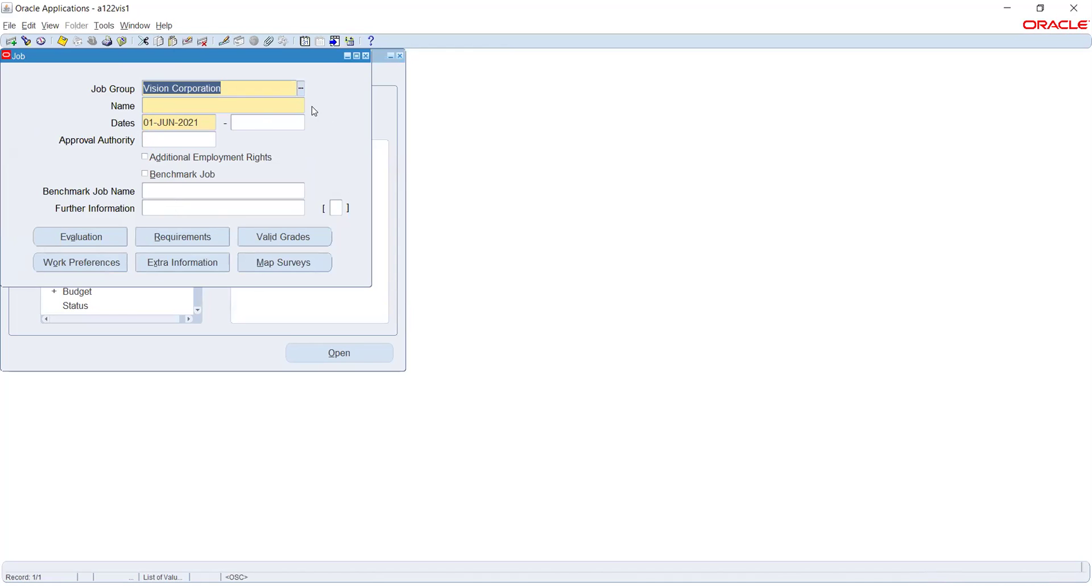
click(298, 89)
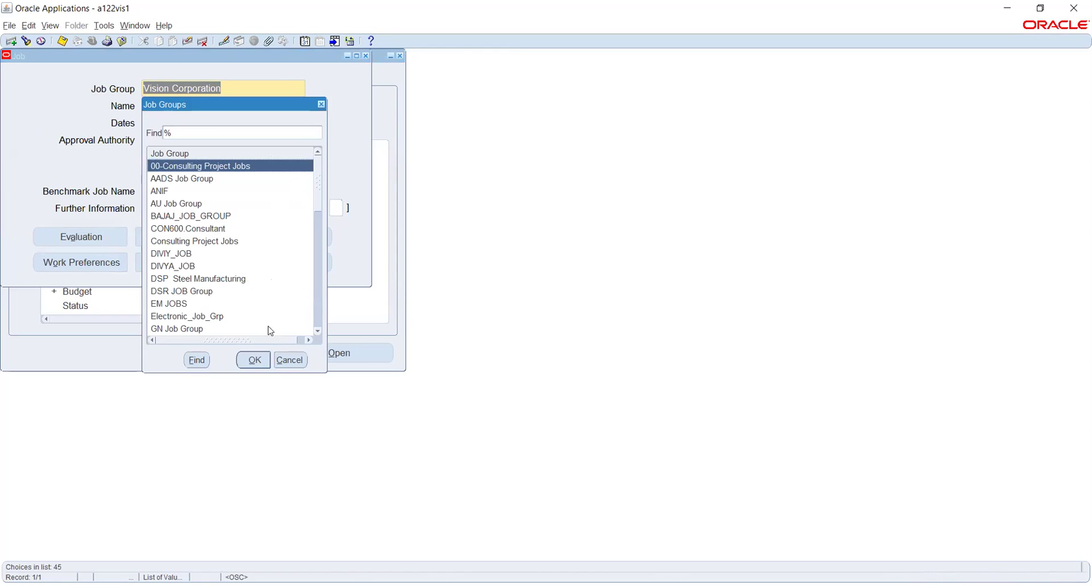
click(291, 359)
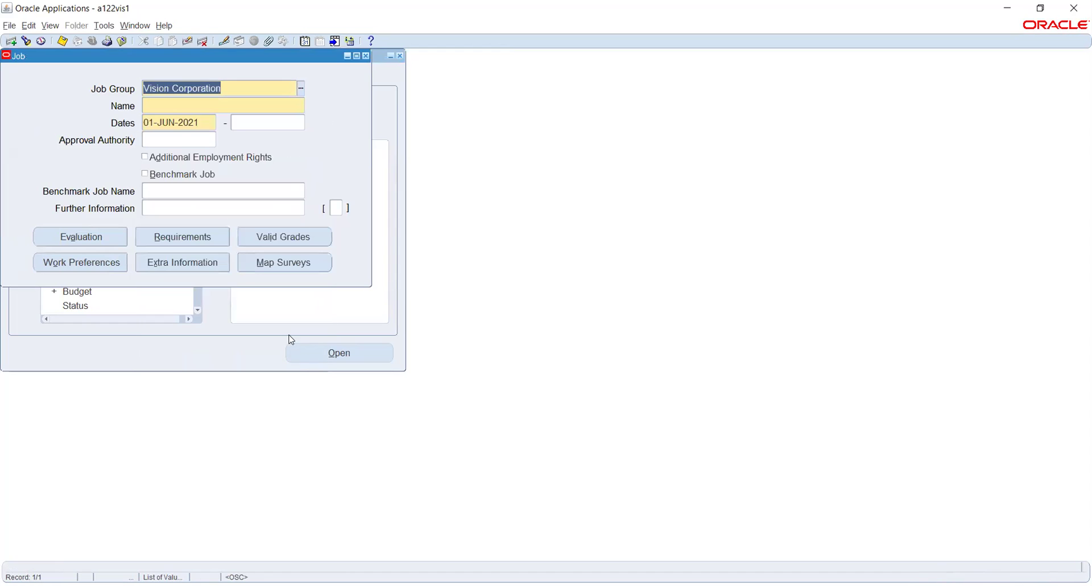
click(204, 101)
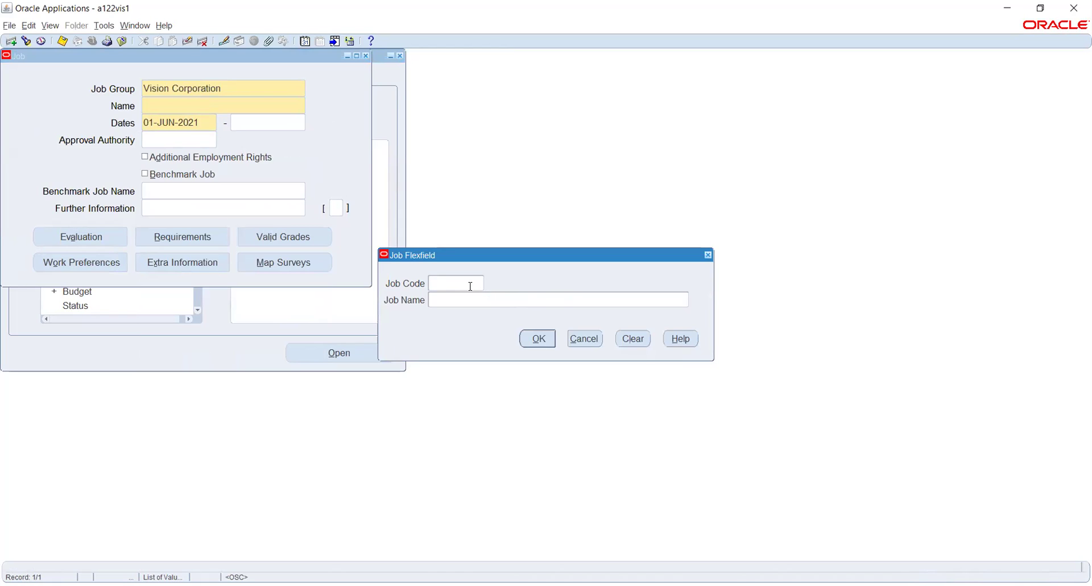
Close the Job form without saving, switch to General Ledger, Vision Operations (USA), and choose Setup.
click(576, 337)
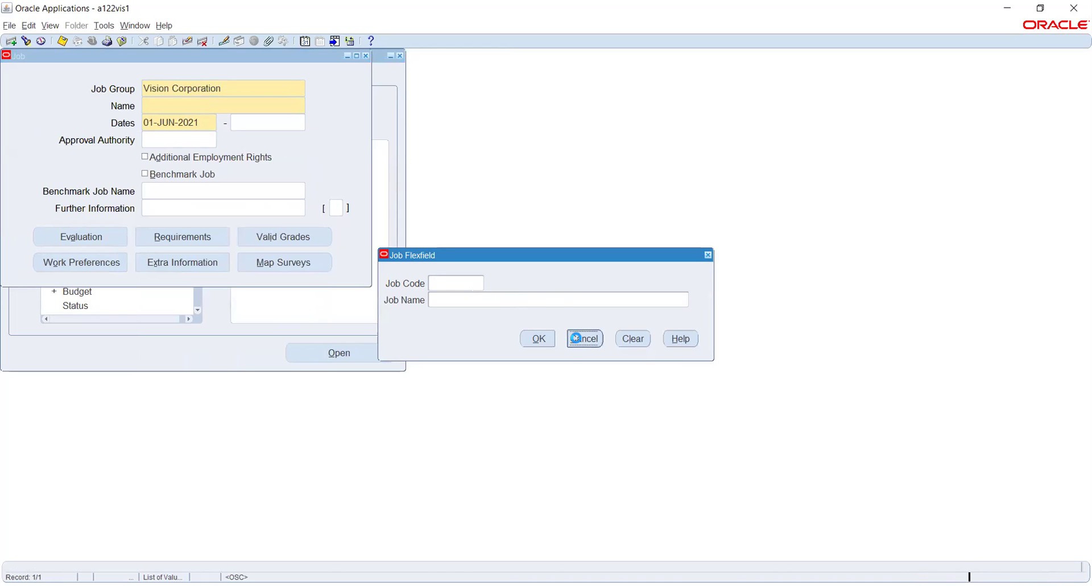
click(365, 57)
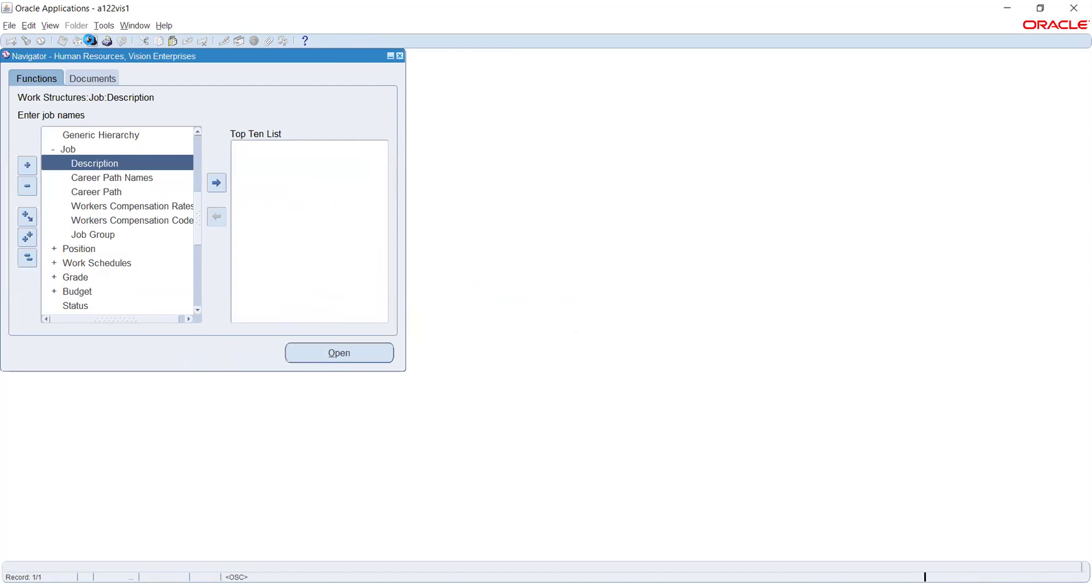
key(alt+f)
text(r)
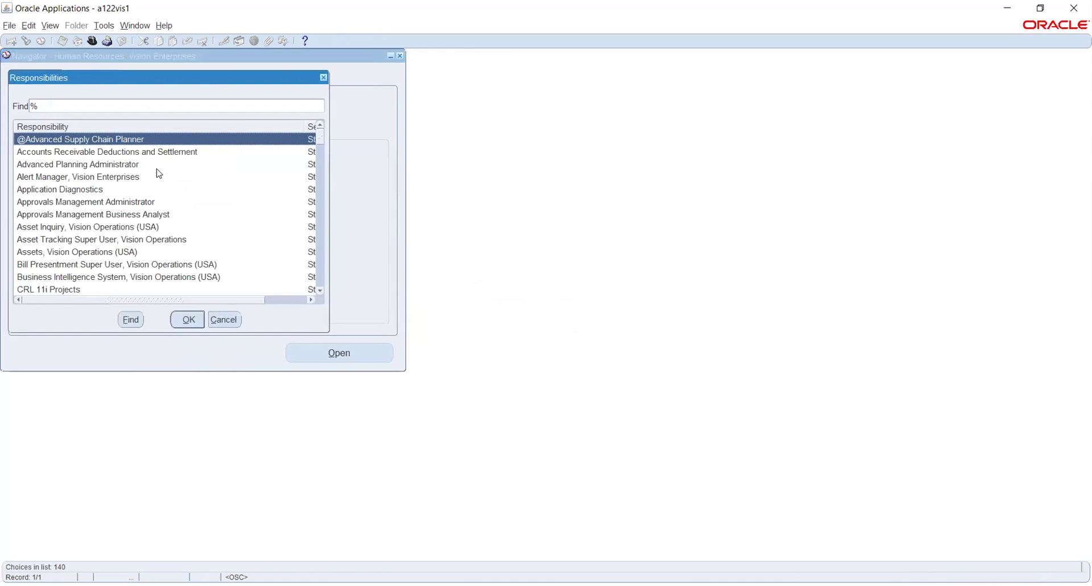
text(g)
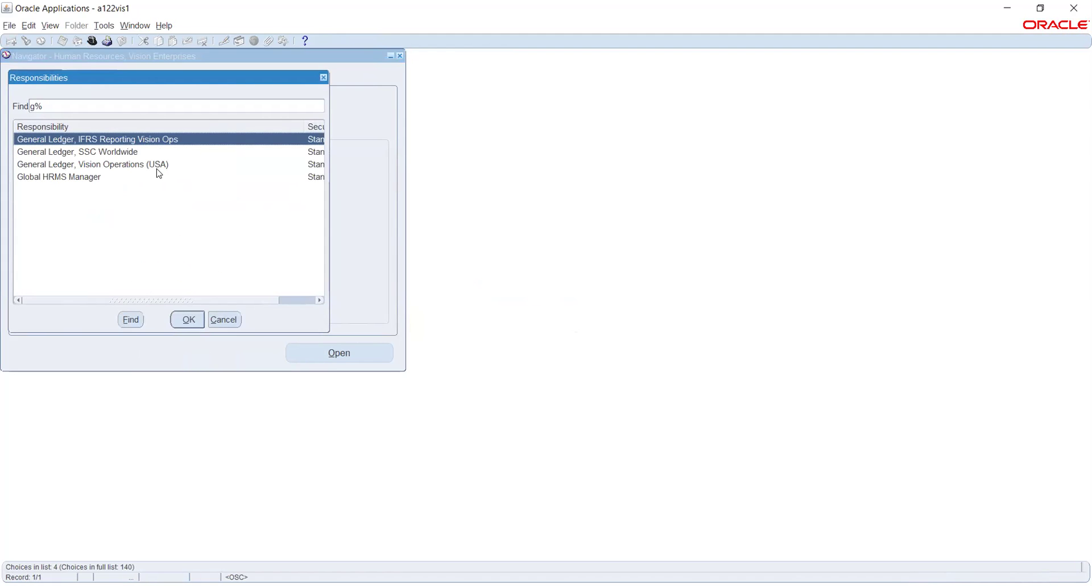
key(Down)
key(Down)
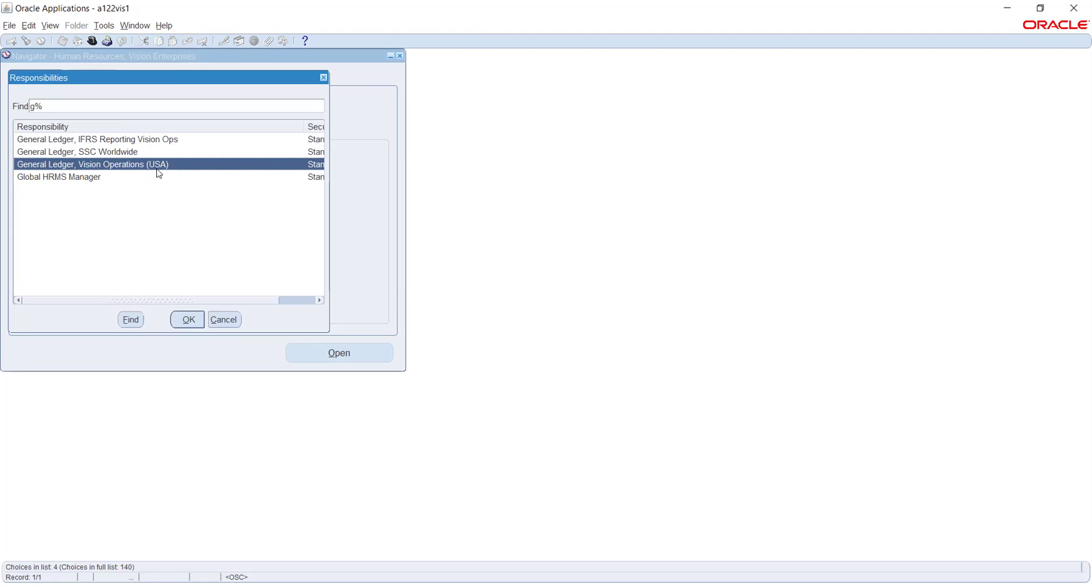
key(Return)
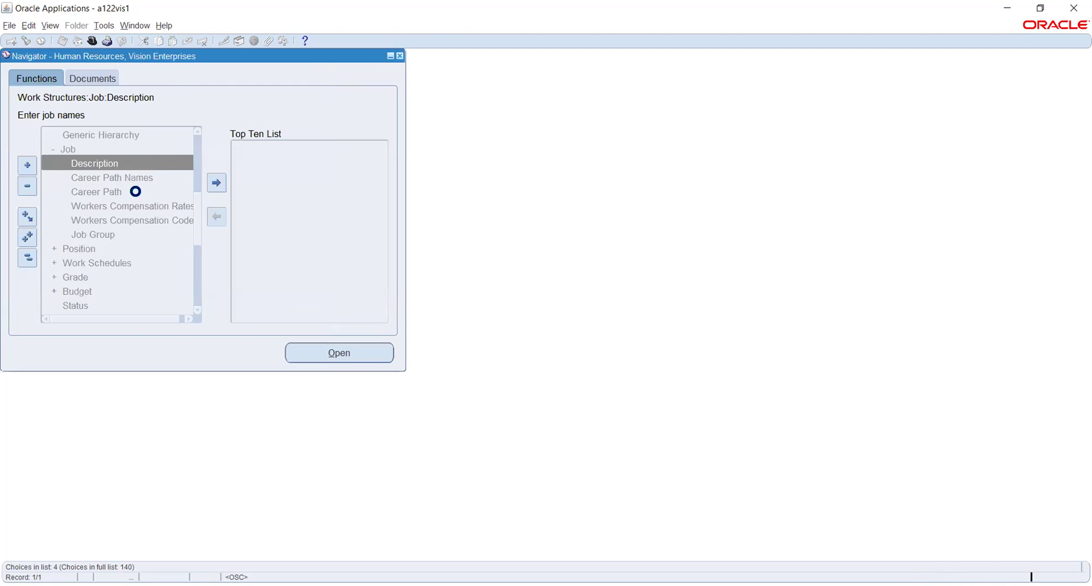
click(70, 220)
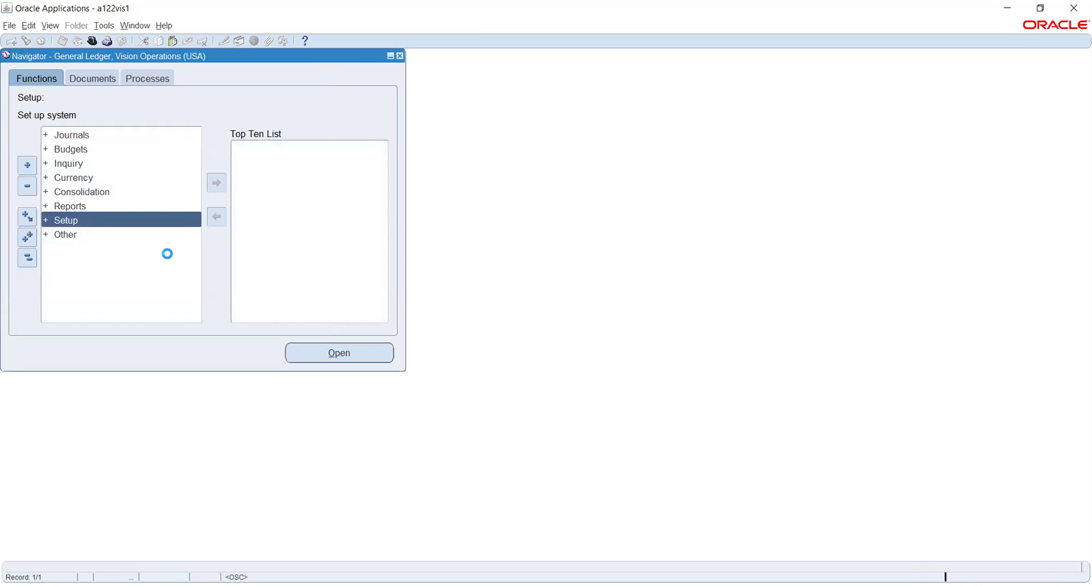
Expand Financials > Flexfields > Key and open the key flexfield Segments form.
double_click(86, 237)
double_click(94, 251)
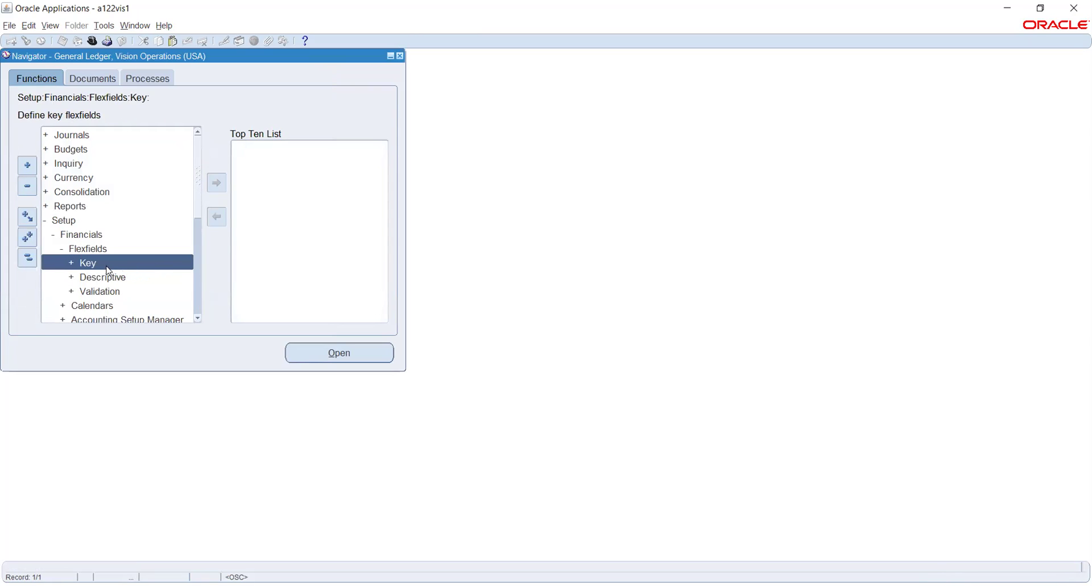
double_click(99, 262)
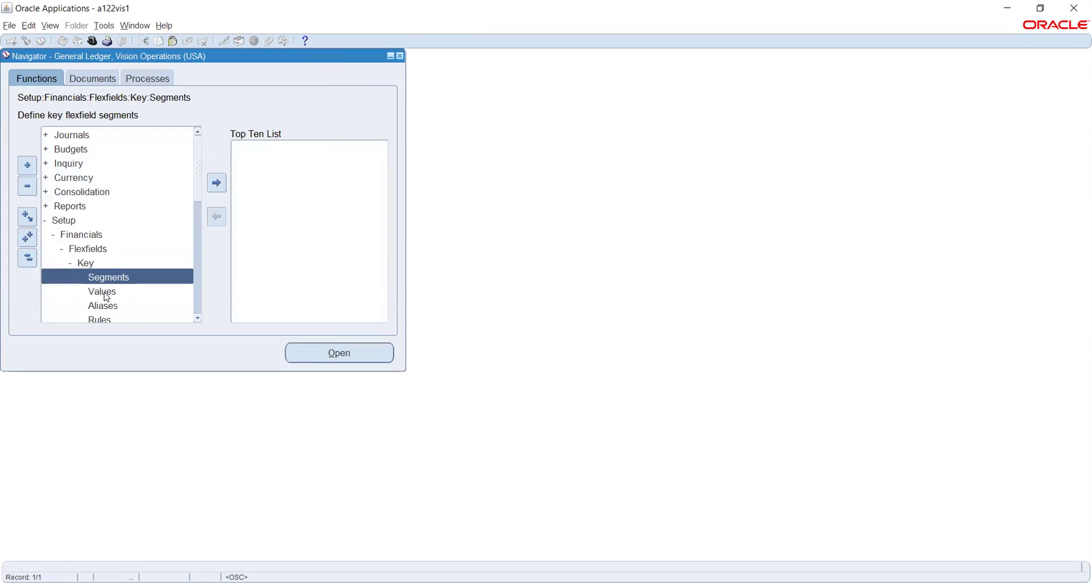
click(105, 292)
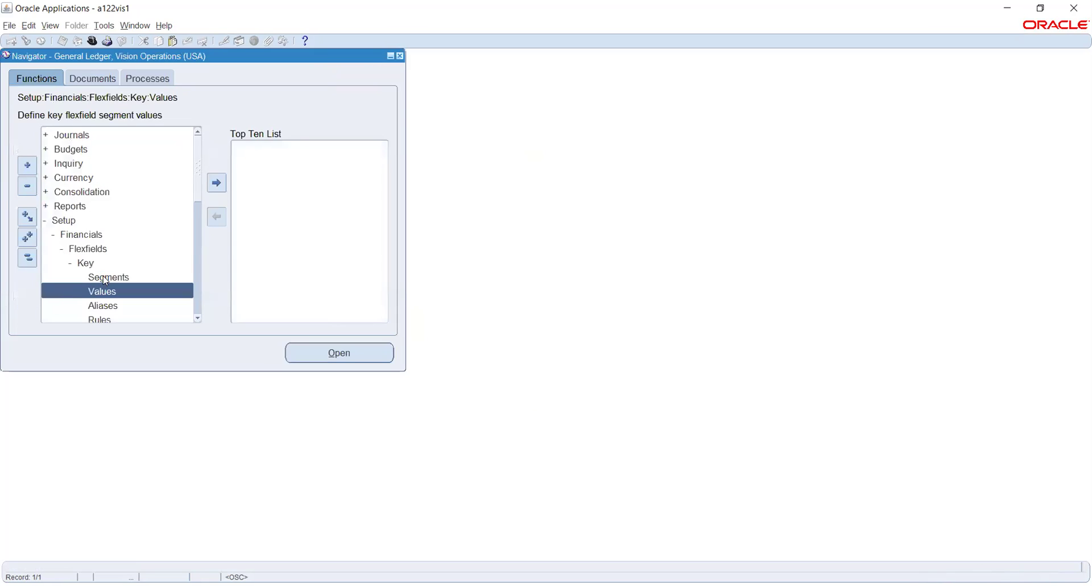
click(101, 277)
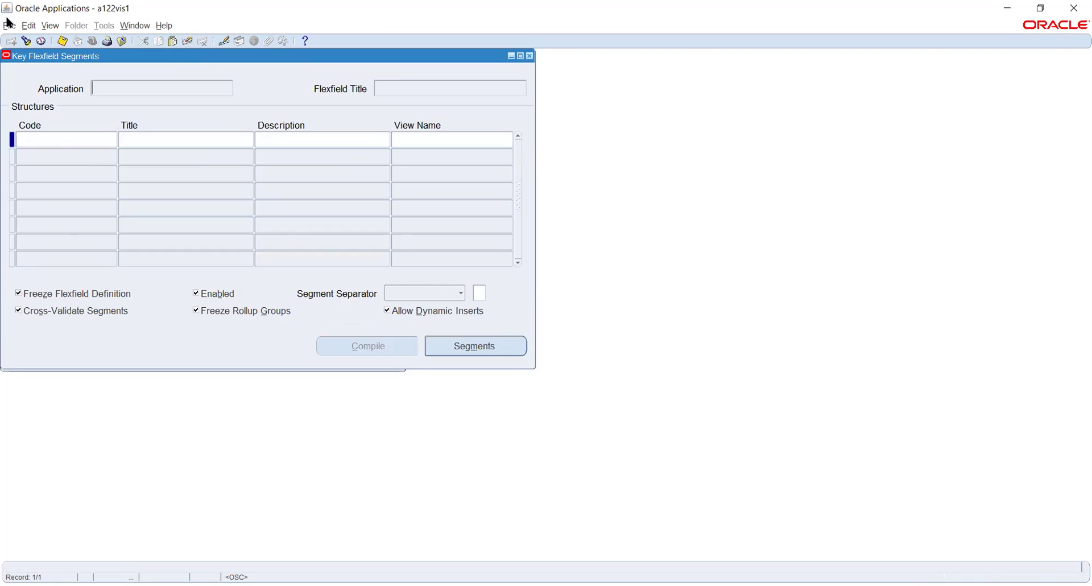
Find and load the Human Resources Job Flexfield structures.
click(26, 41)
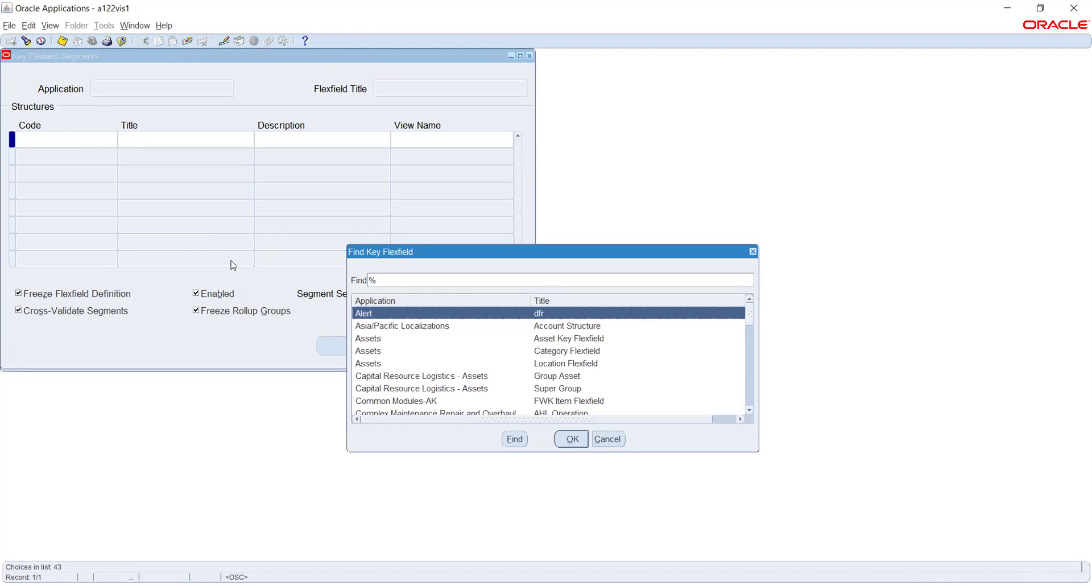
text(human Resources)
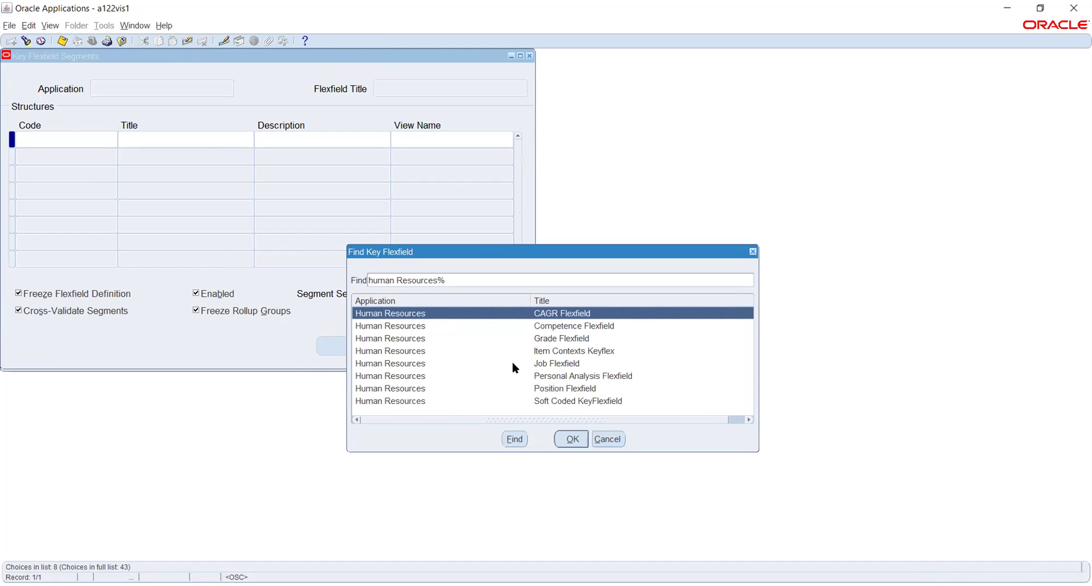
click(540, 367)
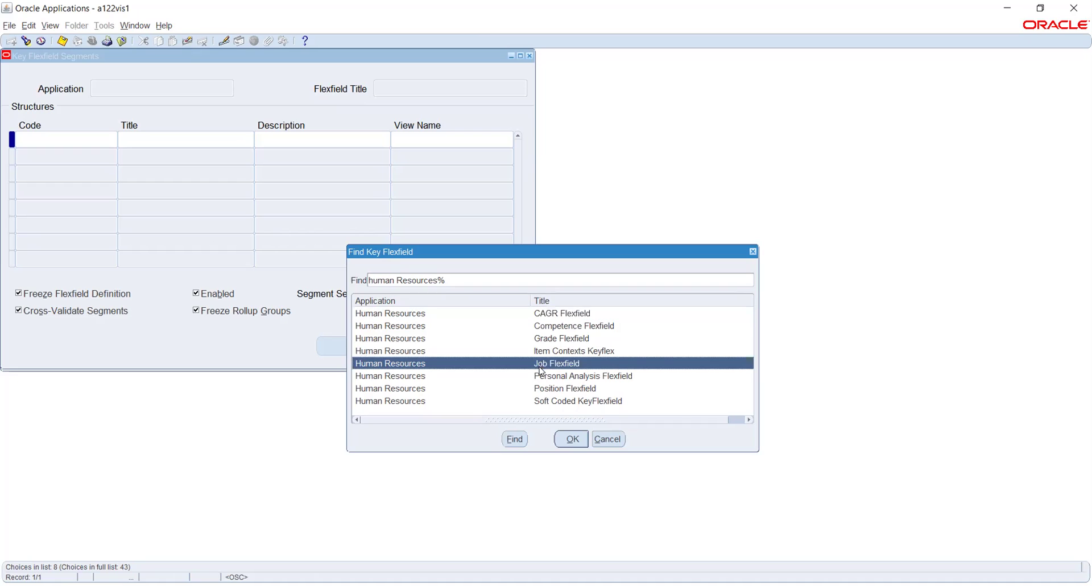
click(572, 439)
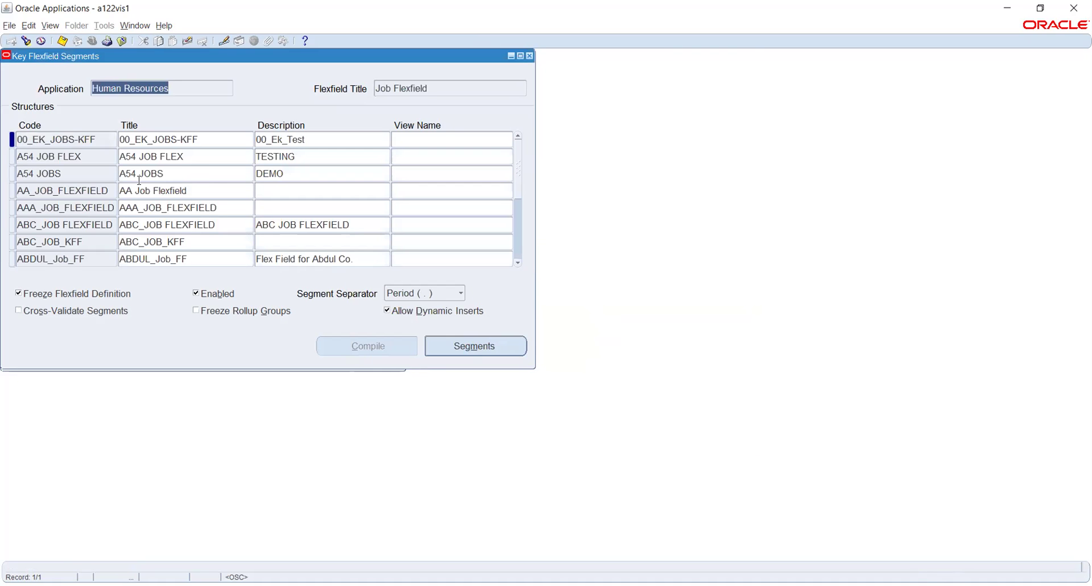
Filter to the Job Flexfield structure and view its Job Code and Job Name segments.
click(61, 163)
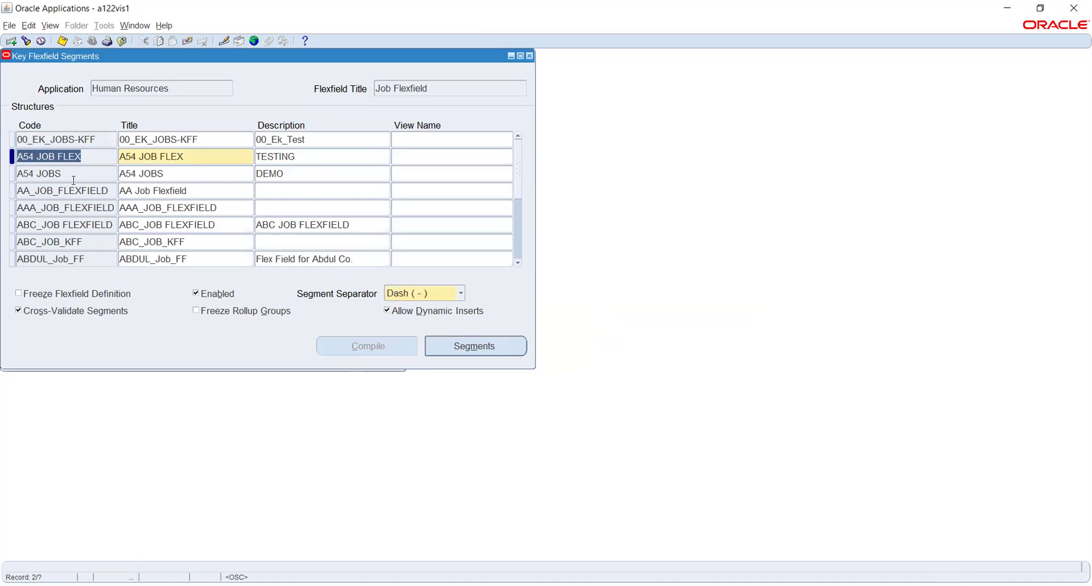
click(71, 168)
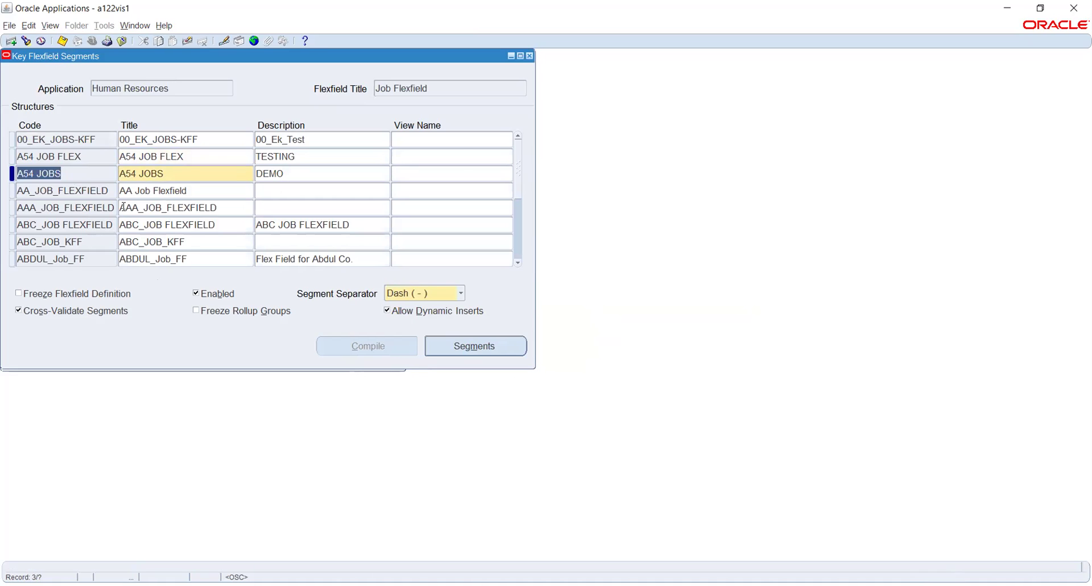
click(25, 42)
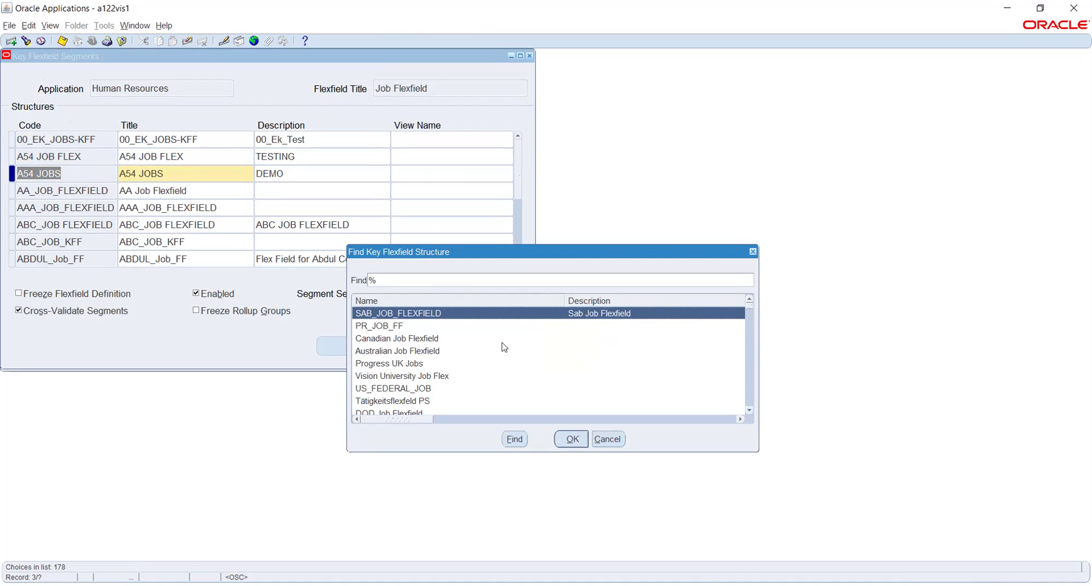
text(j)
click(568, 440)
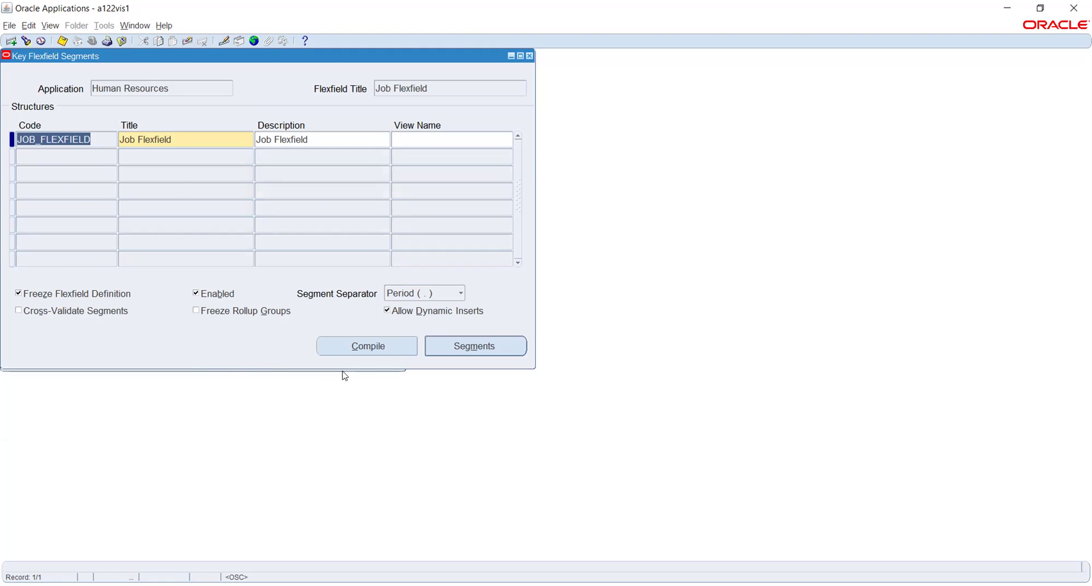
click(464, 349)
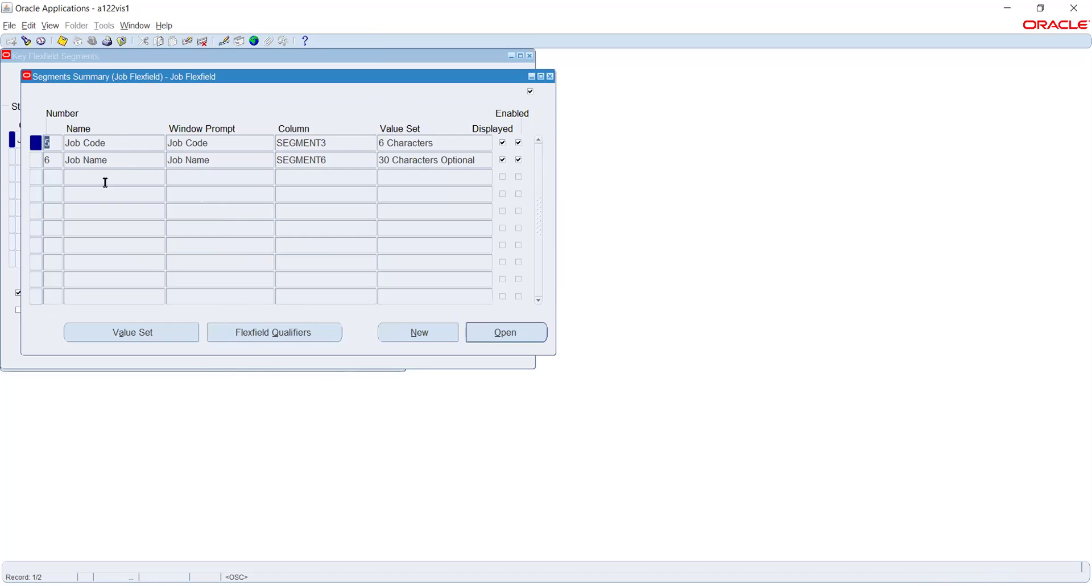
Close the segments summary, uncheck Freeze Flexfield Definition, and accept the caution.
click(105, 175)
click(104, 175)
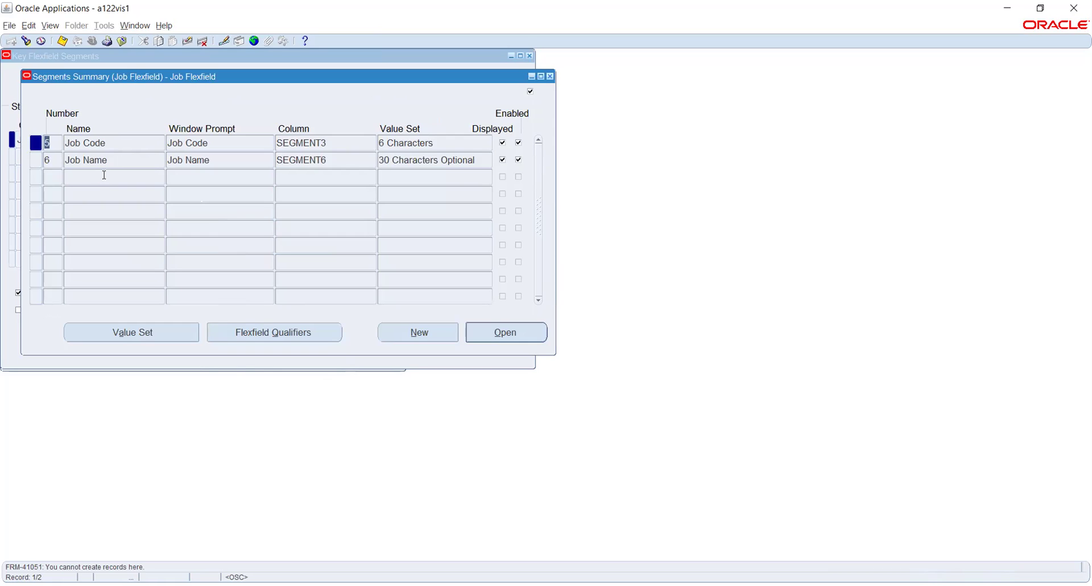
click(549, 76)
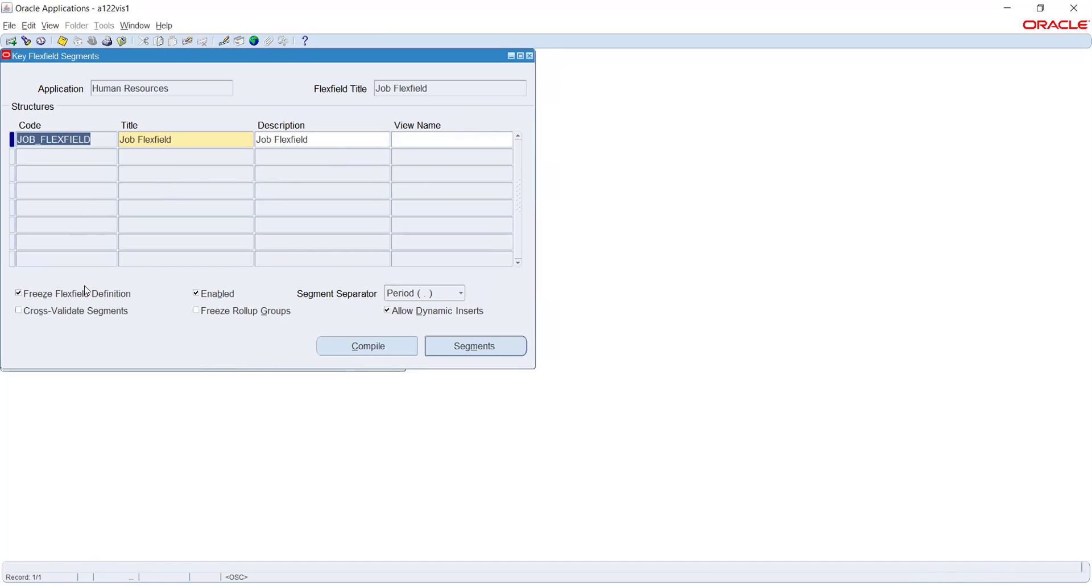
click(18, 294)
click(603, 335)
Reopen and close the JOB_FLEXFIELD segments summary twice to review Job Code and Job Name.
click(453, 345)
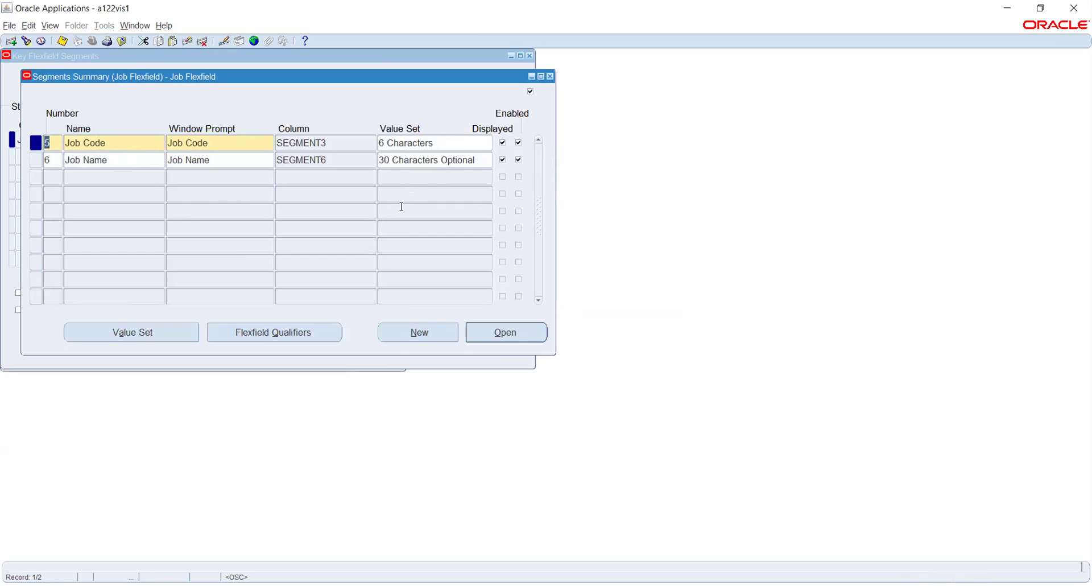
click(550, 76)
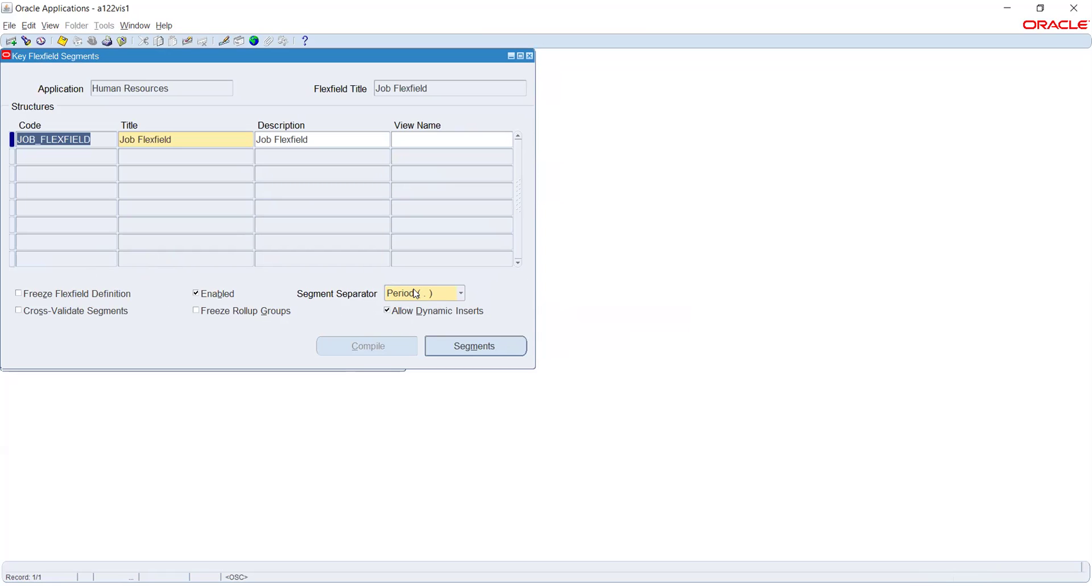
click(460, 347)
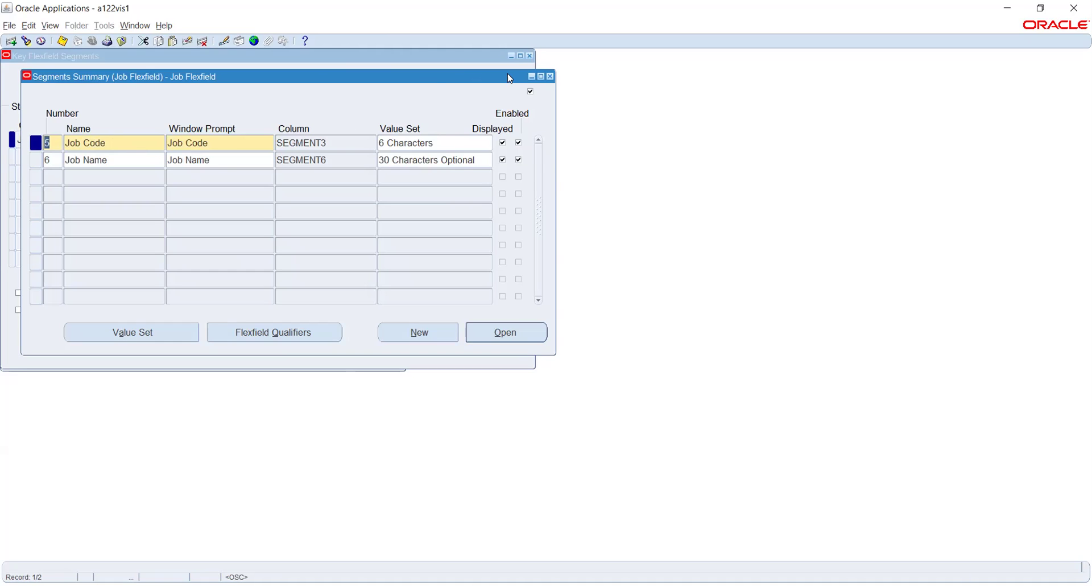
click(550, 79)
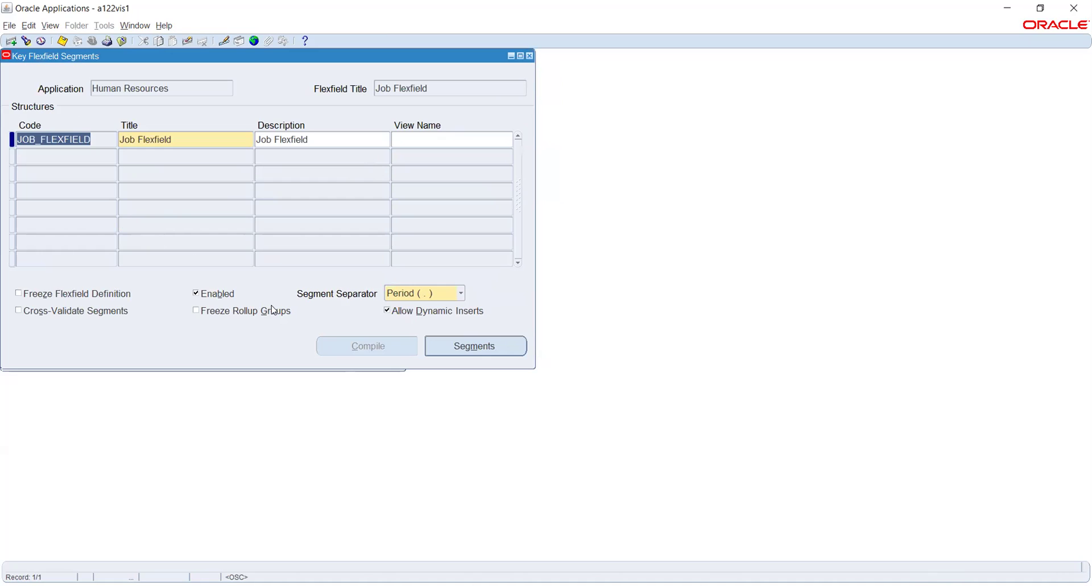
click(397, 293)
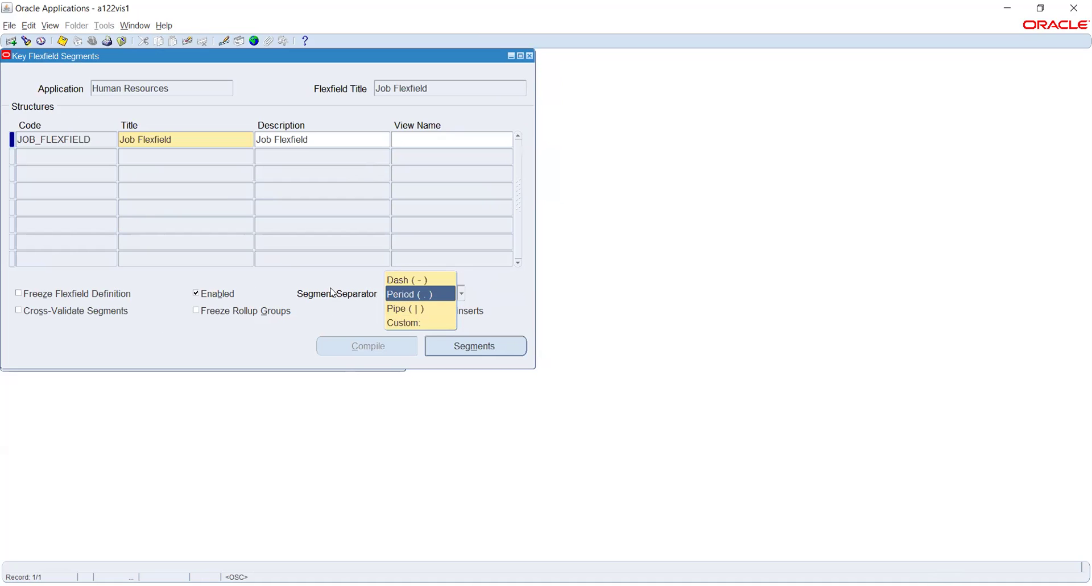
click(293, 277)
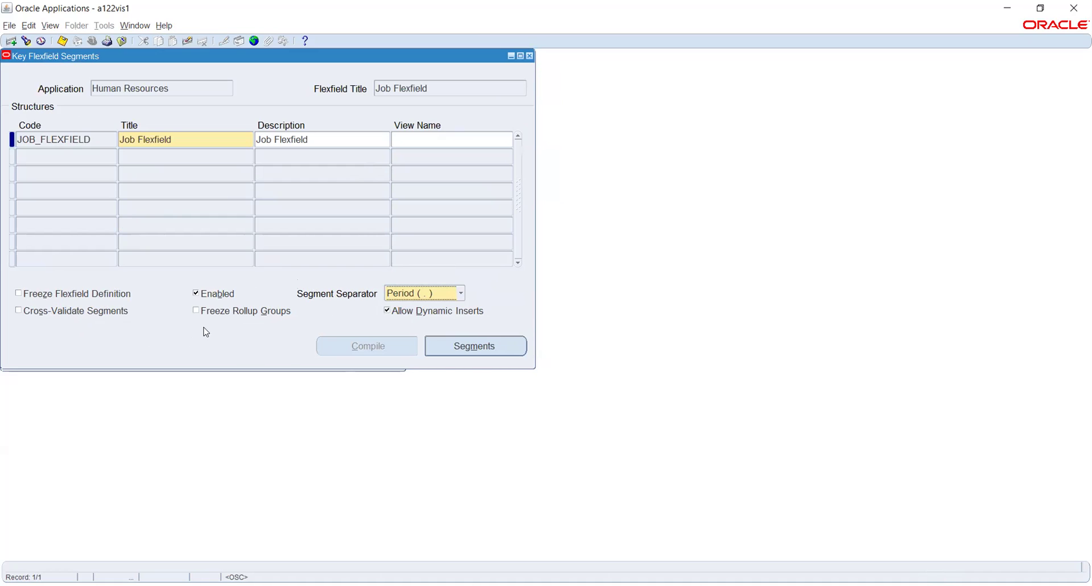
click(478, 346)
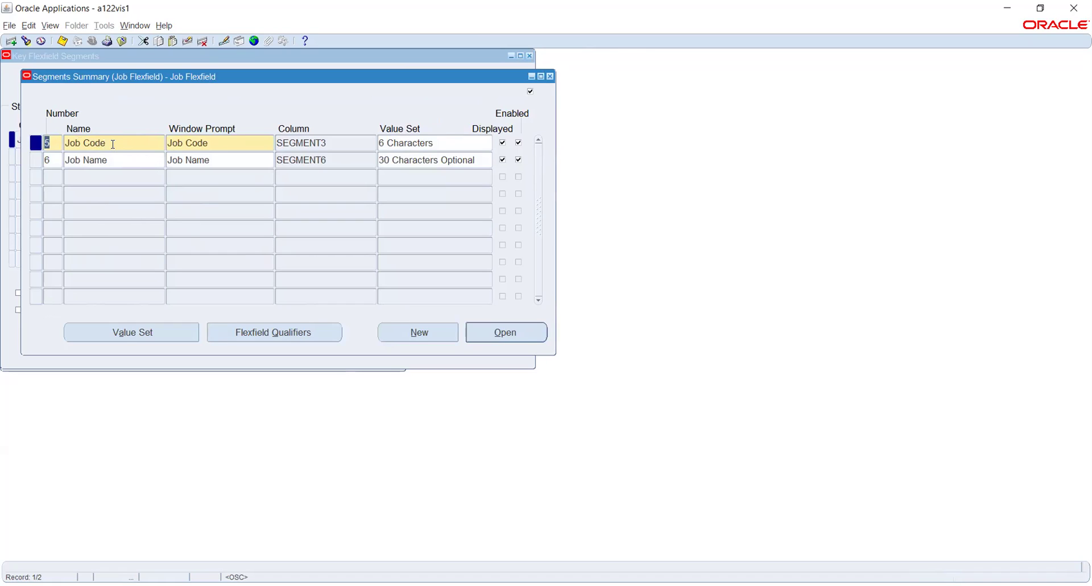
click(550, 76)
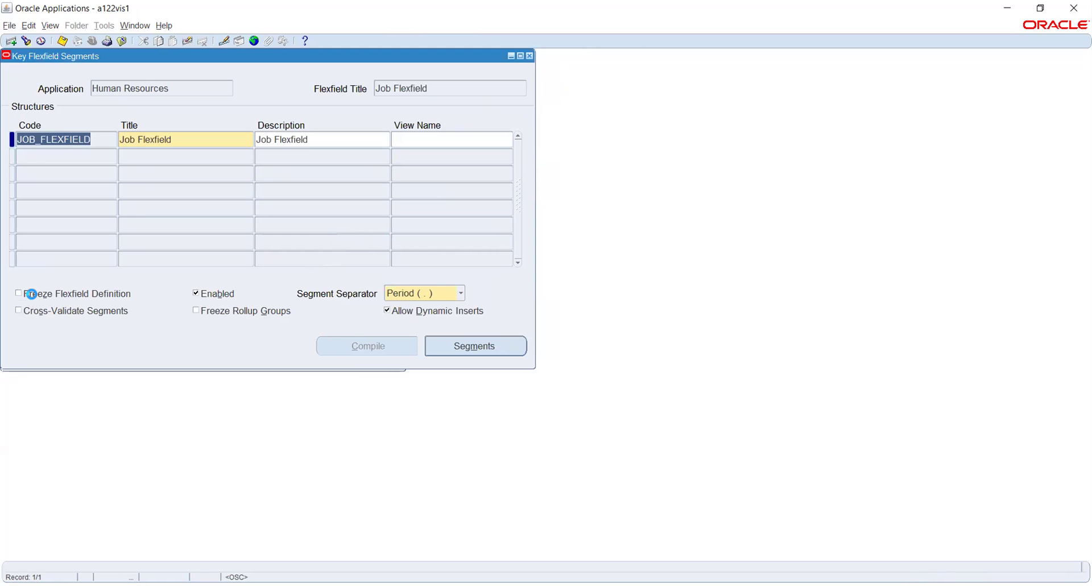
Refreeze the Job Flexfield definition, attempt Compile, and dismiss the seeded-flexfield error.
click(31, 293)
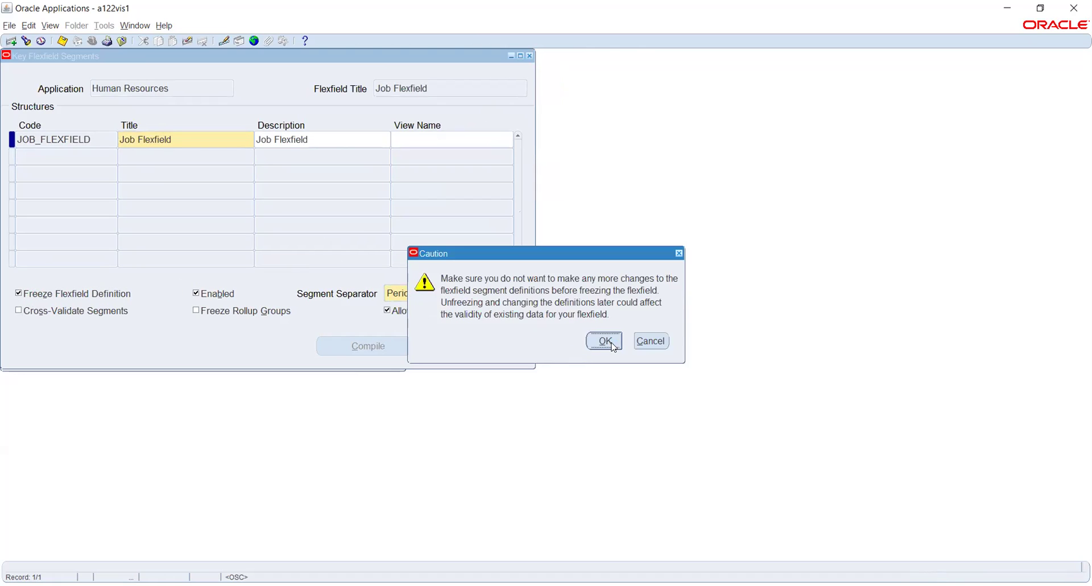
click(606, 341)
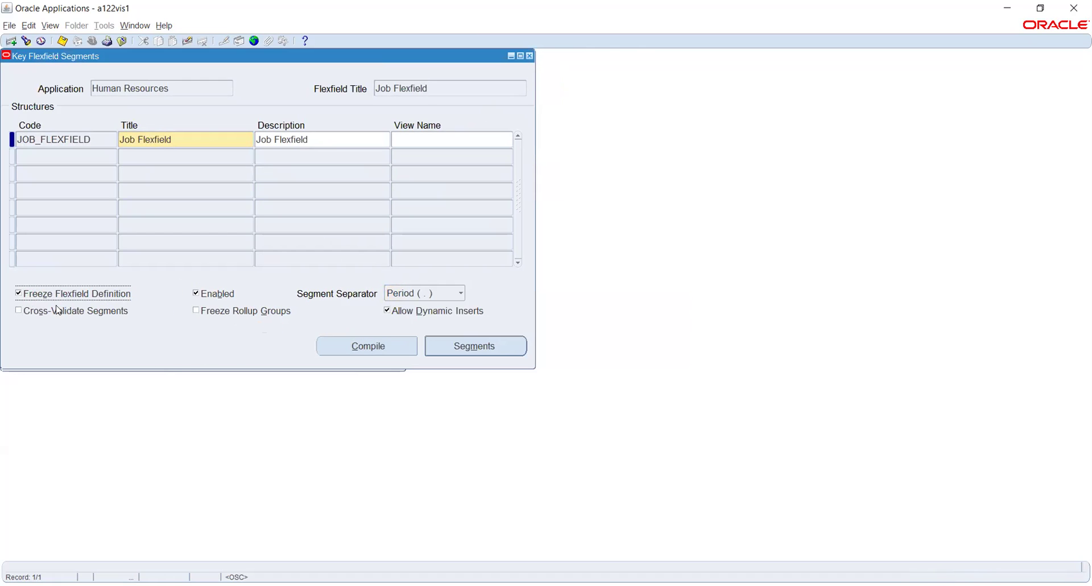
click(340, 348)
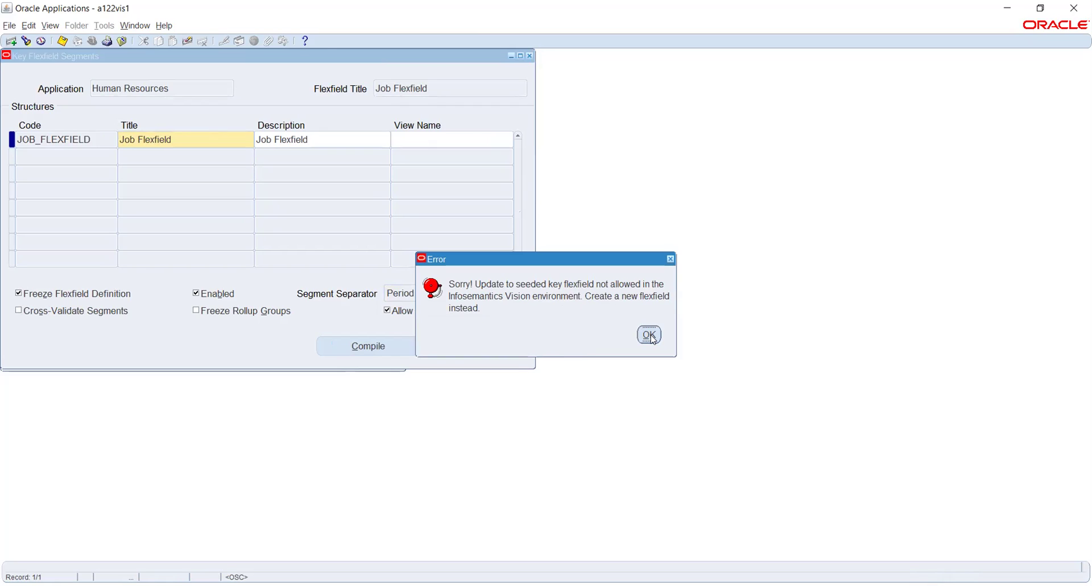
click(651, 336)
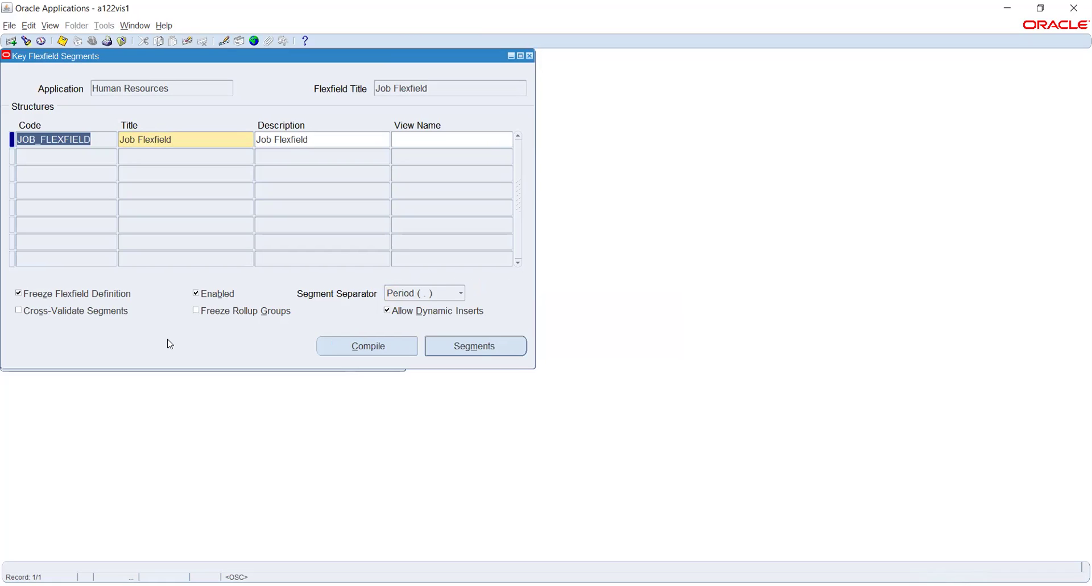
Review the Job Code segment, close the Job Flexfield definition without saving, and open Key Values.
click(455, 345)
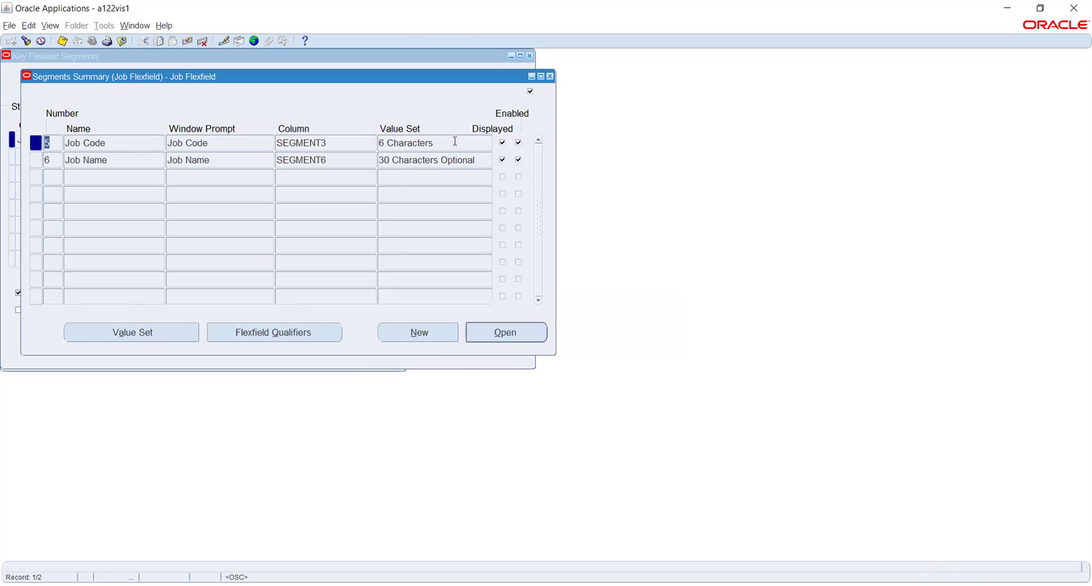
click(458, 141)
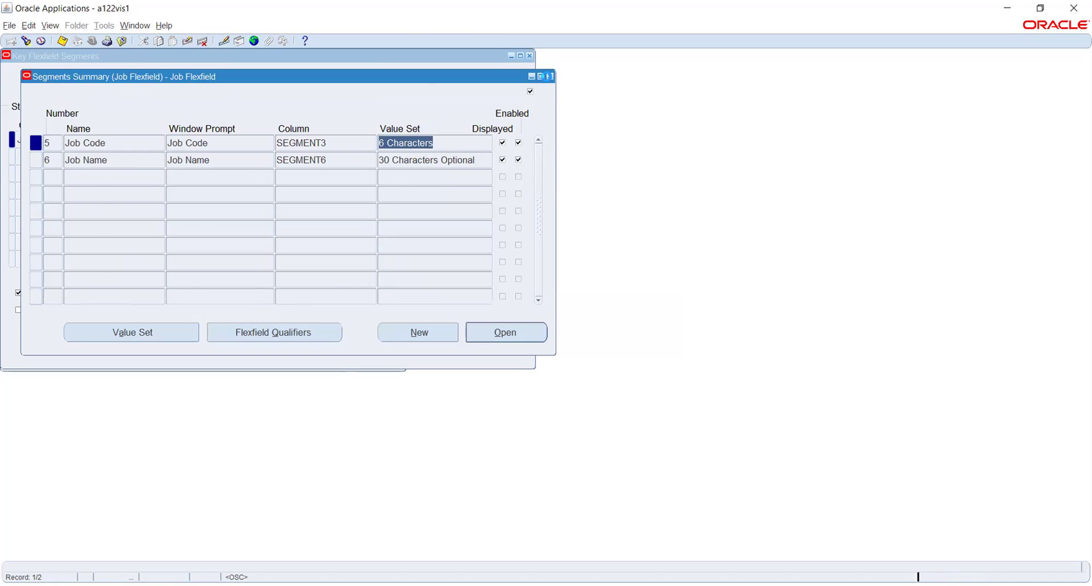
click(548, 76)
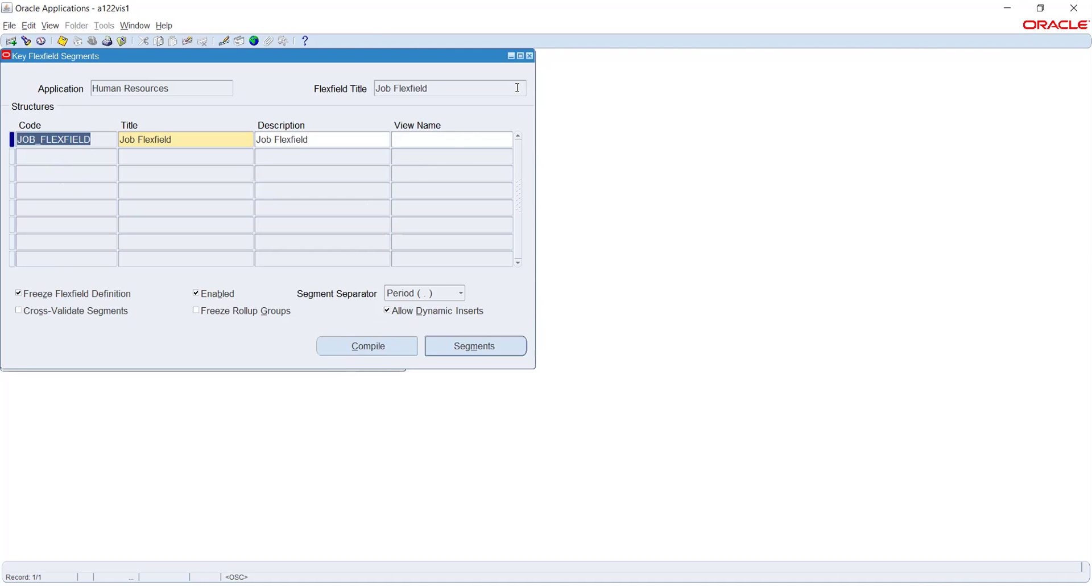
click(530, 57)
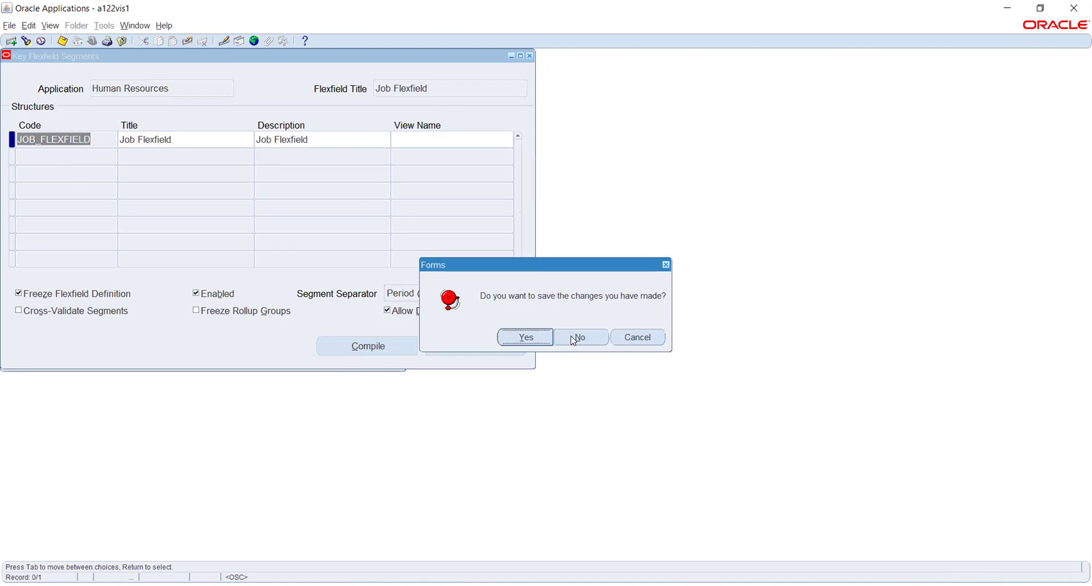
click(576, 337)
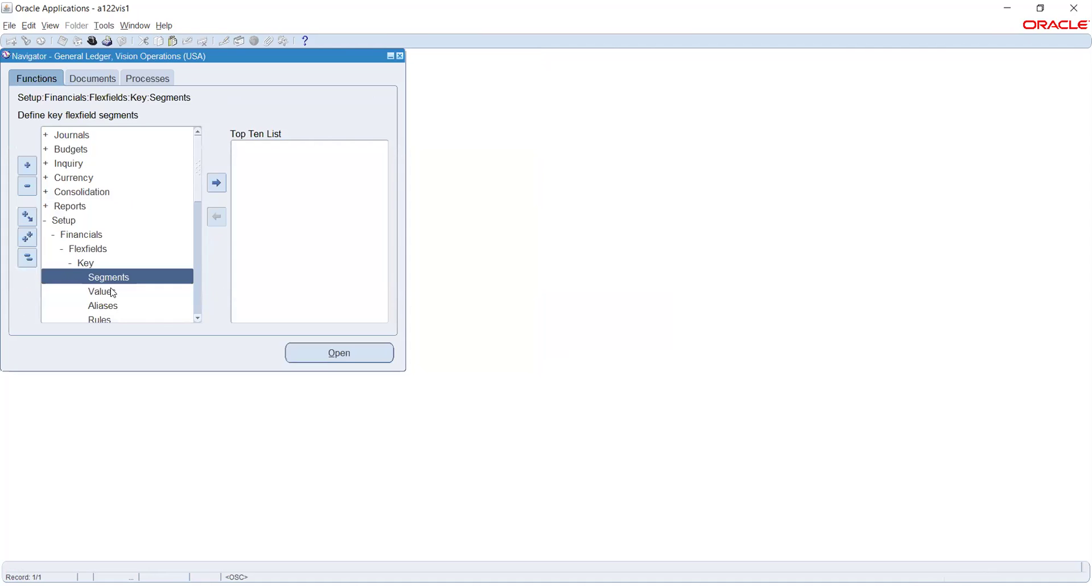
double_click(113, 292)
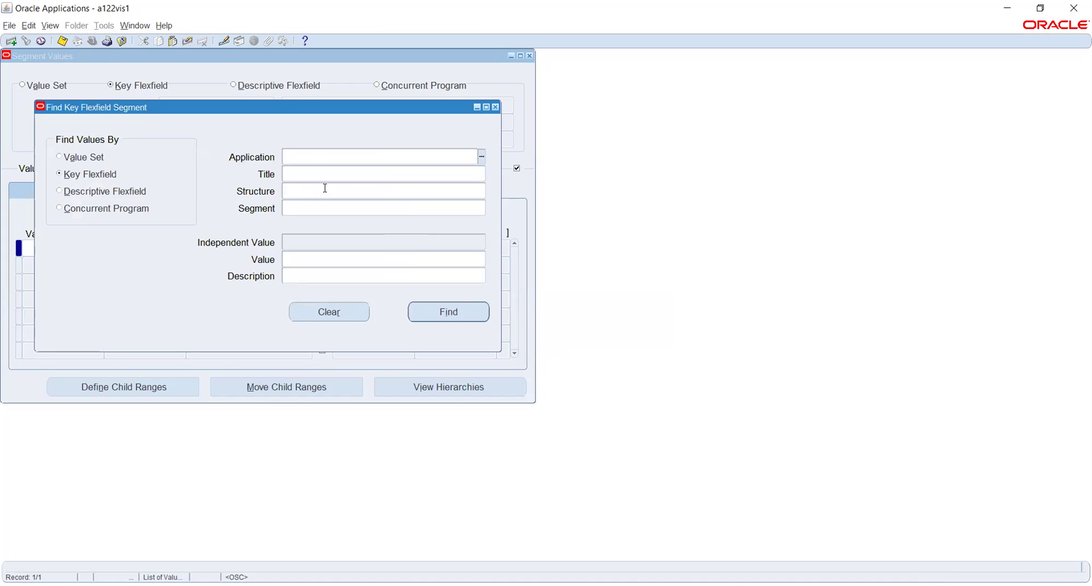
Enter Human Resources as application and Job Flexfield as title, then clear a partial structure entry.
text(Hum)
key(Tab)
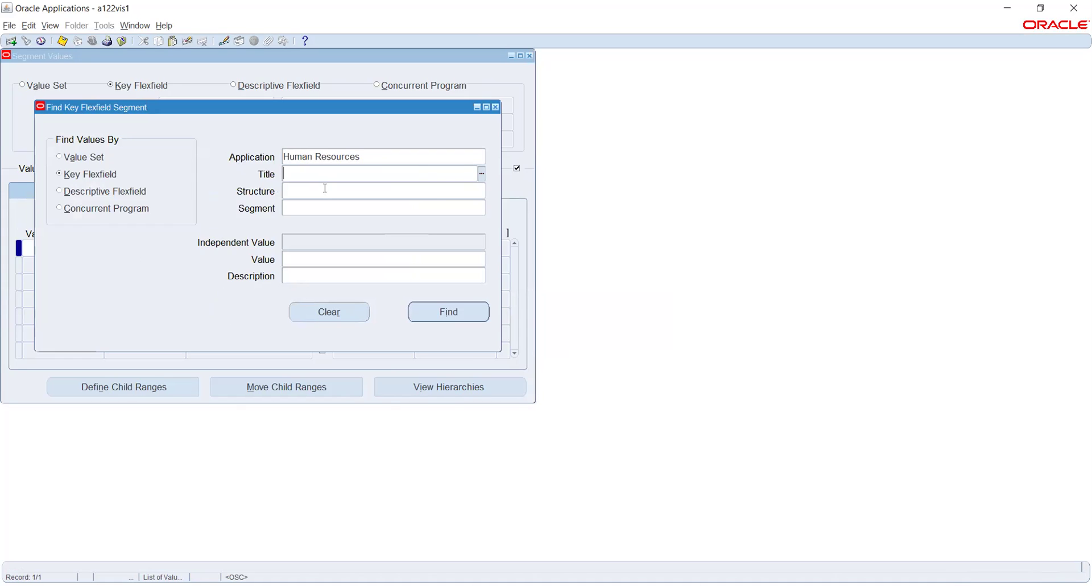
text(job)
key(Tab)
text(jo)
key(Tab)
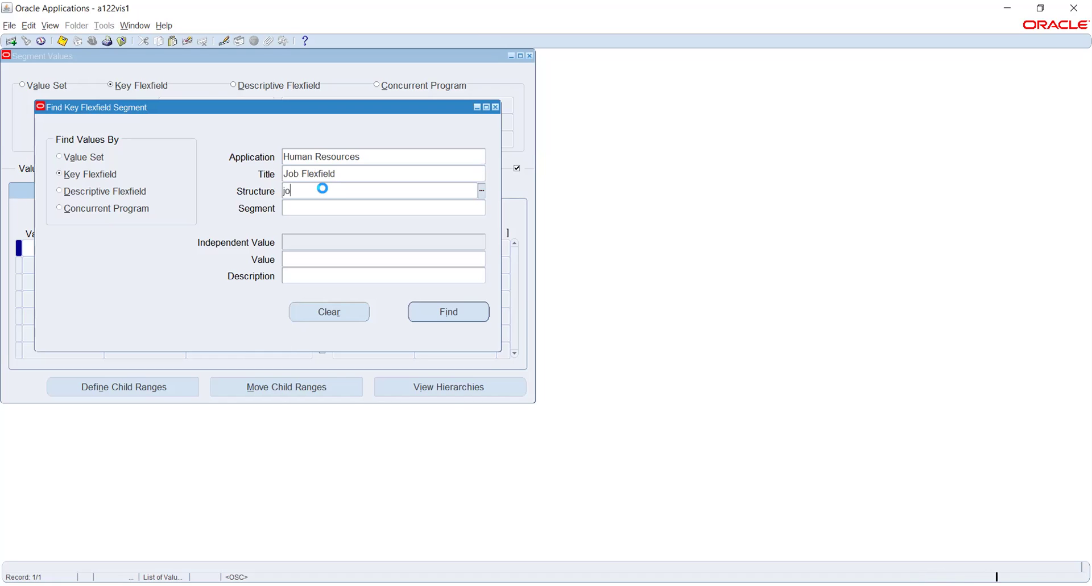
key(Down)
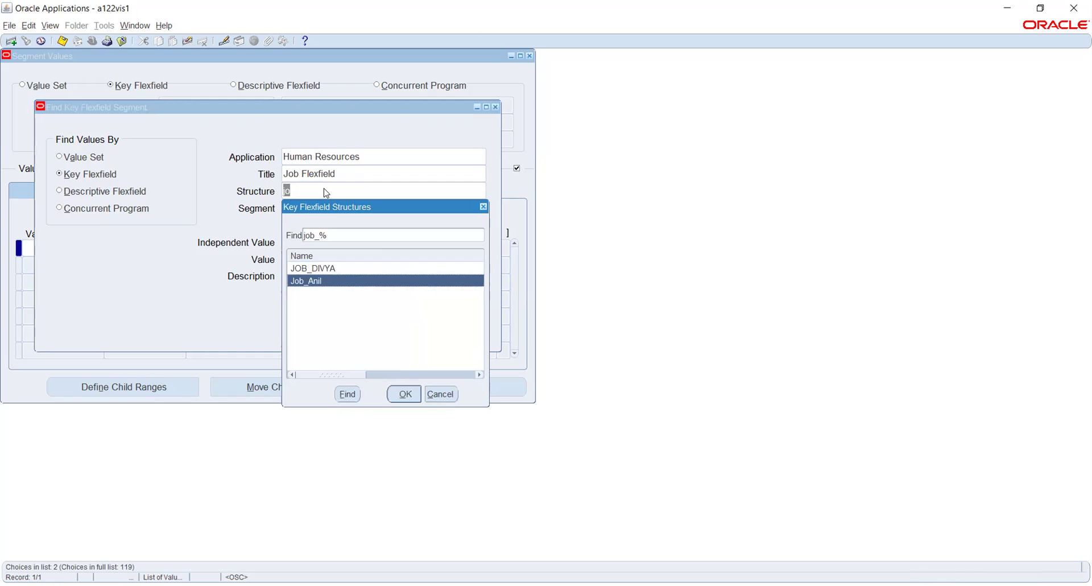
key(Up)
click(439, 393)
key(BackSpace)
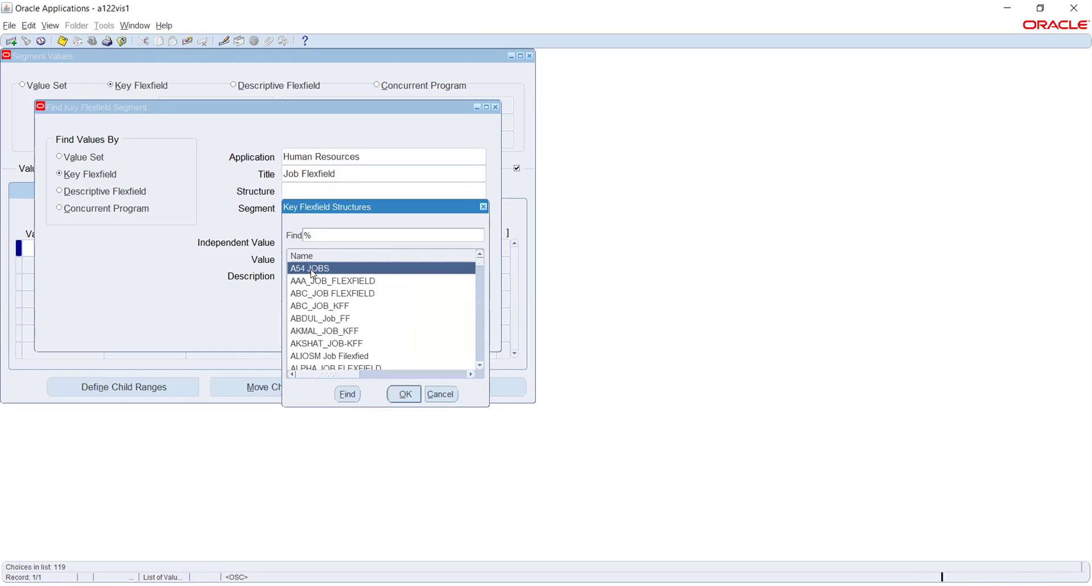
Choose Vision Kuwait Jobs from the Structure list and find its Job segment values.
scroll(341, 319, down, 3)
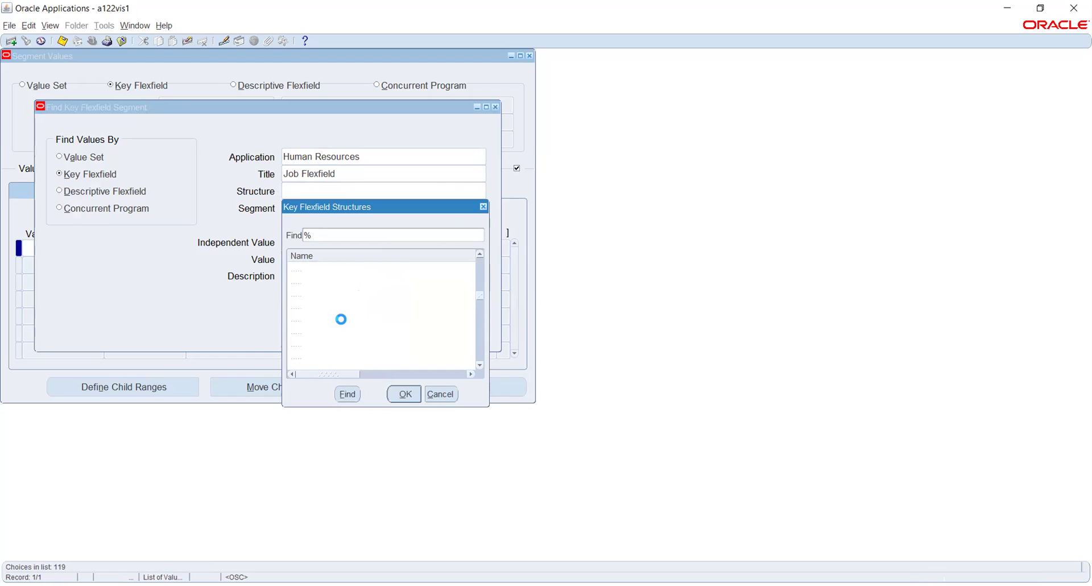
scroll(343, 325, down, 1)
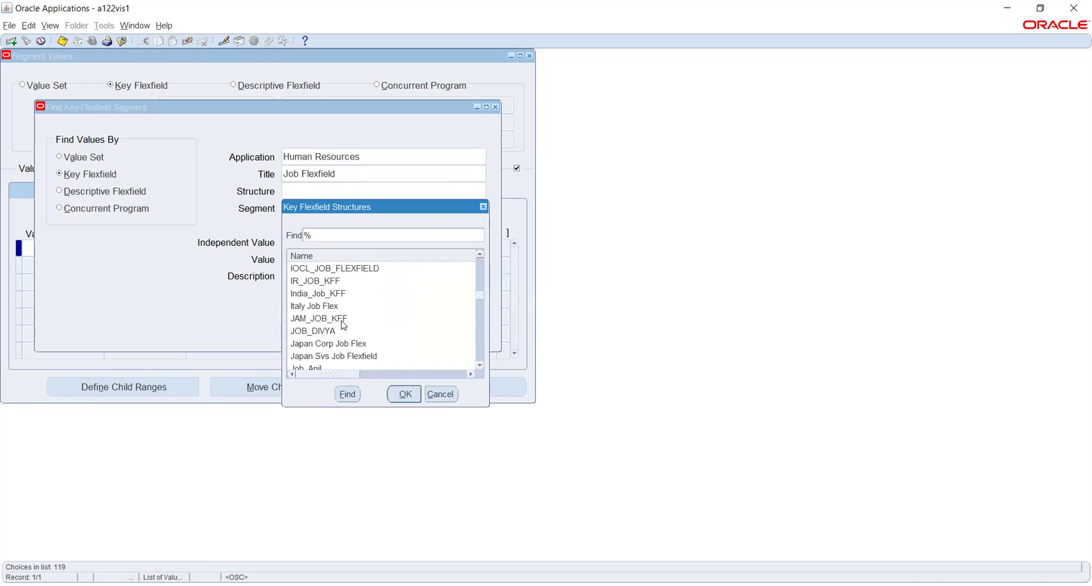
scroll(344, 318, down, 2)
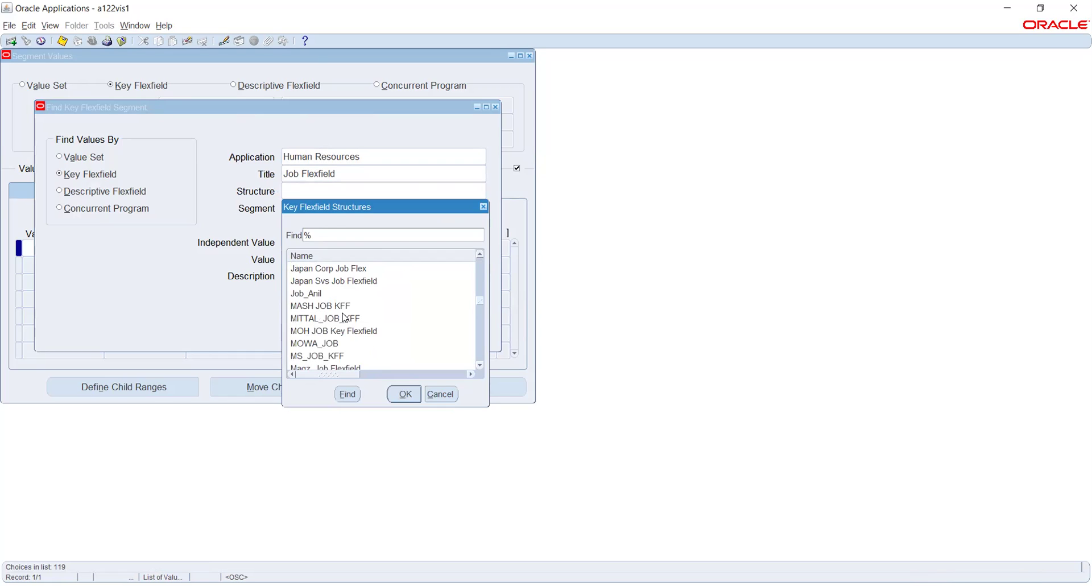
scroll(343, 317, up, 1)
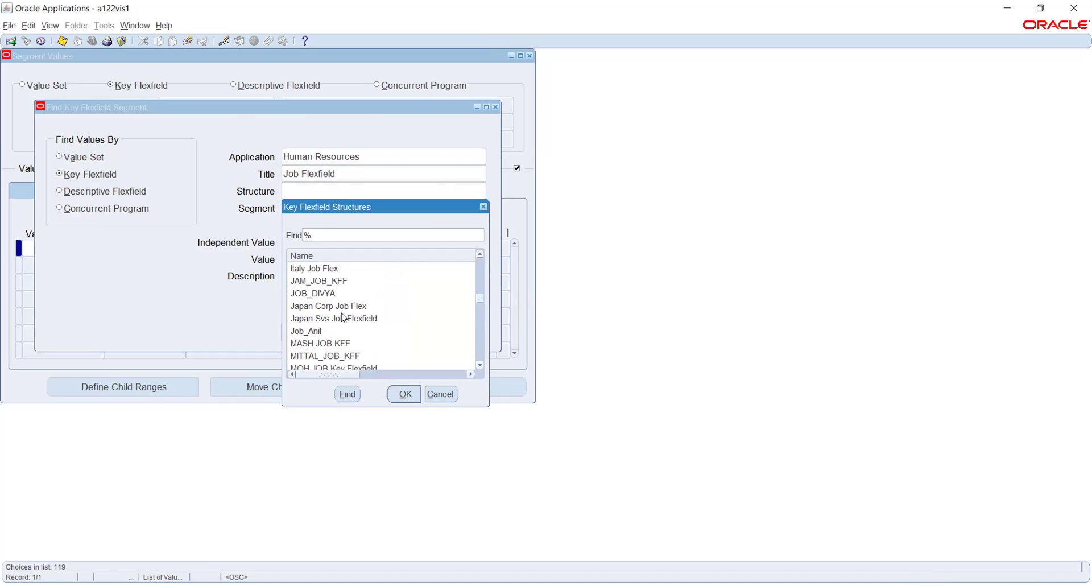
scroll(343, 317, down, 4)
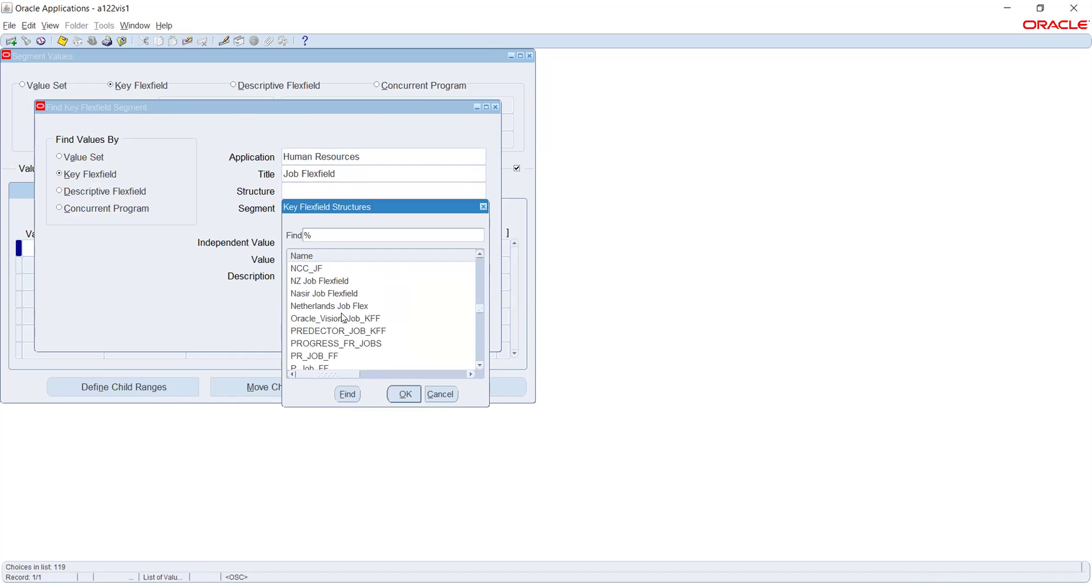
scroll(344, 318, down, 1)
scroll(341, 314, down, 1)
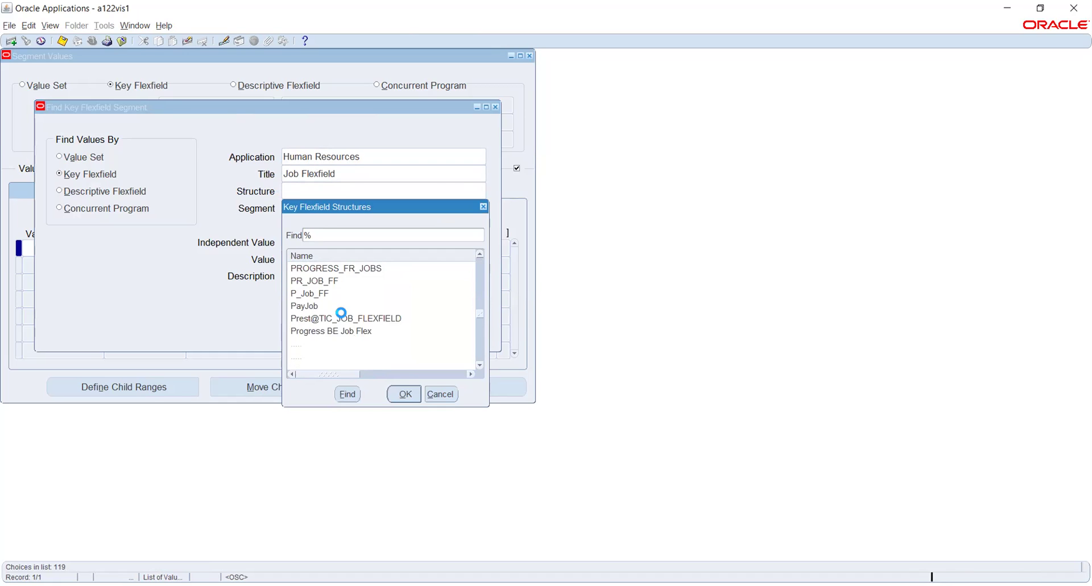
scroll(342, 316, down, 4)
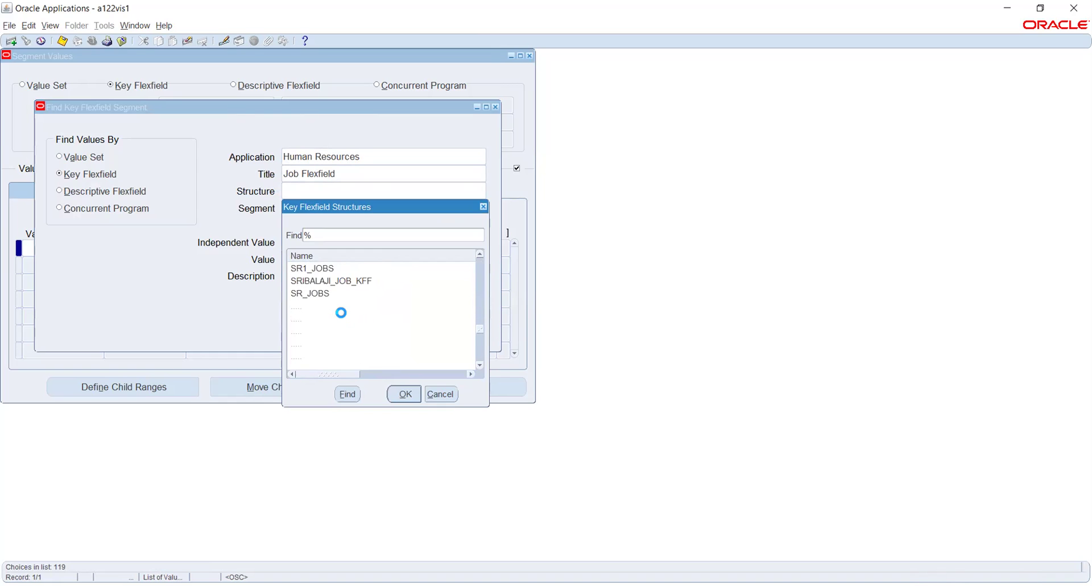
scroll(343, 317, up, 4)
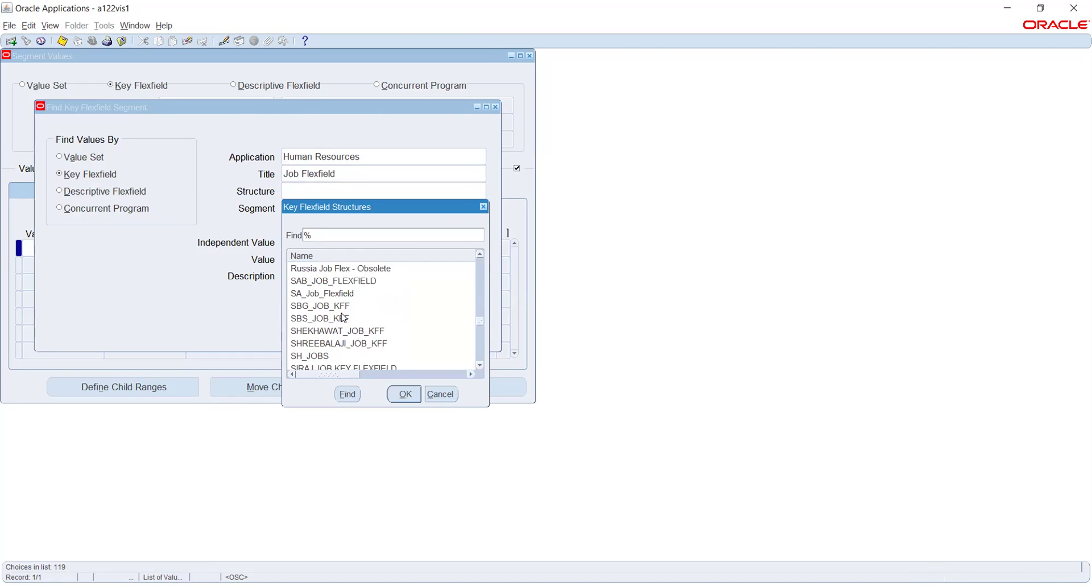
scroll(344, 317, down, 6)
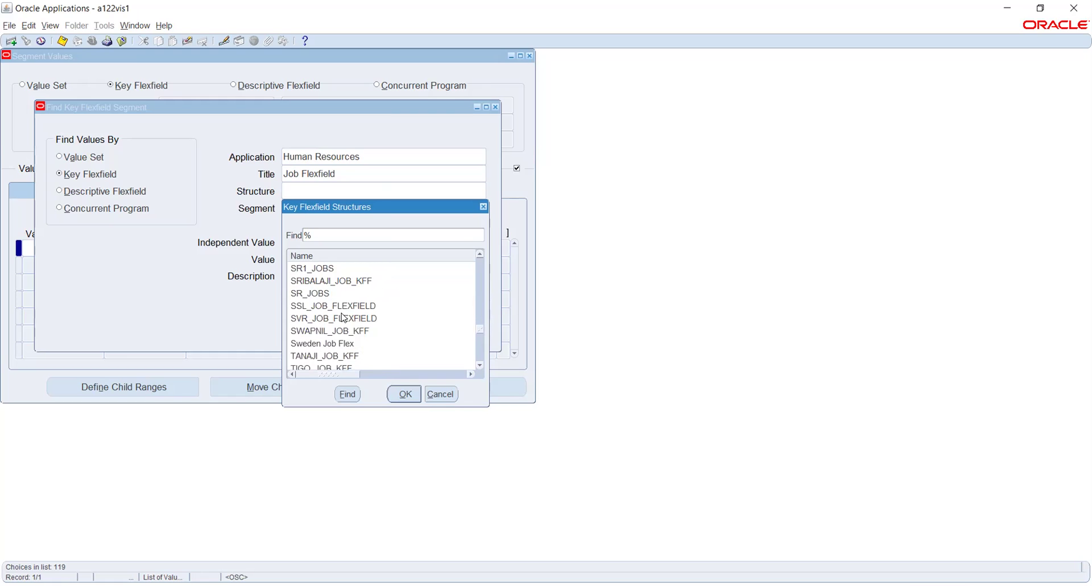
scroll(344, 317, down, 1)
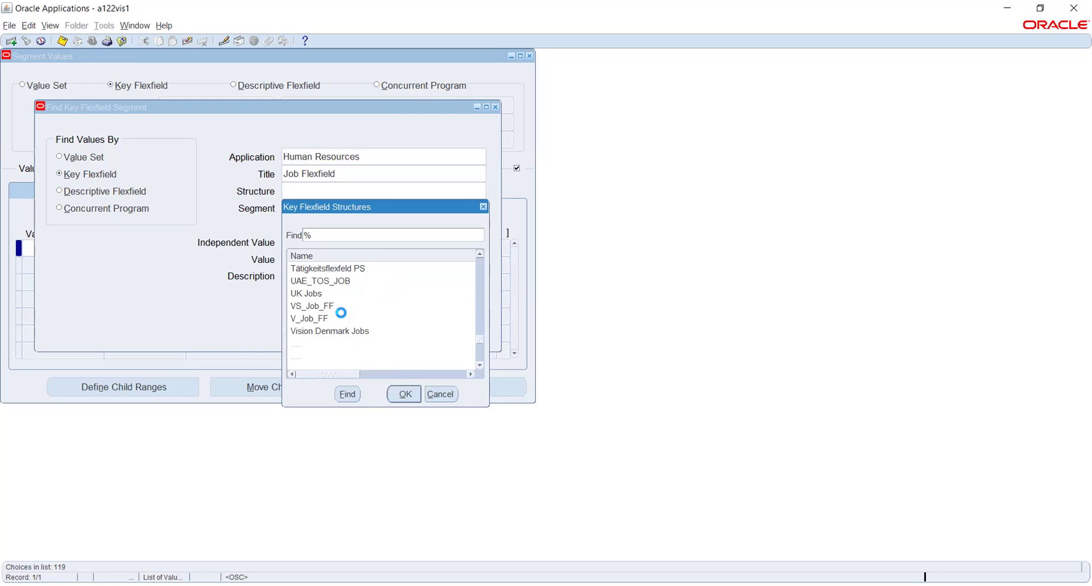
scroll(344, 318, down, 1)
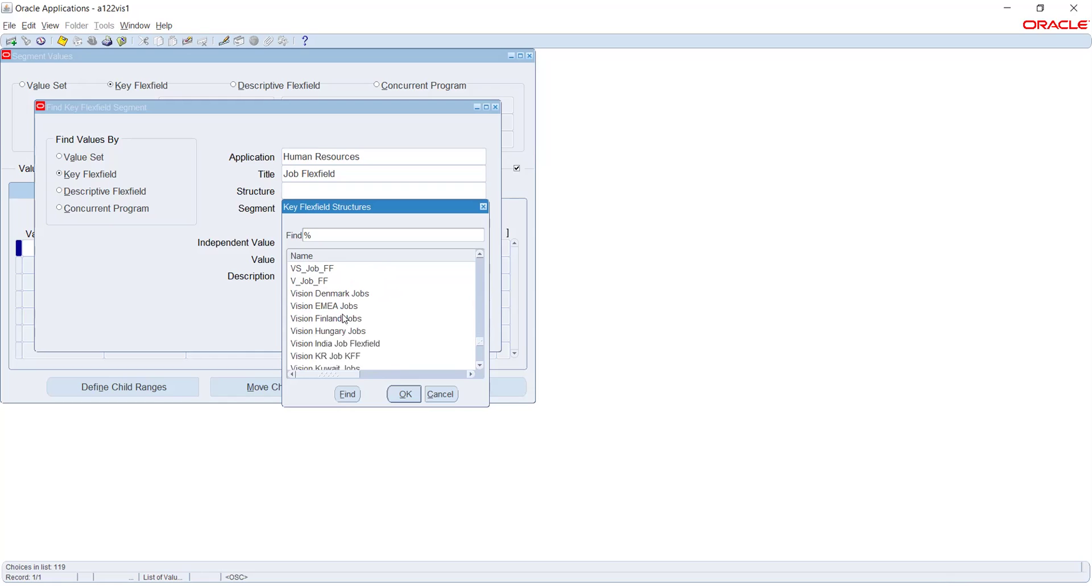
scroll(392, 333, down, 2)
scroll(392, 333, down, 4)
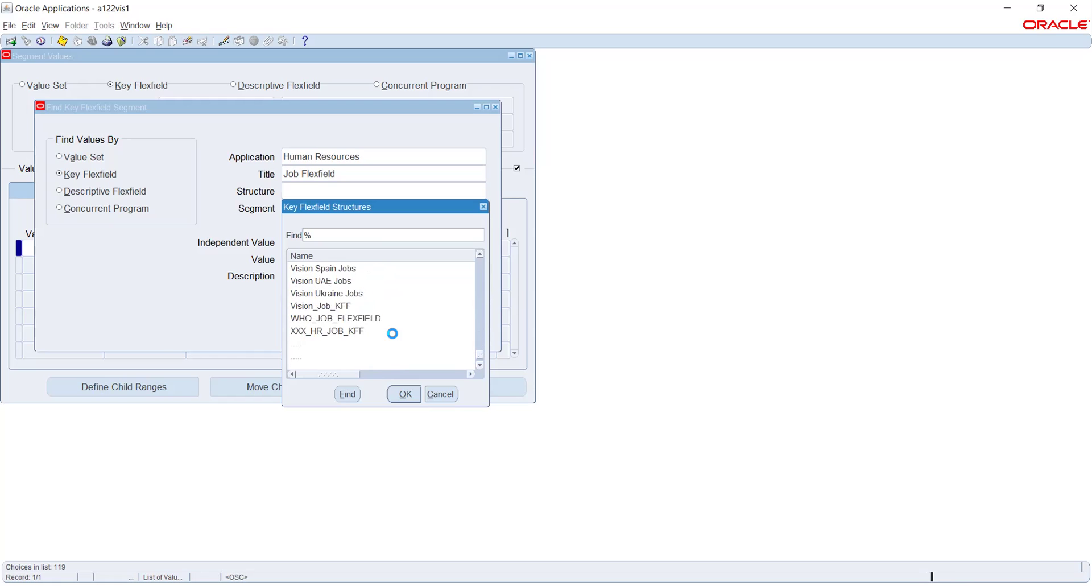
scroll(395, 339, up, 2)
scroll(396, 339, up, 1)
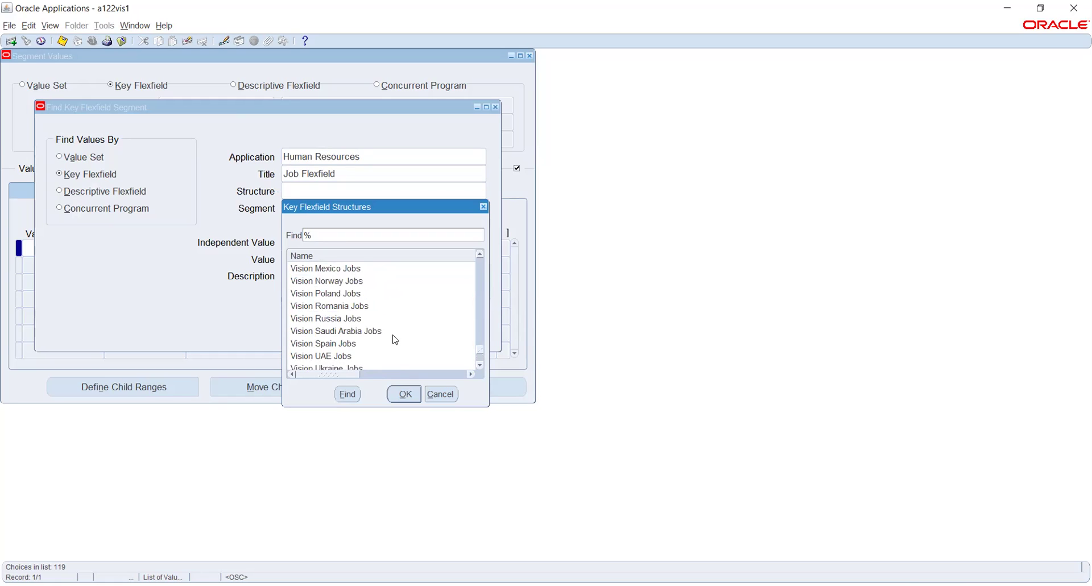
scroll(395, 339, up, 1)
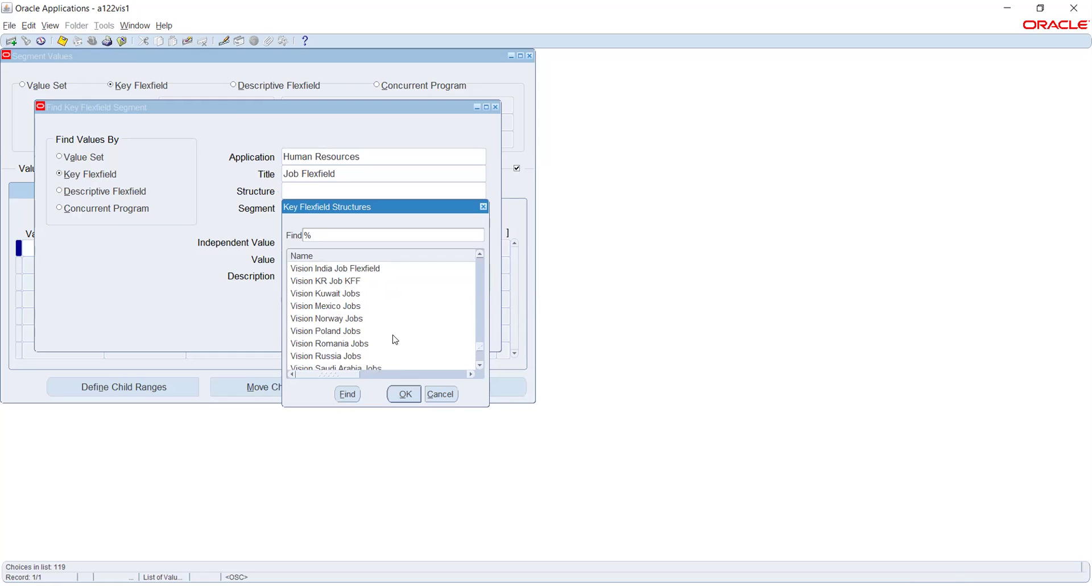
click(329, 308)
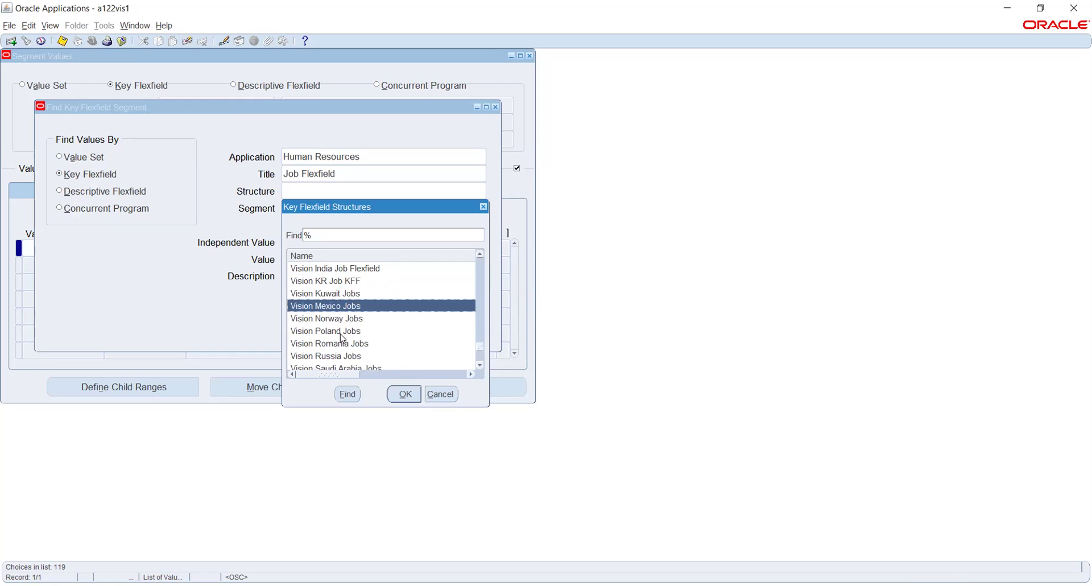
scroll(358, 330, down, 5)
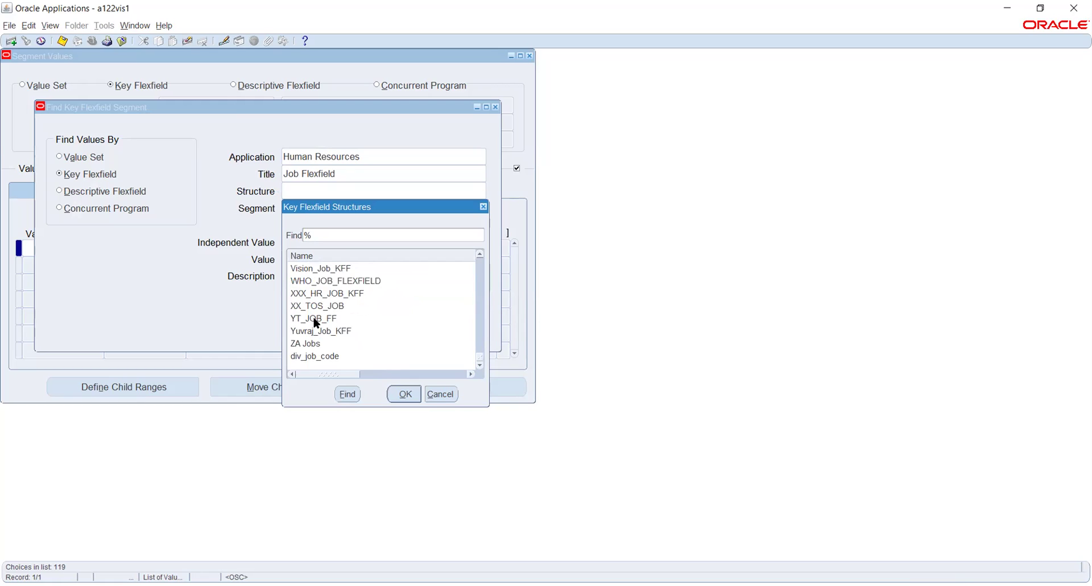
click(317, 331)
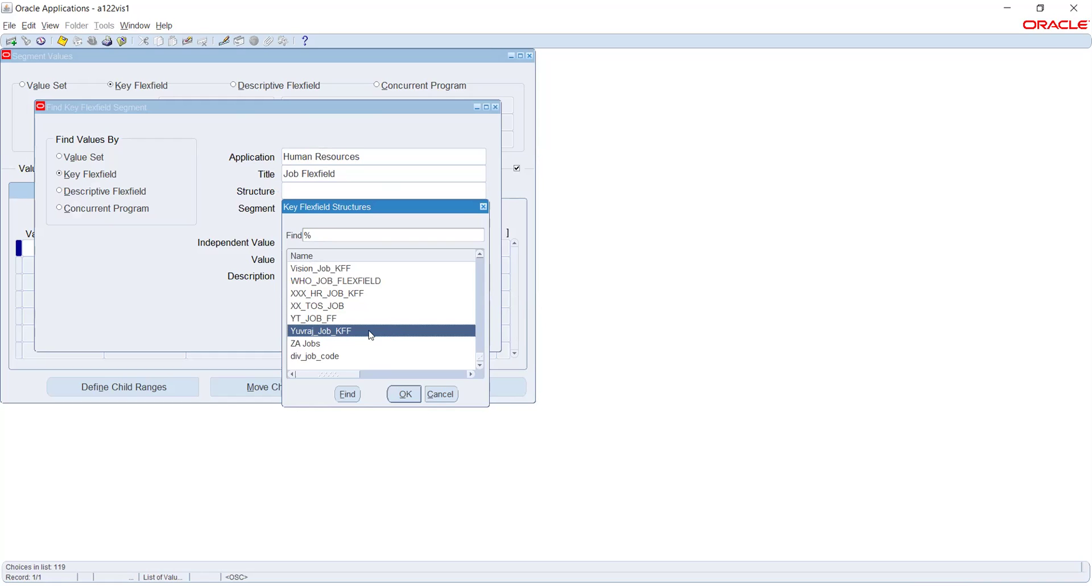
scroll(353, 328, up, 4)
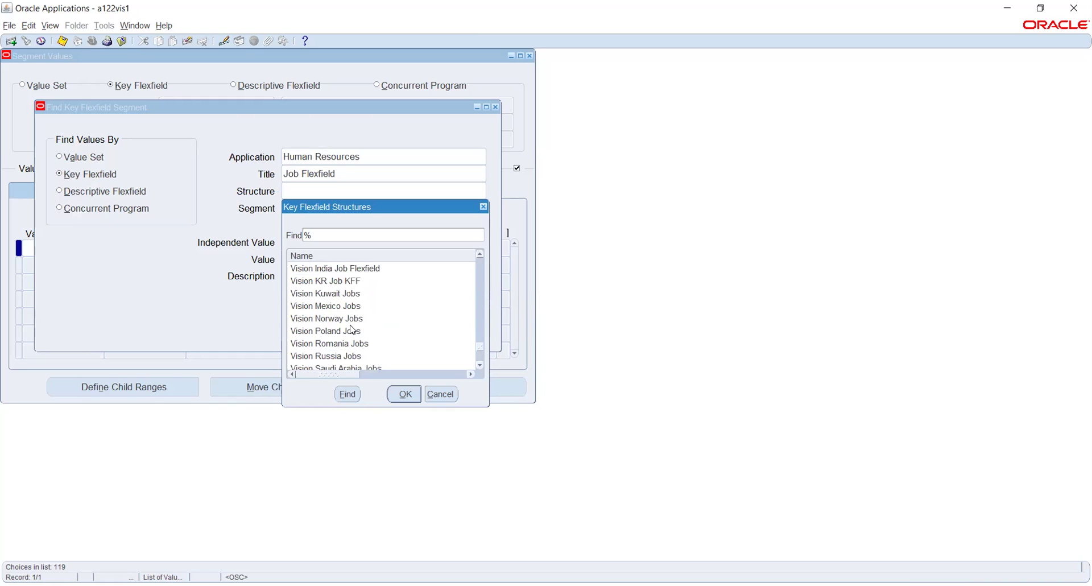
click(346, 294)
click(403, 393)
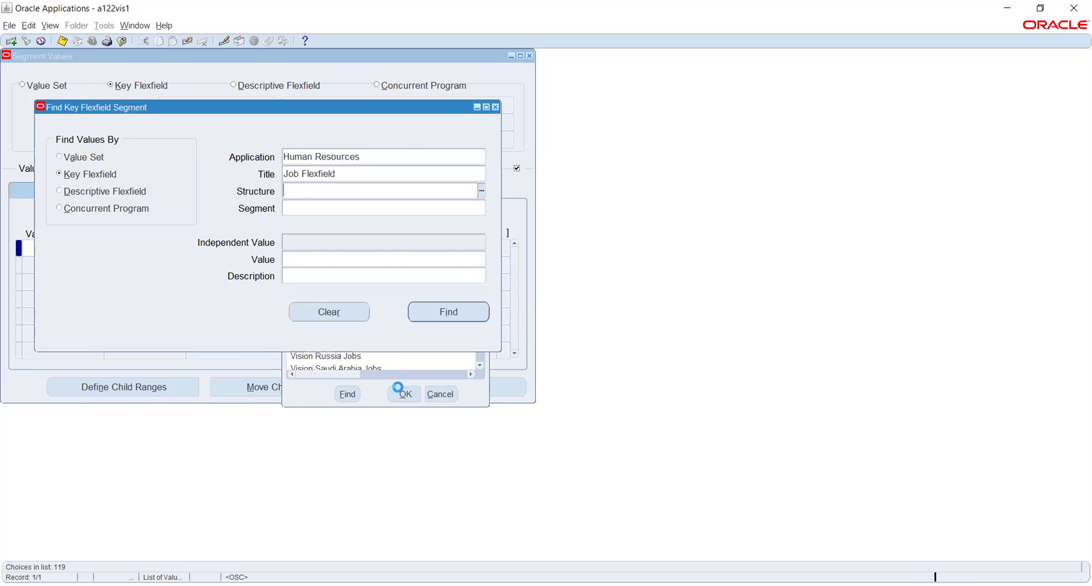
click(445, 311)
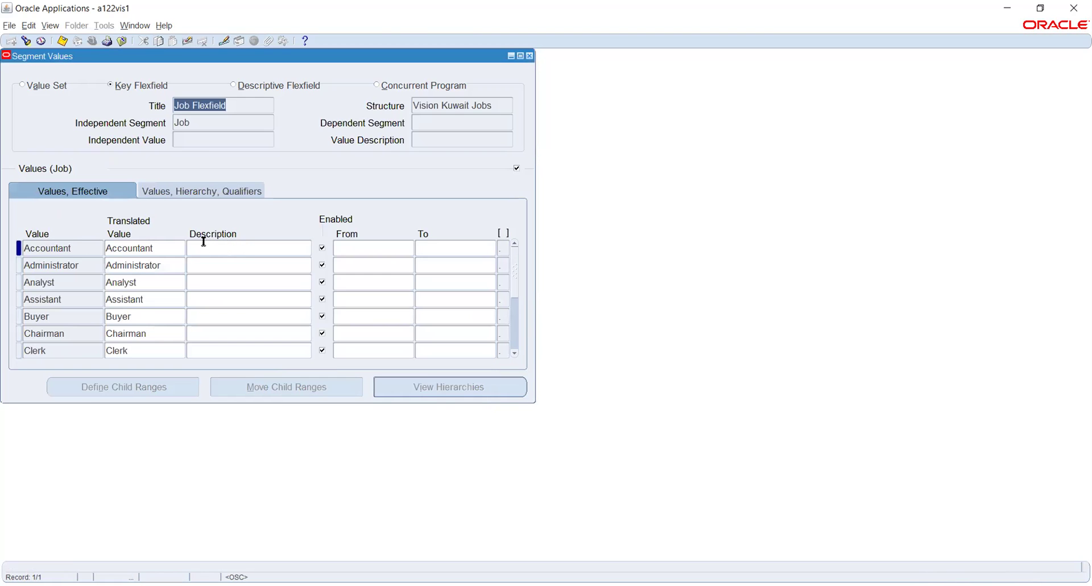
Add a blank row below Accountant, clear it, and close the Segment Values window.
click(200, 125)
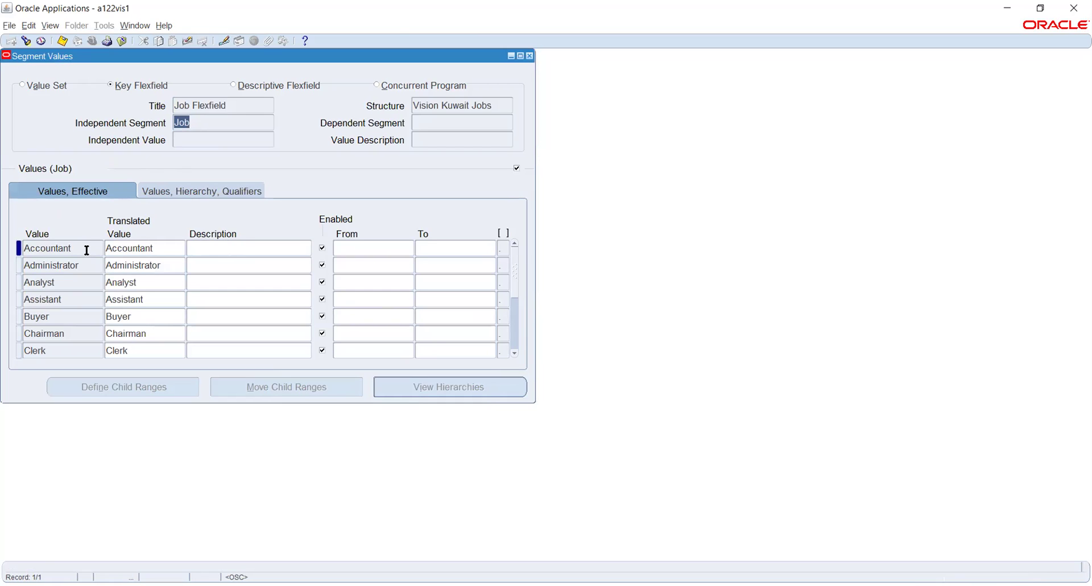
click(86, 250)
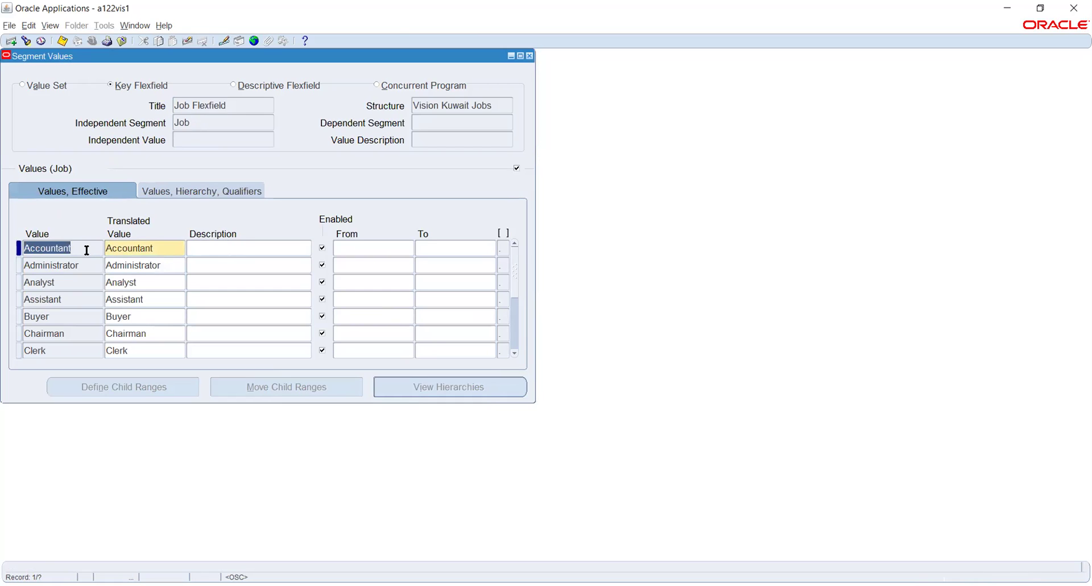
key(ctrl+Down)
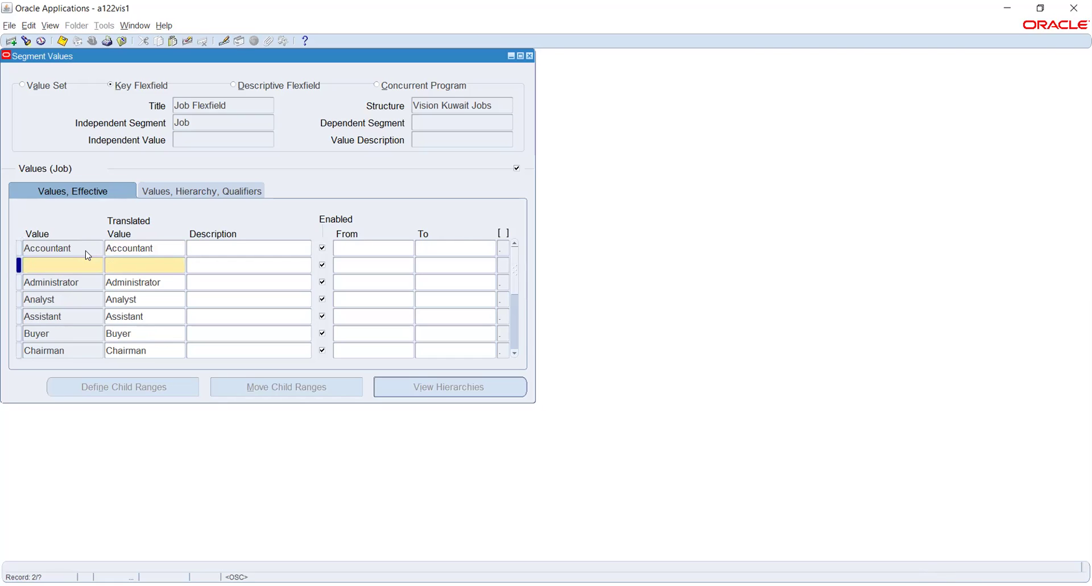
click(187, 41)
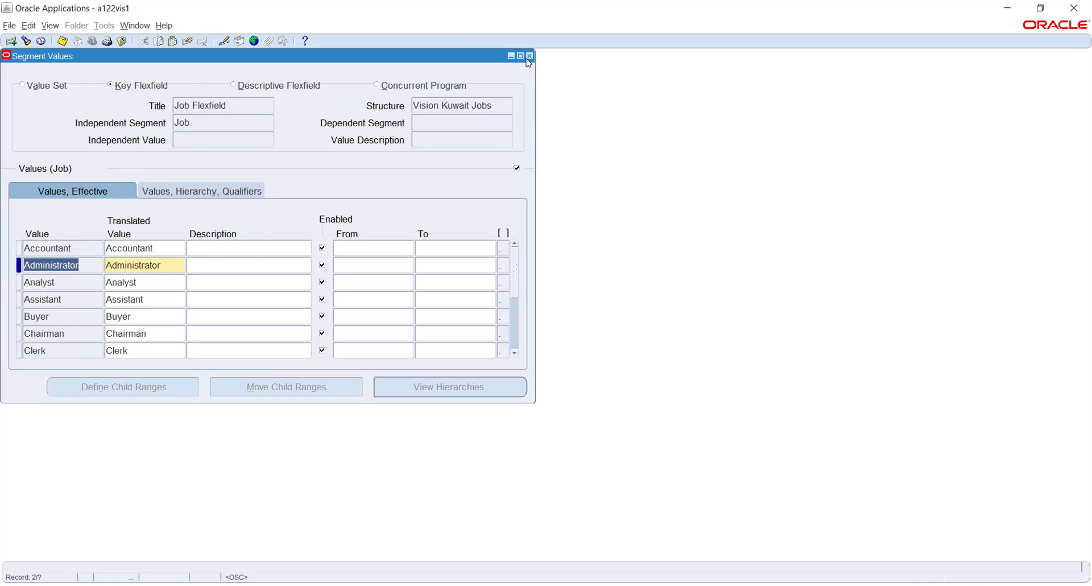
click(530, 56)
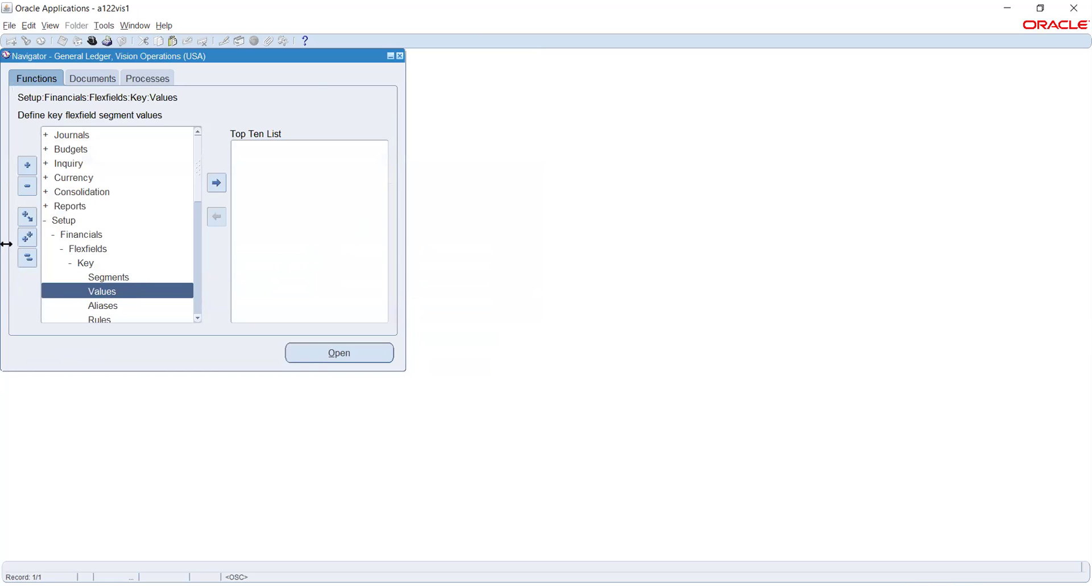
Switch the responsibility to Human Resources, Vision Enterprises.
click(90, 41)
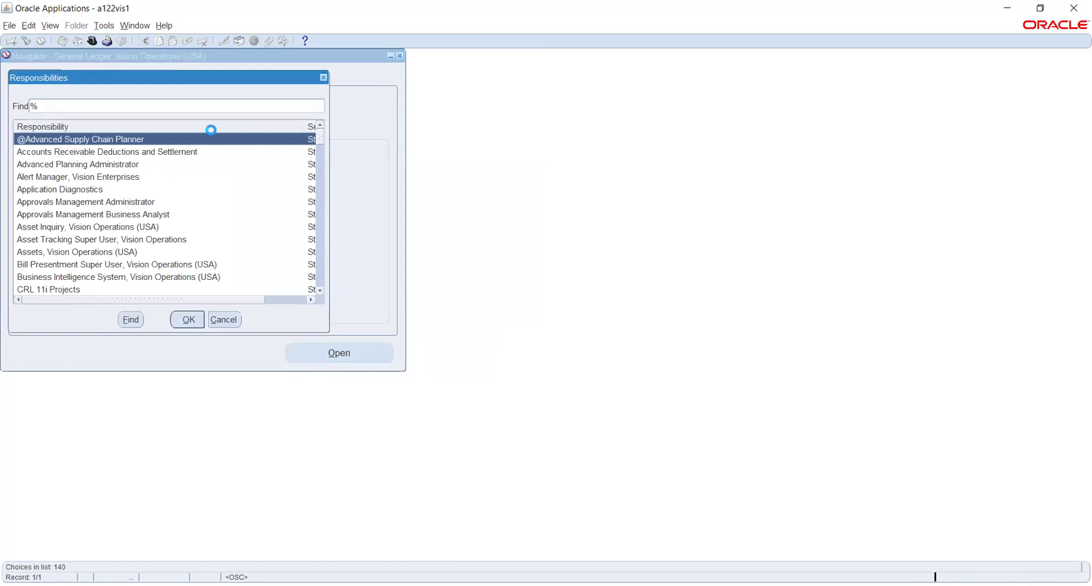
text(h)
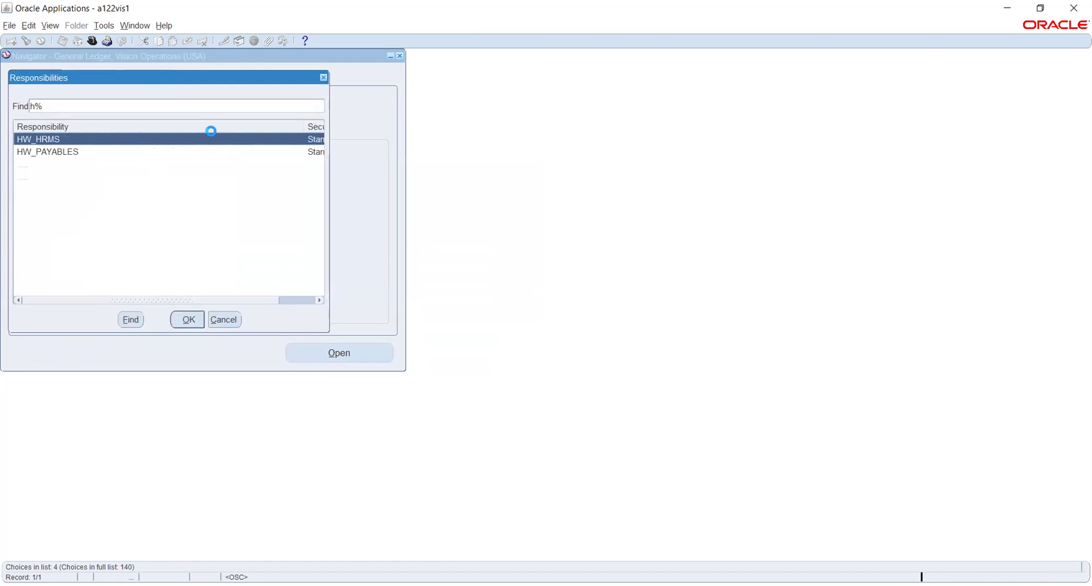
key(Down)
key(Down)
key(Down)
key(Return)
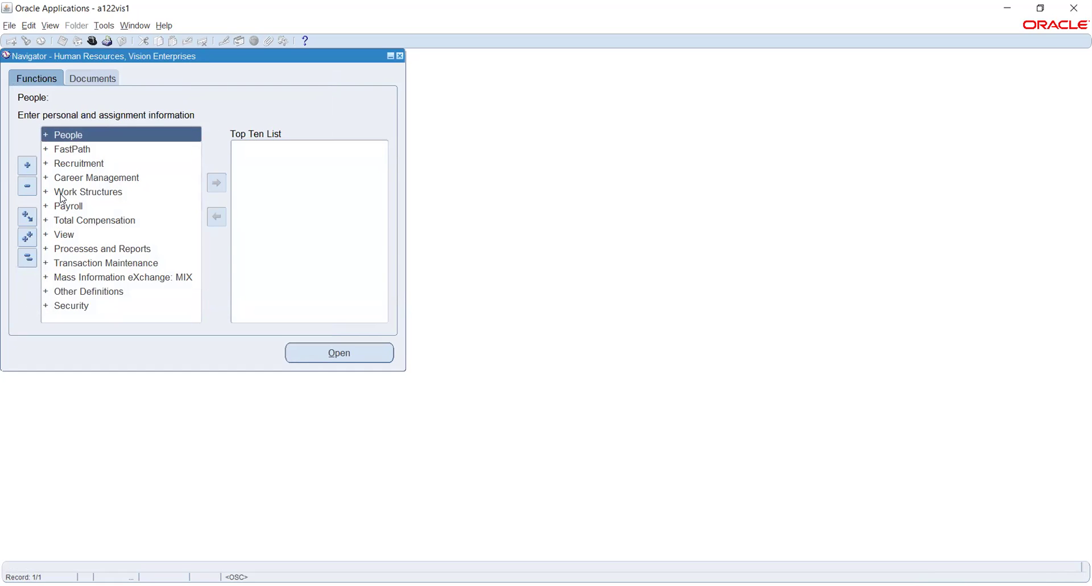
Expand Work Structures > Job in the Navigator and open Job Description.
click(61, 193)
double_click(84, 193)
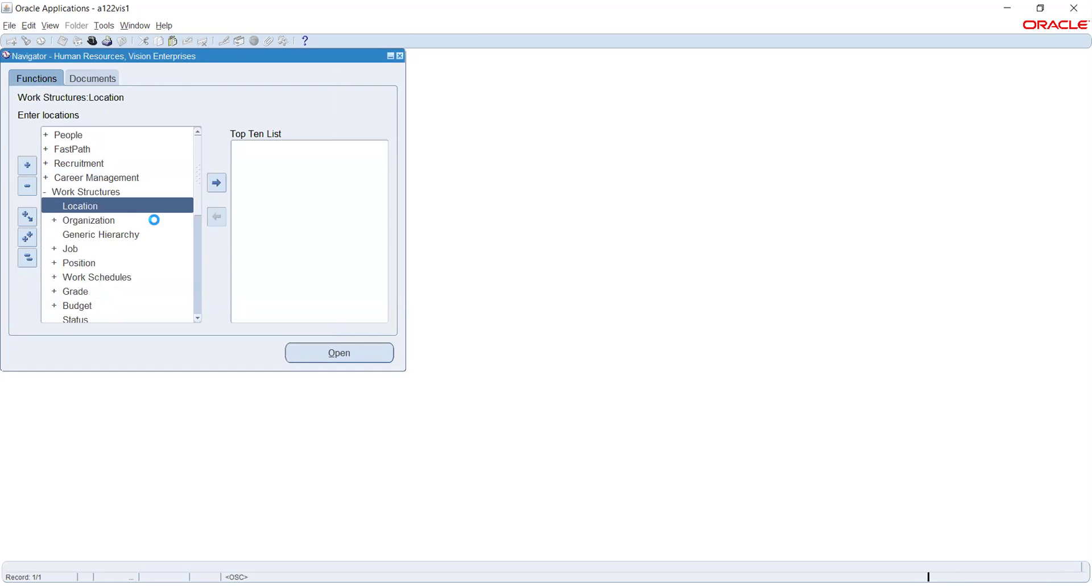
scroll(138, 223, down, 1)
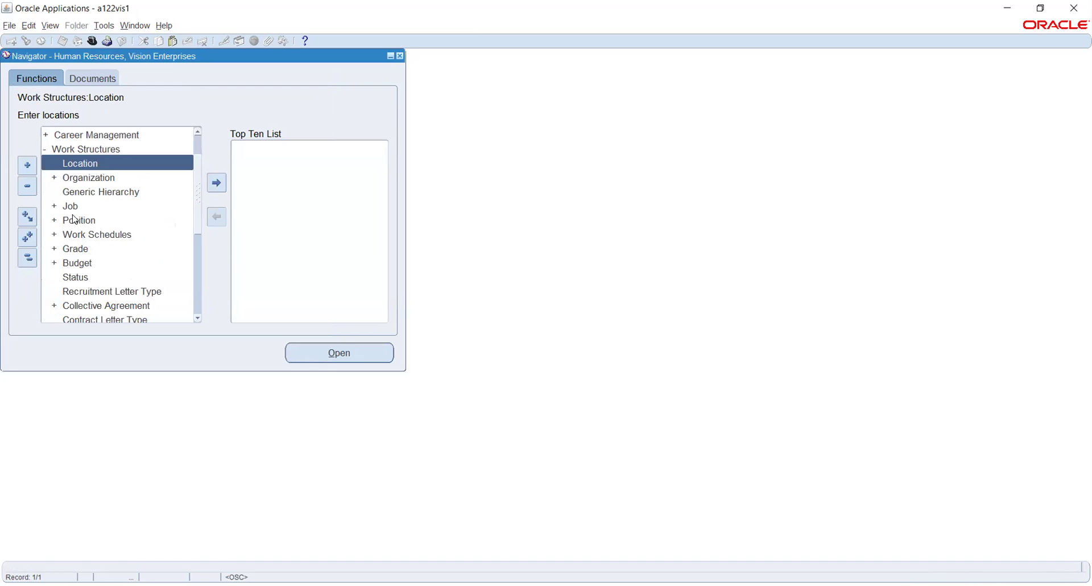
click(73, 205)
double_click(72, 205)
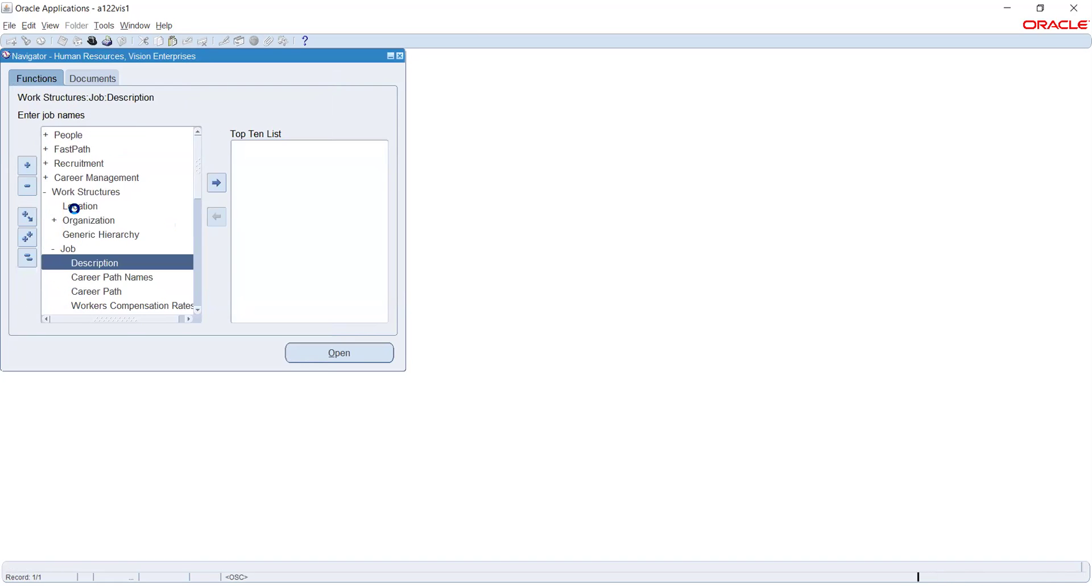
double_click(103, 262)
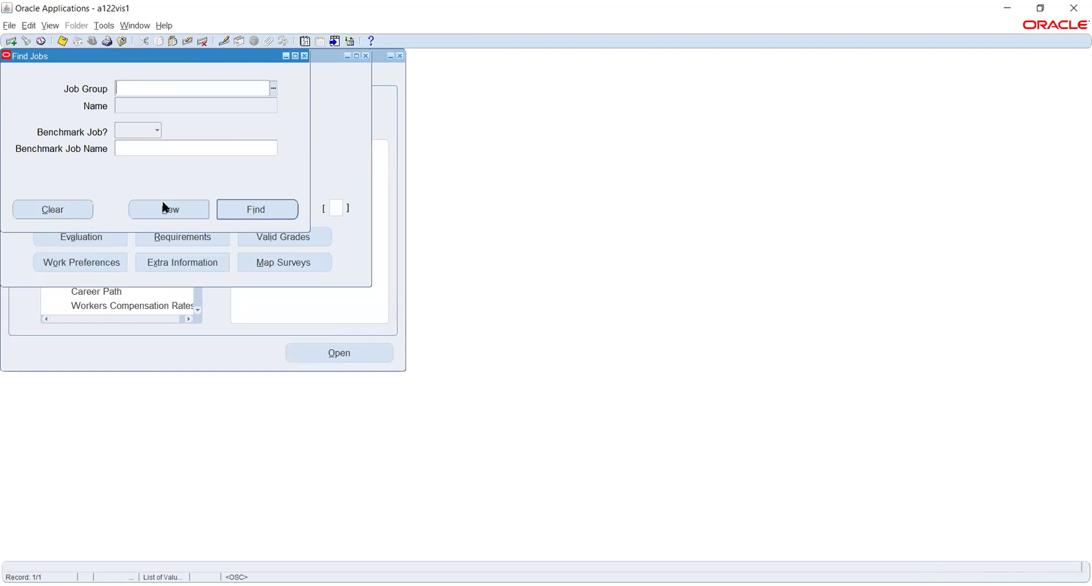
Start a new job with job code 01, entering a mistyped job name at first.
click(165, 208)
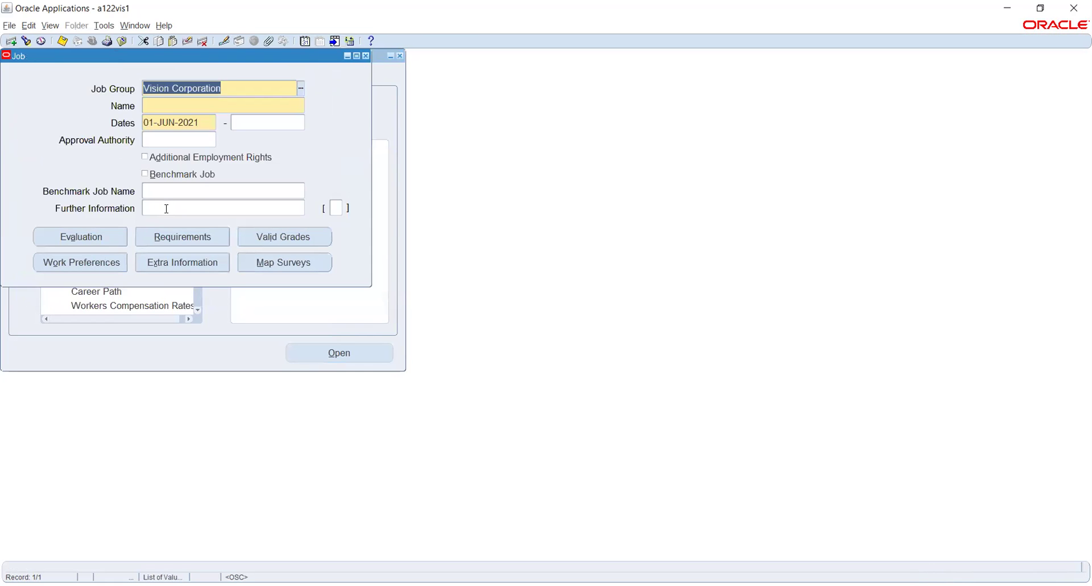
click(161, 105)
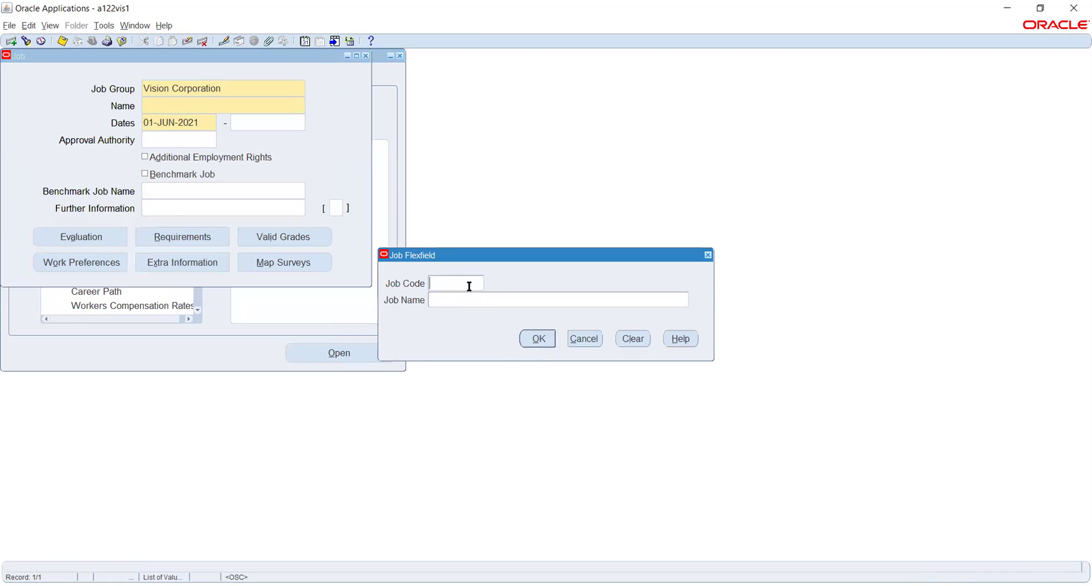
text(01)
key(Tab)
text(IOUUY)
click(535, 337)
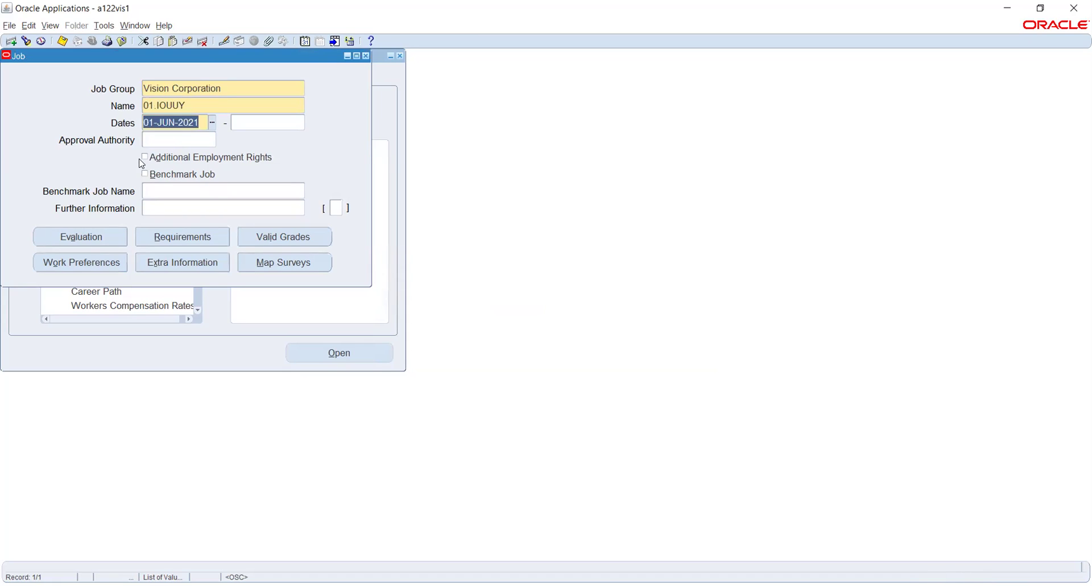
Correct the job name to 01.Accounts and set its start date to 01-JAN-2021.
click(195, 105)
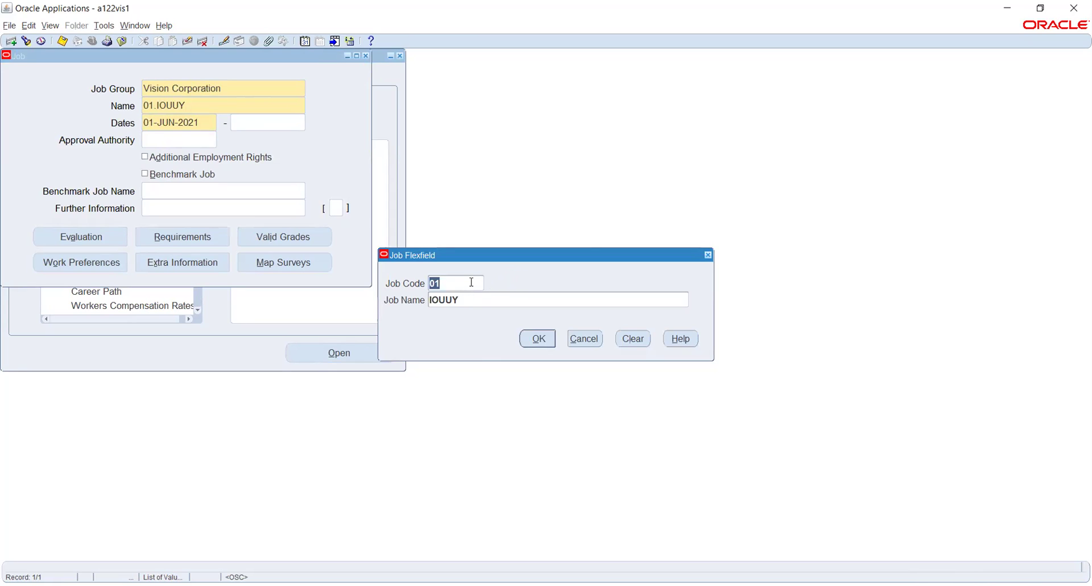
click(472, 282)
key(Tab)
text(100)
key(Tab)
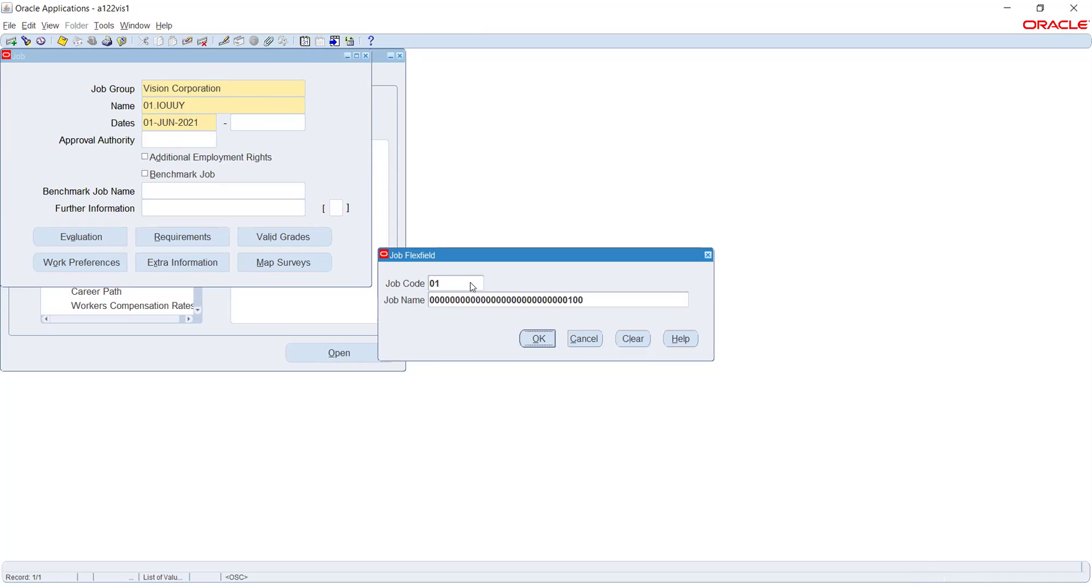
double_click(480, 298)
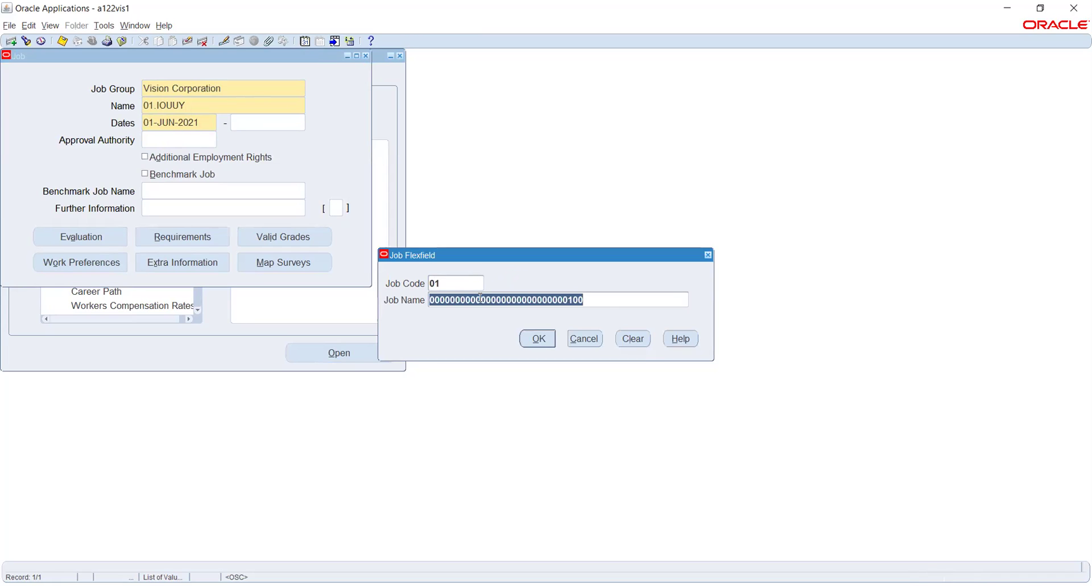
text(Accounts)
click(524, 340)
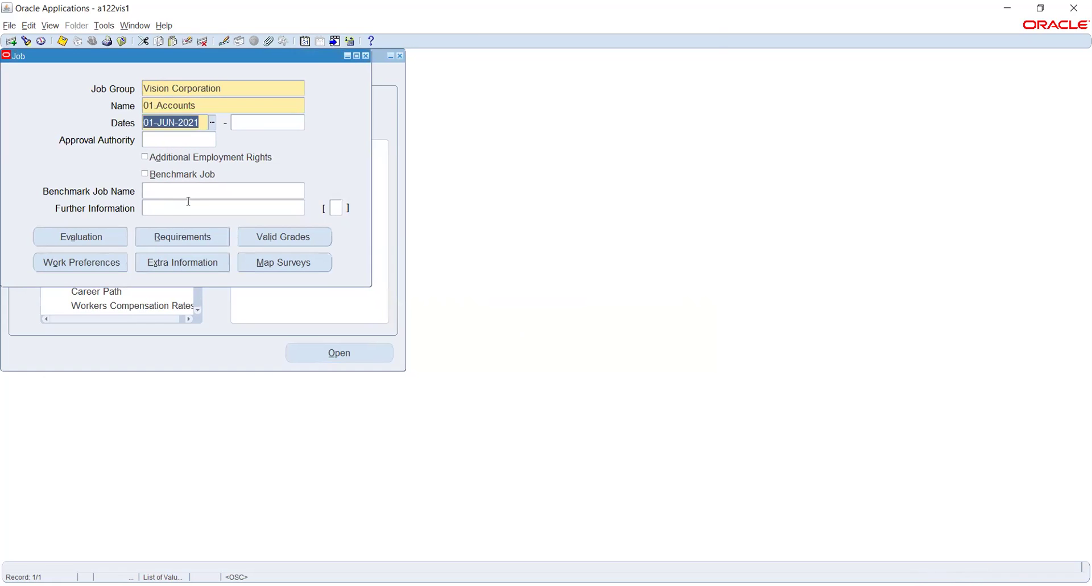
text(1JAN2021)
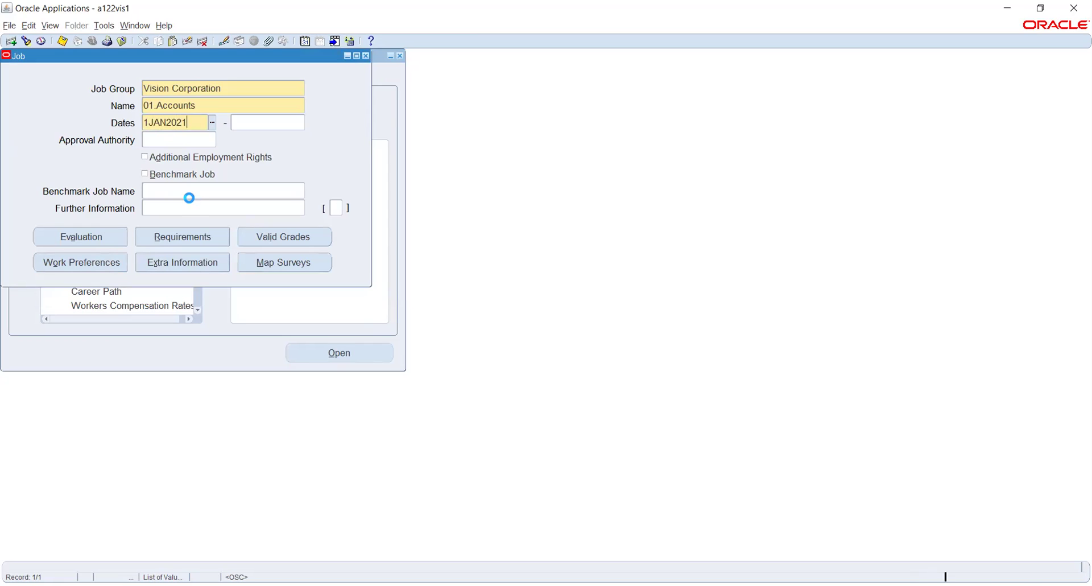
key(Tab)
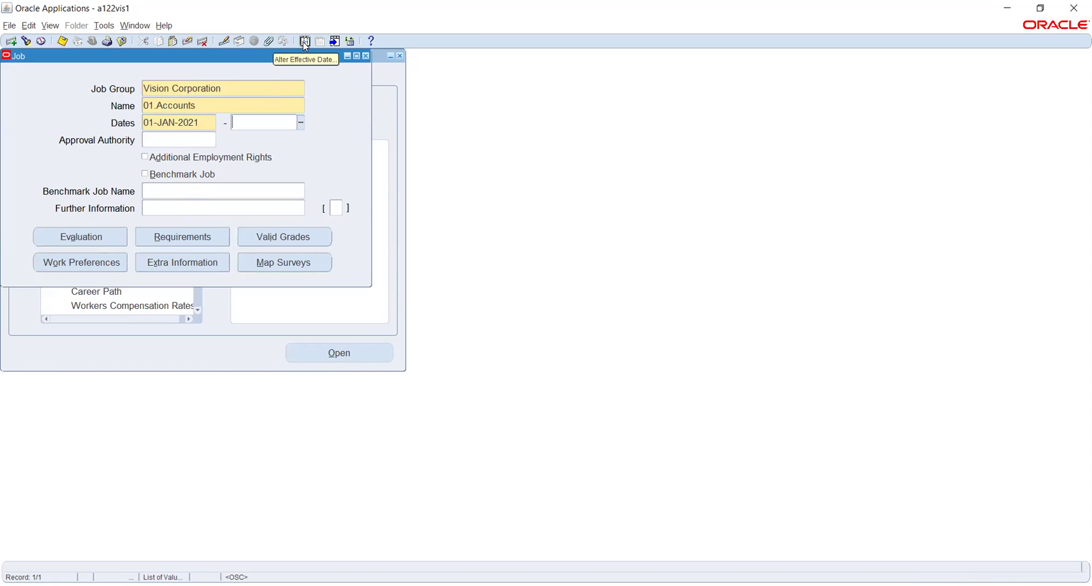
Dismiss the outstanding-commits error and clear the unsaved 01.Accounts job record.
click(305, 44)
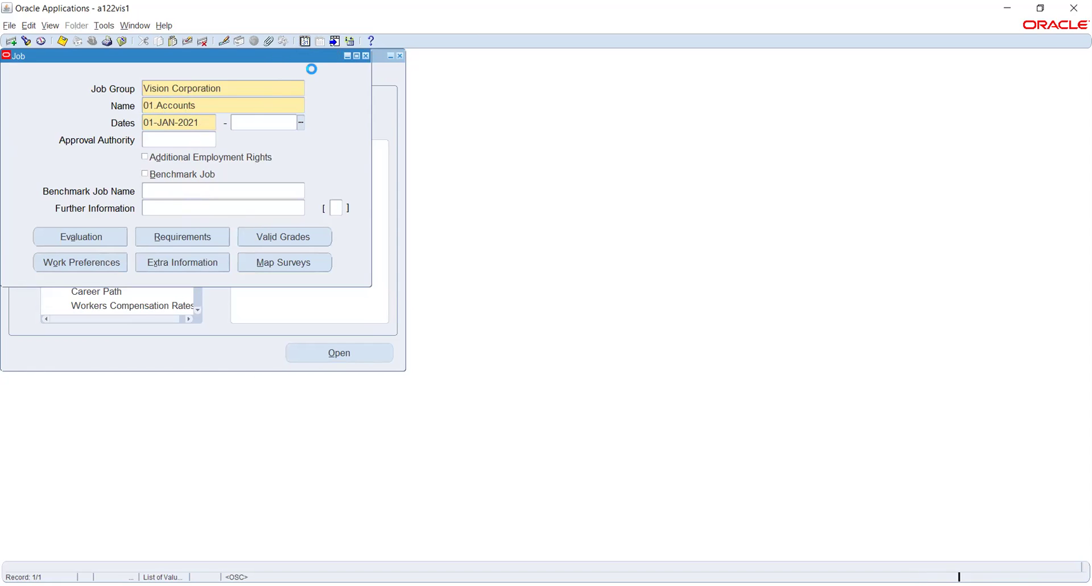
click(659, 347)
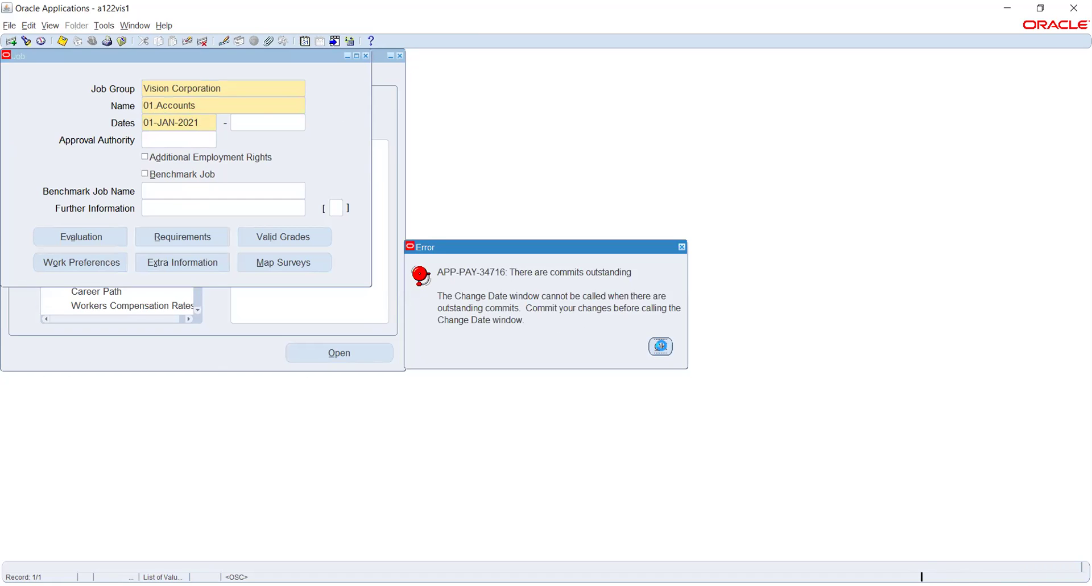
click(222, 104)
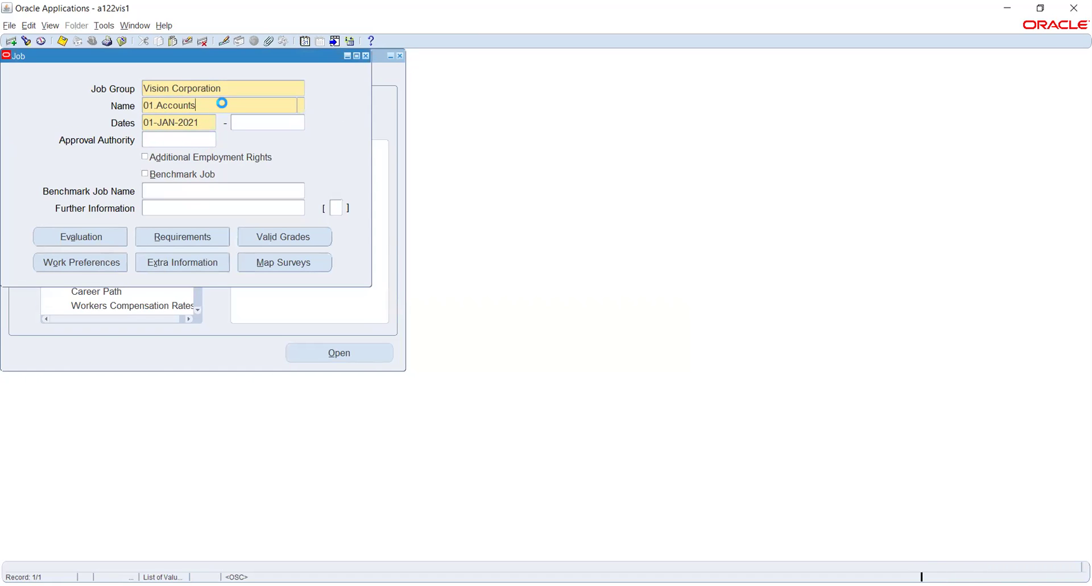
click(545, 341)
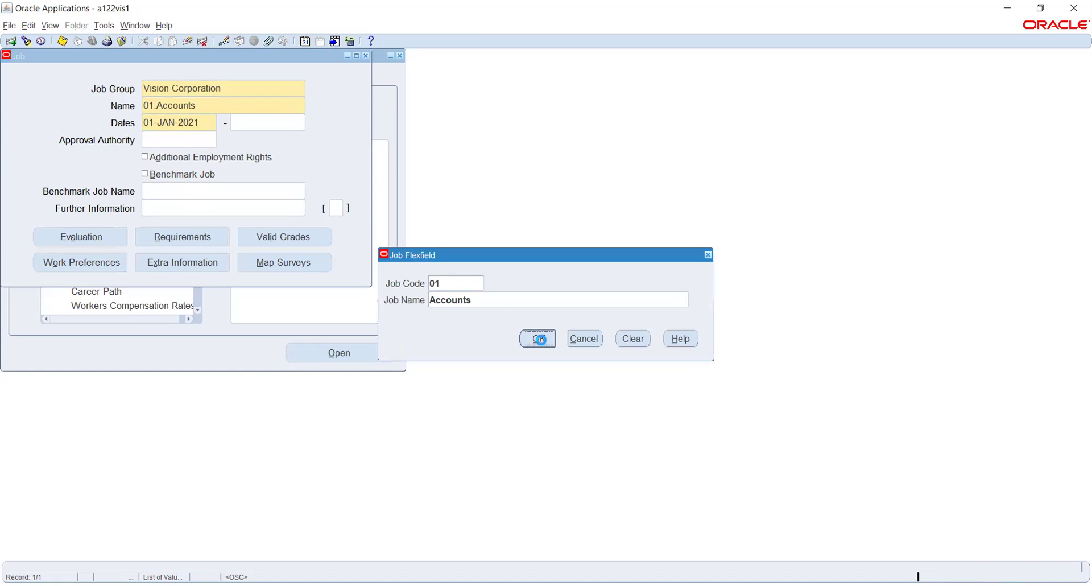
click(184, 41)
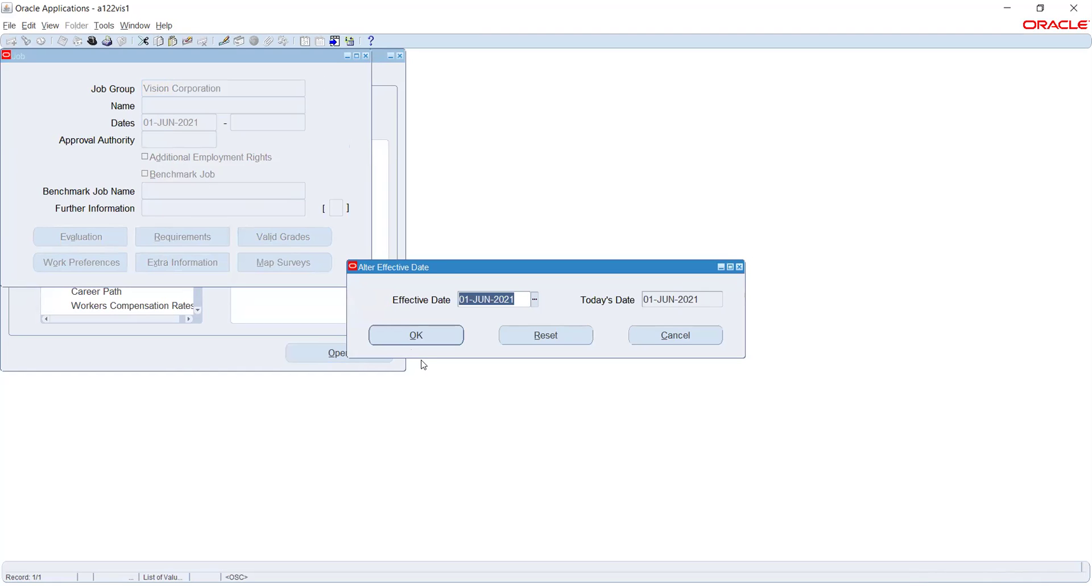
Set the session effective date to 01-JAN-2021.
text(1-JAN-2021)
key(Tab)
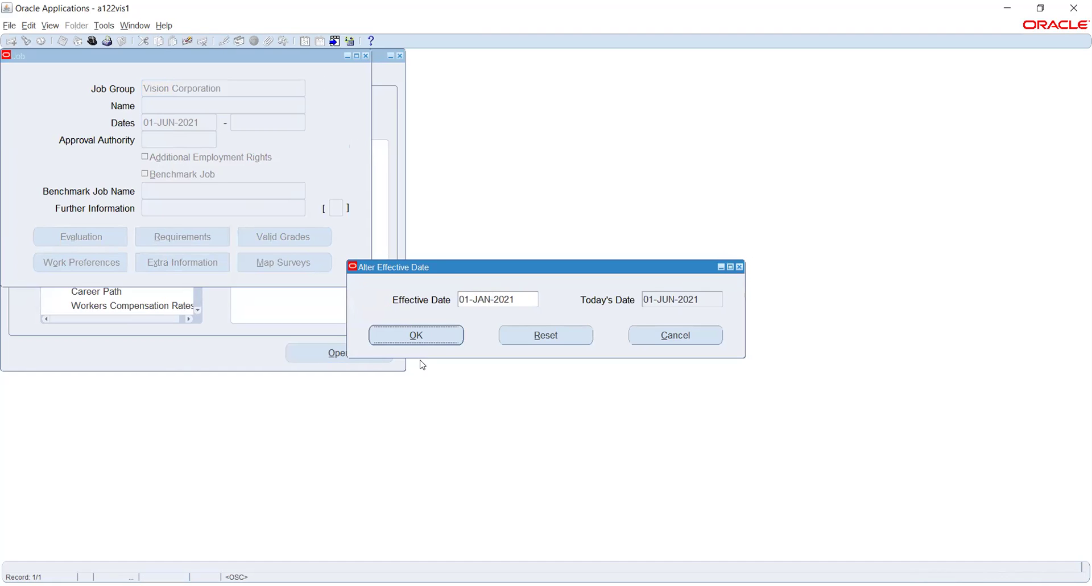
click(417, 341)
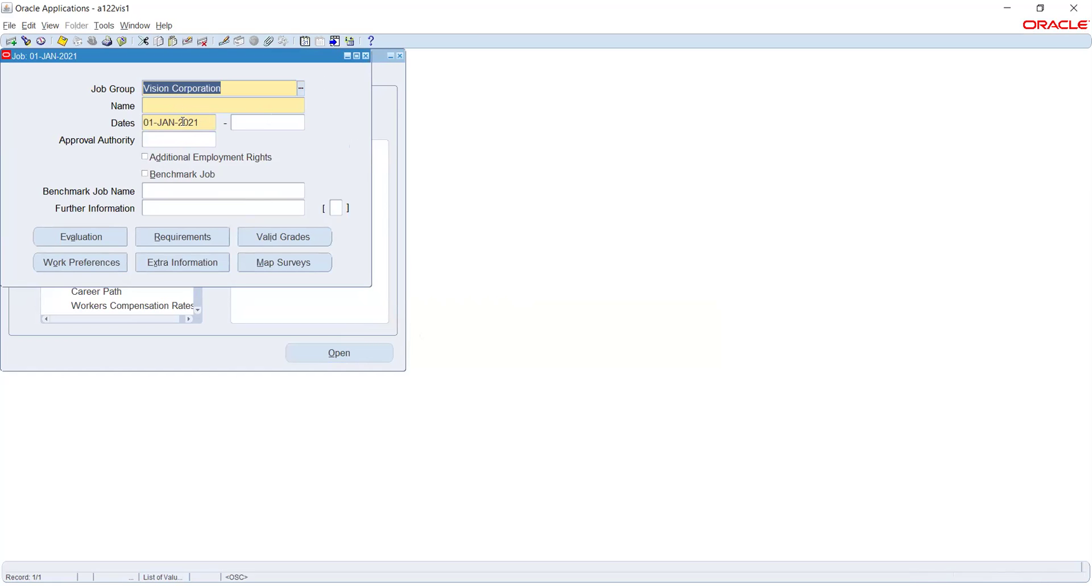
click(166, 103)
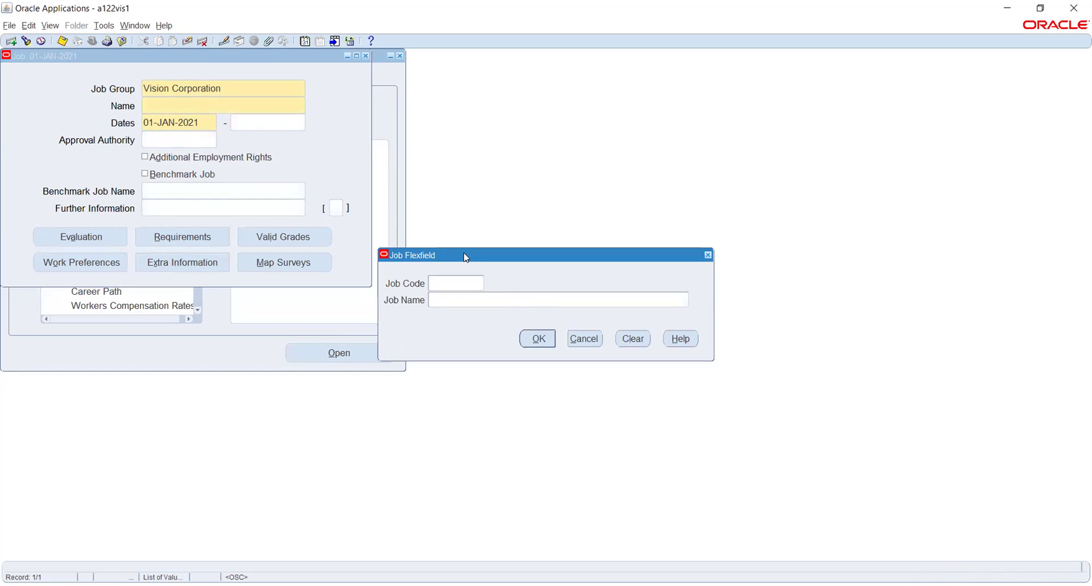
Enter job code 01 and name Accountant, then save the job.
text(01)
key(Tab)
text(Accountant)
click(526, 335)
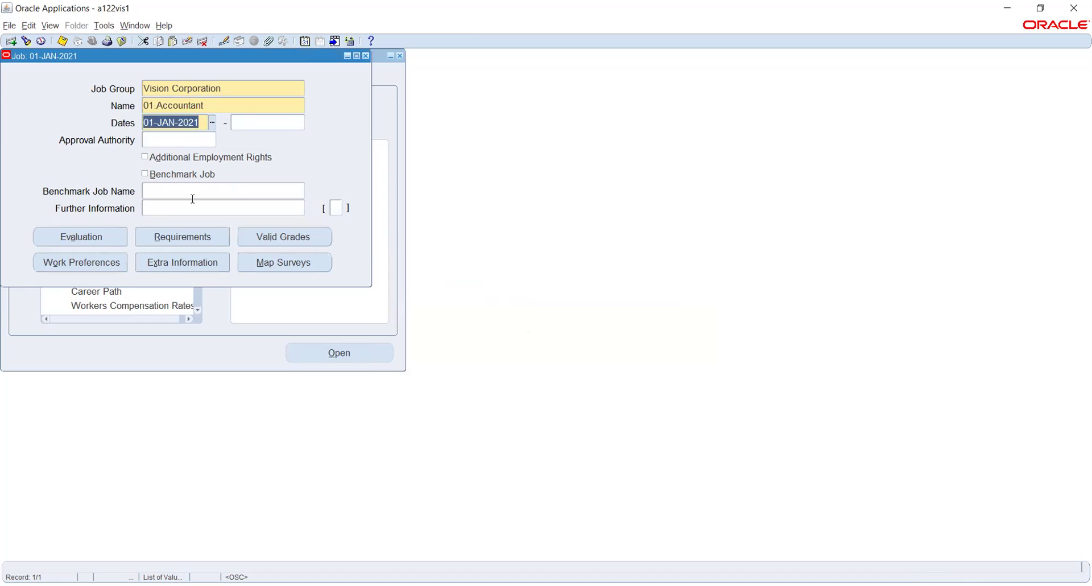
click(63, 41)
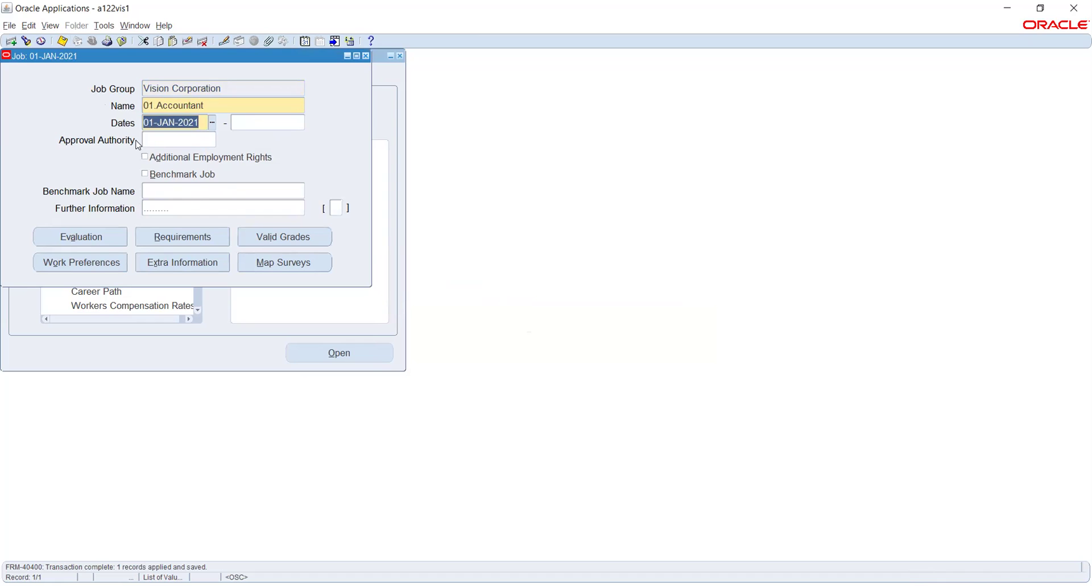
Close the additional job details windows unchanged and leave the Job form.
click(339, 207)
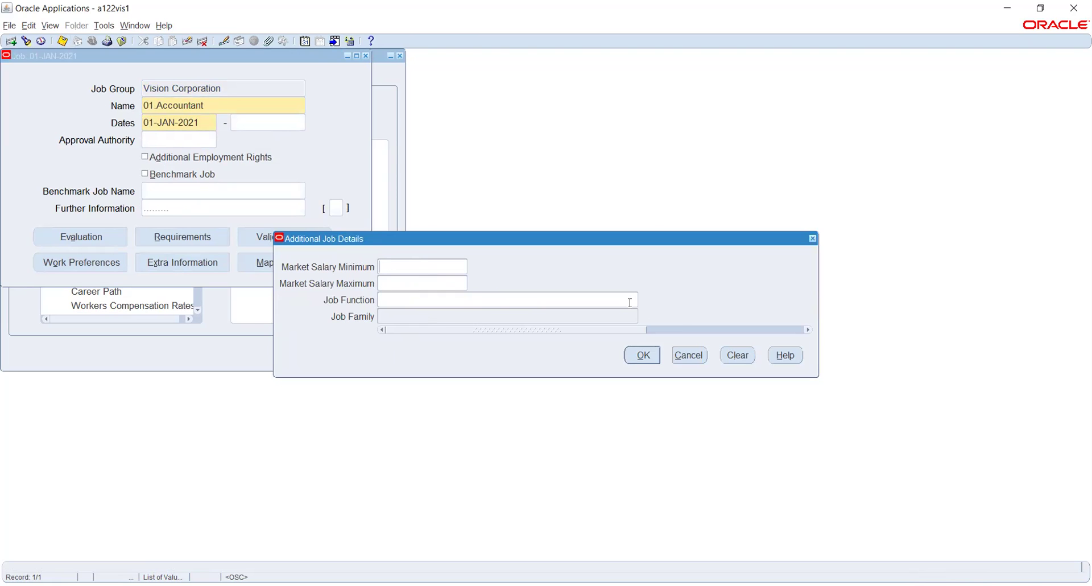
click(691, 355)
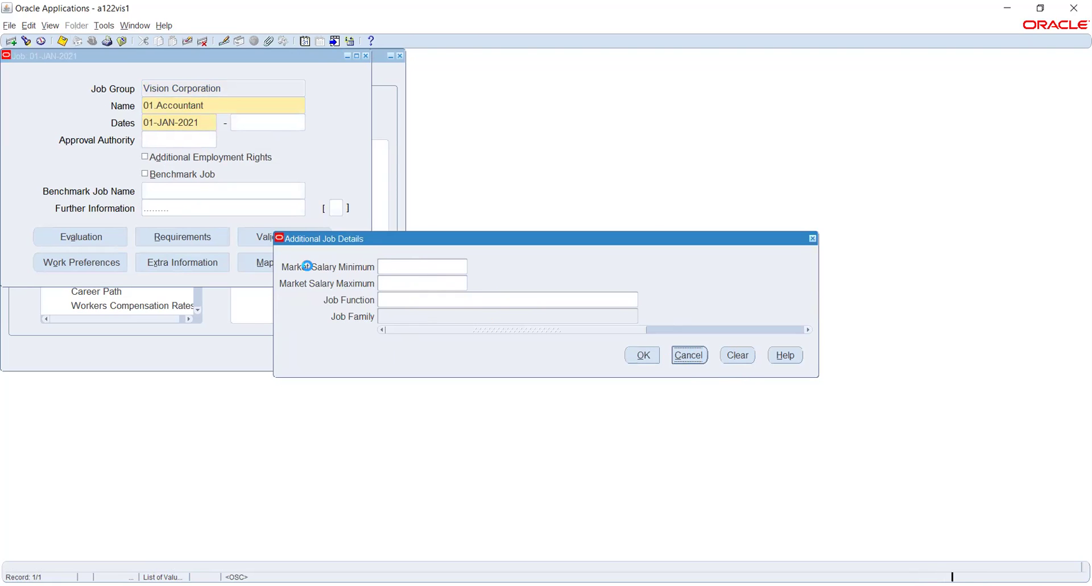
click(632, 405)
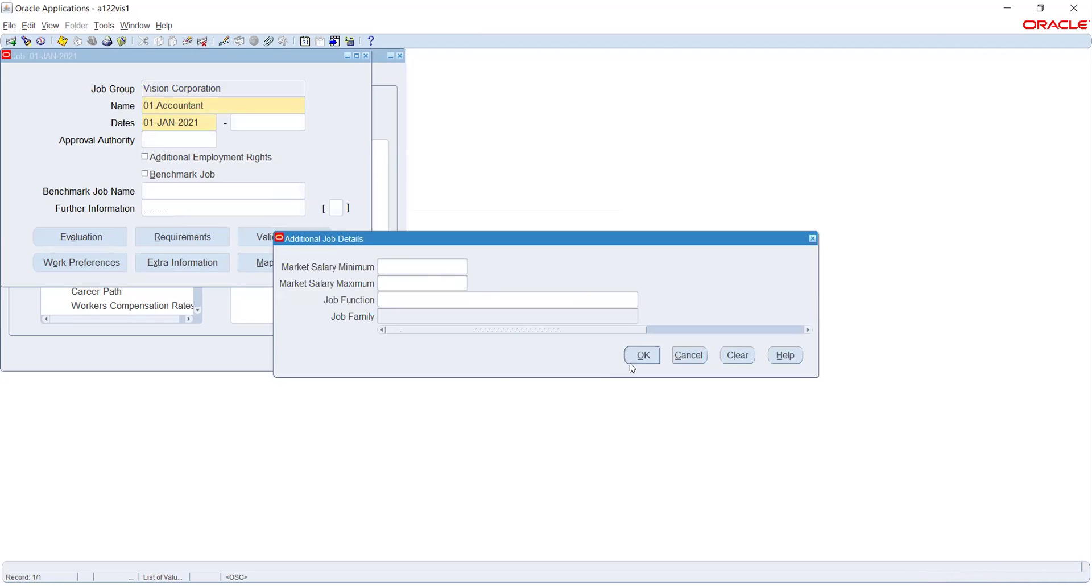
click(641, 360)
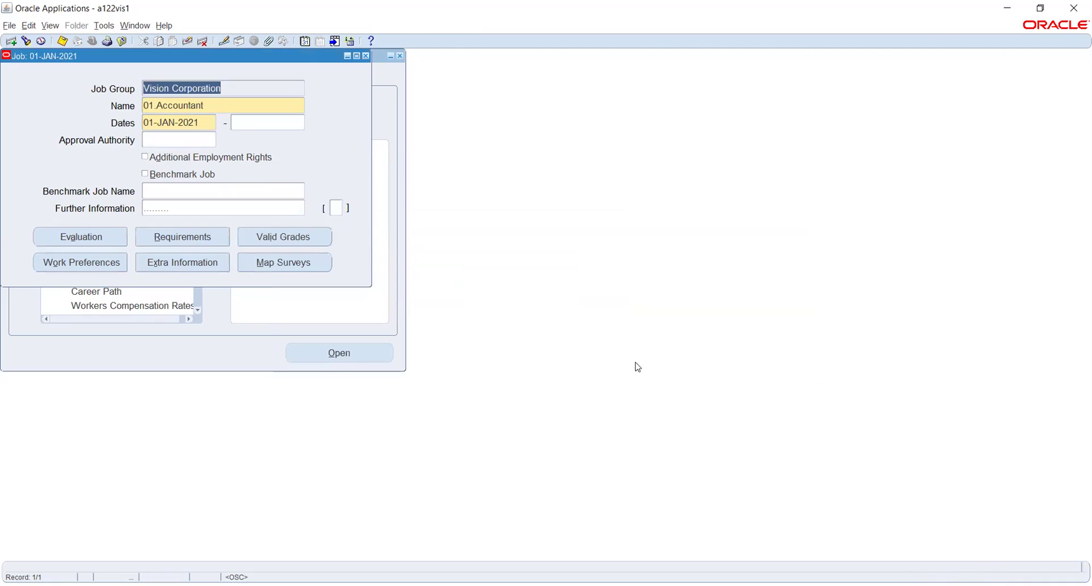
click(366, 55)
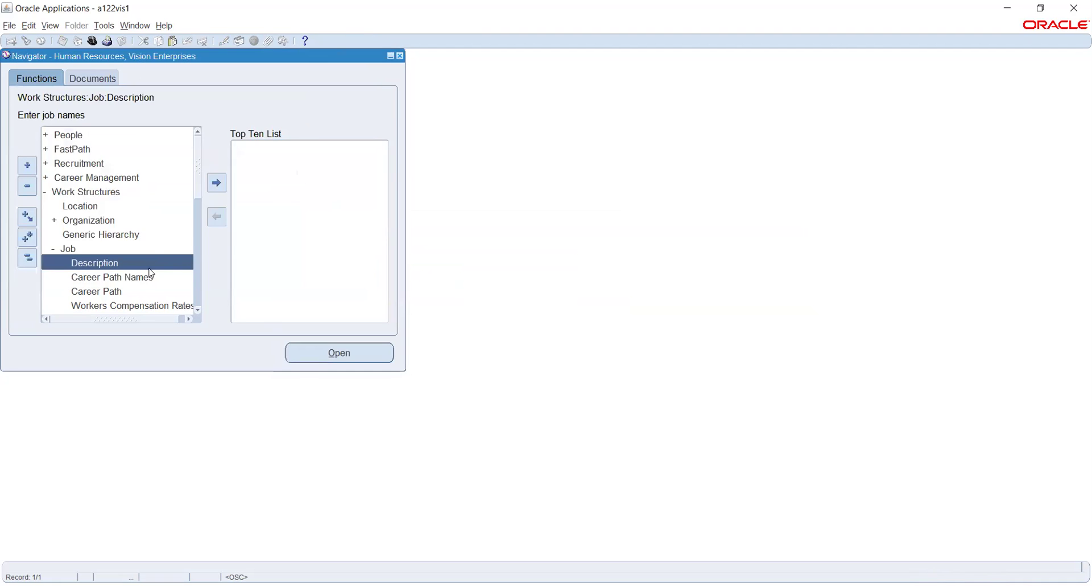
Expand Work Structures > Position in the Navigator and open Position Description.
scroll(158, 250, down, 1)
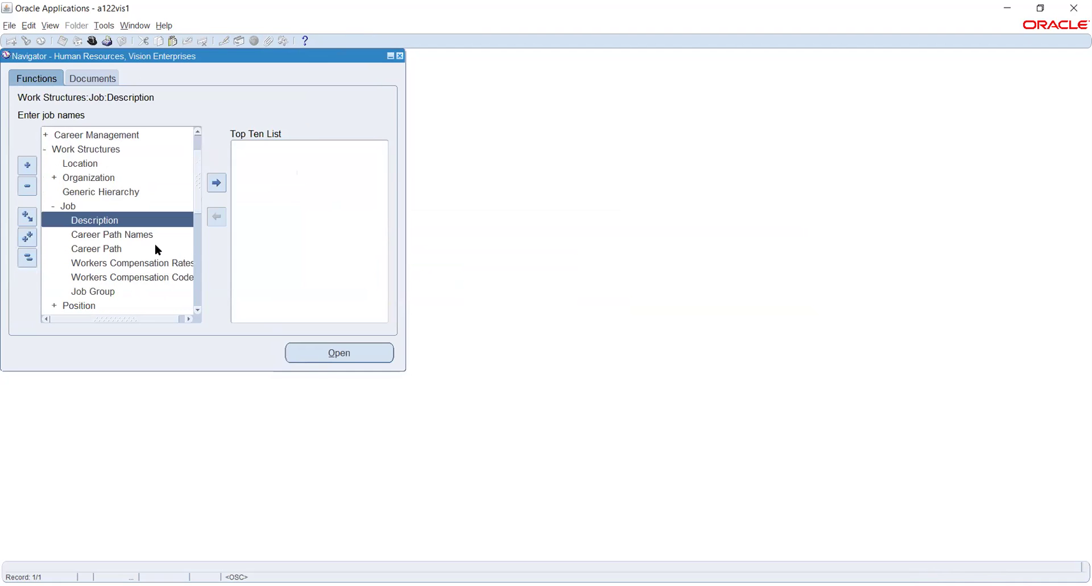
scroll(158, 249, down, 2)
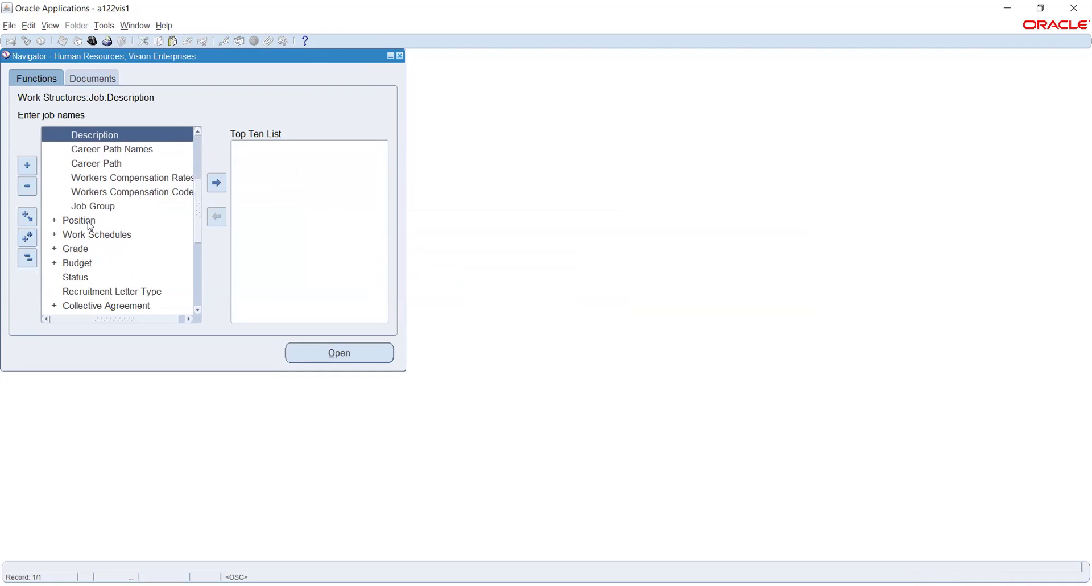
double_click(90, 224)
scroll(151, 214, down, 2)
click(110, 219)
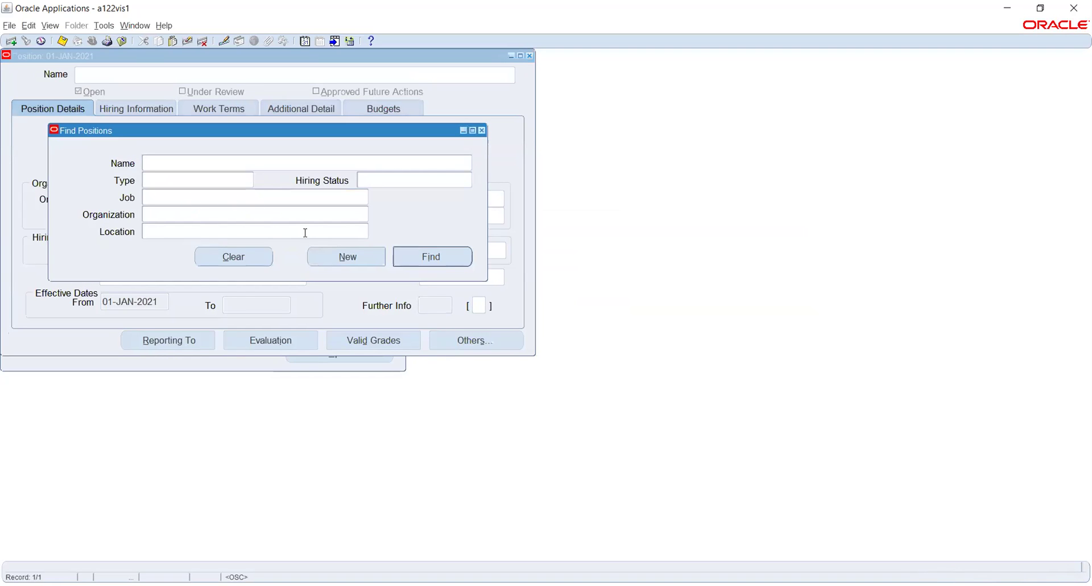
Create a new position effective 01-JAN-2021 with code 01 and name Accountant.
click(347, 256)
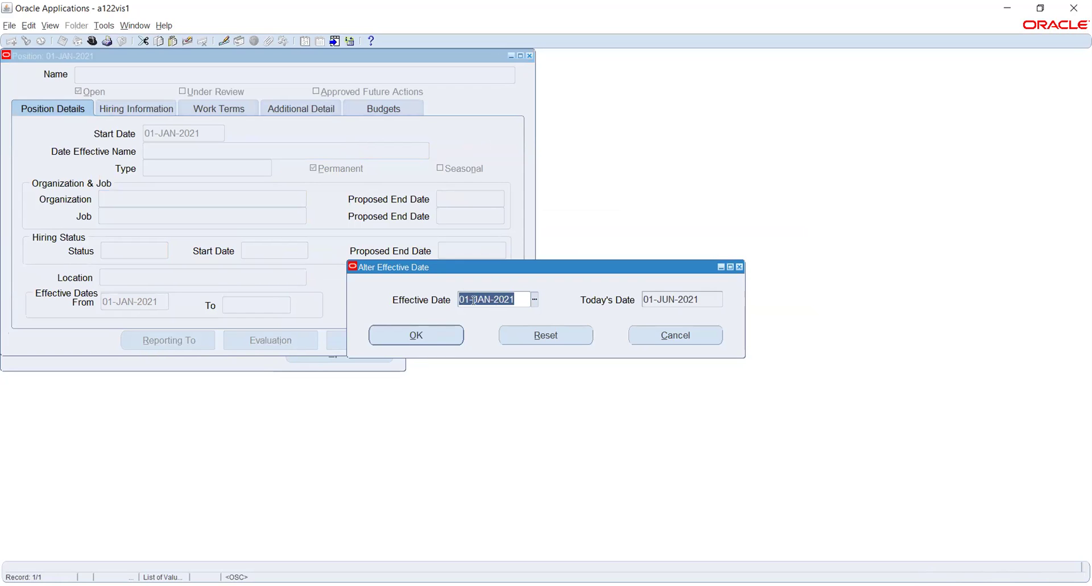
click(407, 338)
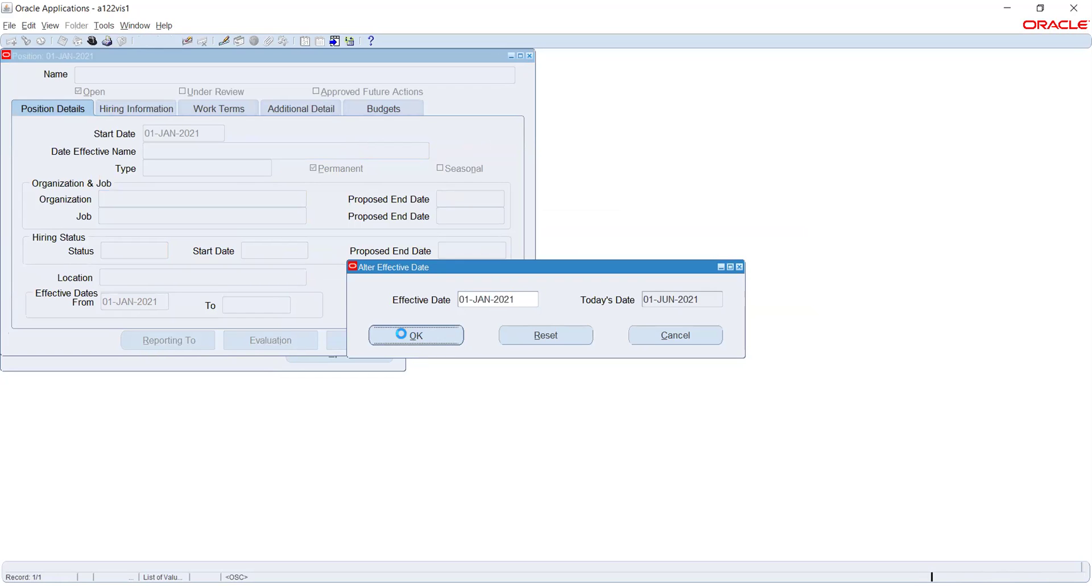
click(162, 74)
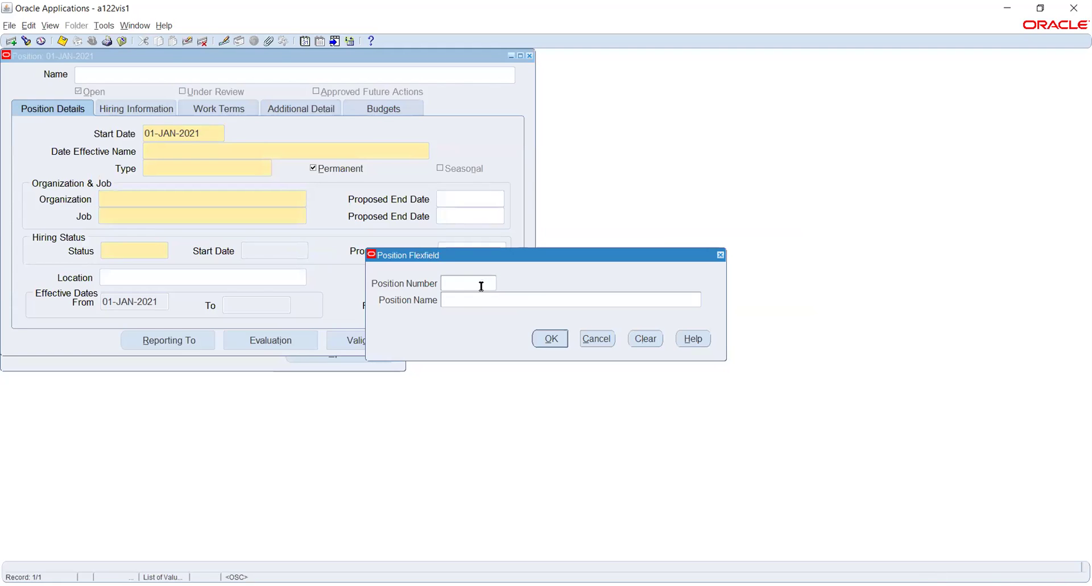
text(01)
key(Tab)
text(Account)
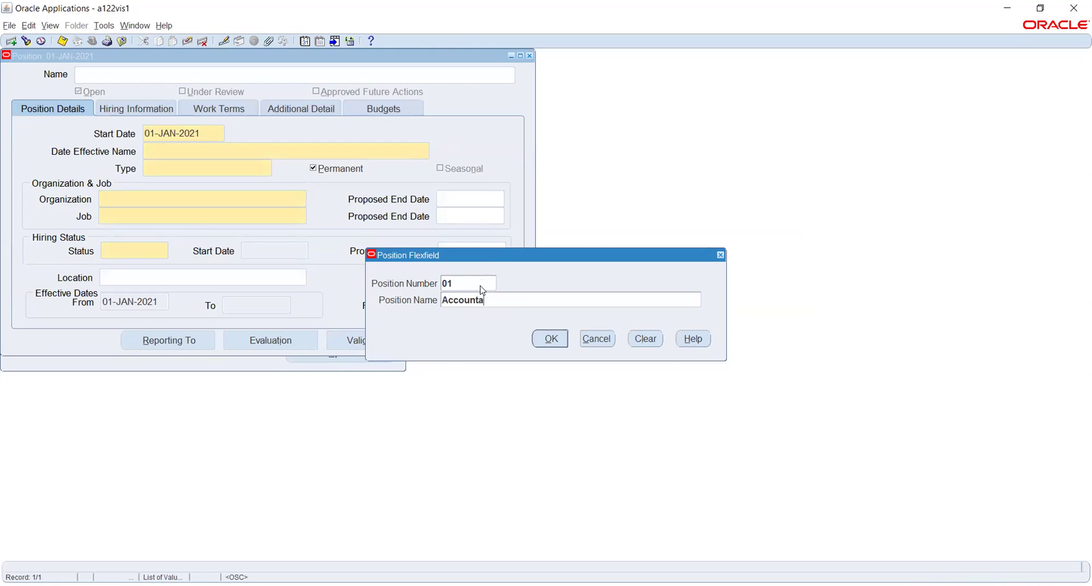
key(Return)
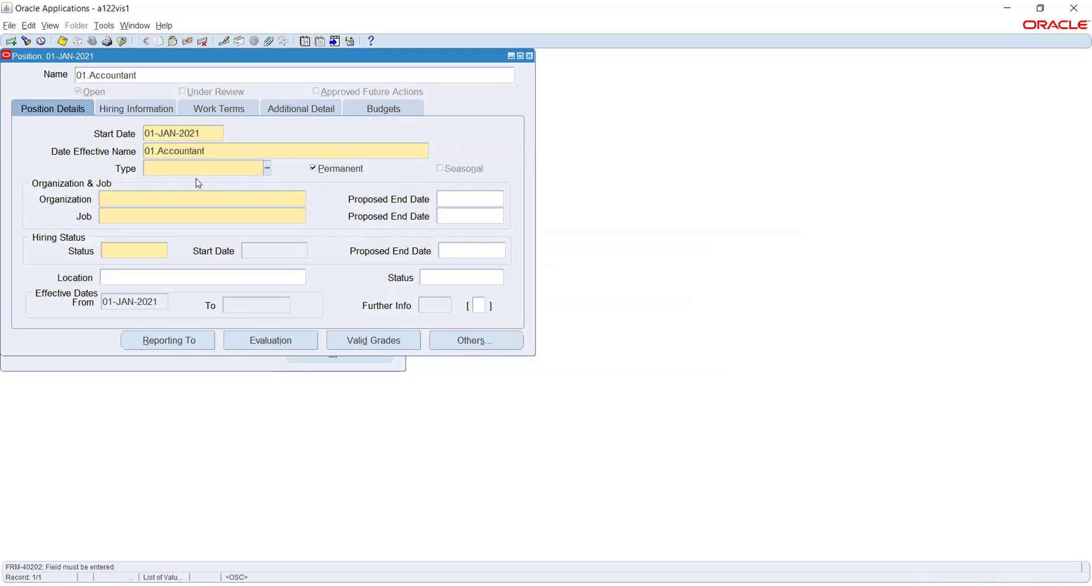
Set the position type to None and organization to Rel_Payroll unit.
click(267, 168)
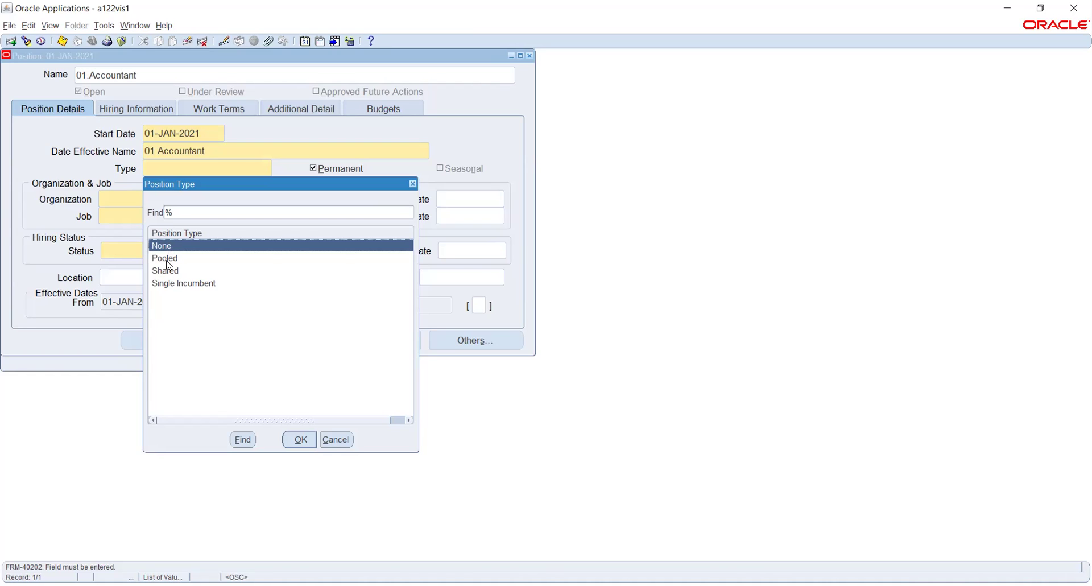
click(301, 439)
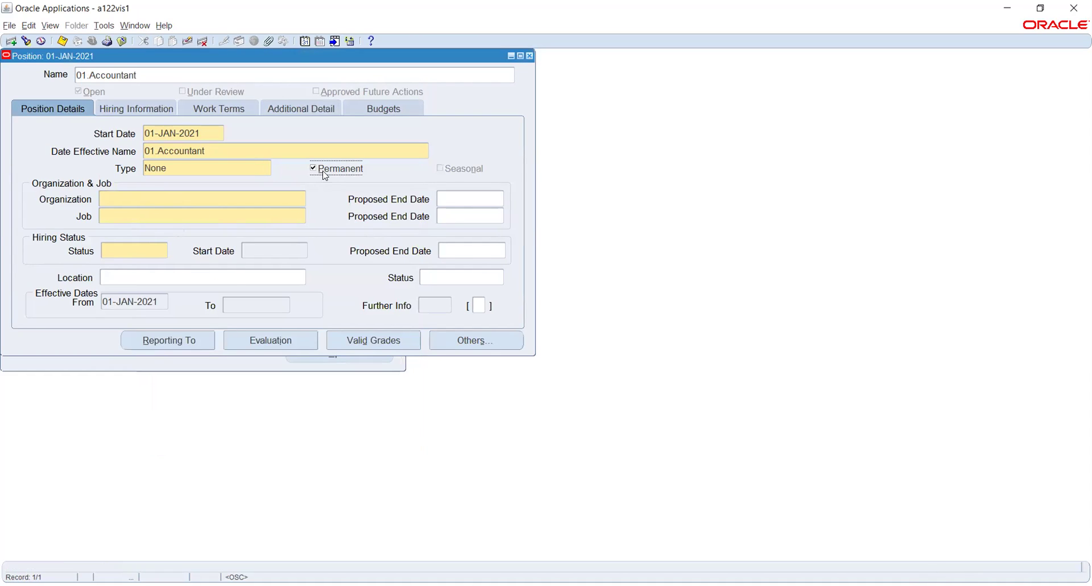
click(223, 199)
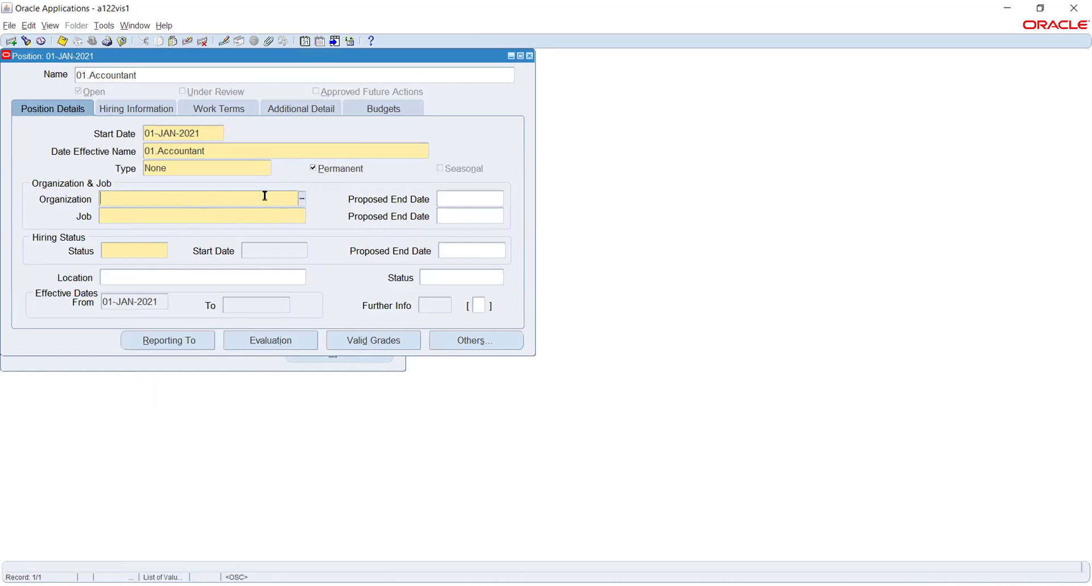
click(301, 198)
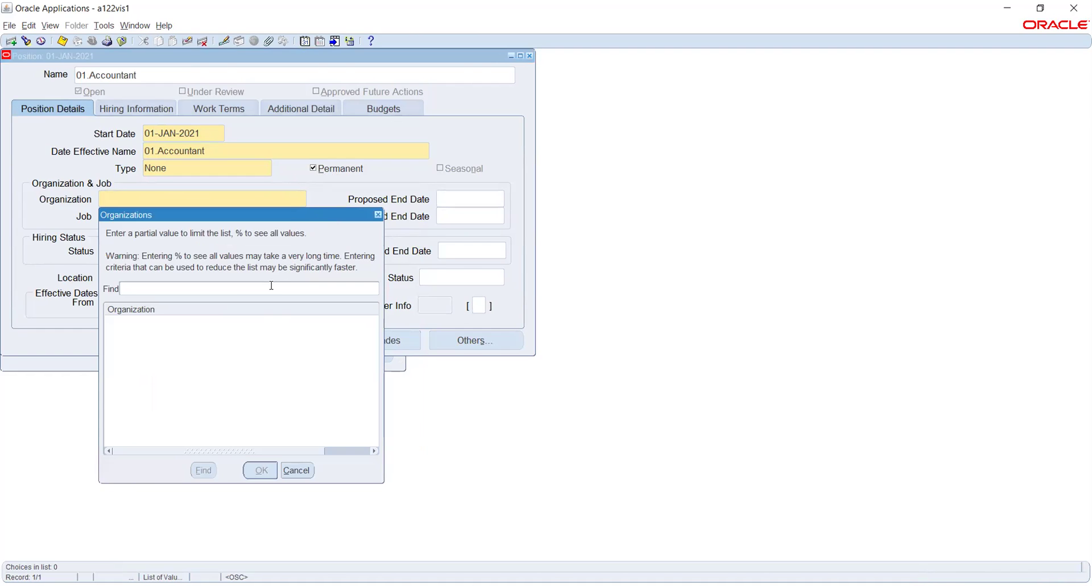
text(Rel_Payroll unit%)
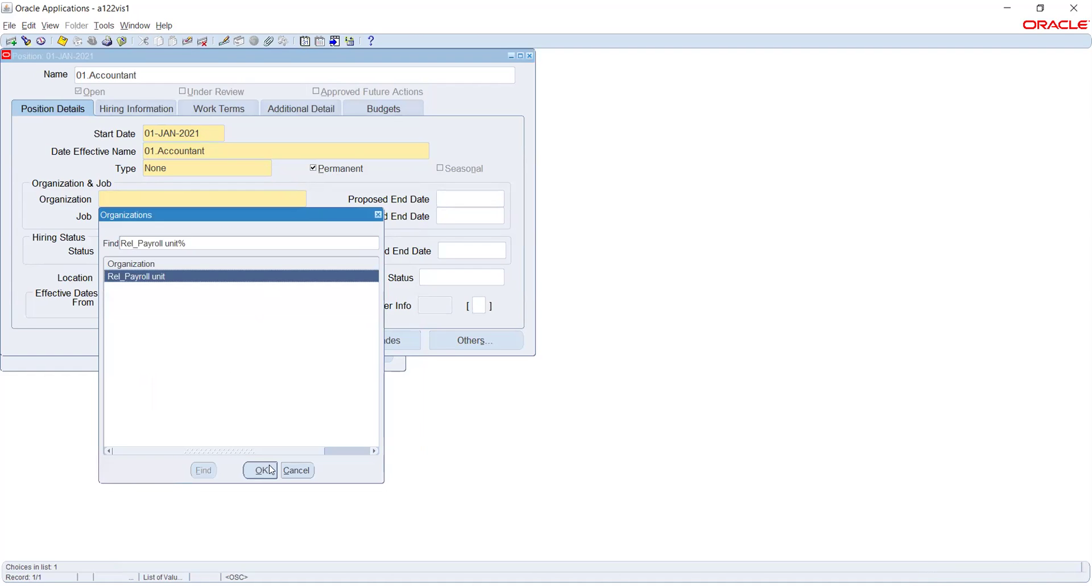
click(260, 470)
Assign job 01.Accountant to the position.
click(245, 216)
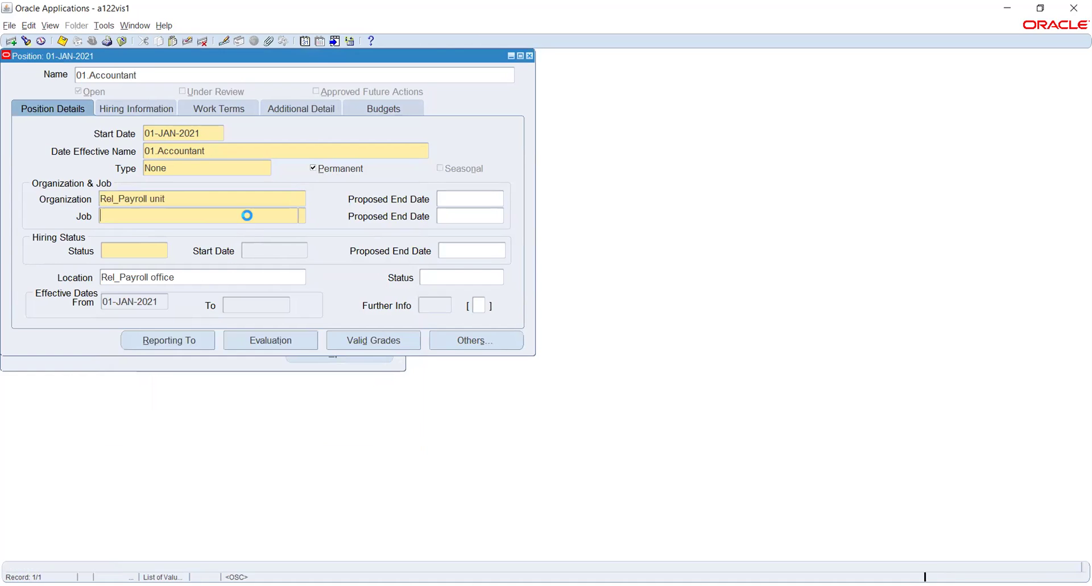
click(302, 215)
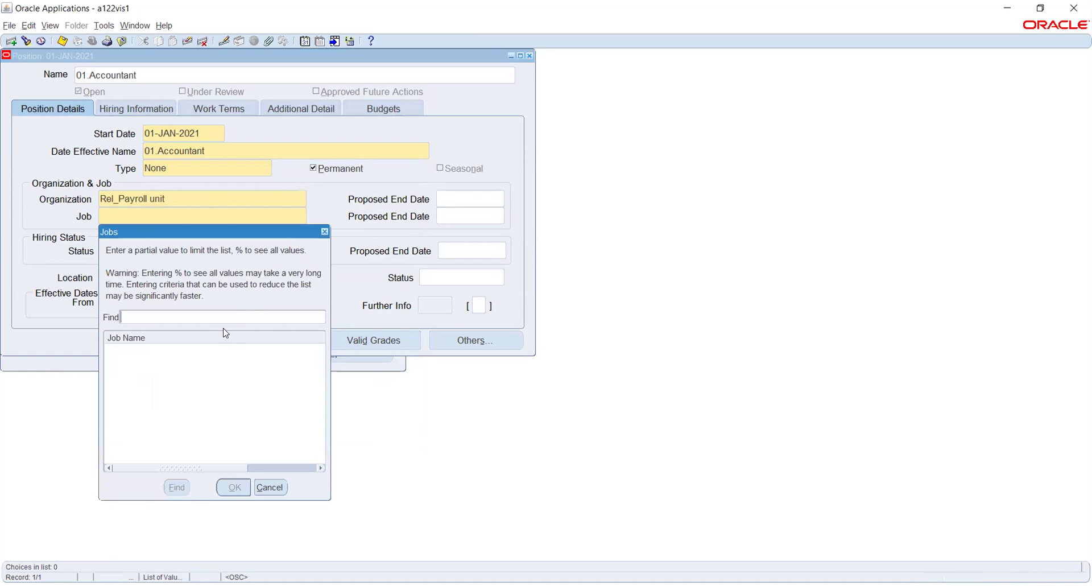
text(%)
key(Return)
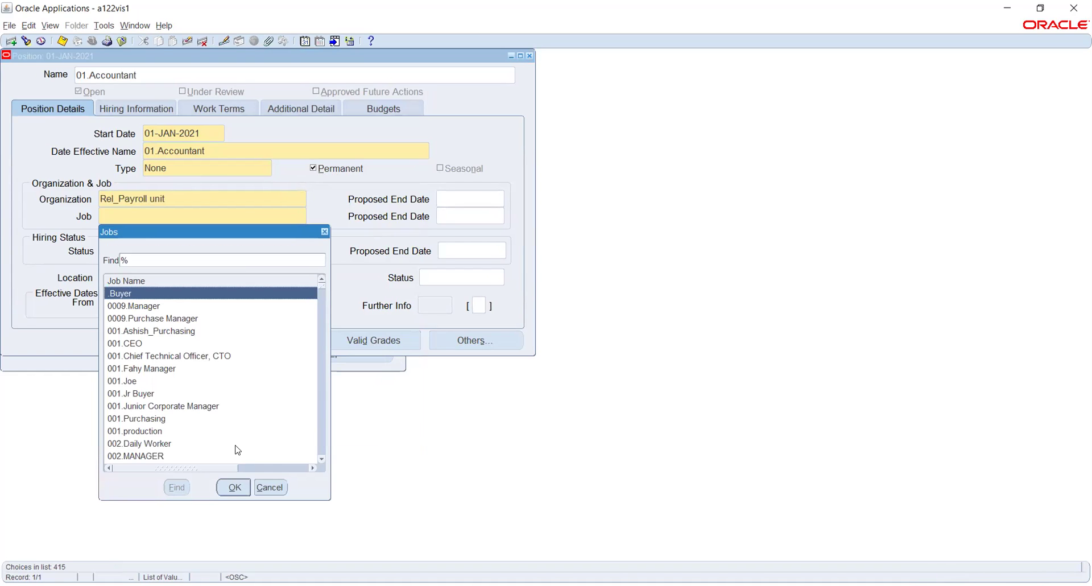
click(273, 489)
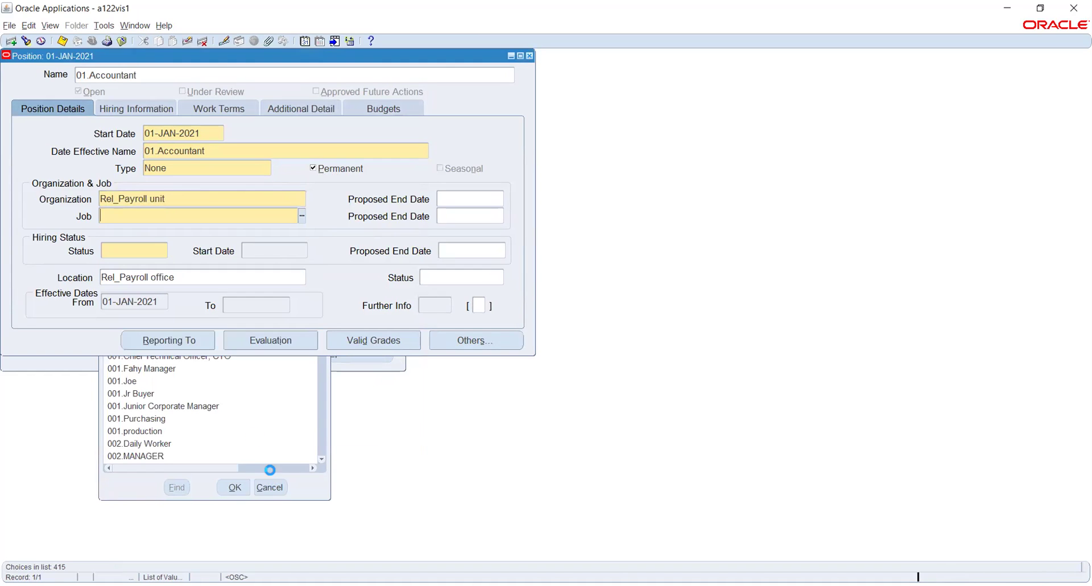
text(0)
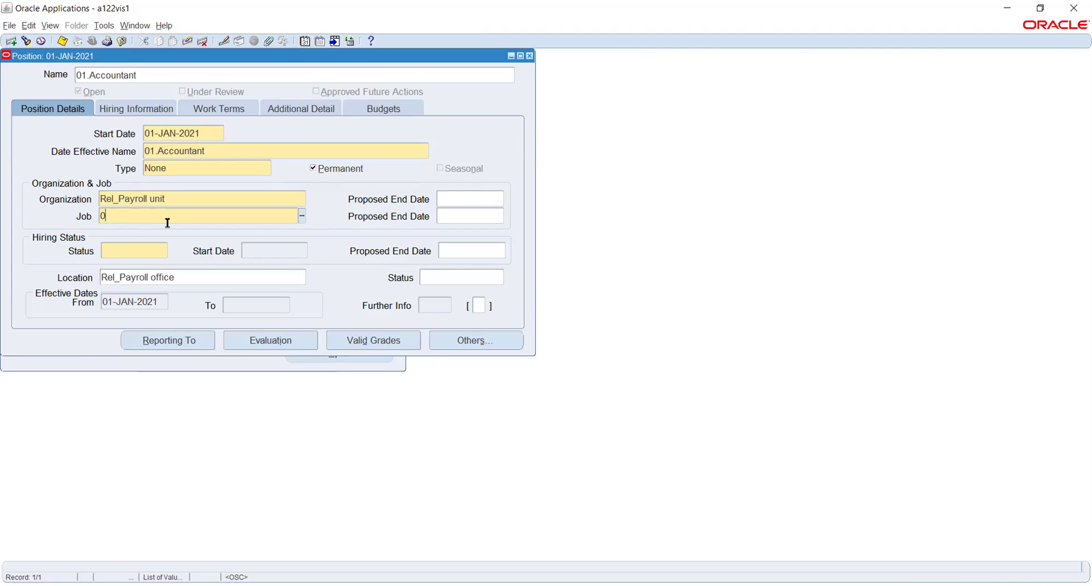
text(1.Accountant)
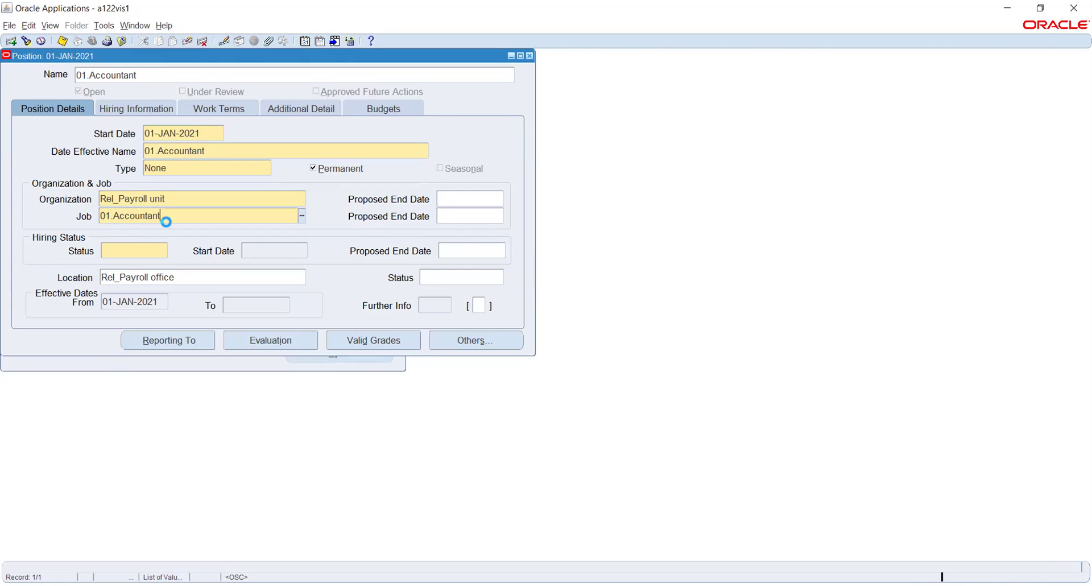
key(Tab)
Choose Active as the position's hiring status.
click(139, 251)
click(164, 250)
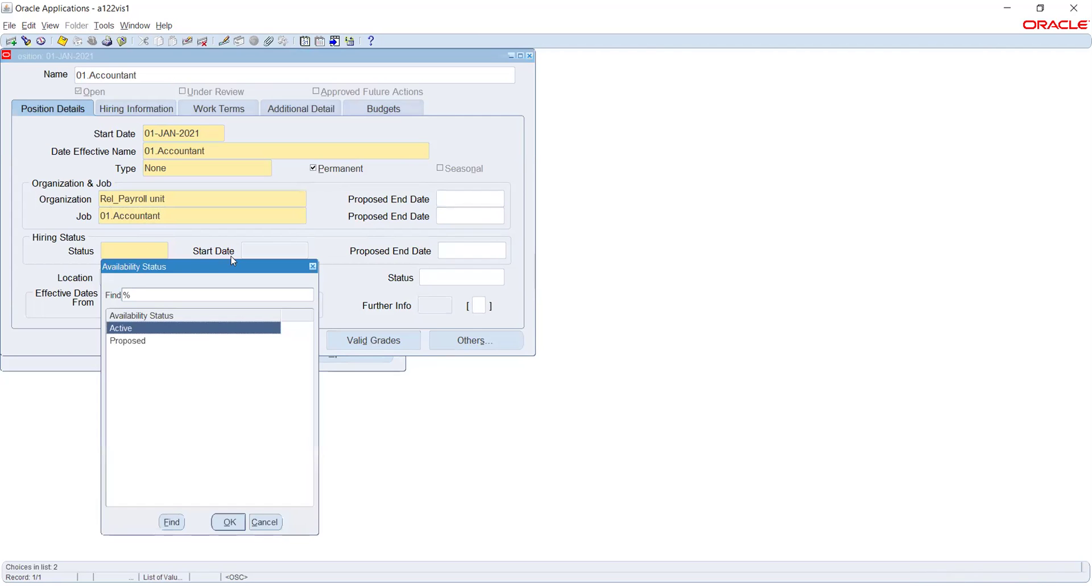
click(230, 522)
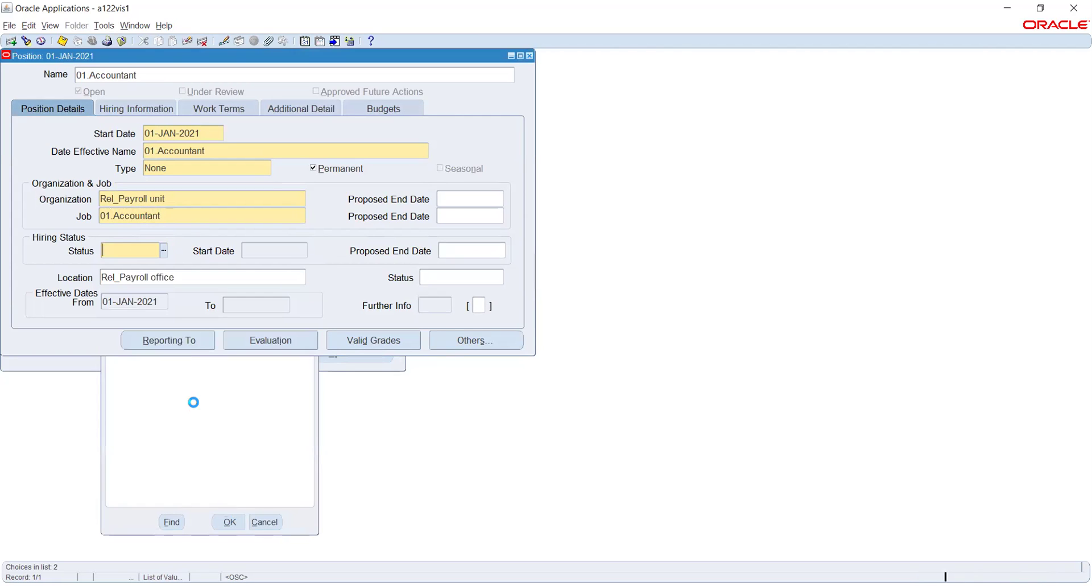
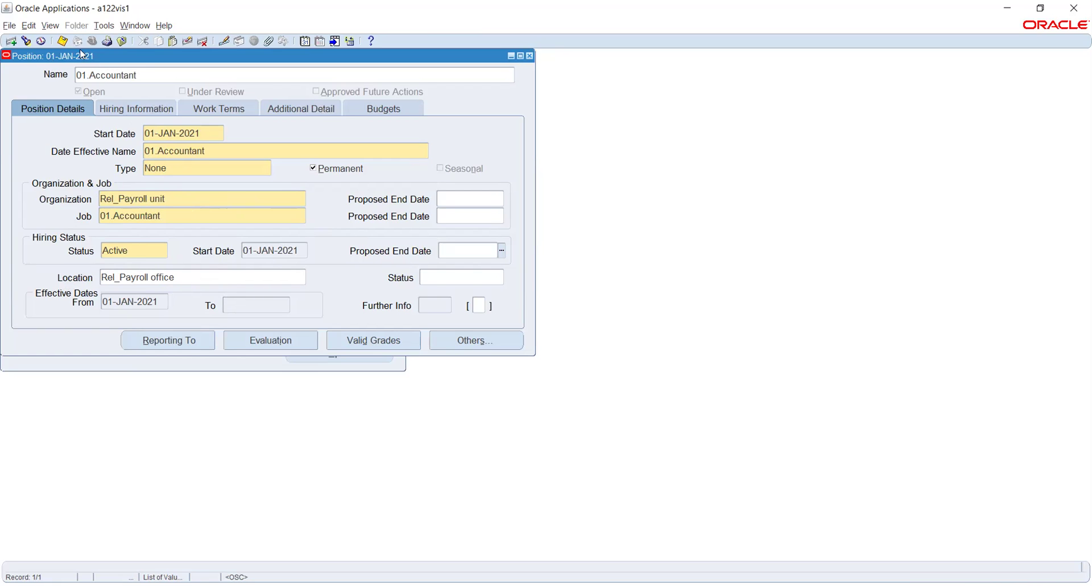
Save and close the 01.Accountant position, then open People > Enter and Maintain from the collapsed Navigator.
click(60, 41)
click(529, 56)
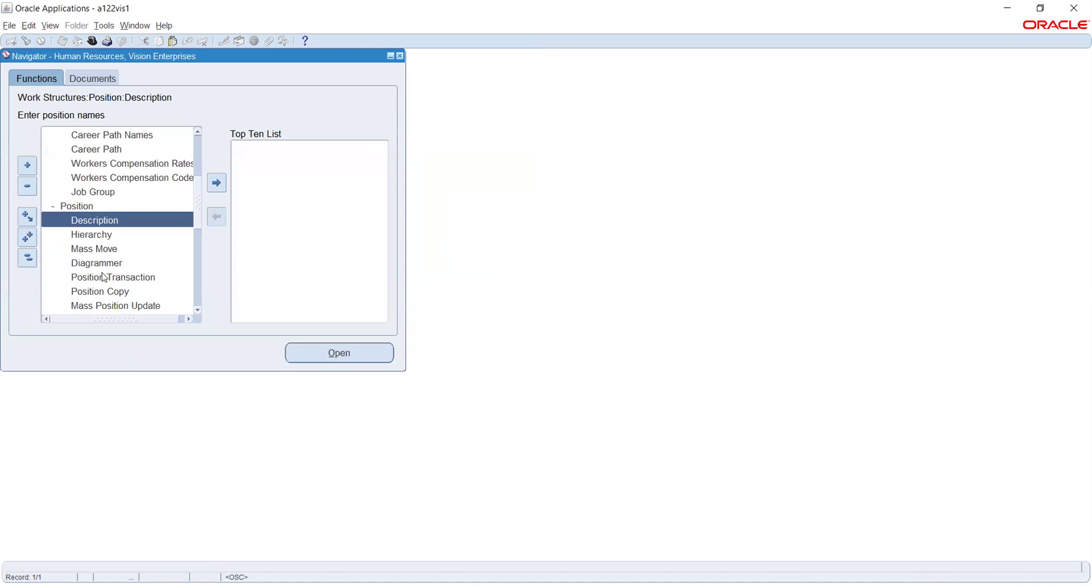
scroll(88, 241, down, 1)
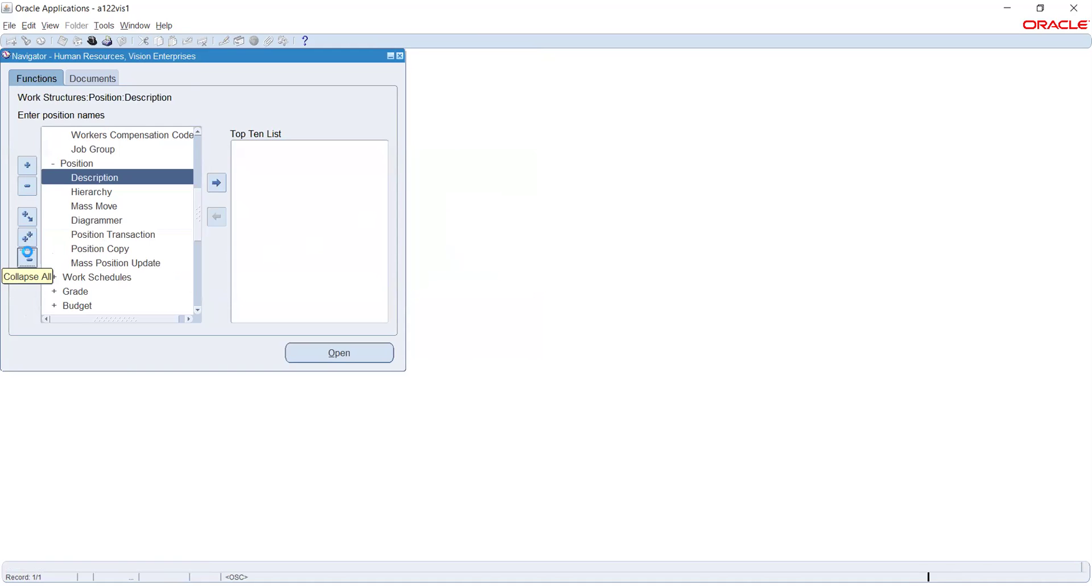
click(28, 257)
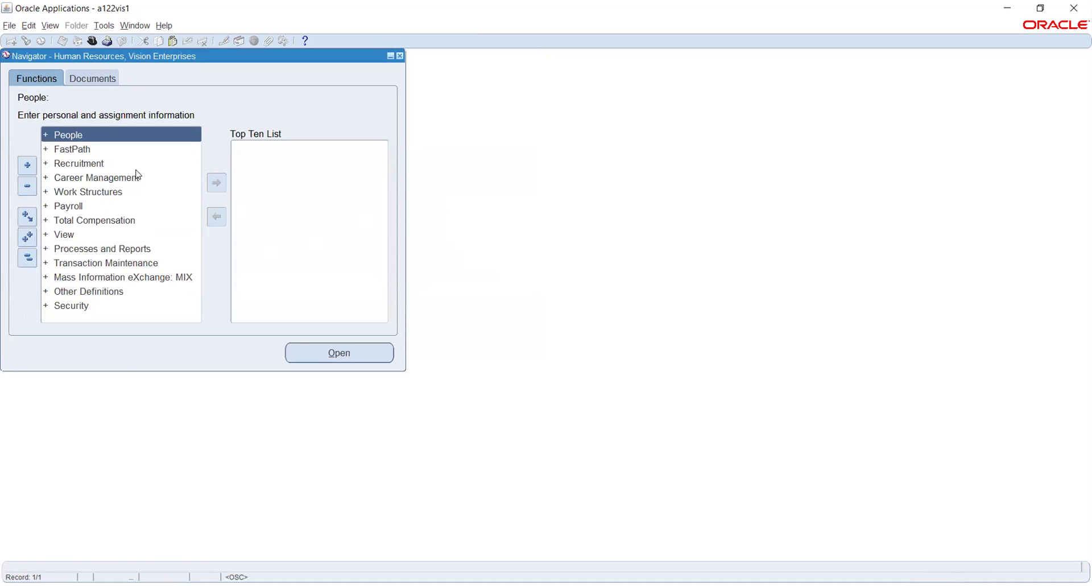
double_click(69, 137)
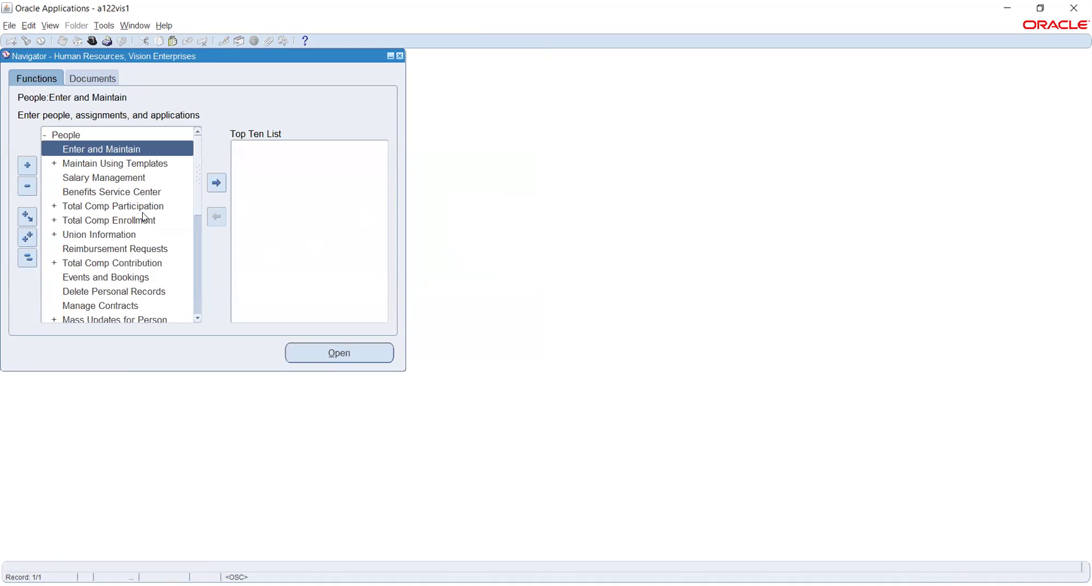
double_click(85, 148)
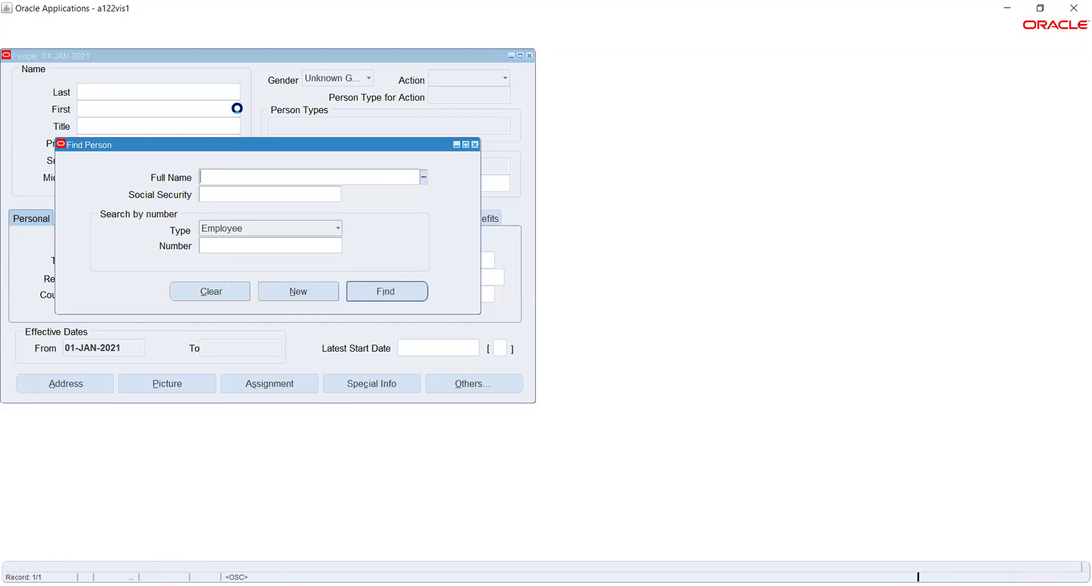
Start a new person record with the employee's last name and gender Male.
click(296, 291)
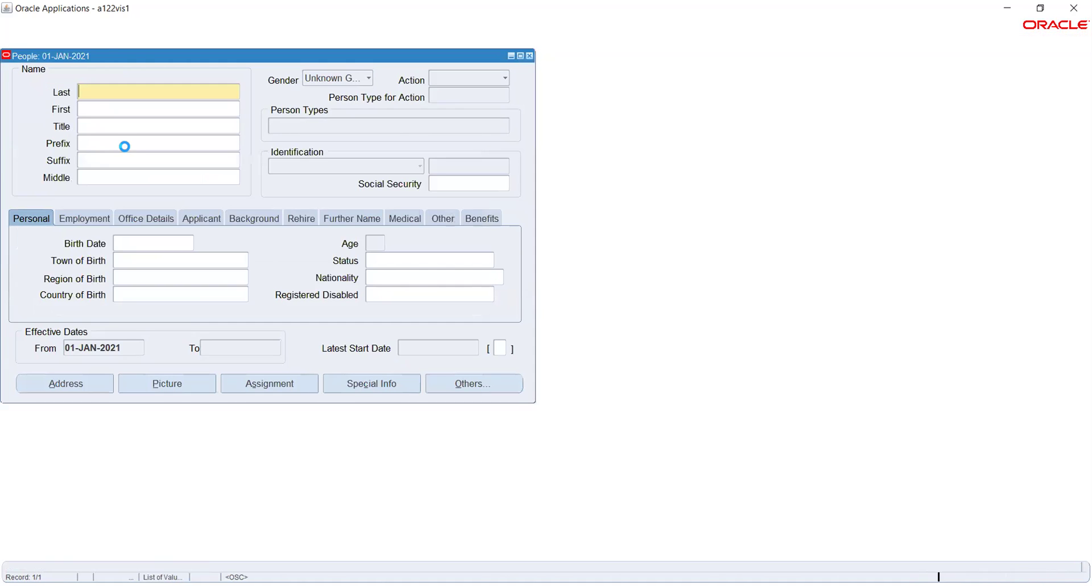
text(RK Ravi)
click(127, 108)
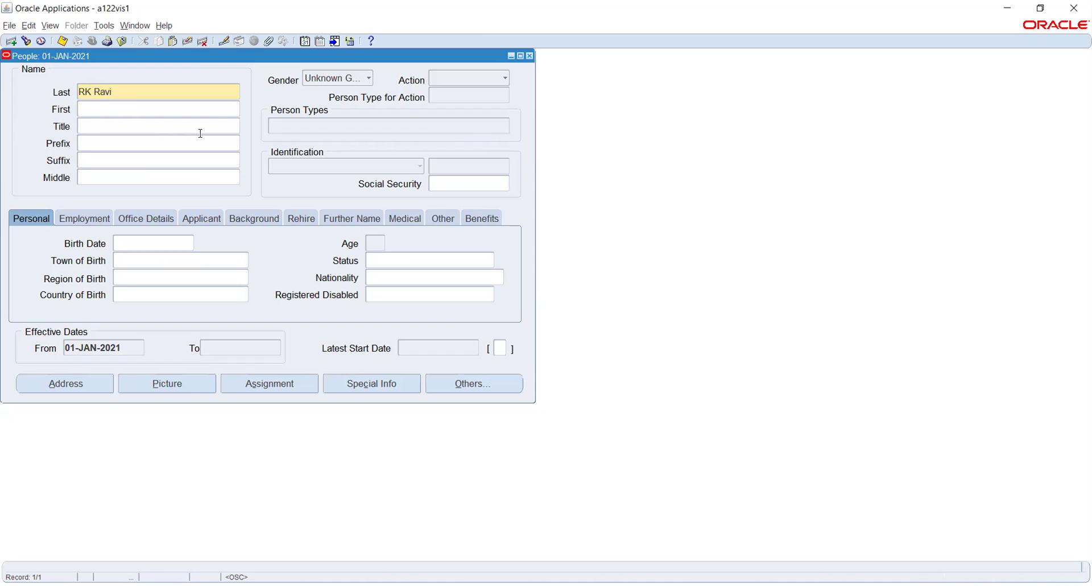
click(331, 79)
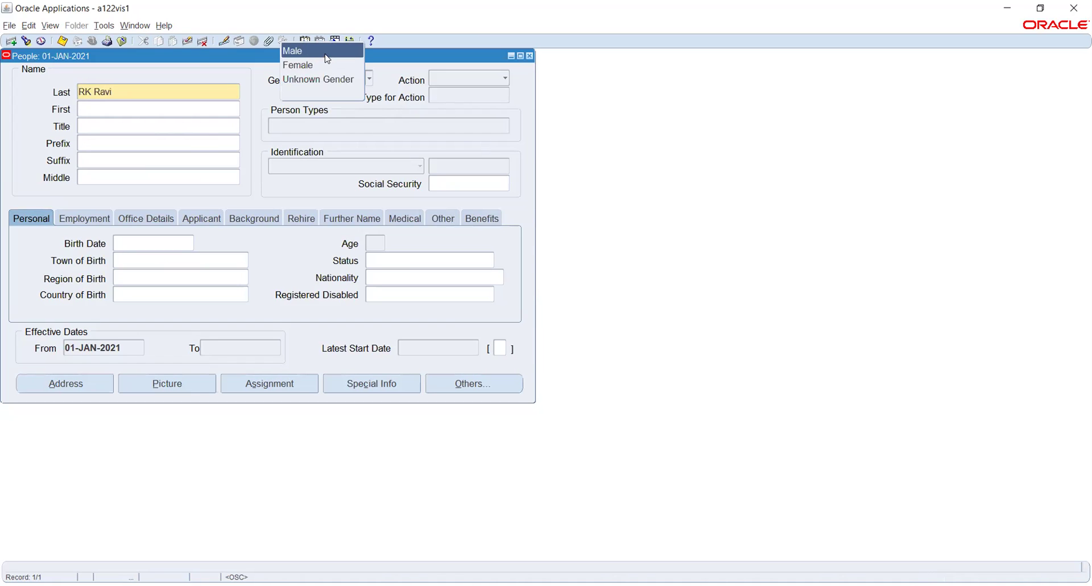
click(328, 55)
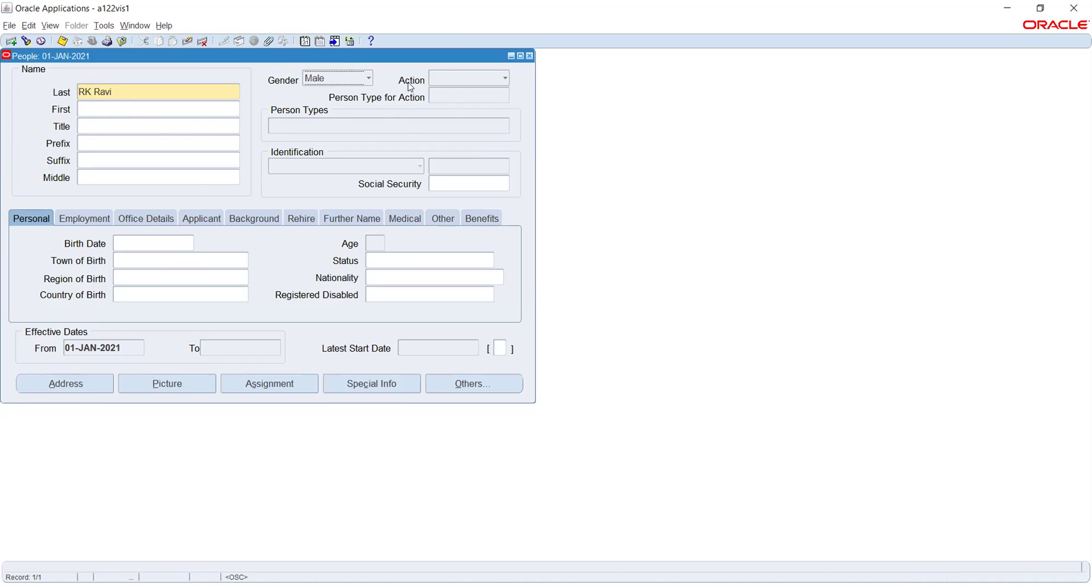
Set the action to Create Employment as Employee and pick birth date 01-JAN-2021 from the calendar.
click(460, 82)
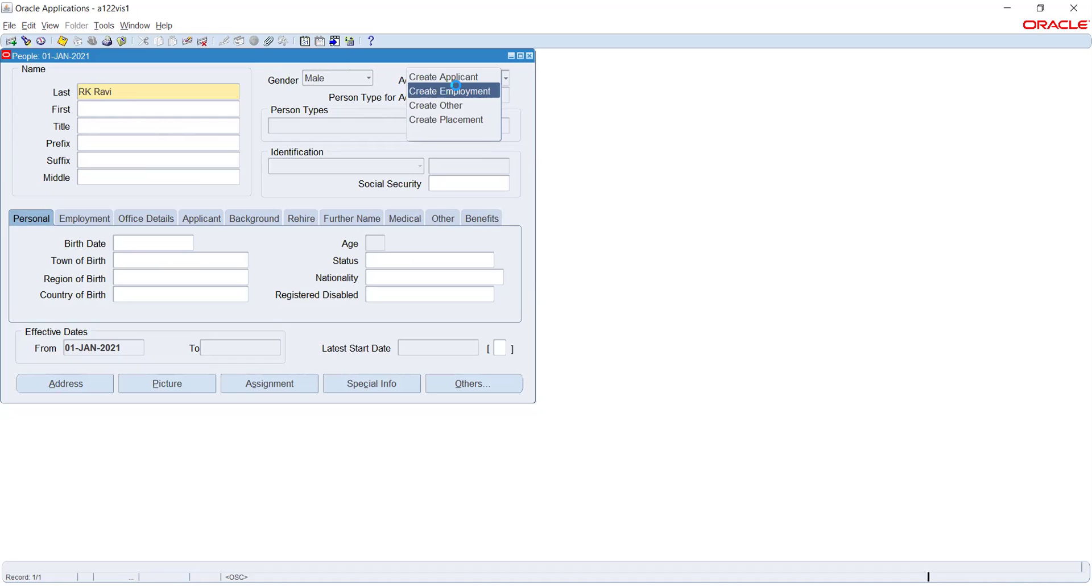
click(456, 85)
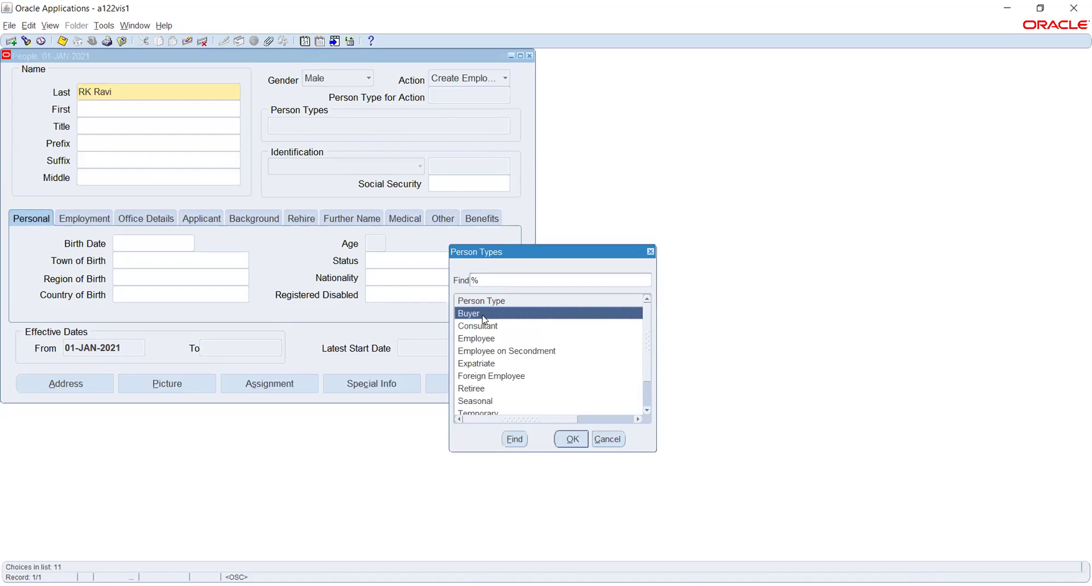
click(496, 339)
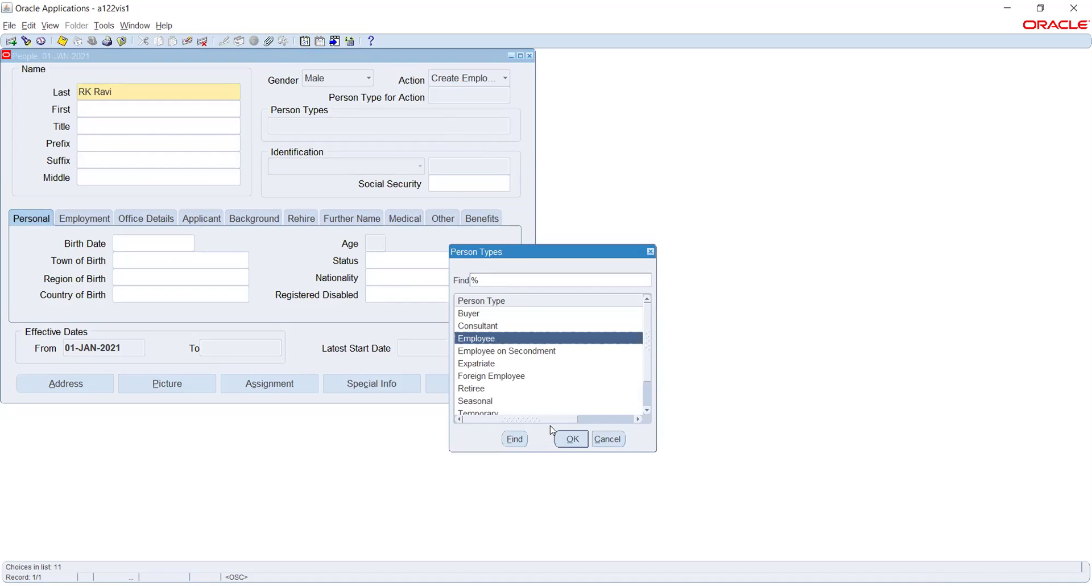
click(571, 439)
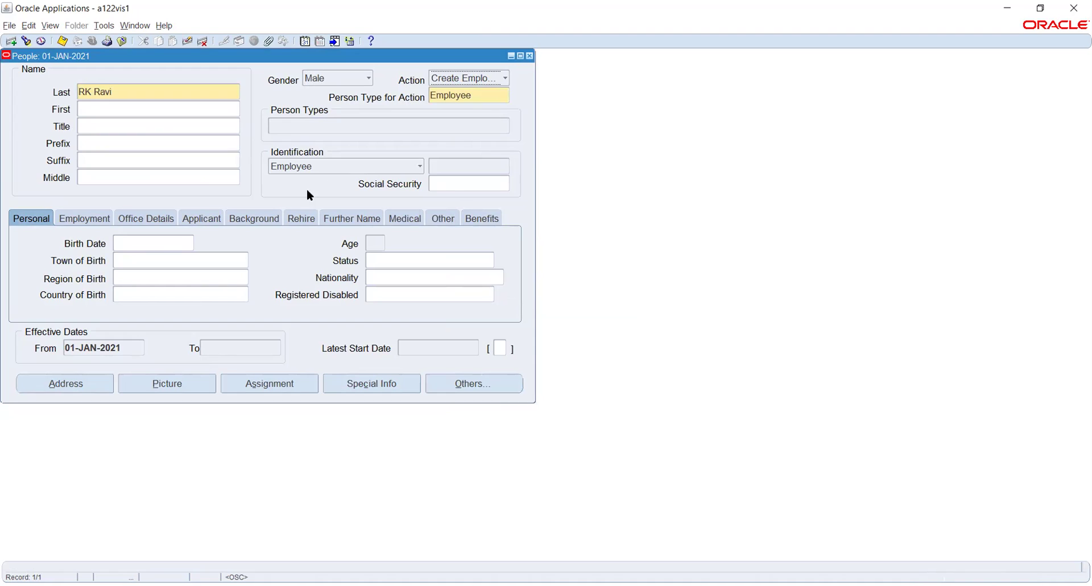
click(159, 243)
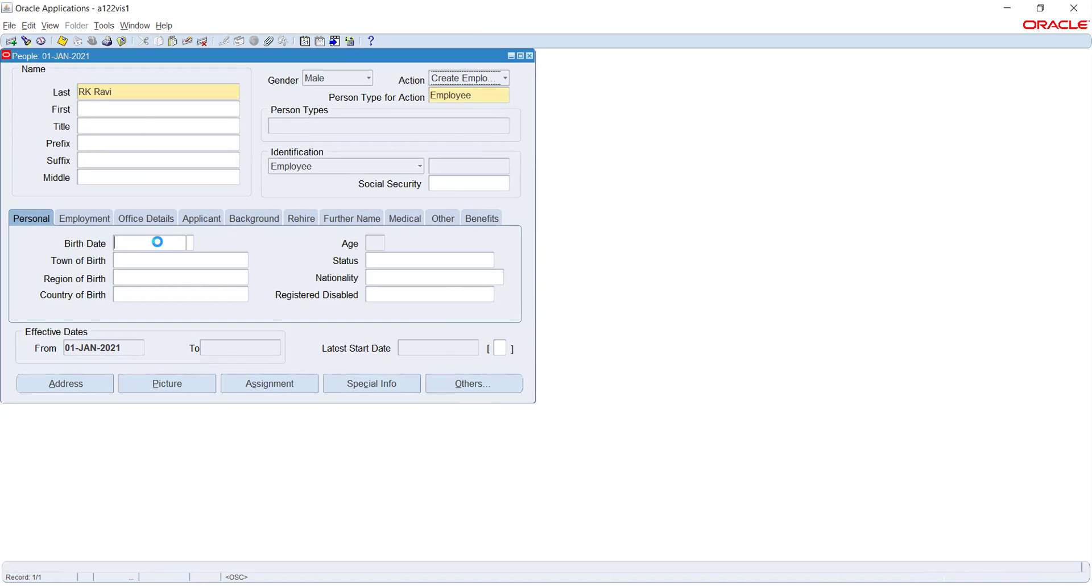
click(189, 243)
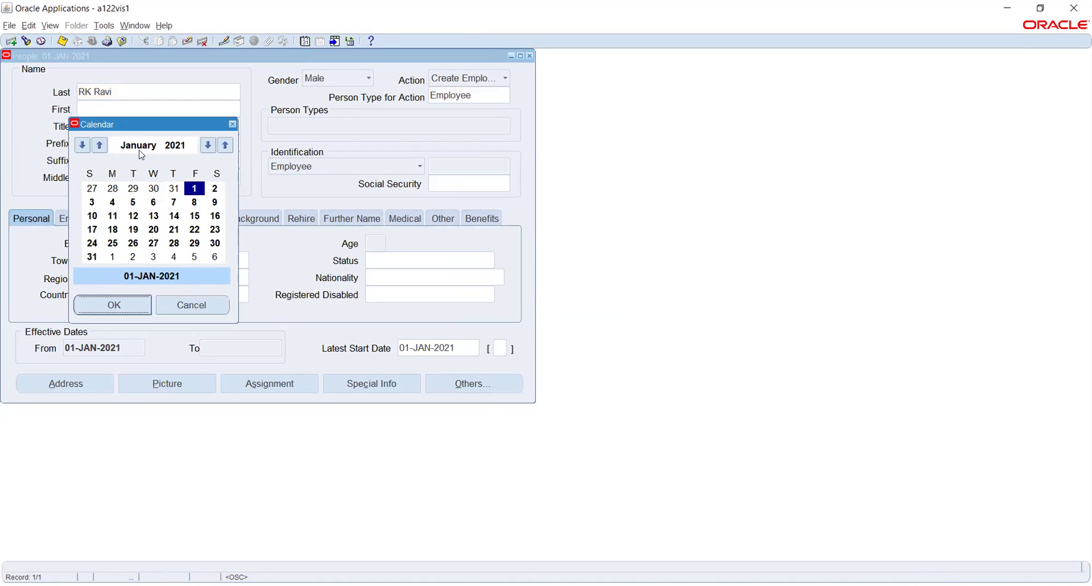
click(114, 306)
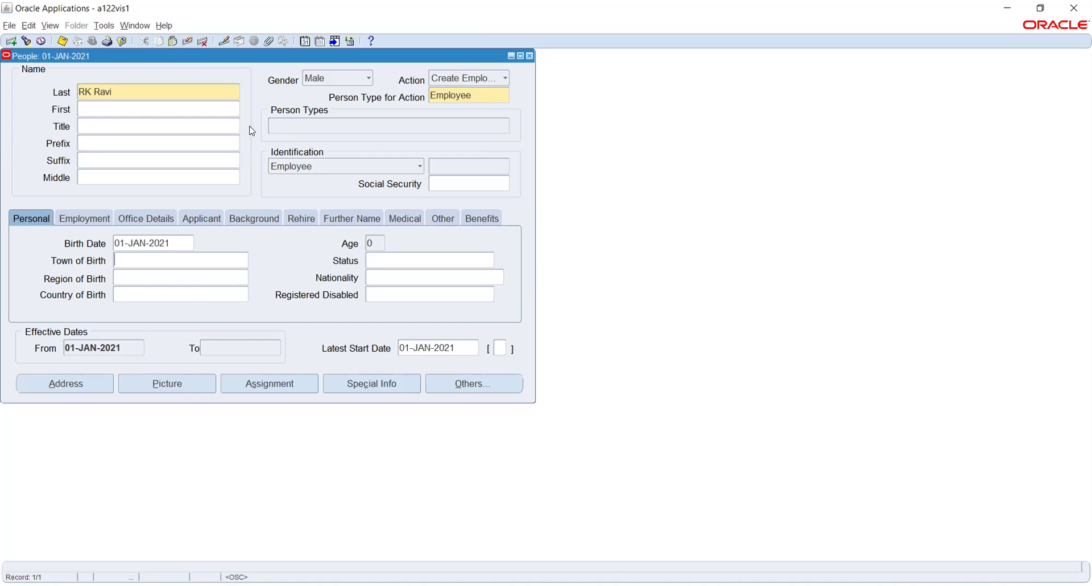
Keep Create Employment as the action and change the birth date to 01-JAN-1980.
key(Tab)
click(460, 79)
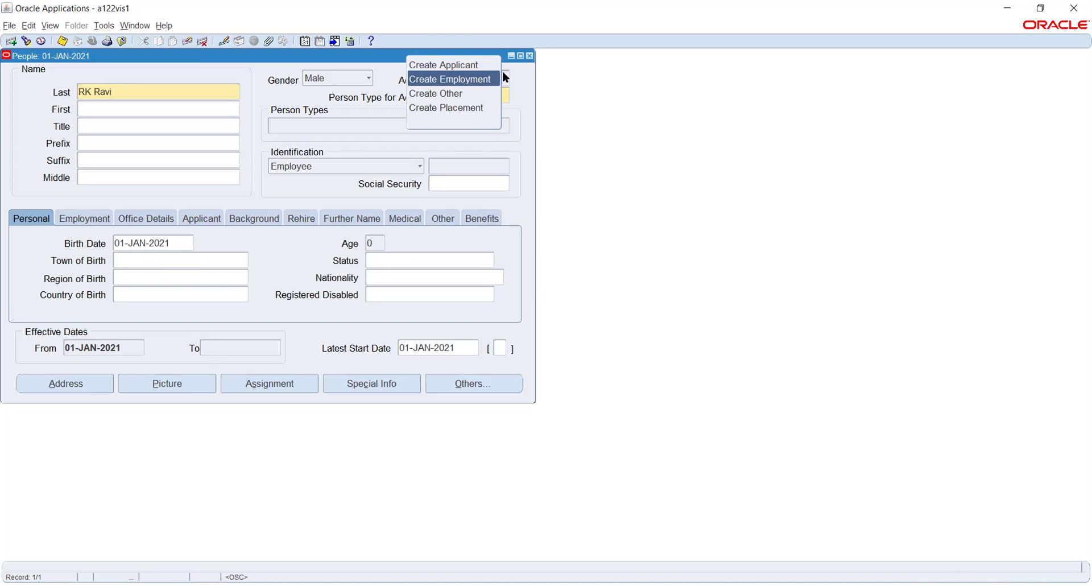
key(Return)
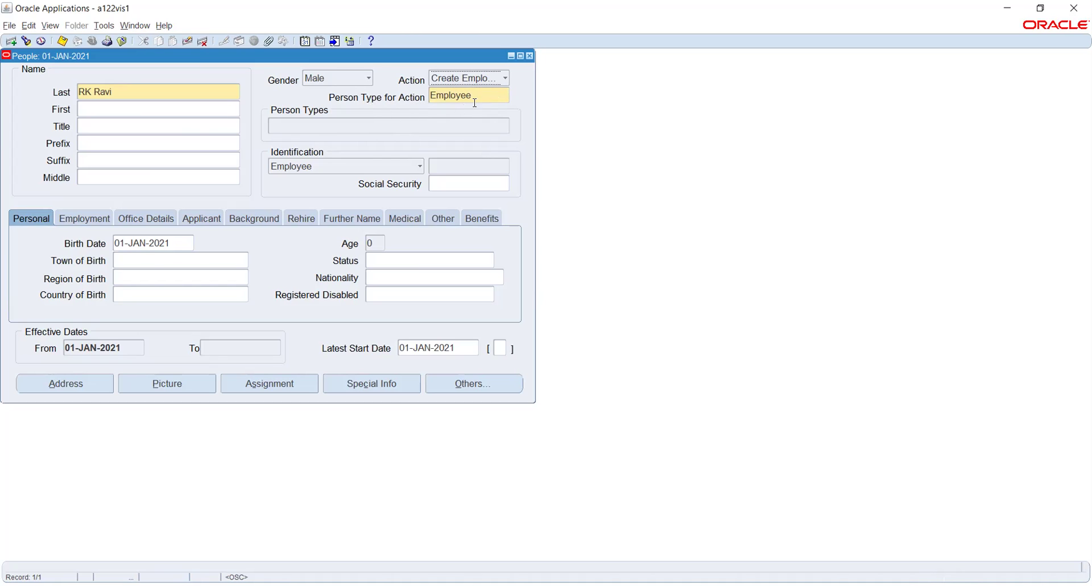
click(183, 243)
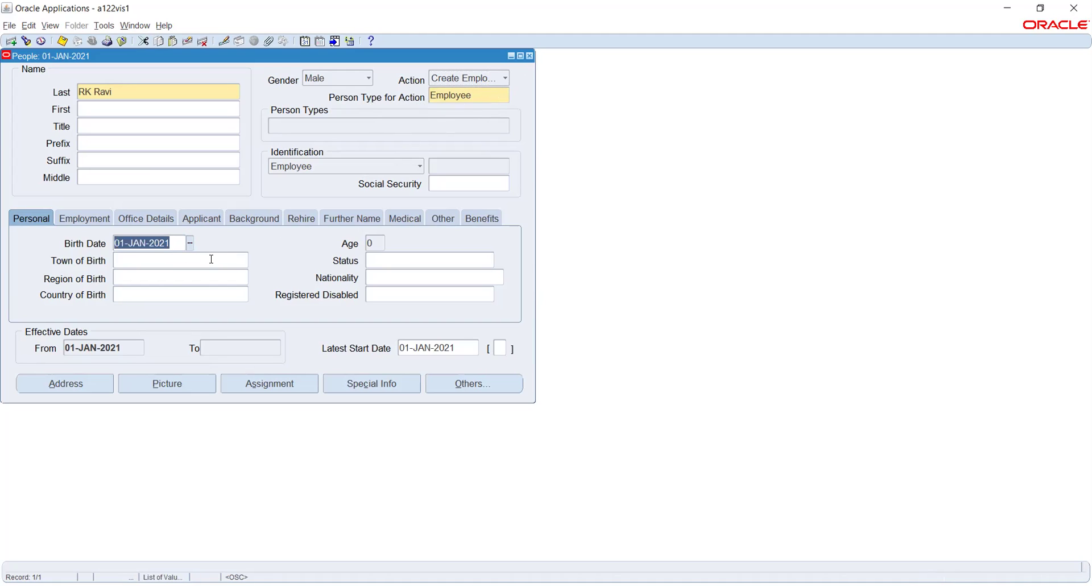
text(1-JAN-)
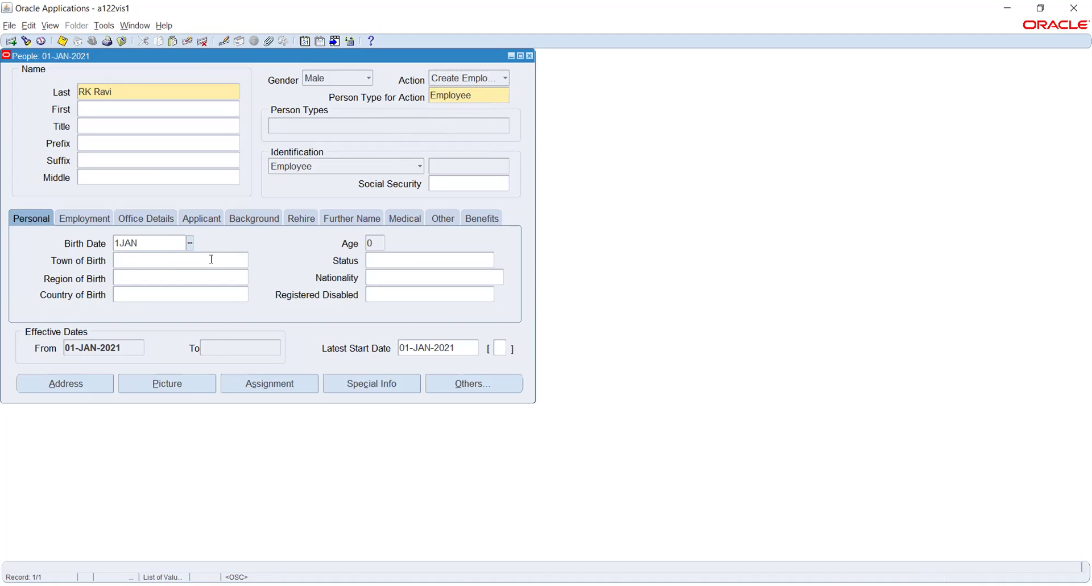
text(1980)
key(Tab)
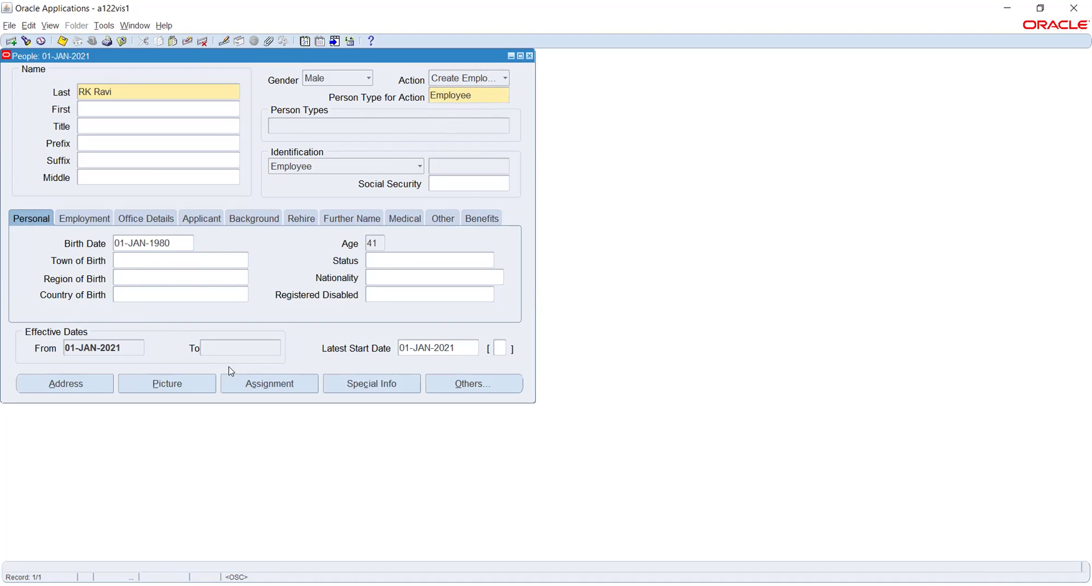
Save the new employee, dismissing the save-first error and the missing social security note.
click(249, 383)
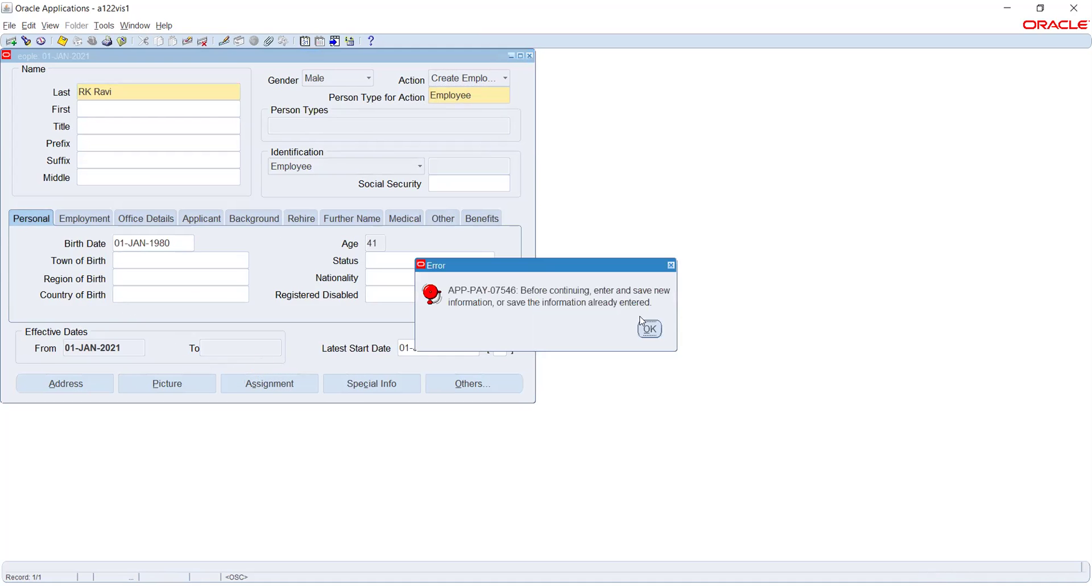
click(652, 328)
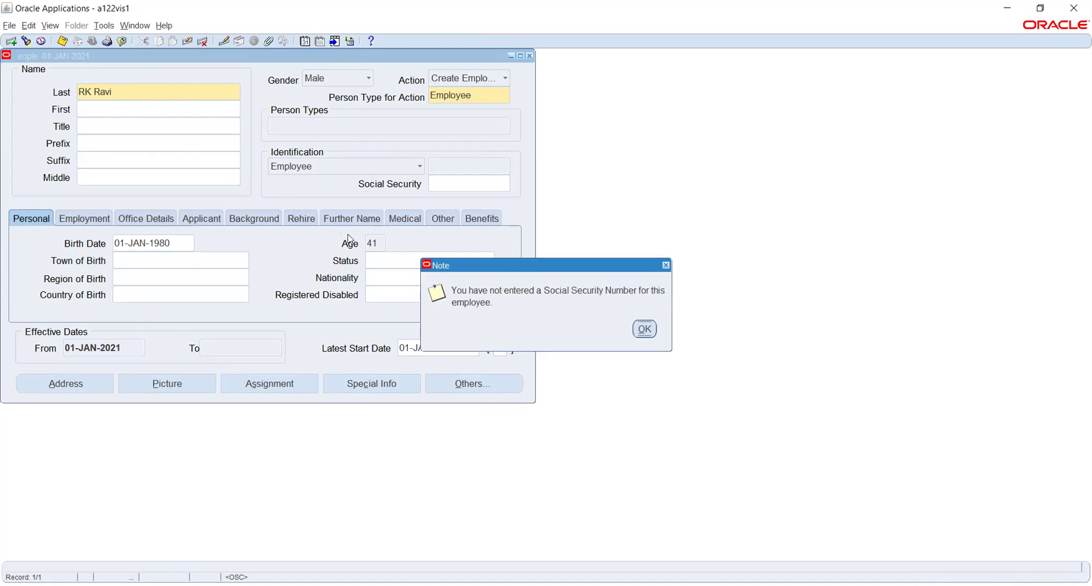
click(637, 327)
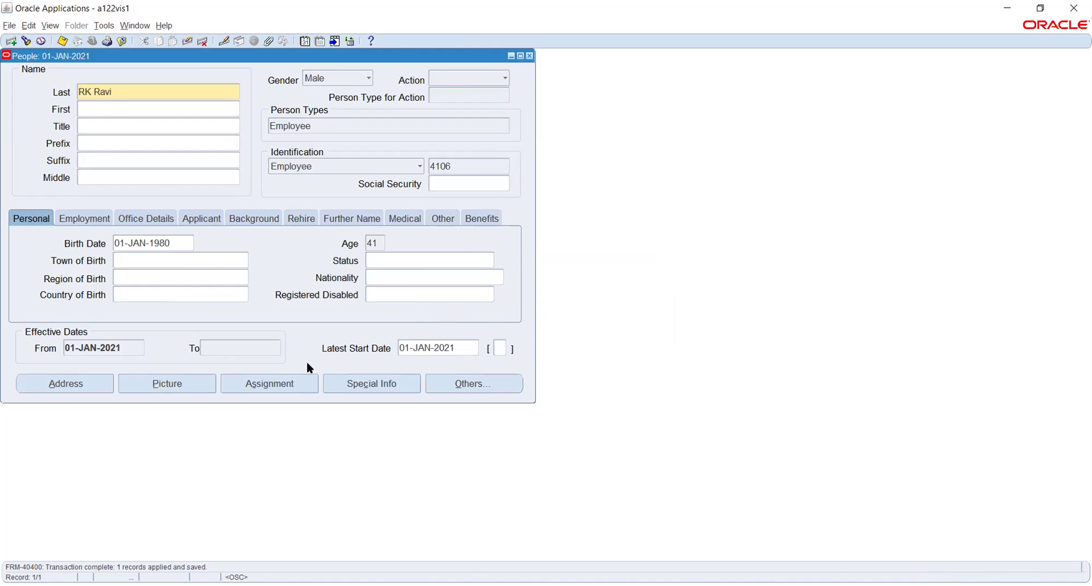
click(265, 385)
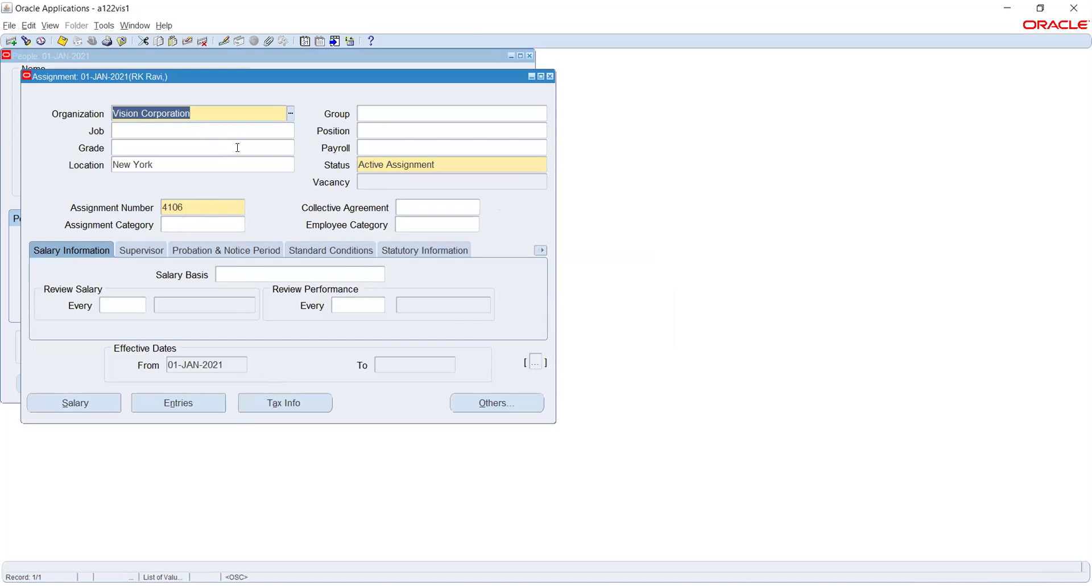
Correct the assignment organization to Rel_Payroll unit, leaving the people group empty.
text(rel)
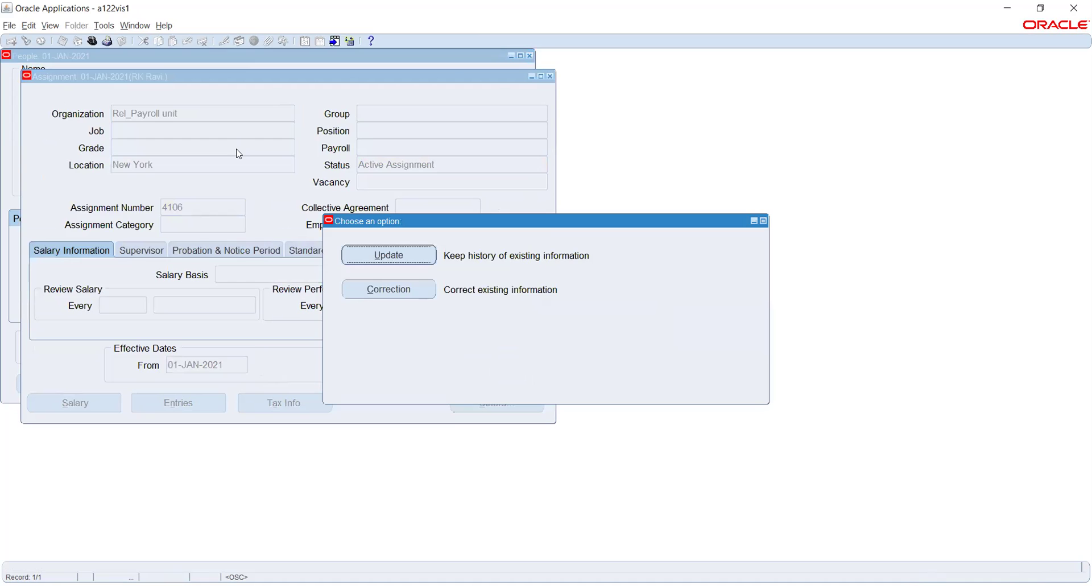
click(391, 289)
key(Tab)
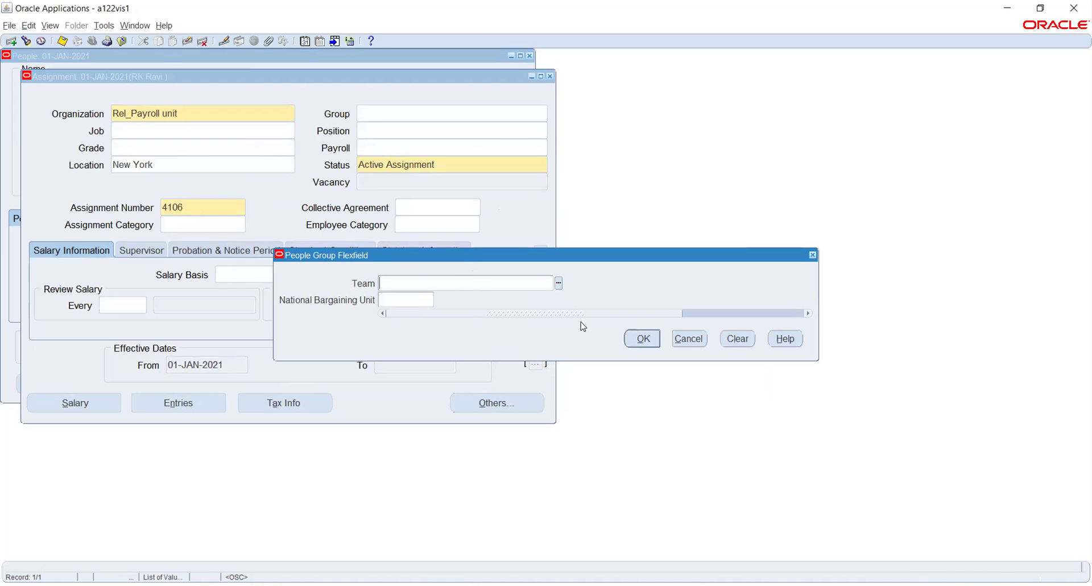
click(641, 339)
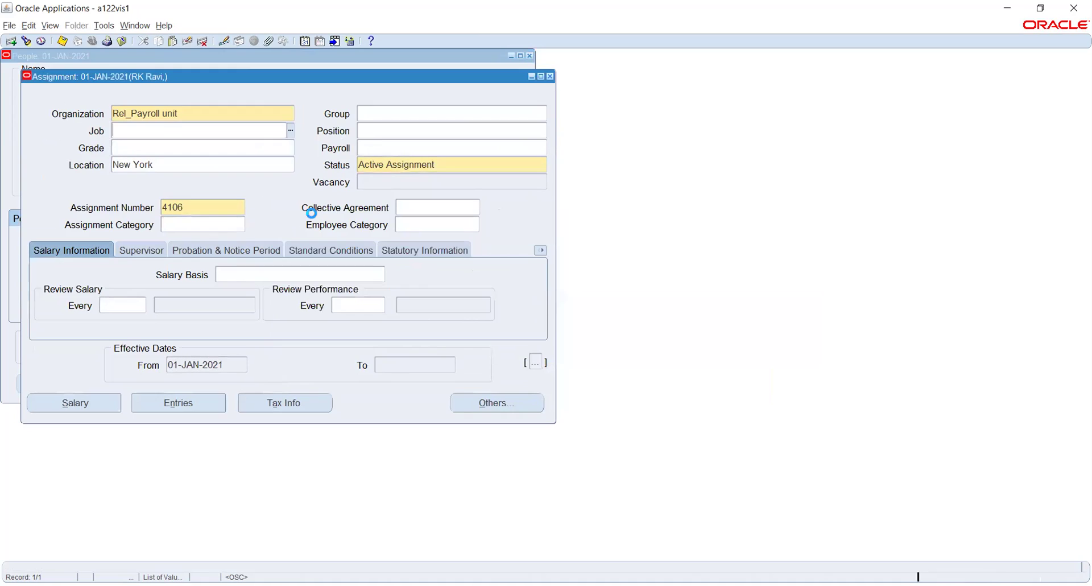
Browse the full list of jobs and close it without choosing one.
click(291, 130)
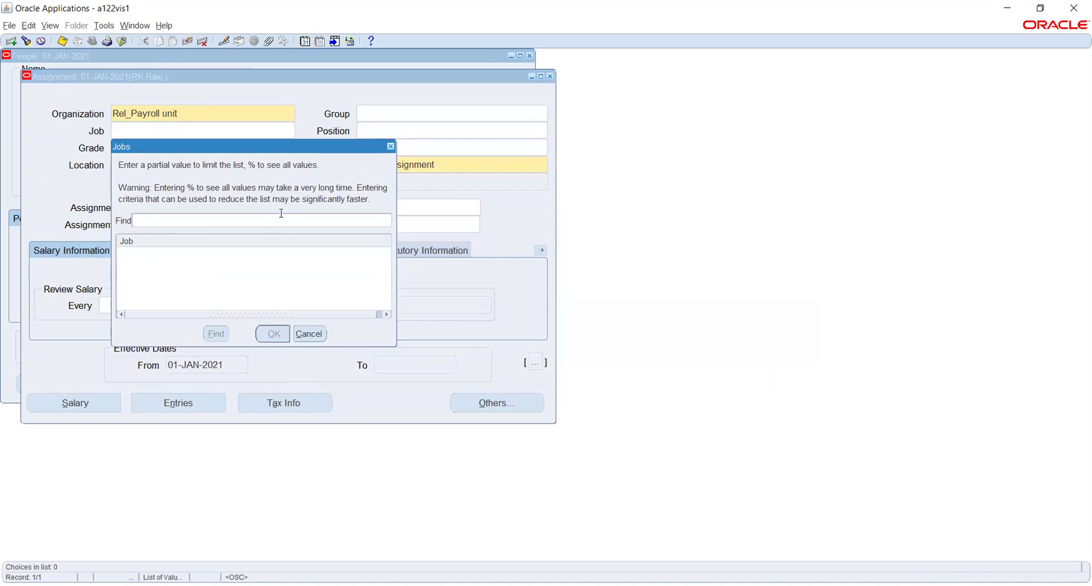
text(%)
key(Return)
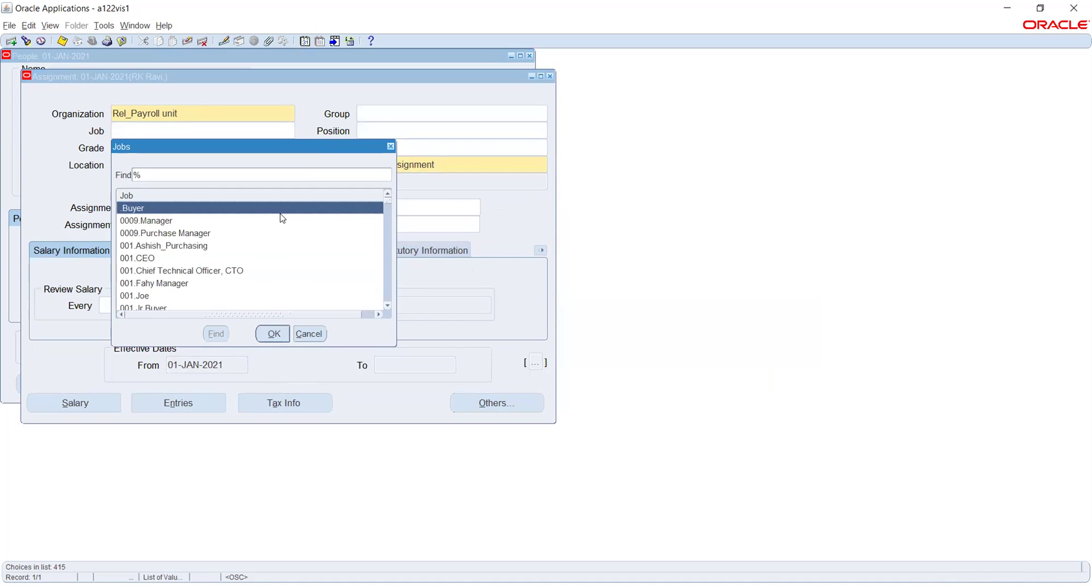
click(322, 332)
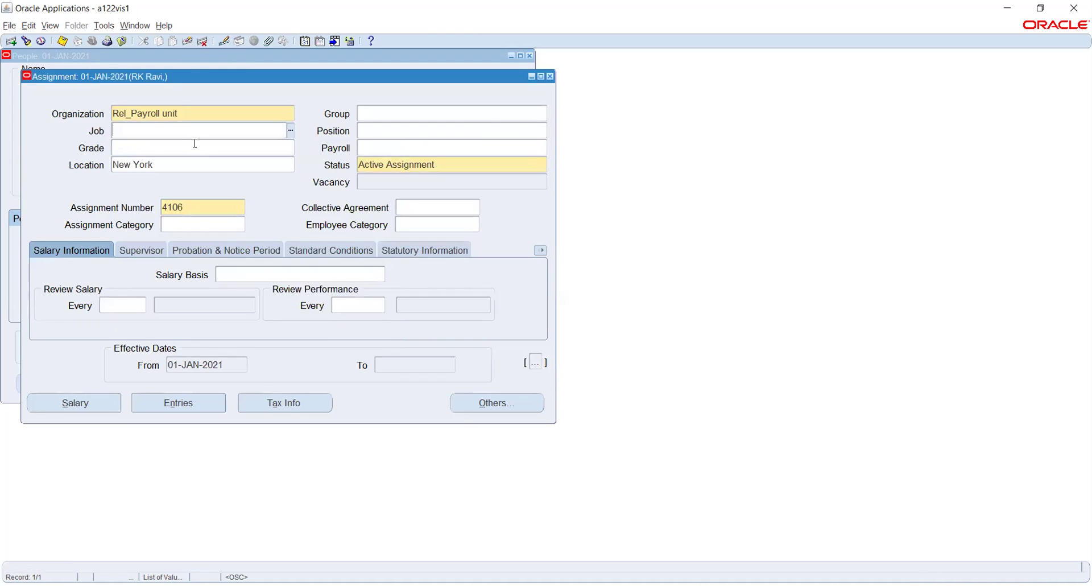
Set job and position to 01.Accountant, accepting the position's default values.
text(01.Accountant)
key(Tab)
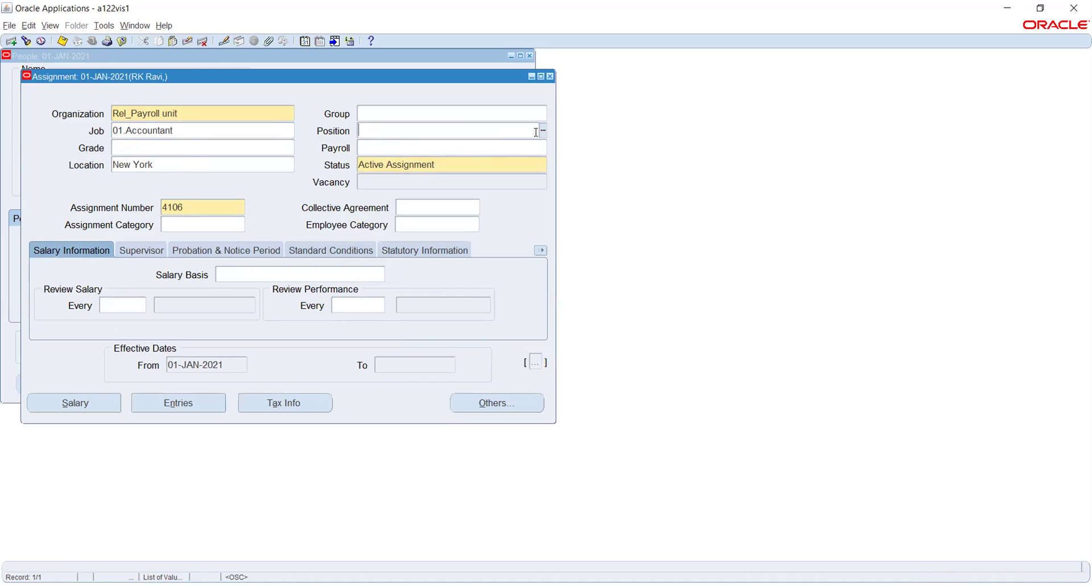
text(01.Accountant)
key(Tab)
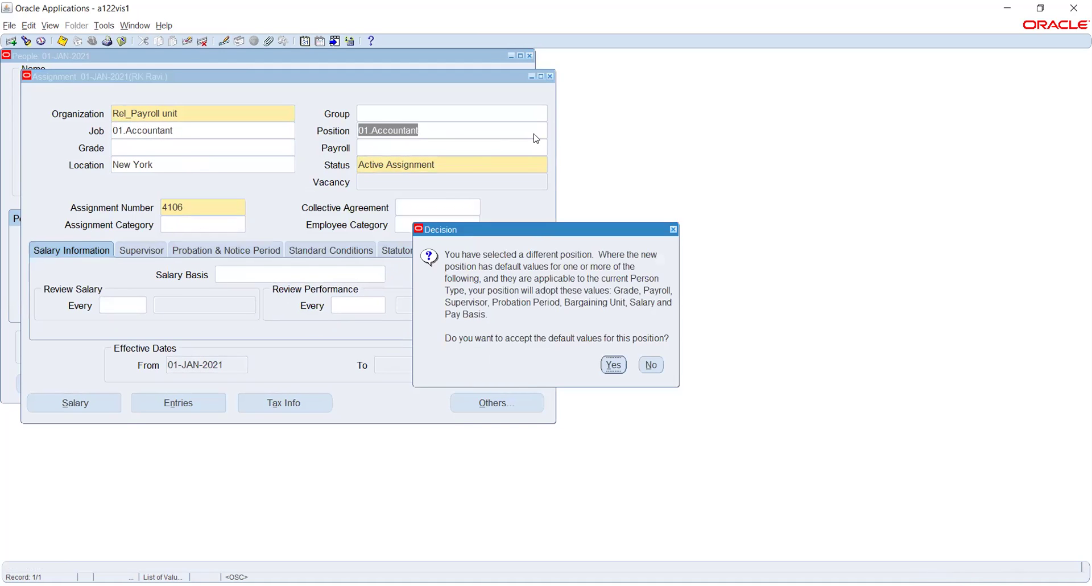
click(614, 366)
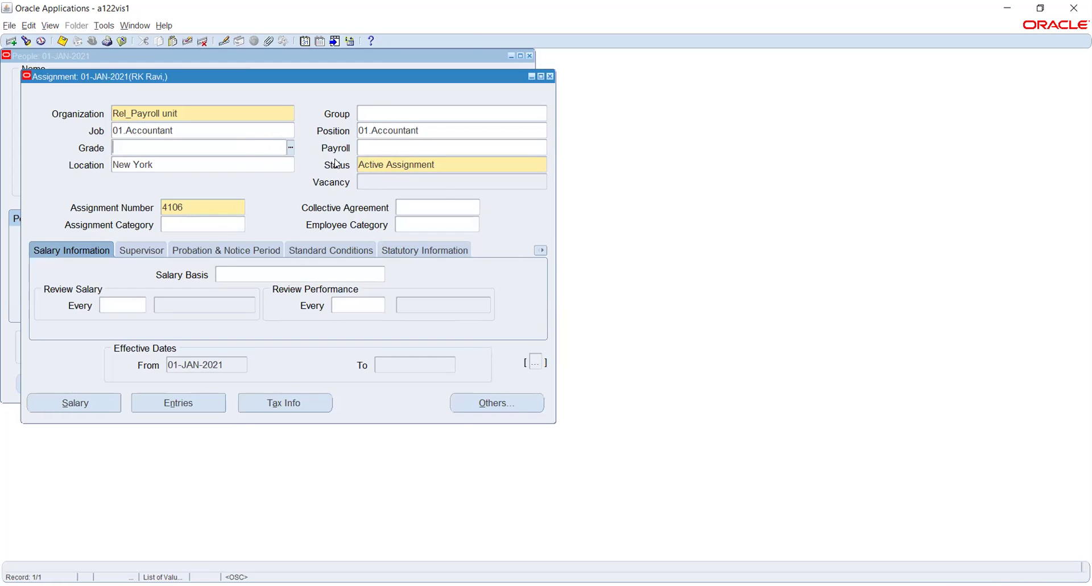
click(368, 147)
Search locations matching Rel and choose Rel_Payroll office as the assignment location.
click(231, 159)
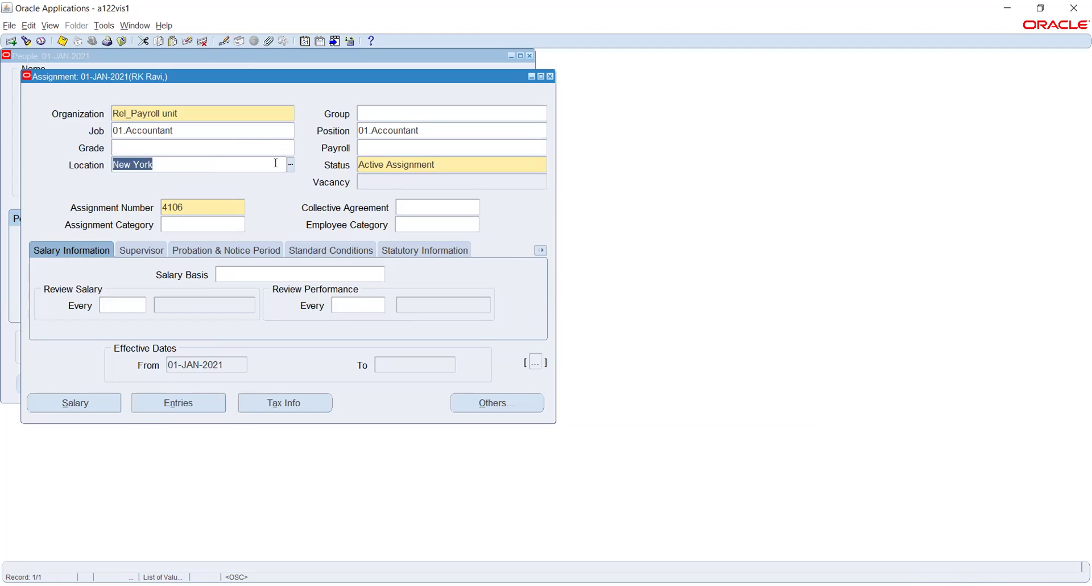
click(288, 165)
text(rel\)
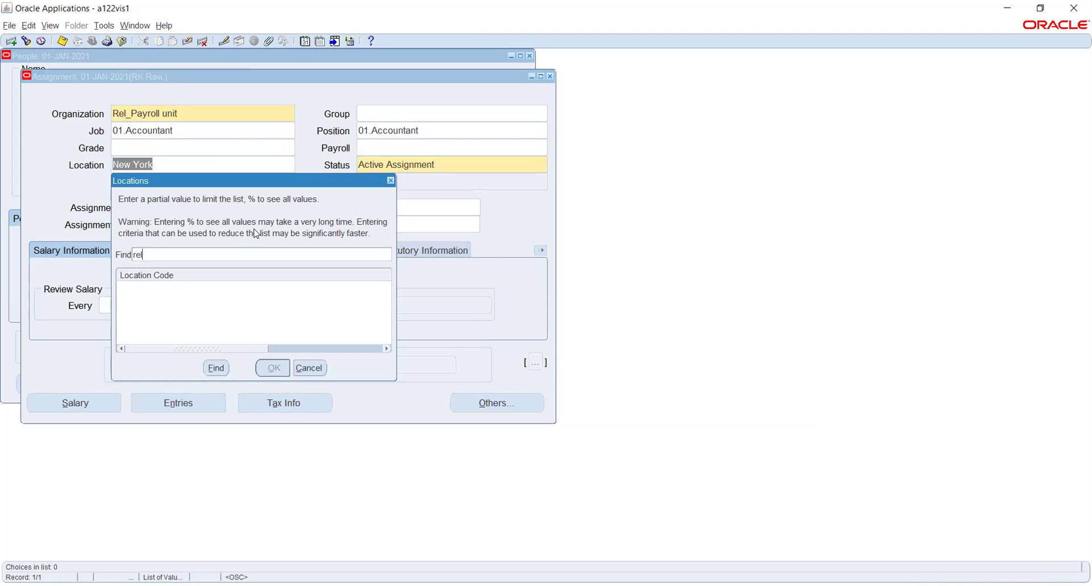
key(Return)
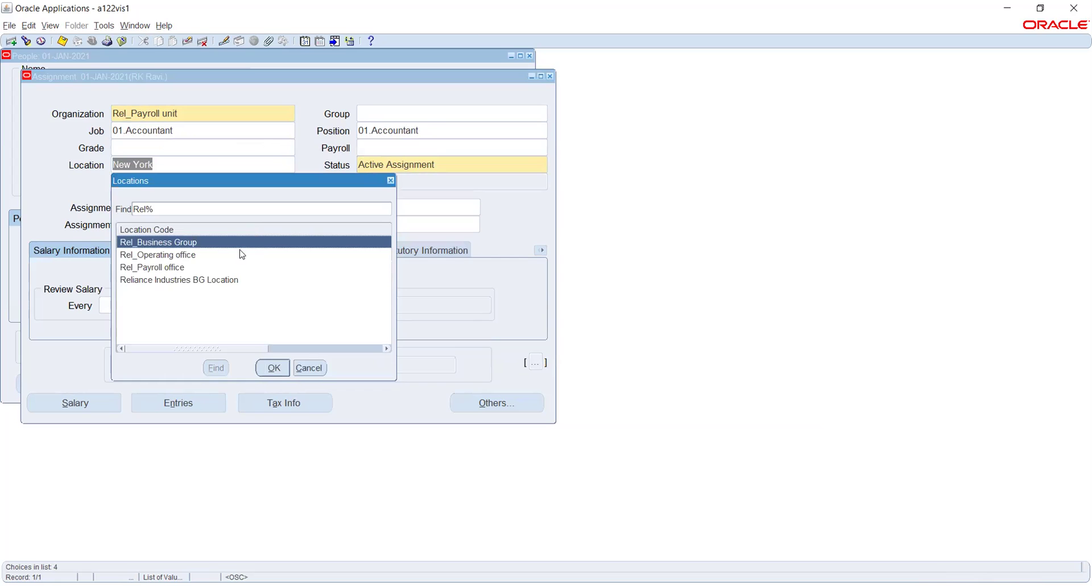
click(185, 268)
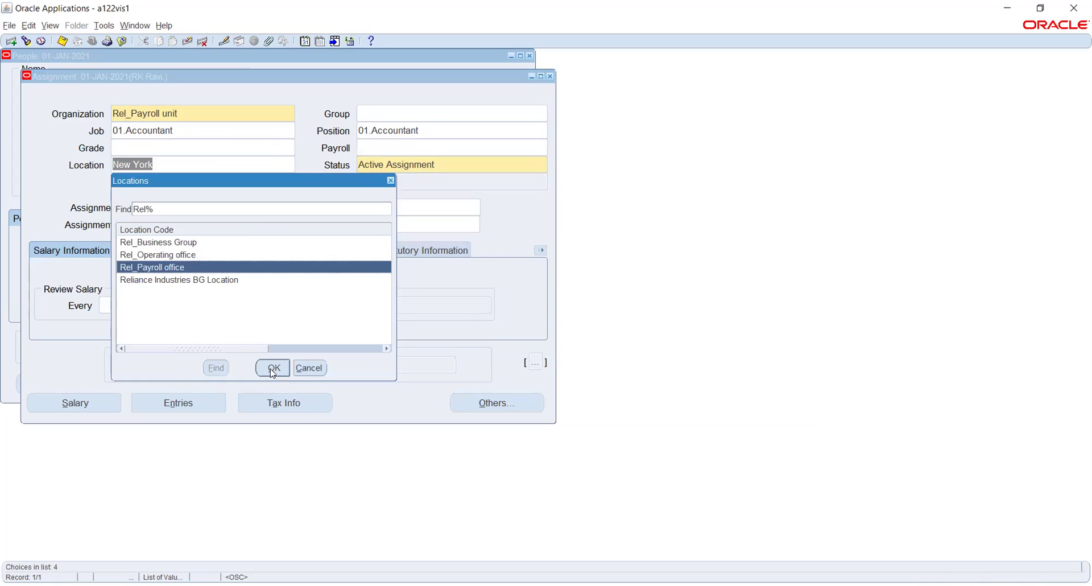
click(272, 368)
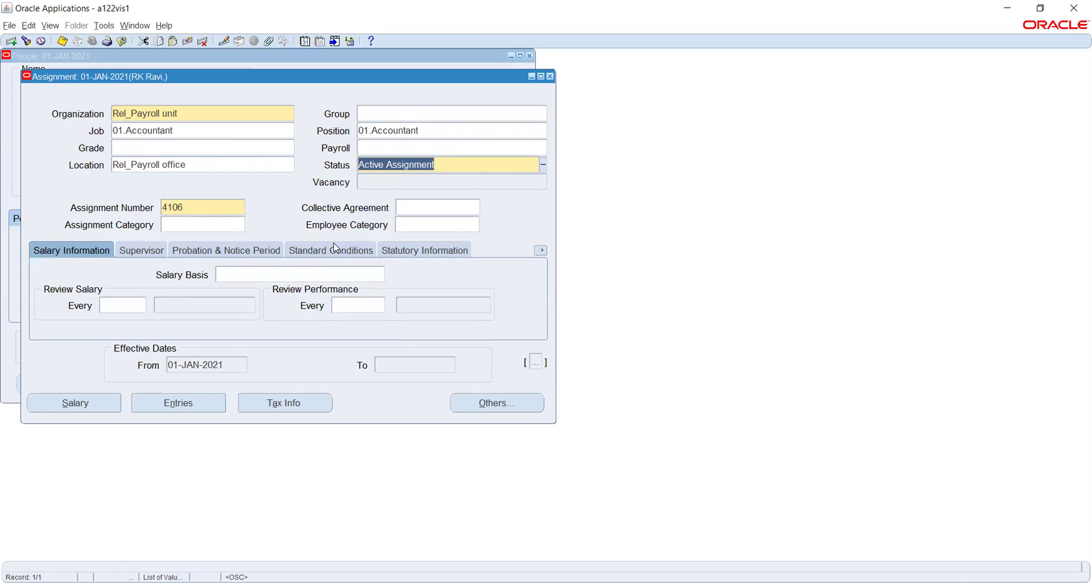
Browse the Government Reporting Entity list under Statutory Information without choosing an entity.
click(418, 250)
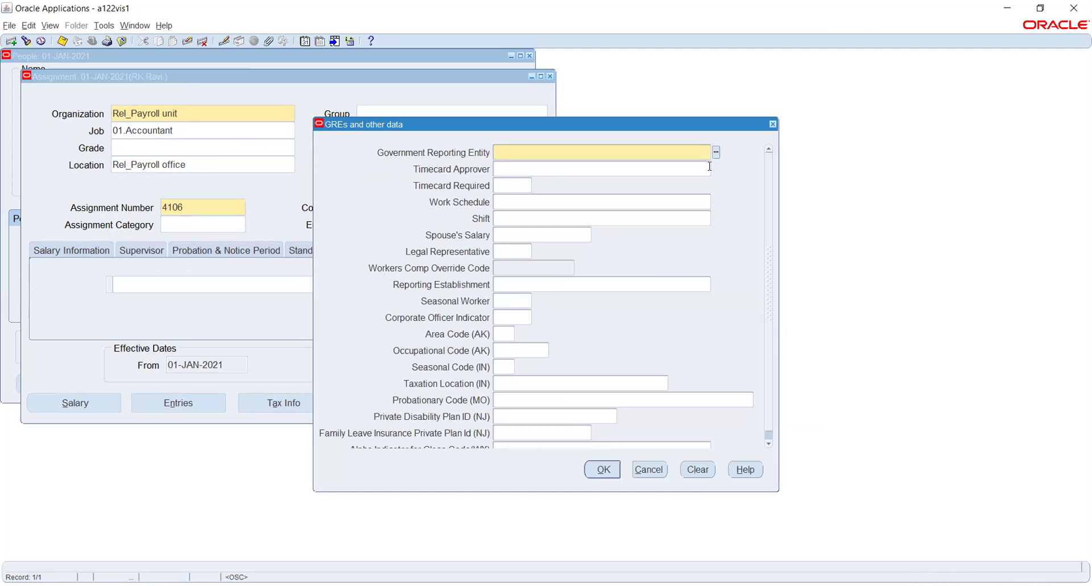
click(716, 153)
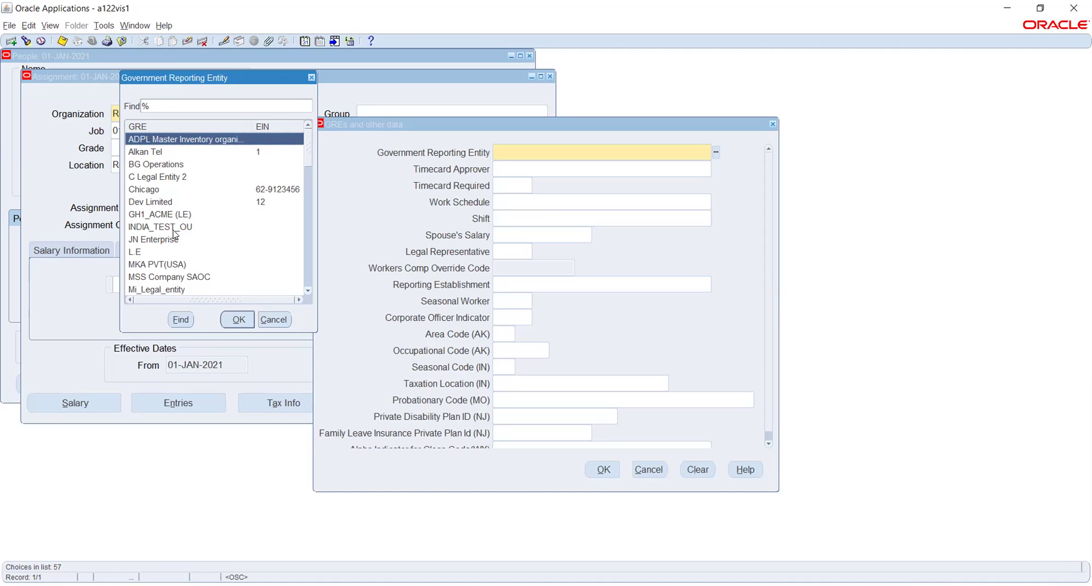
click(166, 189)
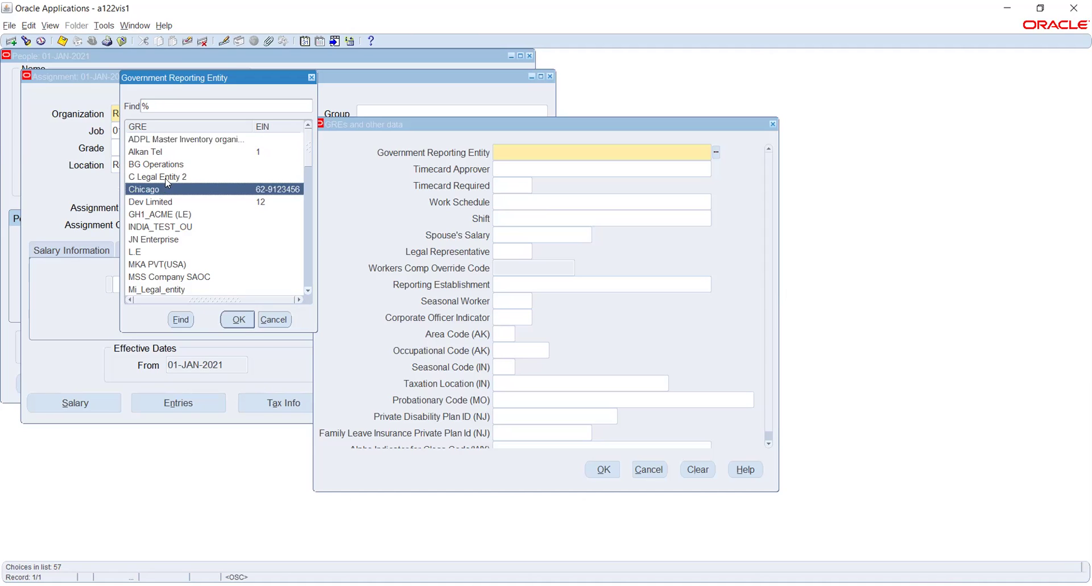
scroll(170, 167, down, 1)
scroll(170, 168, down, 4)
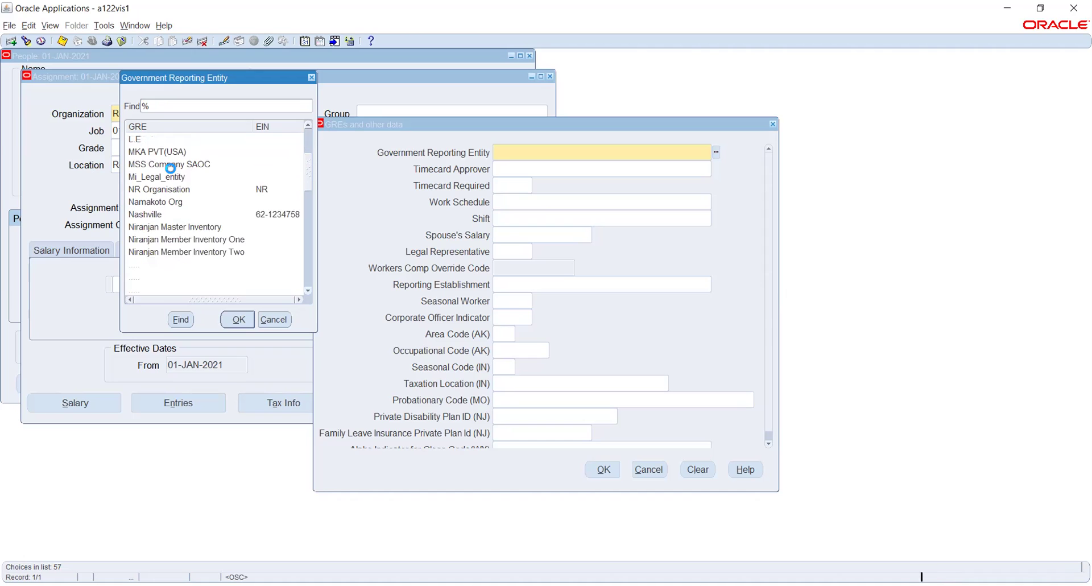
scroll(170, 167, down, 6)
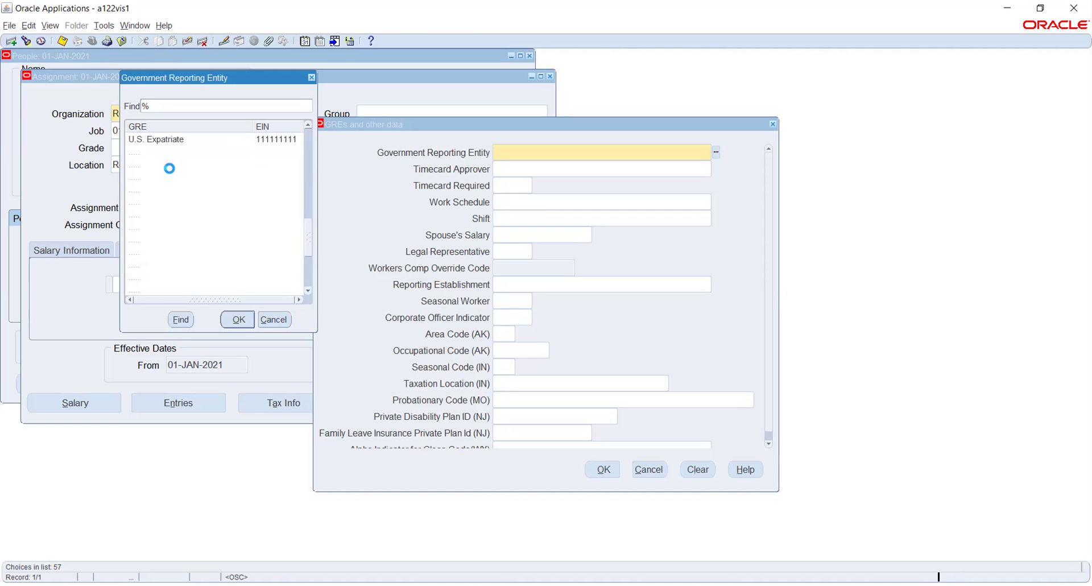
scroll(171, 173, up, 2)
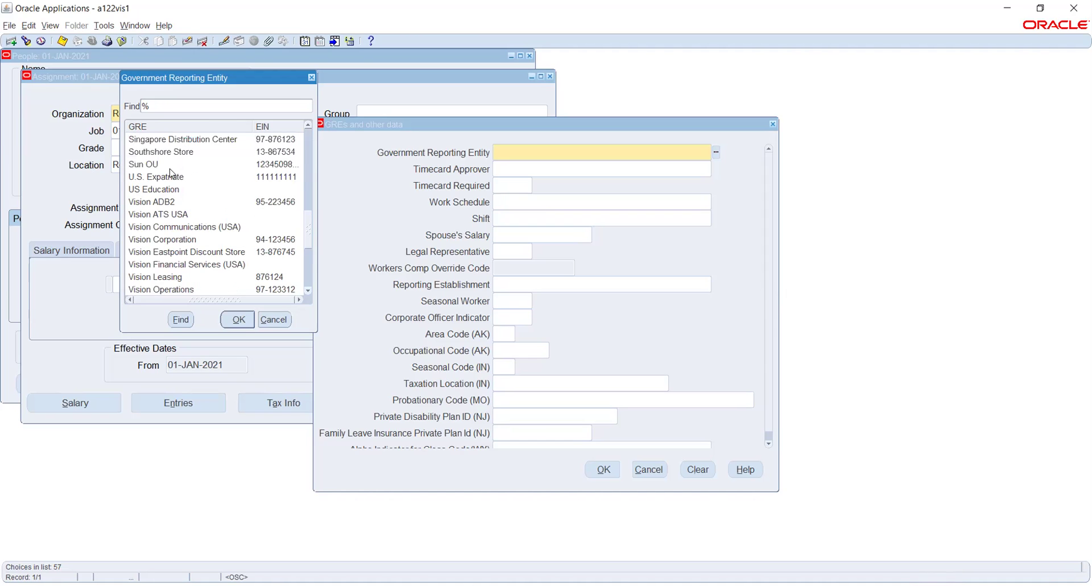
scroll(171, 173, up, 4)
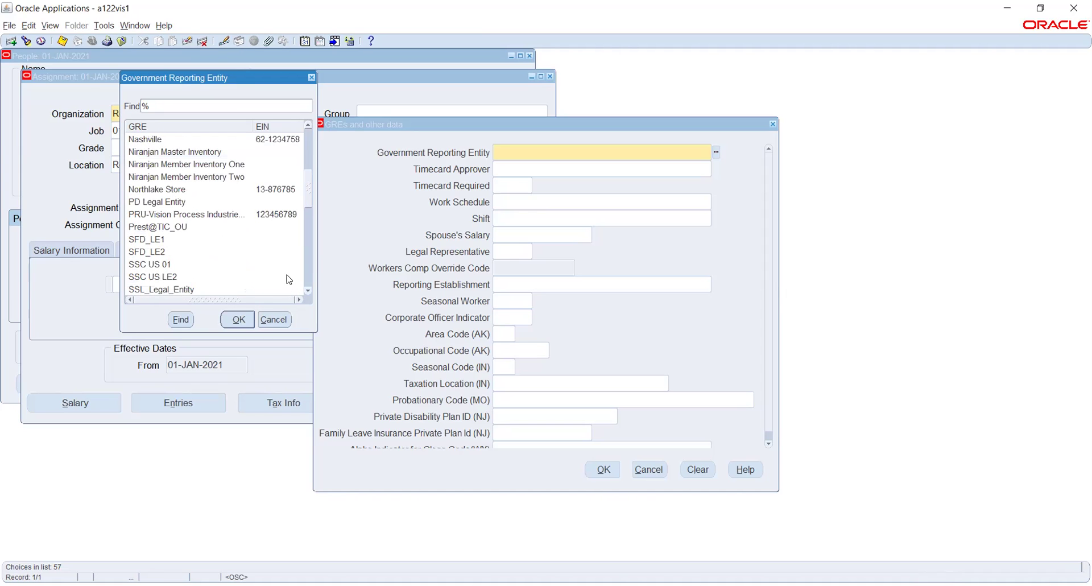
click(265, 319)
Close the statutory details unchanged, return to Salary Information, and close the assignment.
click(648, 469)
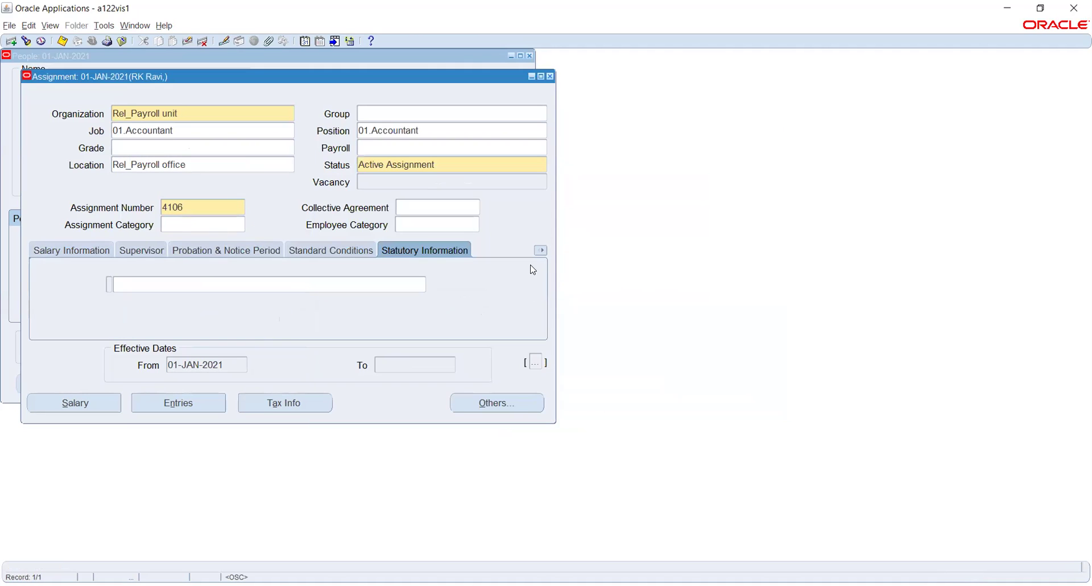
click(74, 251)
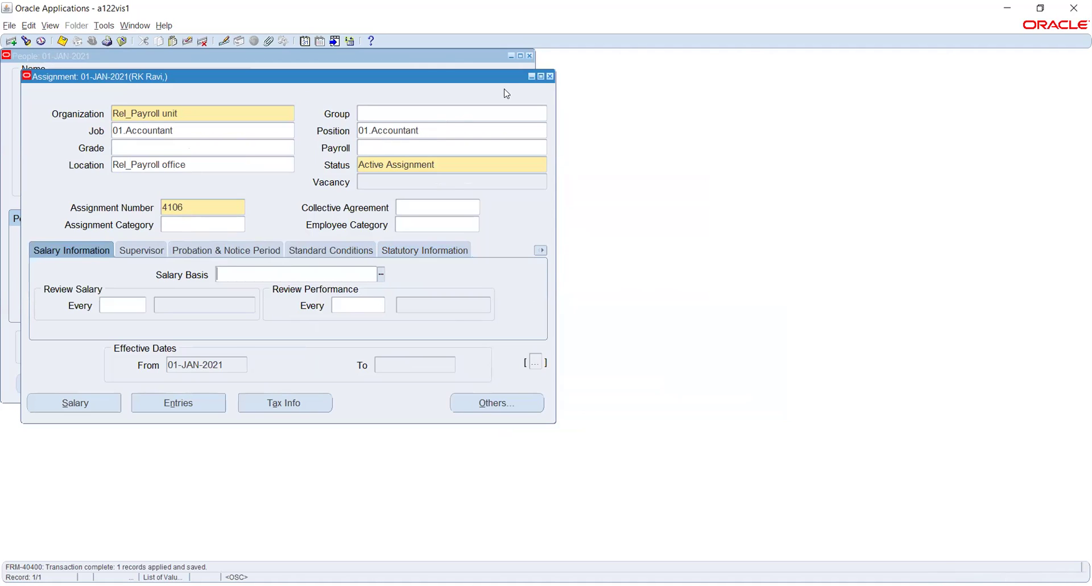
click(550, 76)
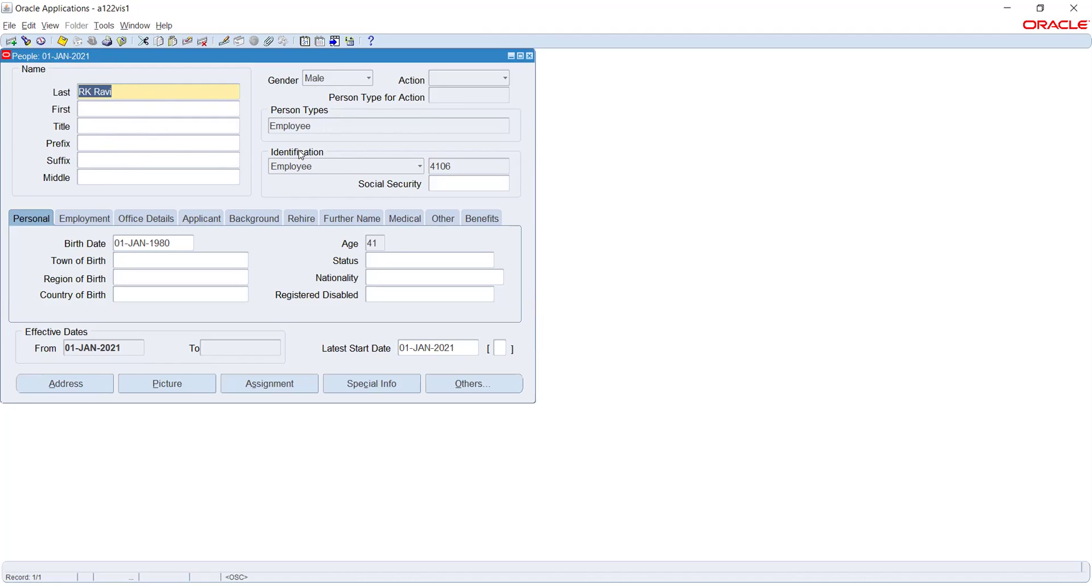
click(465, 164)
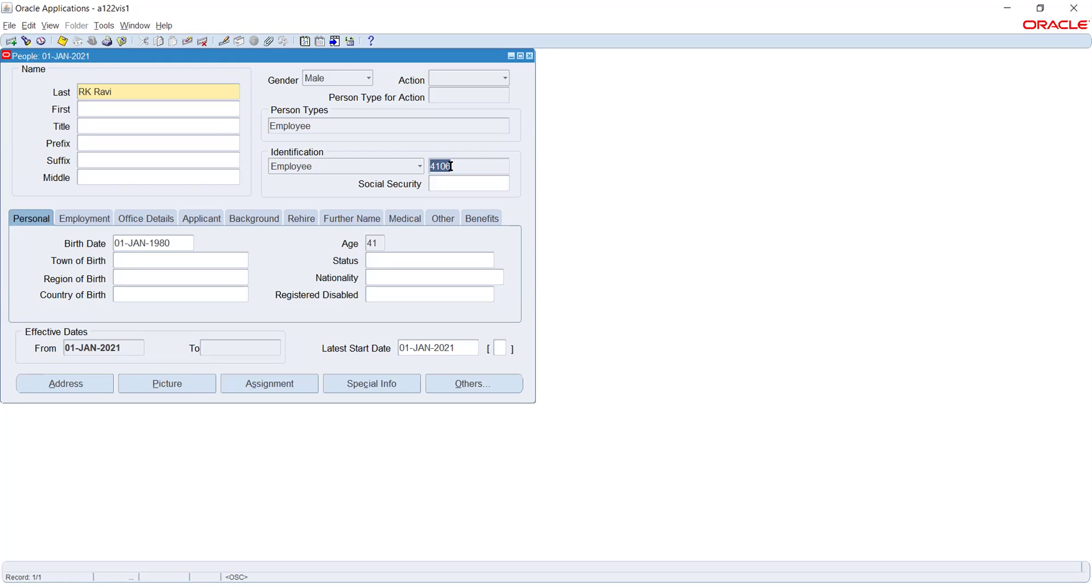
click(262, 380)
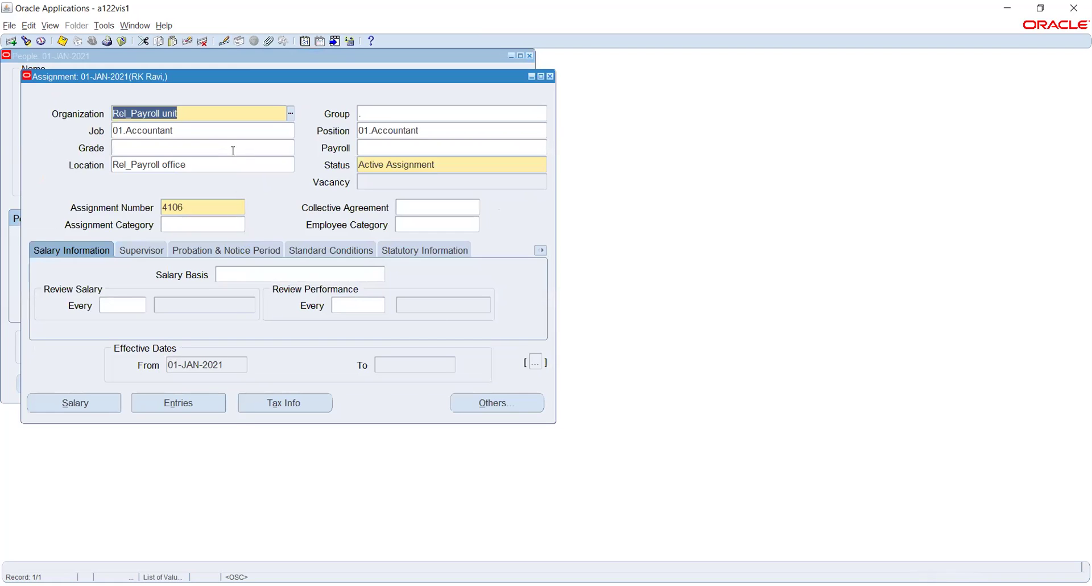
Start a blank assignment record, dismiss the empty Organization list, and close the Assignment window.
key(ctrl+Down)
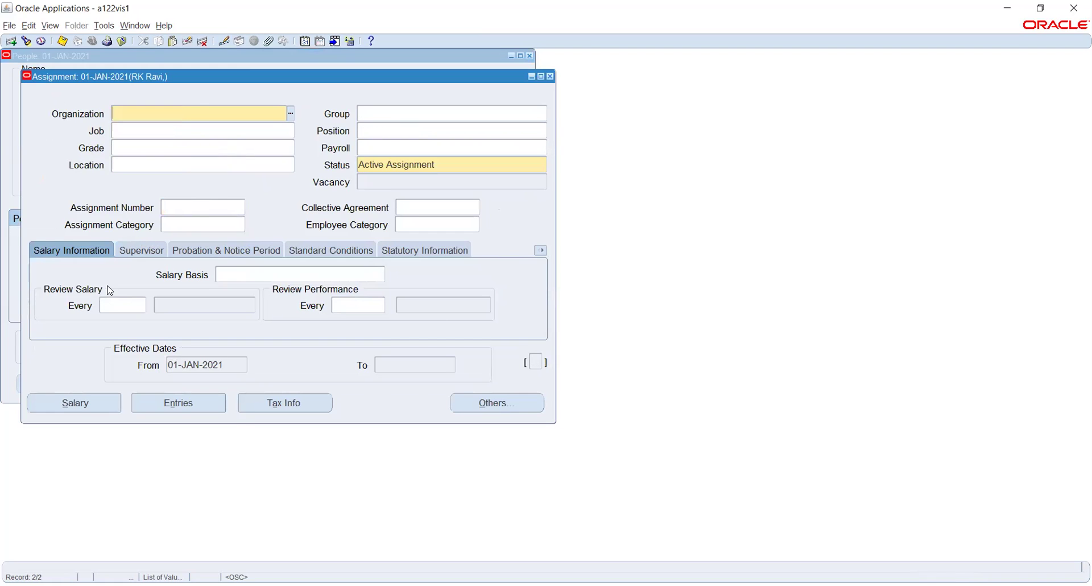
click(286, 113)
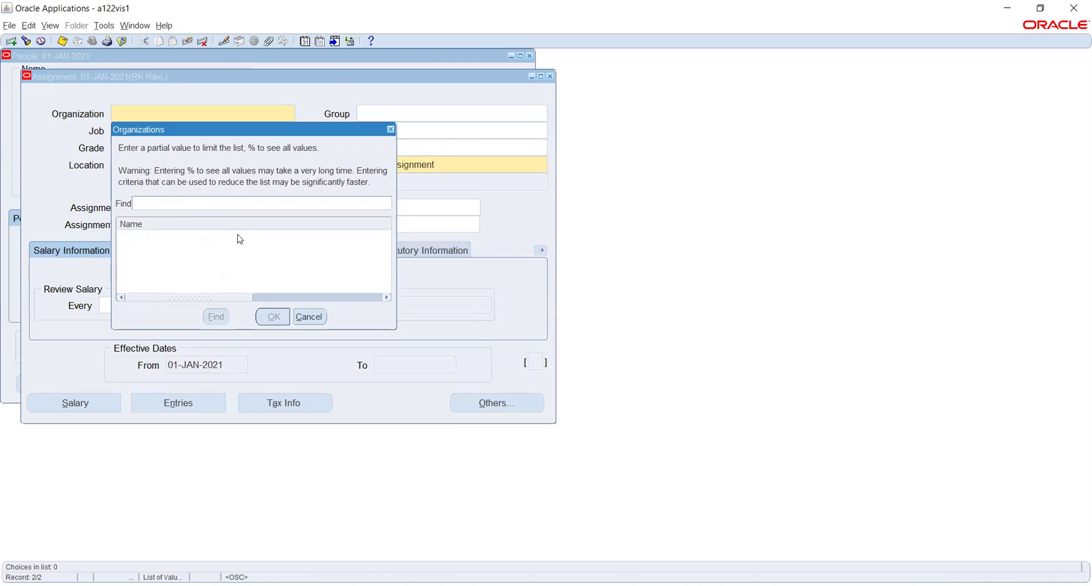
click(309, 317)
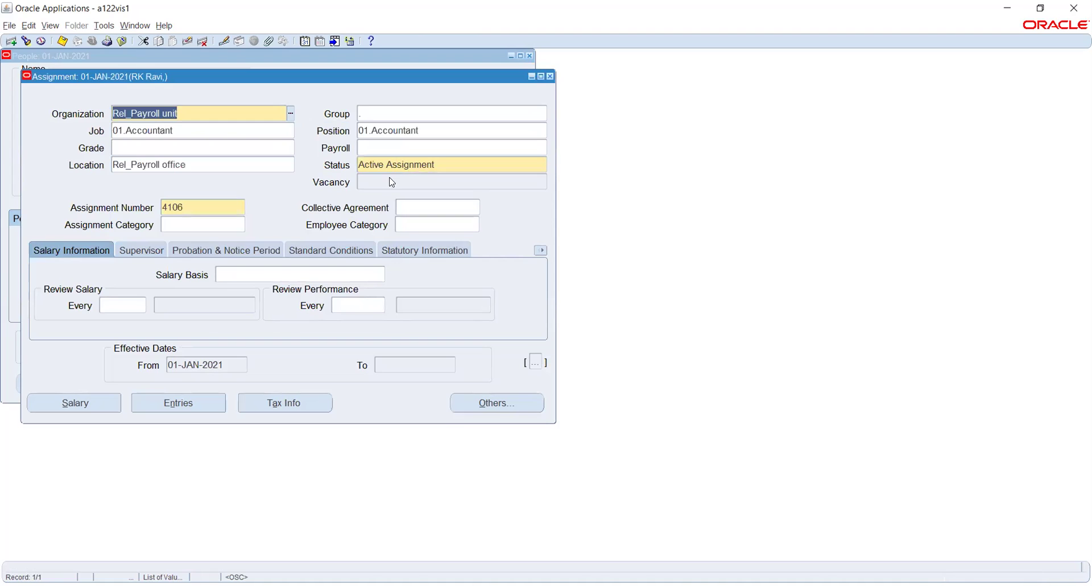
click(550, 76)
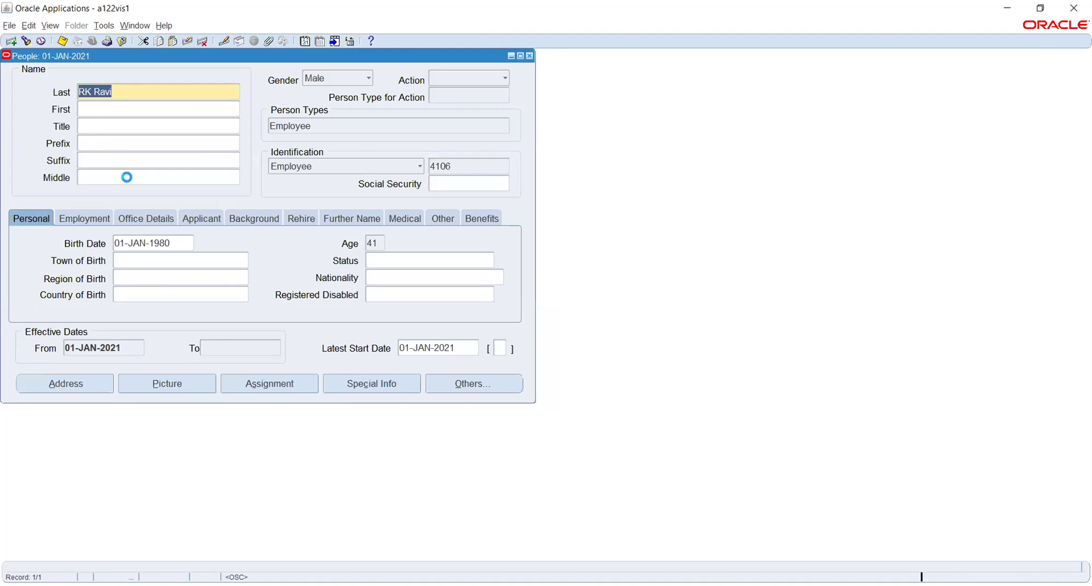